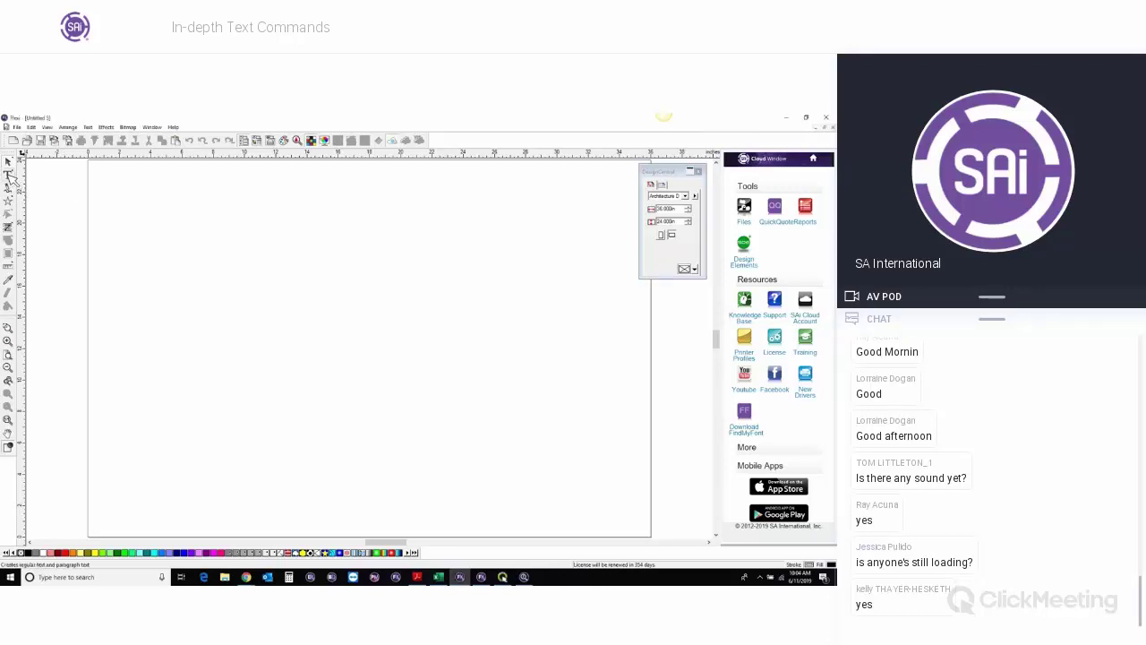
Detach the text creation tools as a floating toolbar and start a regular text object in the upper-left part of the page.
left_click(10, 175)
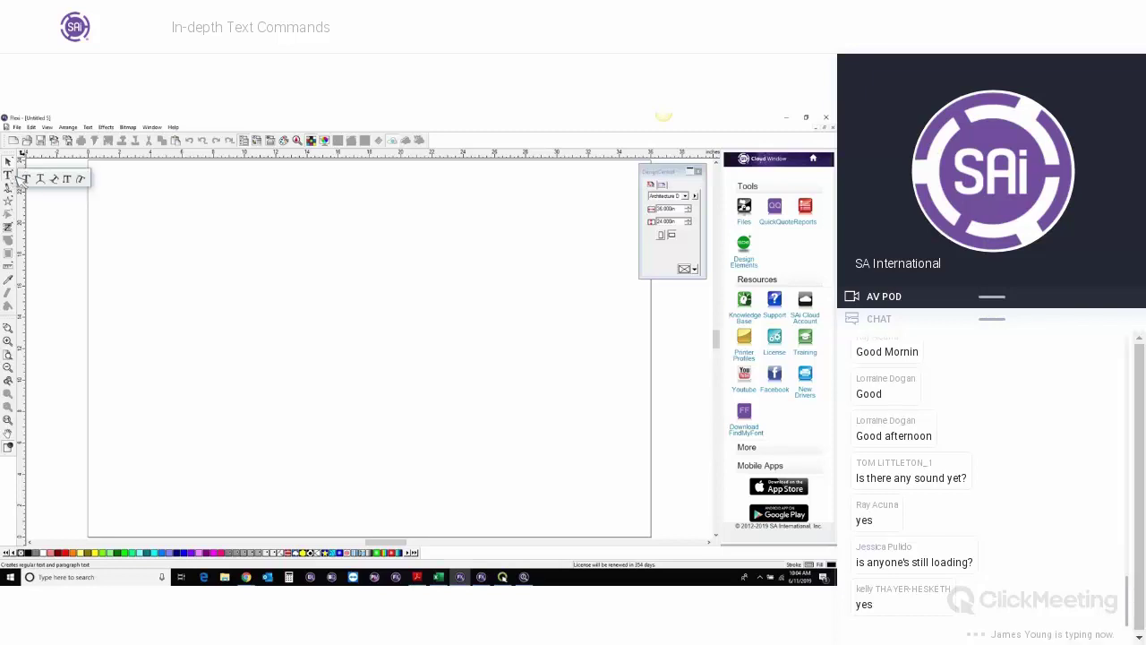
left_click_drag(82, 175, 192, 183)
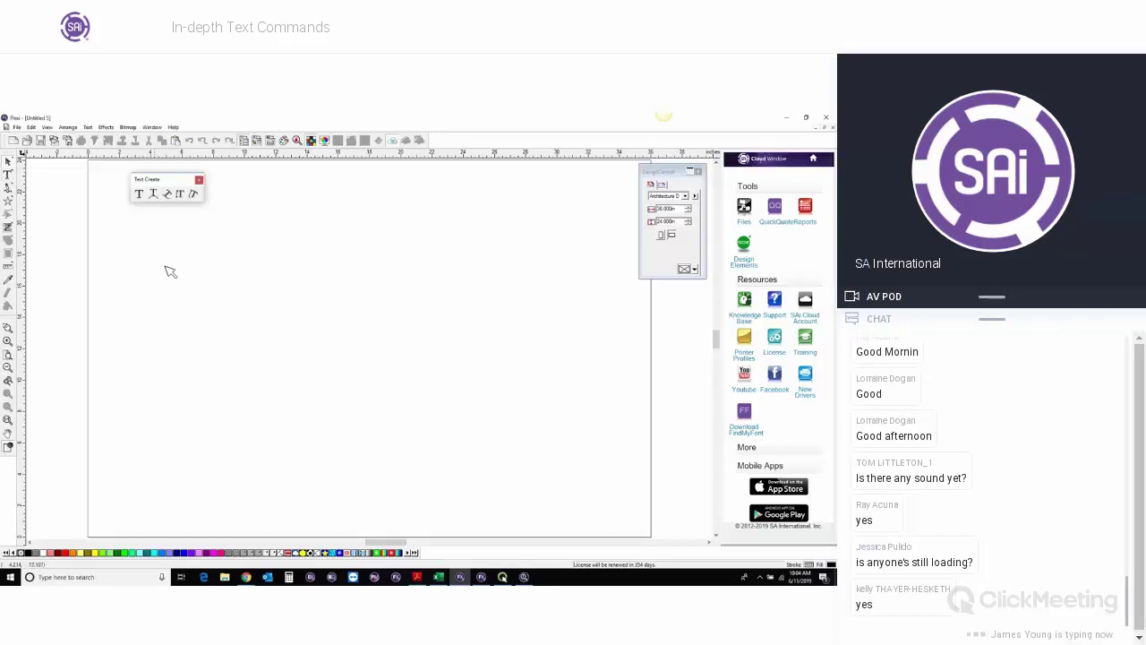
left_click(140, 196)
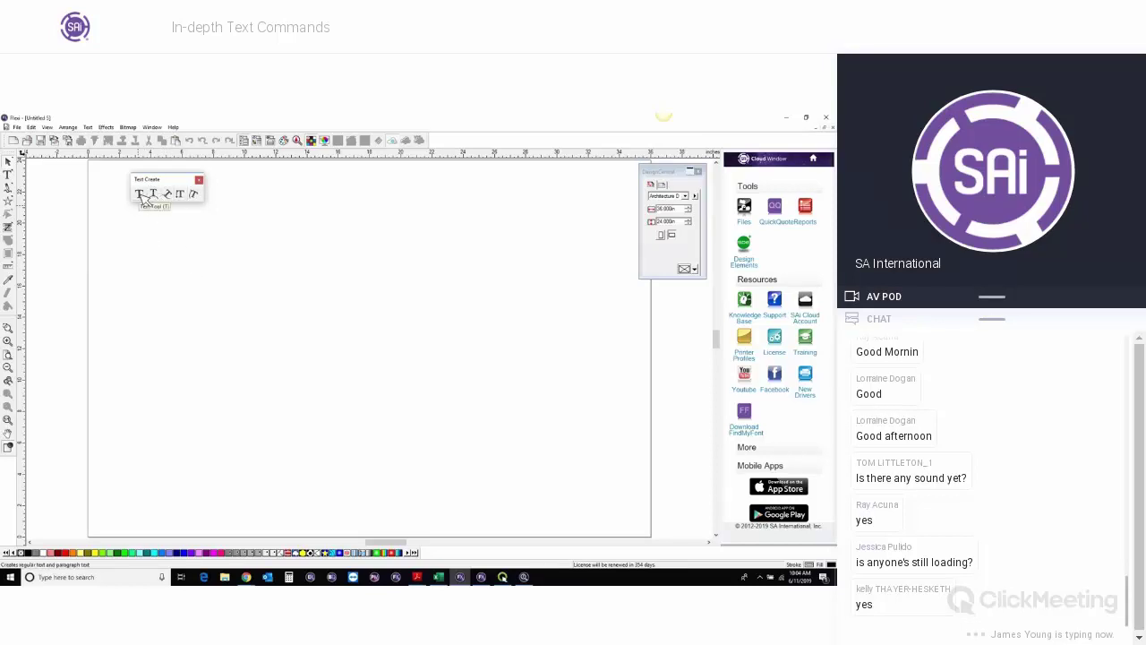
left_click(189, 298)
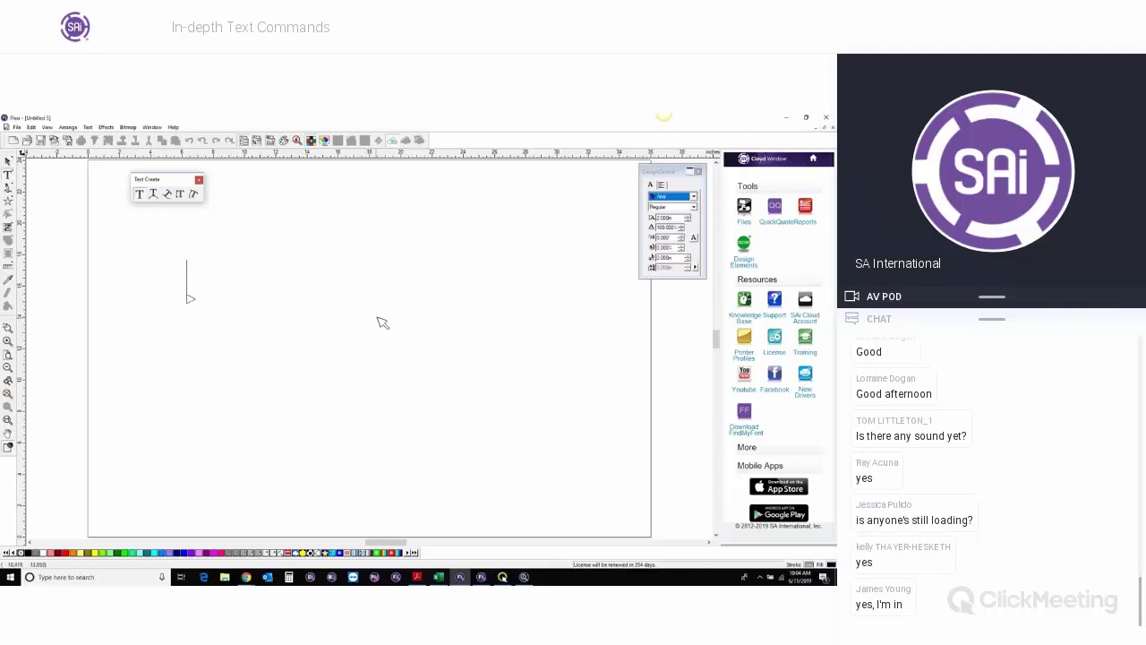
type("text")
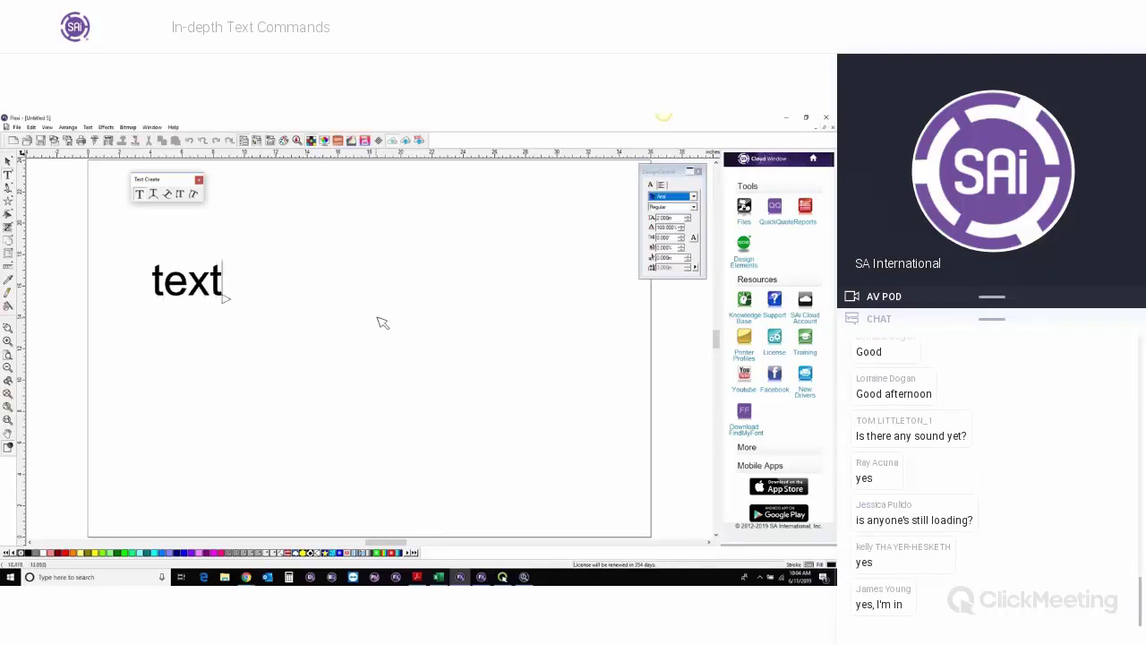
key("BackSpace")
key("BackSpace")
key("BackSpace")
key("BackSpace")
Enter "TEXT IN FLEXI" as the text, with a space between IN and FLEXI.
type("TEXT IN")
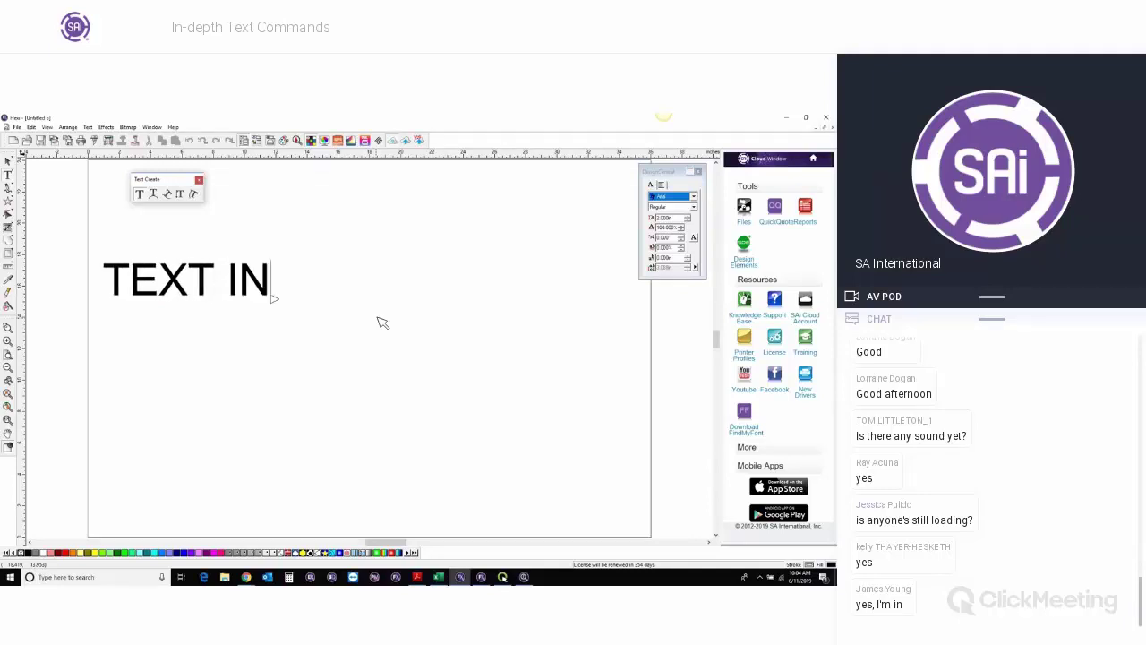
type("FLEXI")
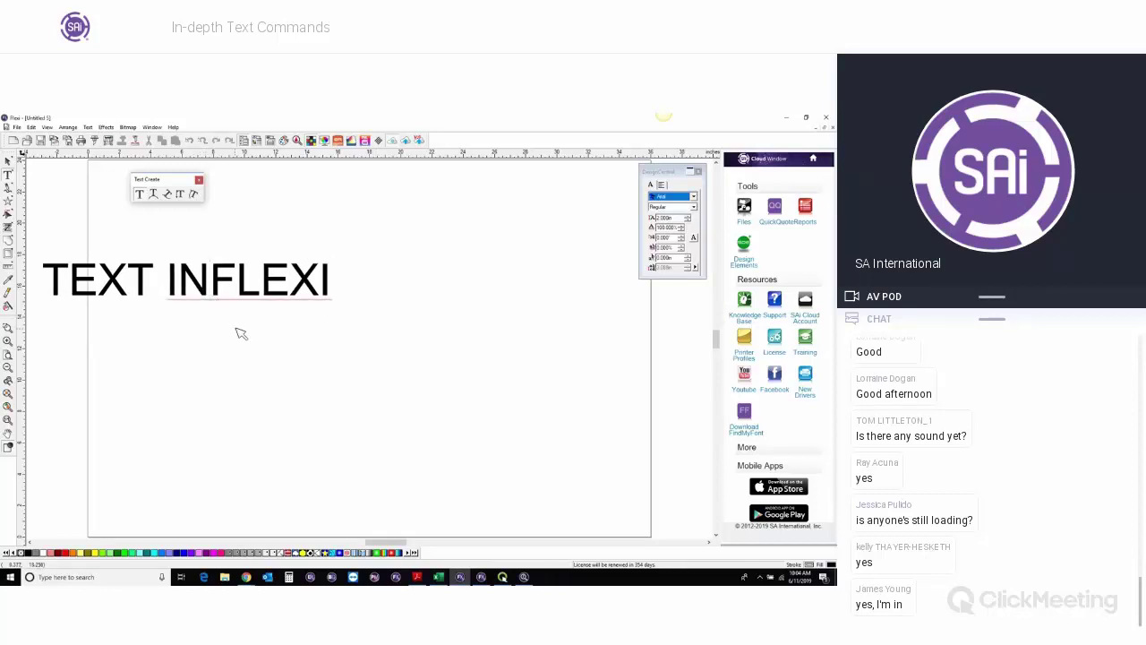
left_click(214, 279)
Move the TEXT IN FLEXI object fully onto the page and place the DesignCentral window close to it.
left_click(11, 164)
left_click(182, 279)
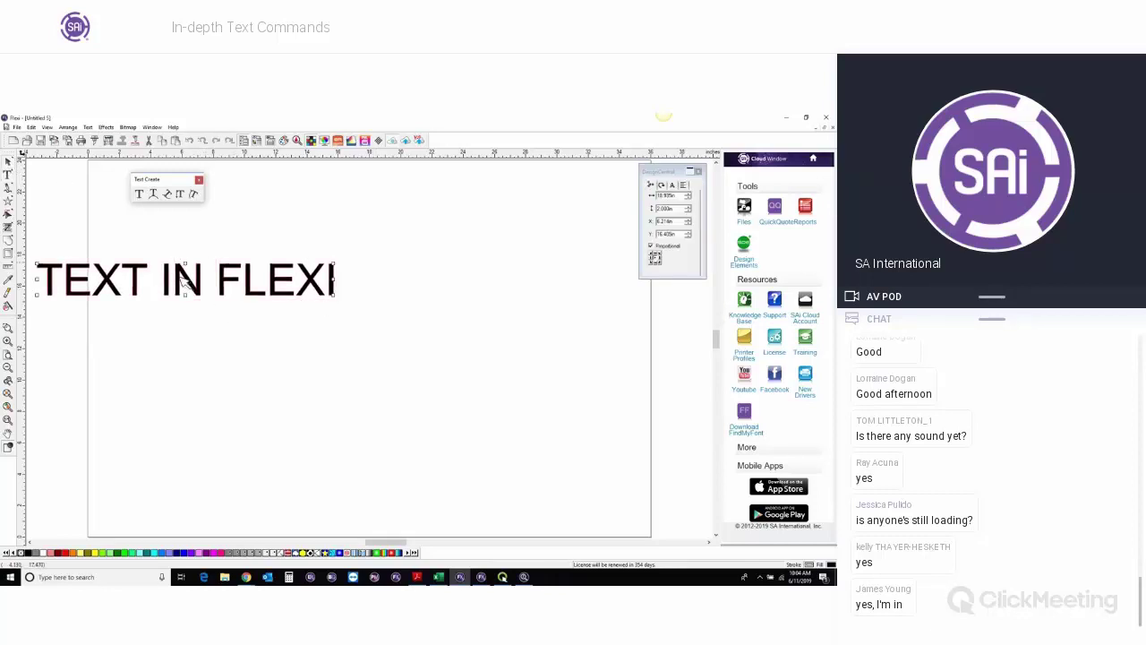
left_click_drag(220, 311, 338, 331)
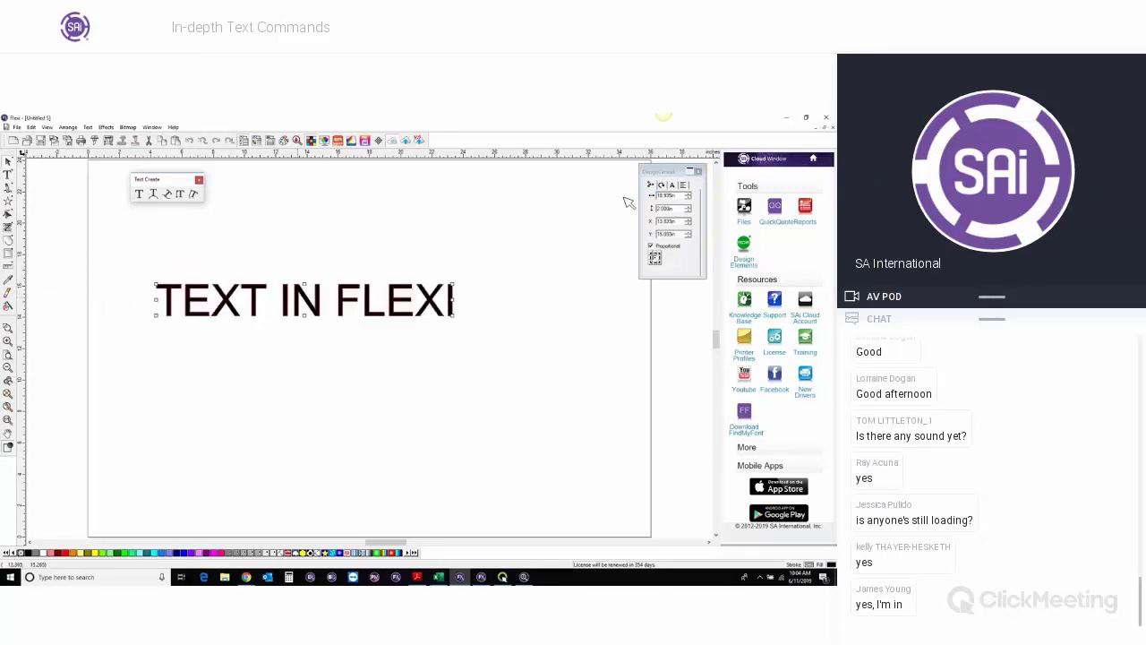
left_click_drag(677, 175, 528, 253)
left_click_drag(523, 180, 493, 169)
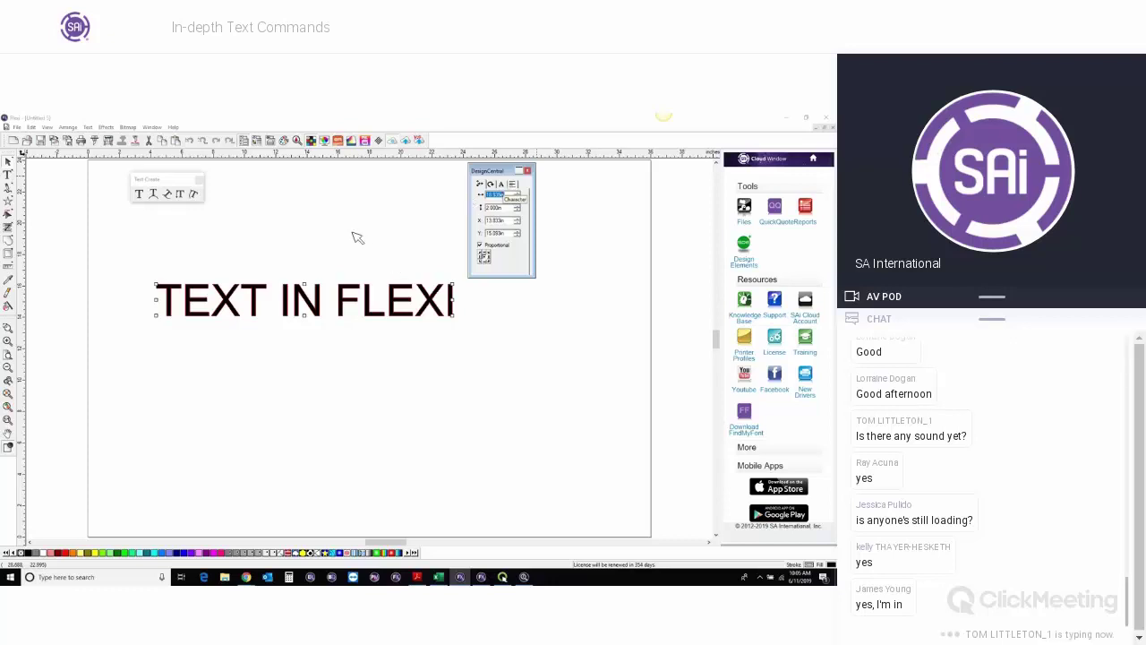
Change the font of the whole TEXT IN FLEXI line to Berlin Sans FB.
left_click(152, 194)
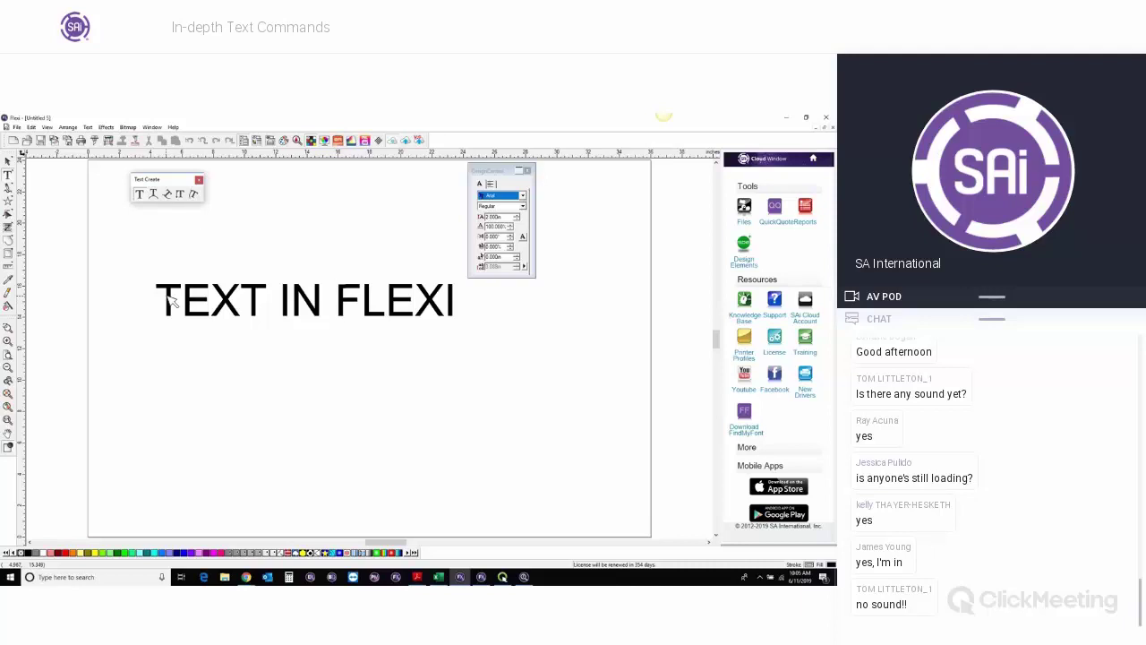
left_click_drag(173, 303, 454, 316)
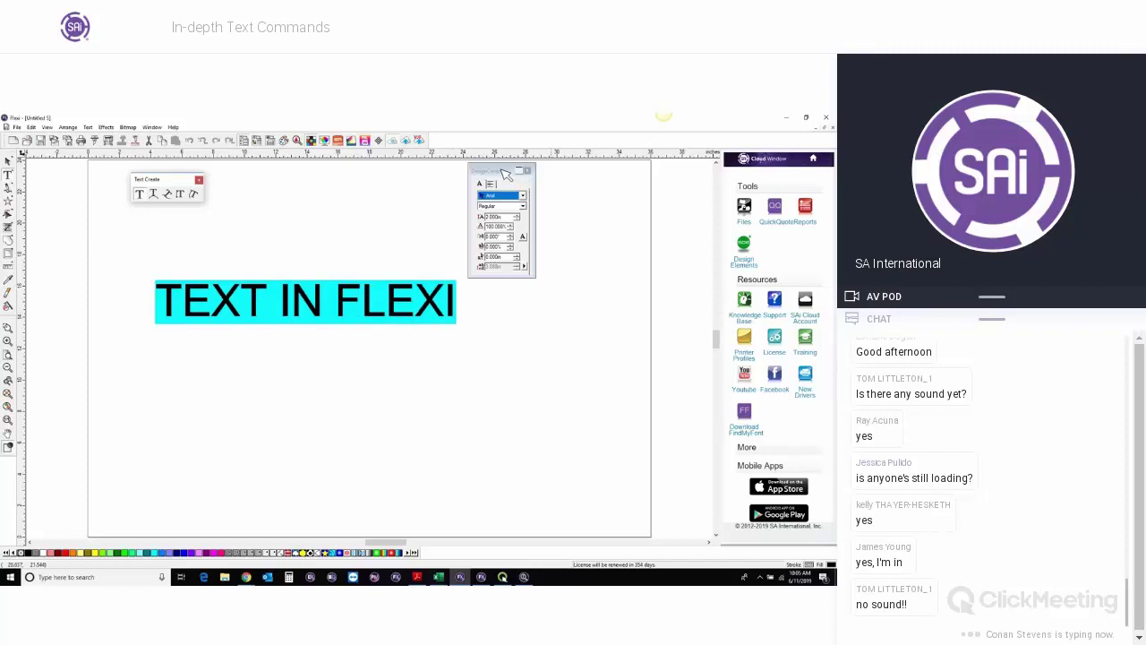
left_click_drag(507, 172, 526, 175)
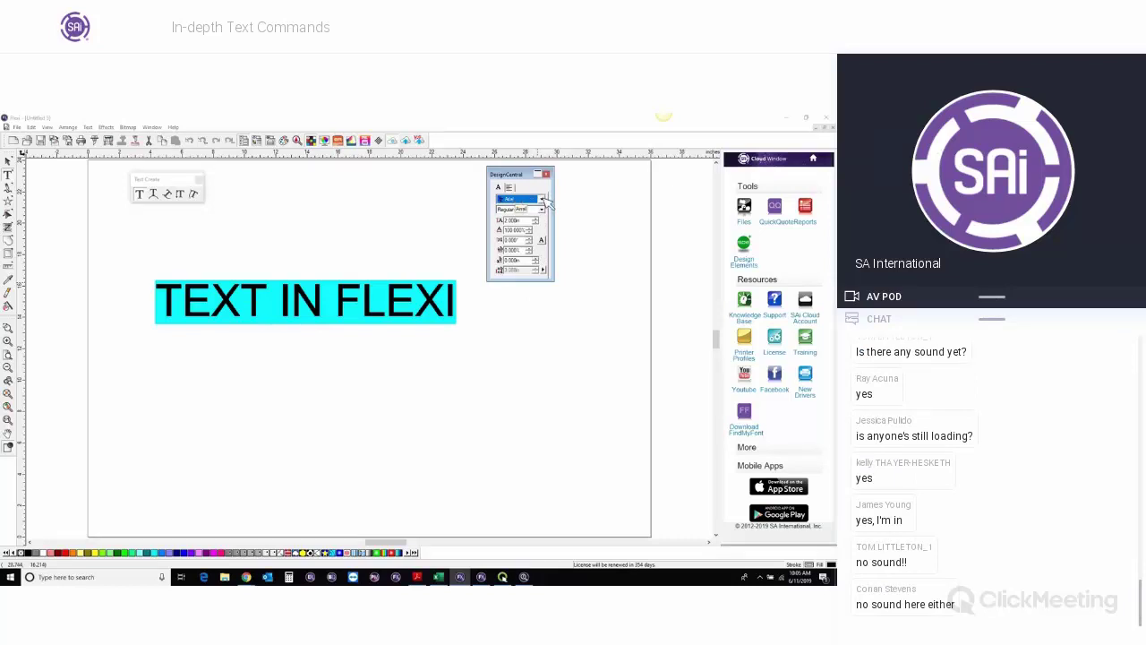
left_click(543, 200)
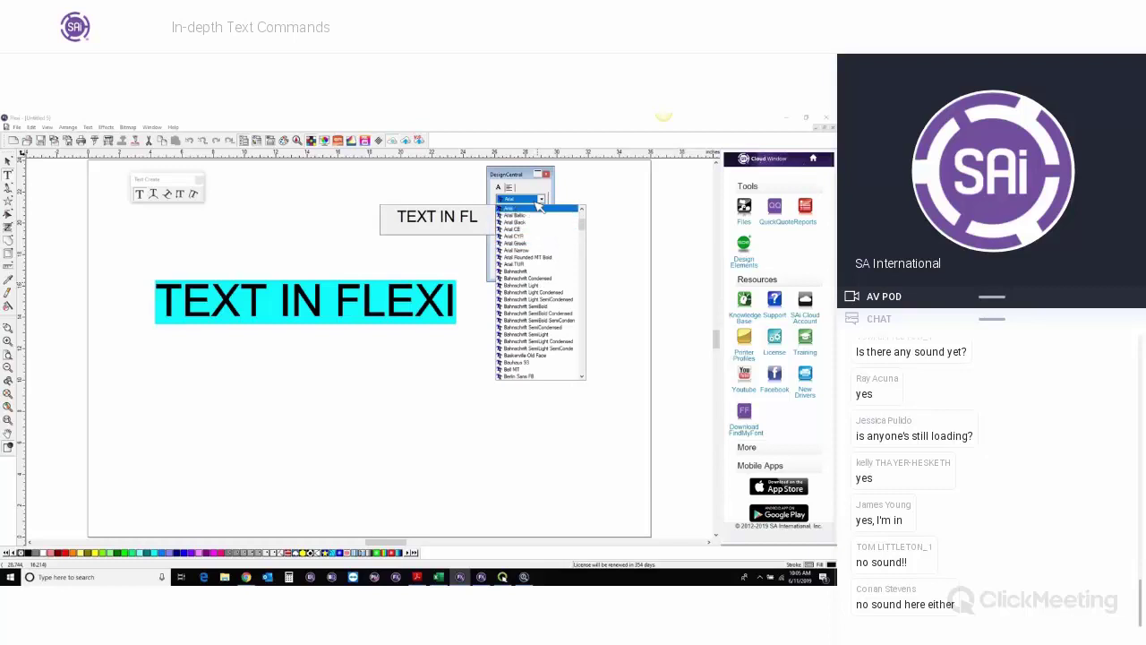
left_click(544, 198)
left_click(543, 199)
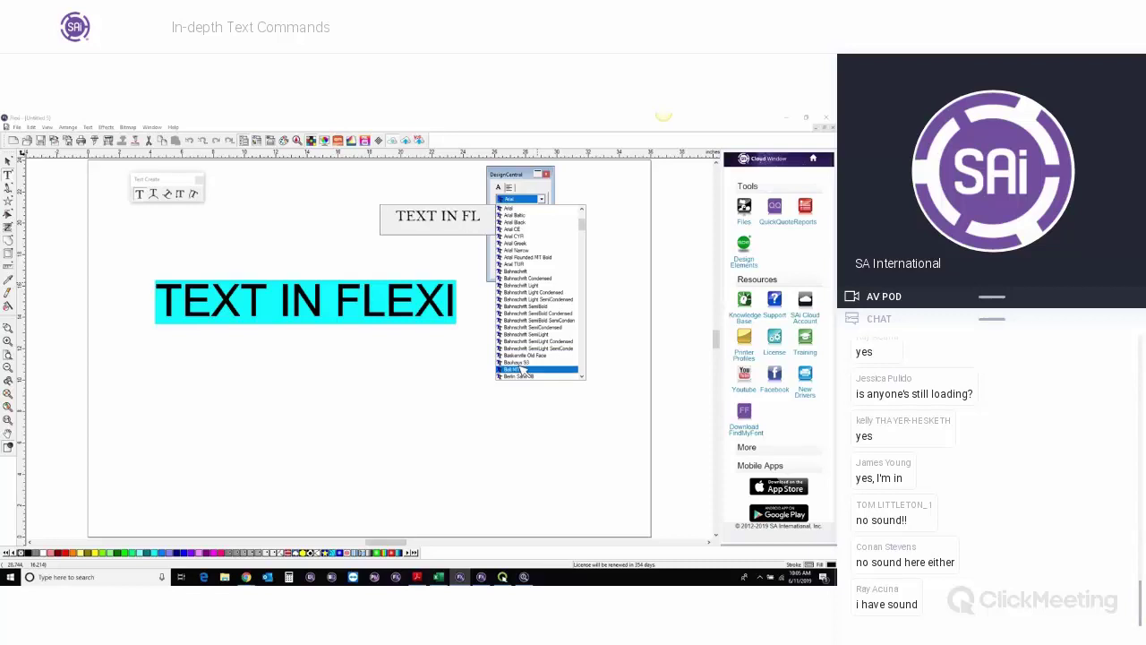
scroll(522, 370, "down", 2)
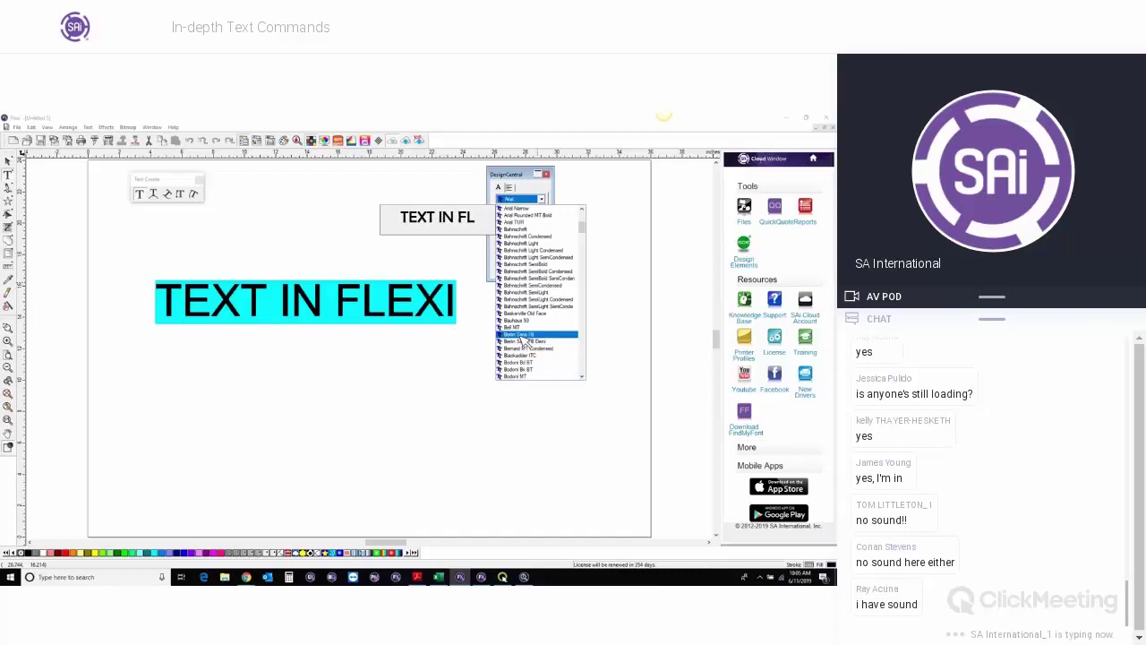
left_click(524, 337)
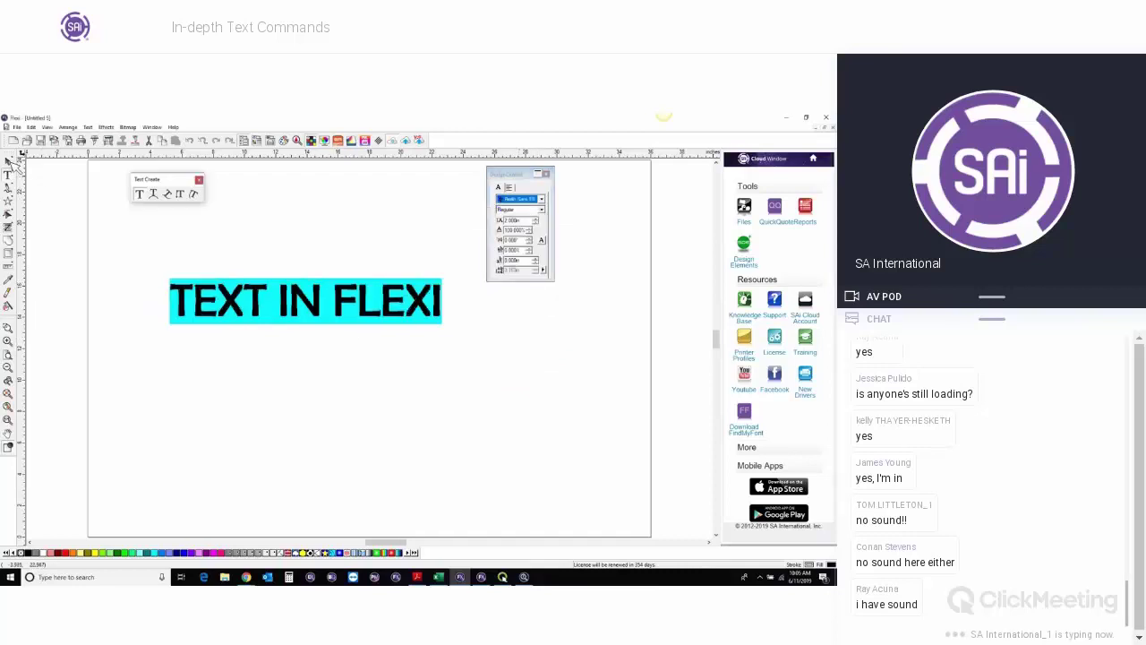
key("Escape")
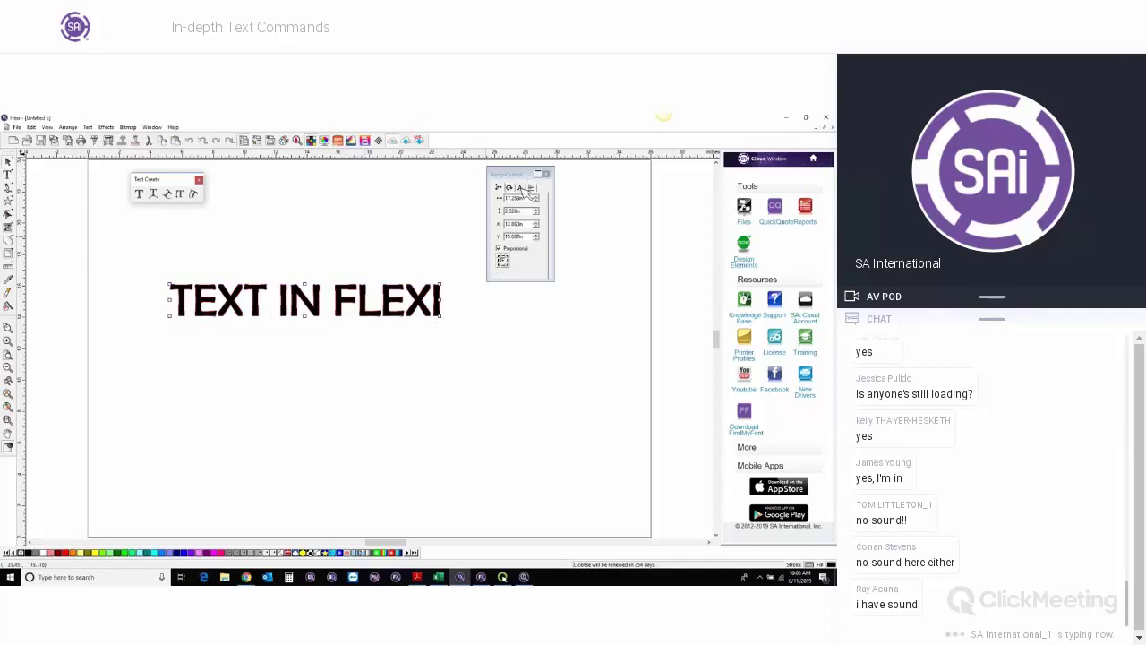
Set the font style of the whole TEXT IN FLEXI line to Bold.
left_click(9, 175)
left_click_drag(164, 283, 441, 309)
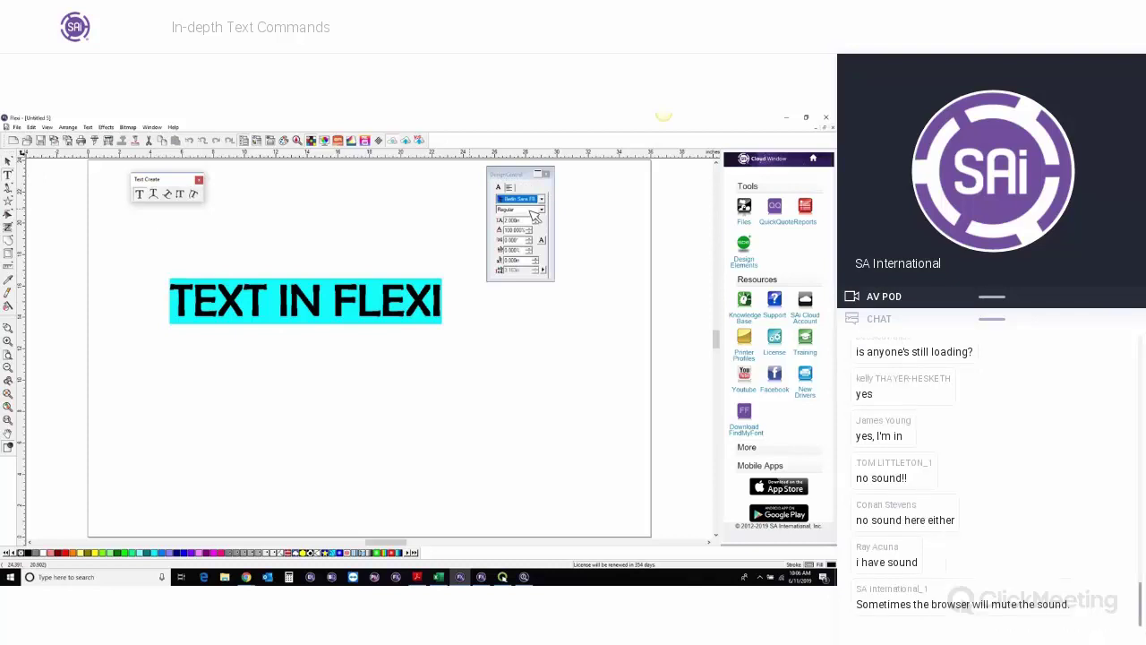
left_click(532, 211)
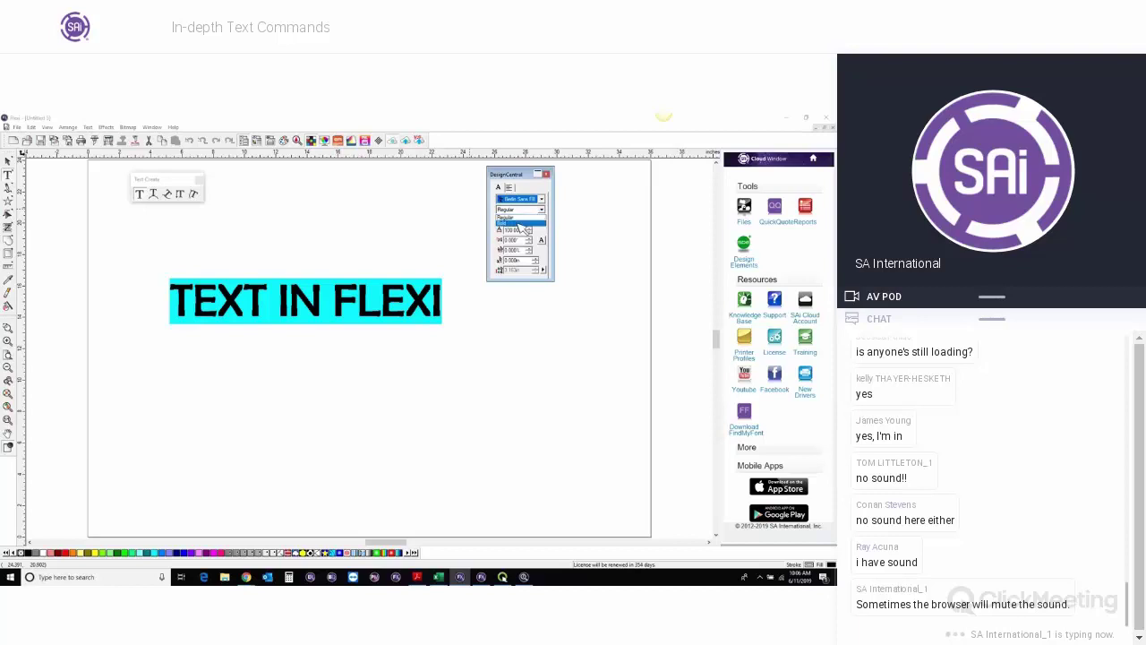
left_click(519, 225)
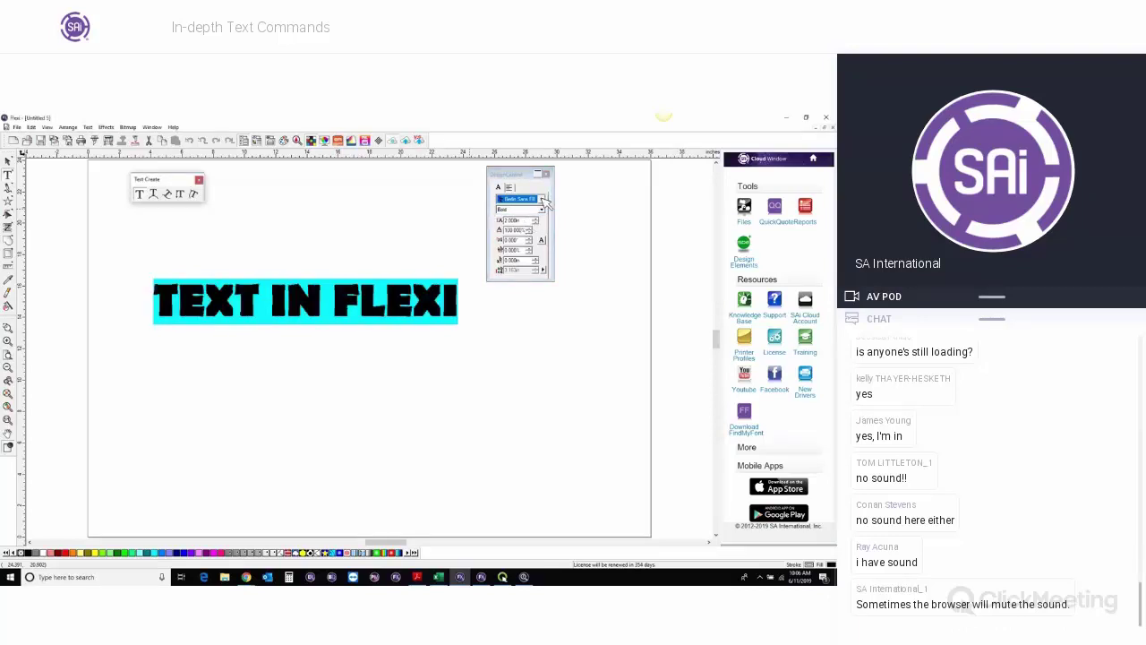
Change the font of the selected text to Arial.
left_click(542, 198)
scroll(556, 215, "up", 8)
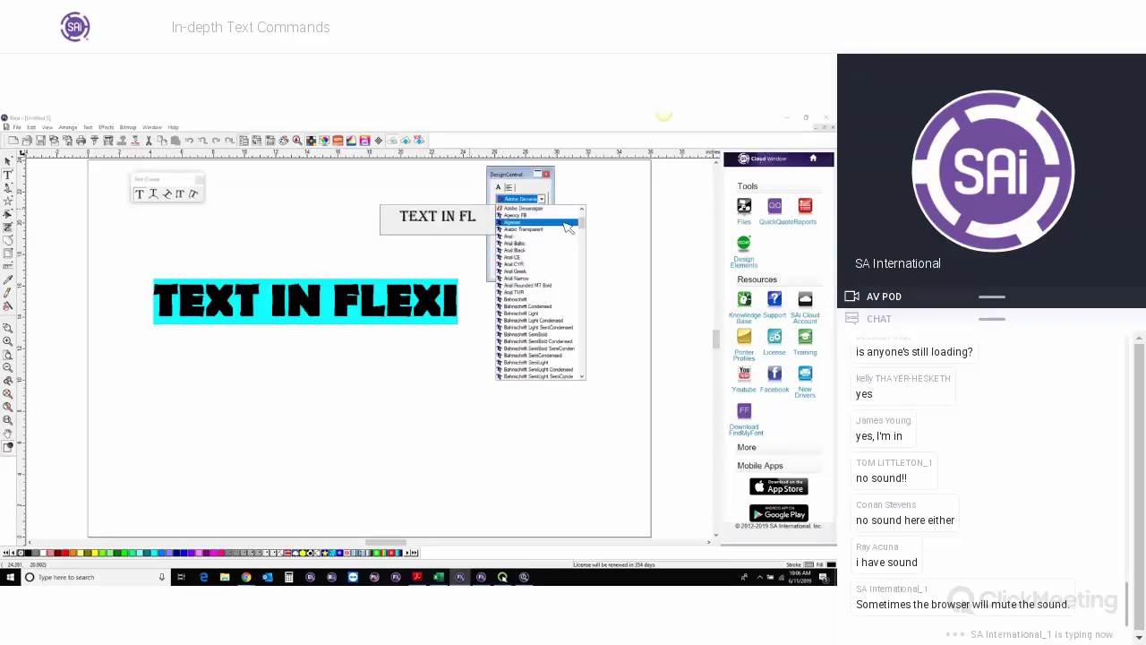
left_click(538, 236)
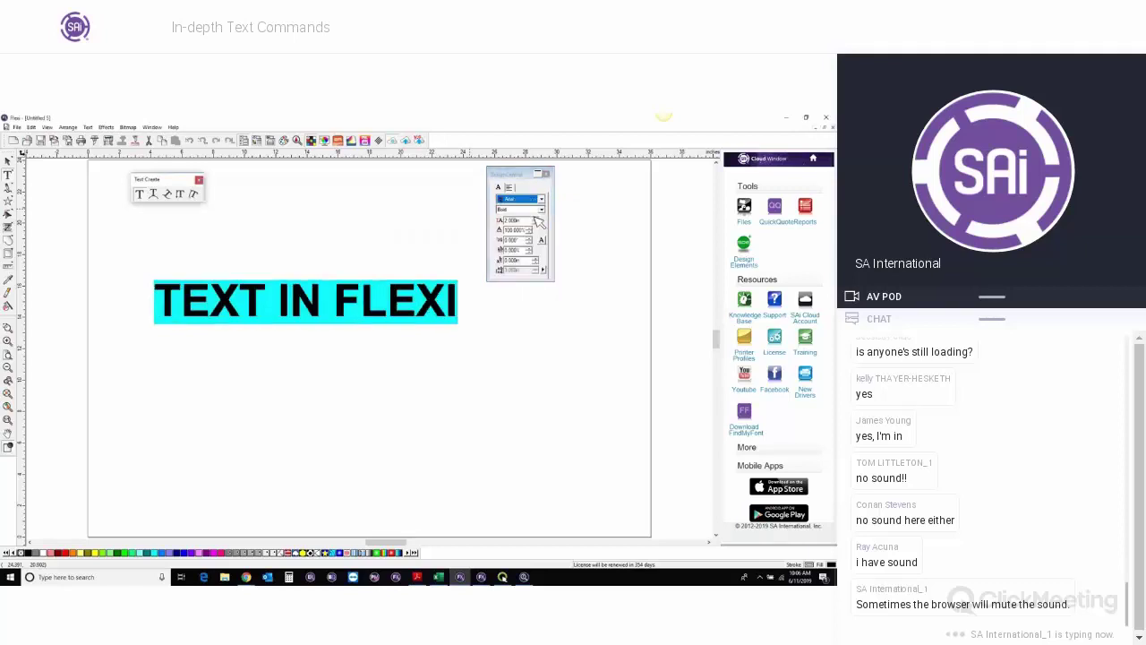
Try the Bold Italic style on the selected text and switch it back to Bold.
left_click(539, 209)
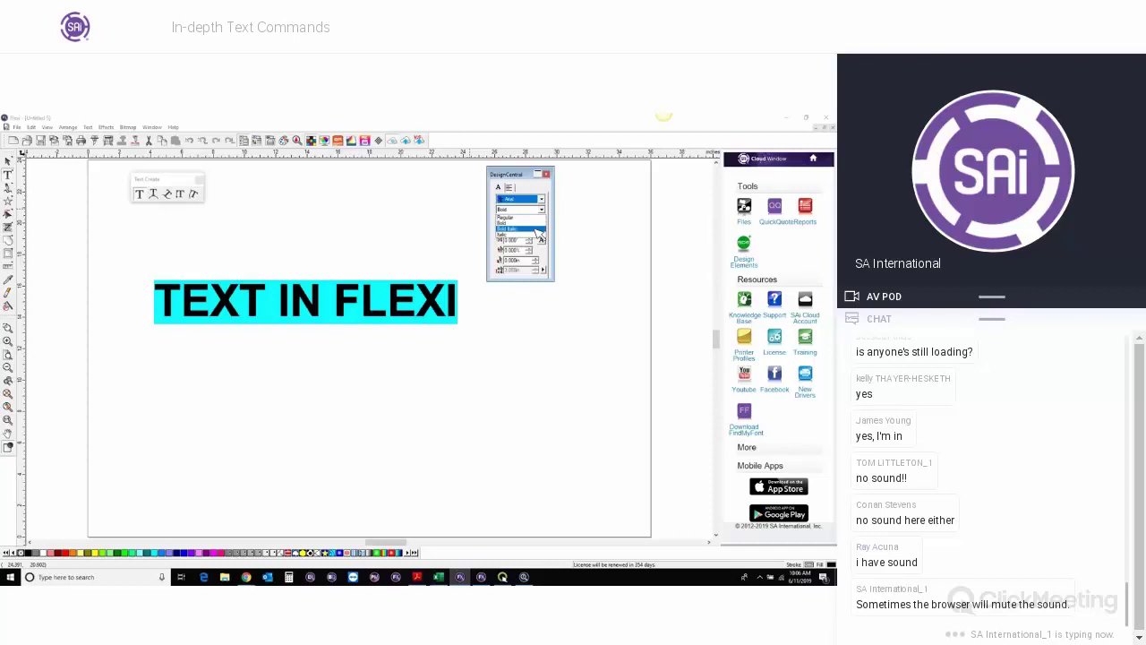
left_click(535, 230)
left_click(538, 209)
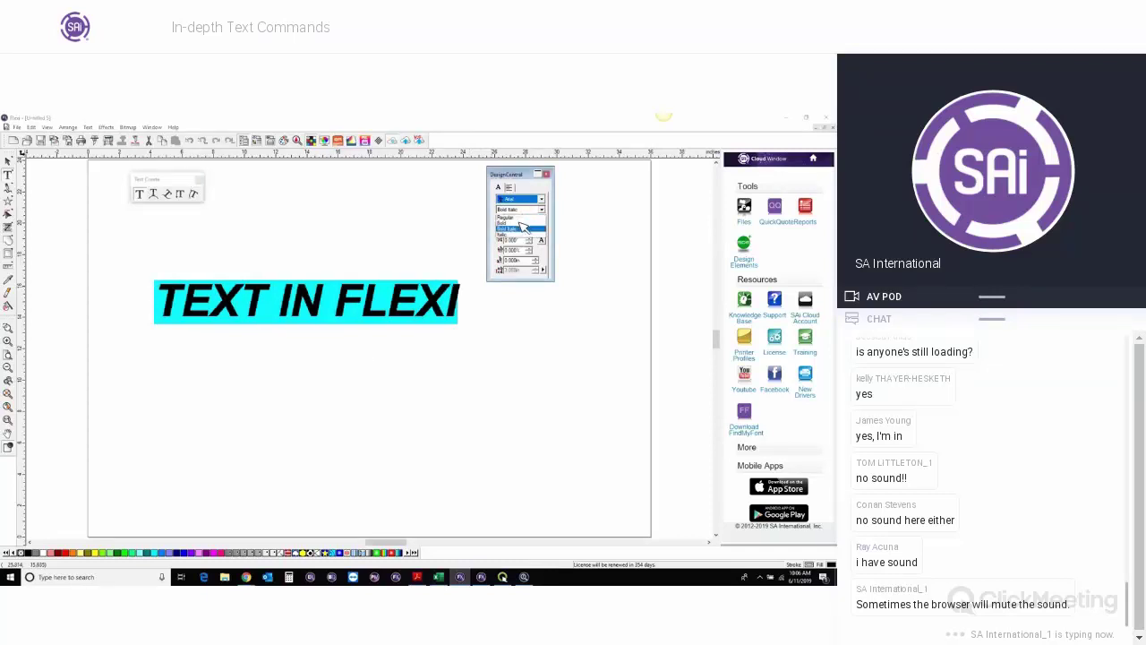
left_click(522, 223)
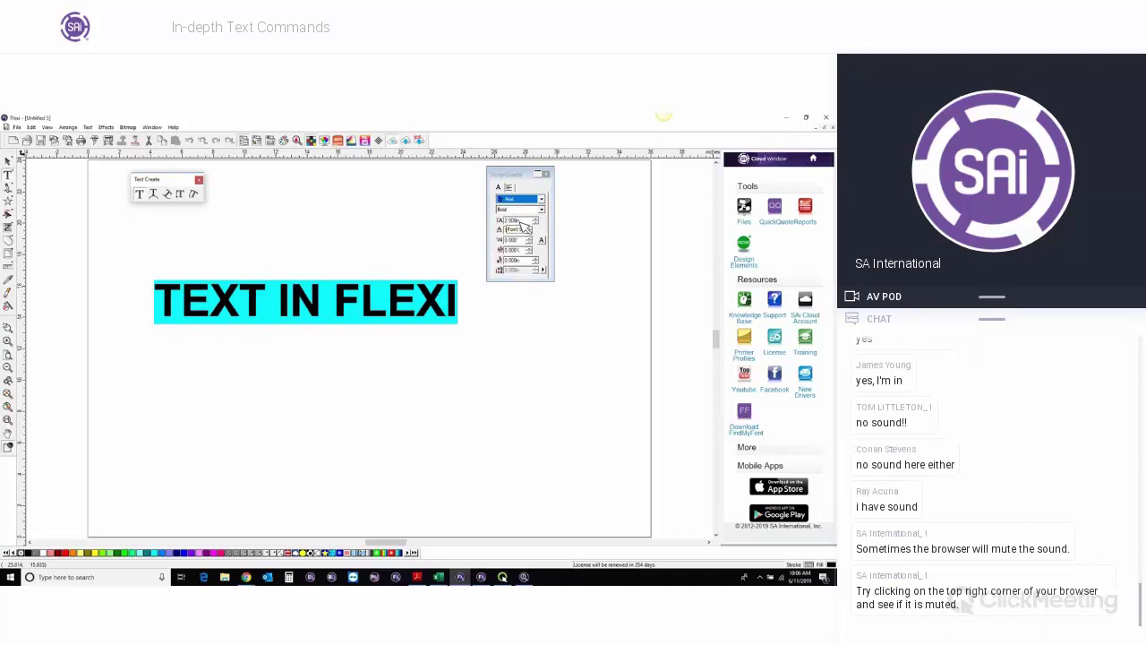
Set the font size of the selected text to 3 in and move the DesignCentral window clear of the text.
left_click(517, 220)
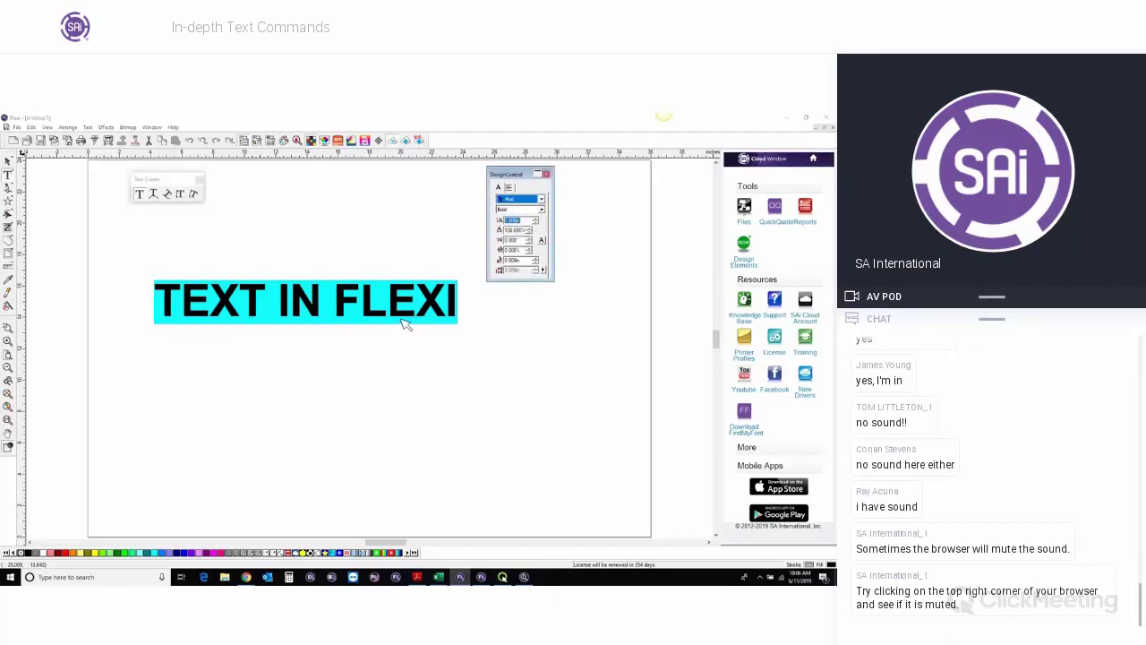
left_click(536, 220)
left_click(535, 219)
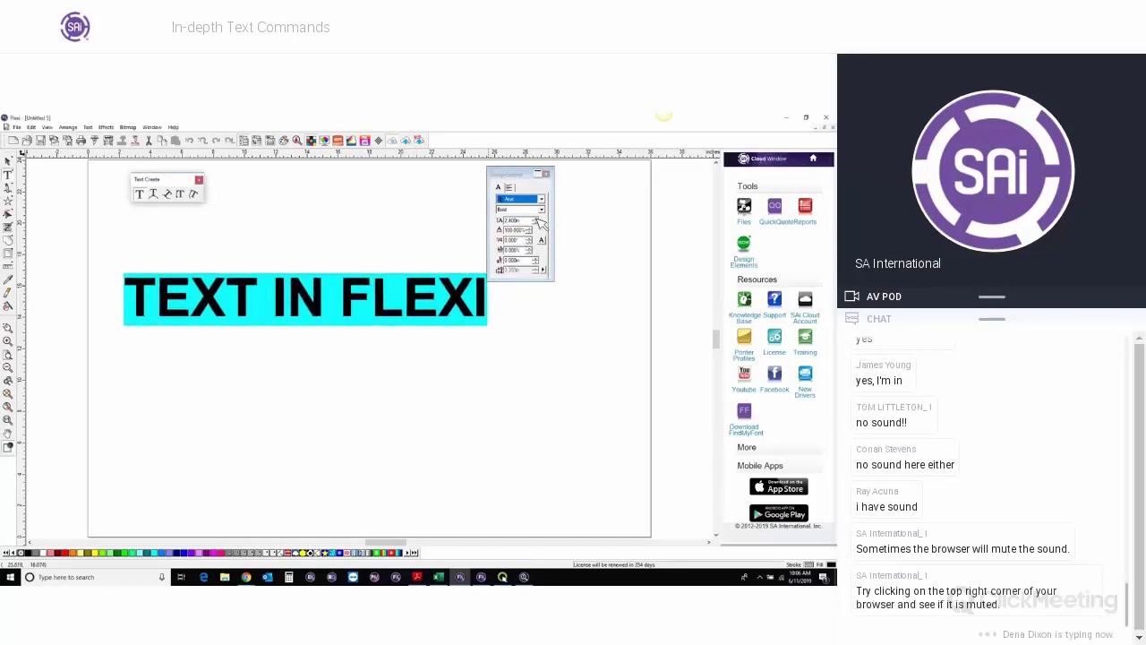
left_click(536, 219)
left_click(536, 219)
left_click(536, 224)
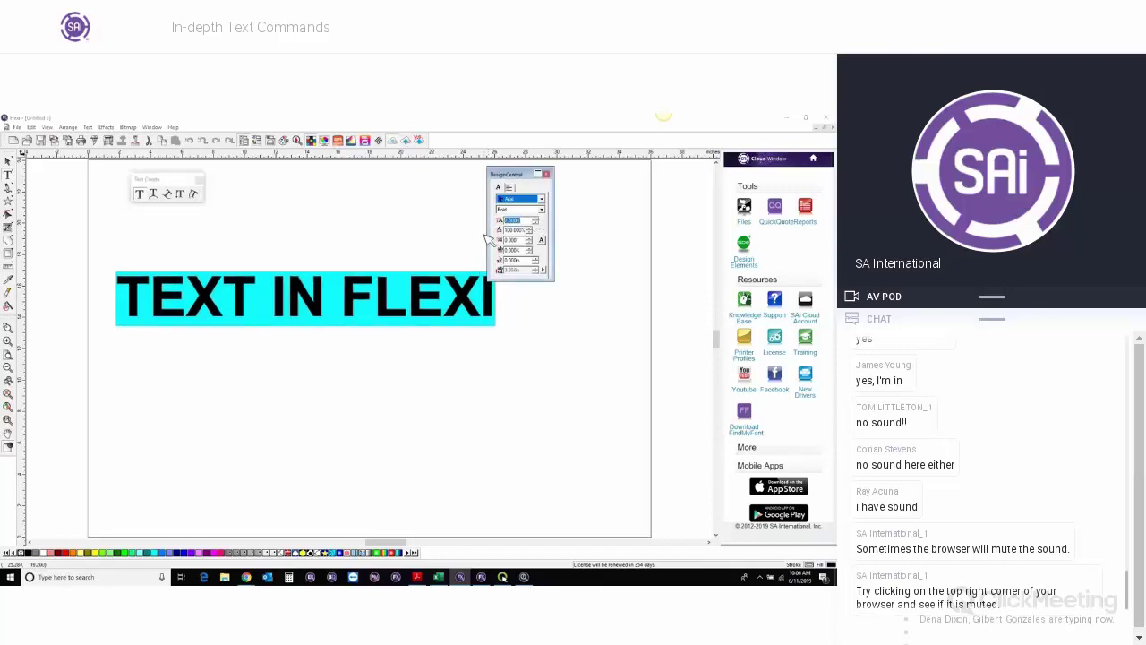
type("3")
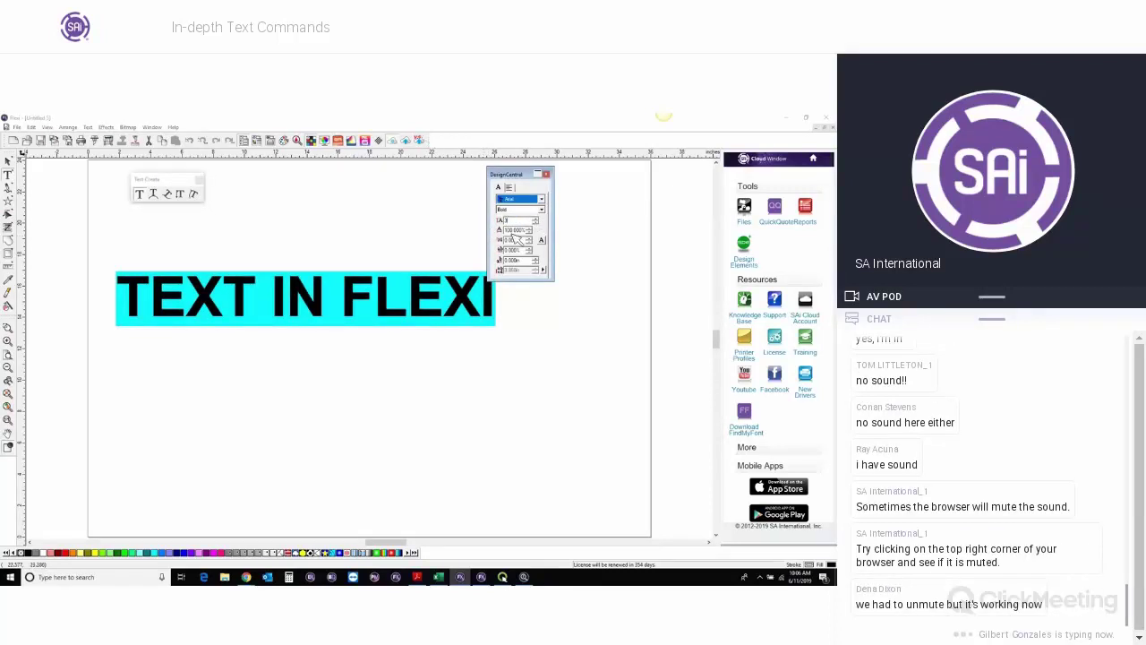
key("Return")
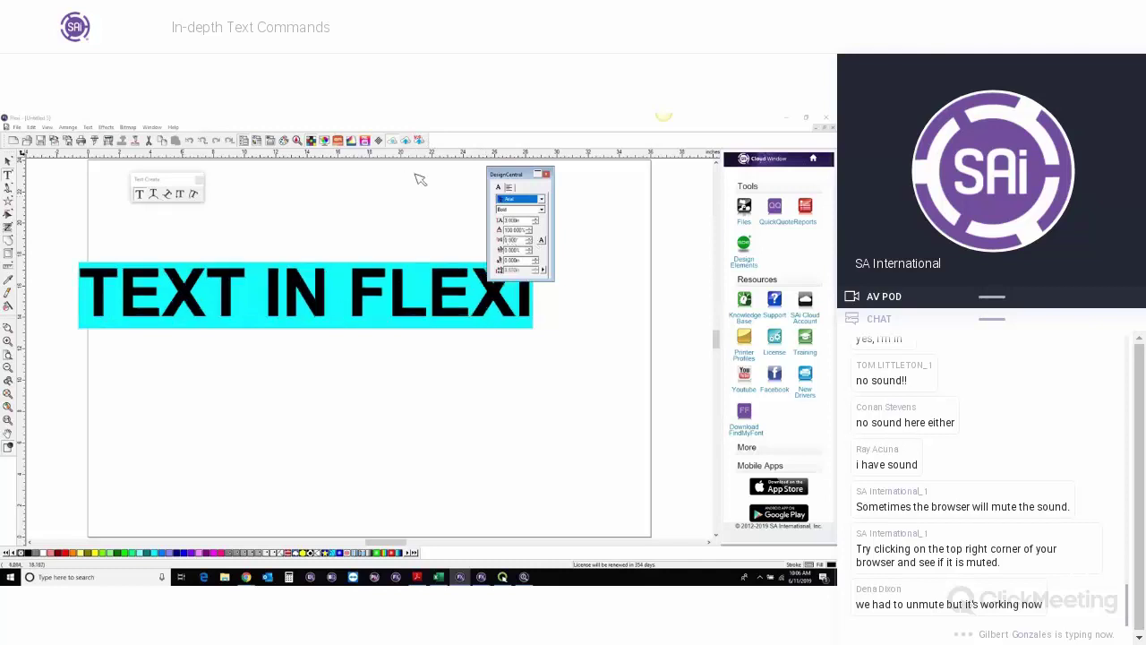
left_click_drag(524, 174, 584, 169)
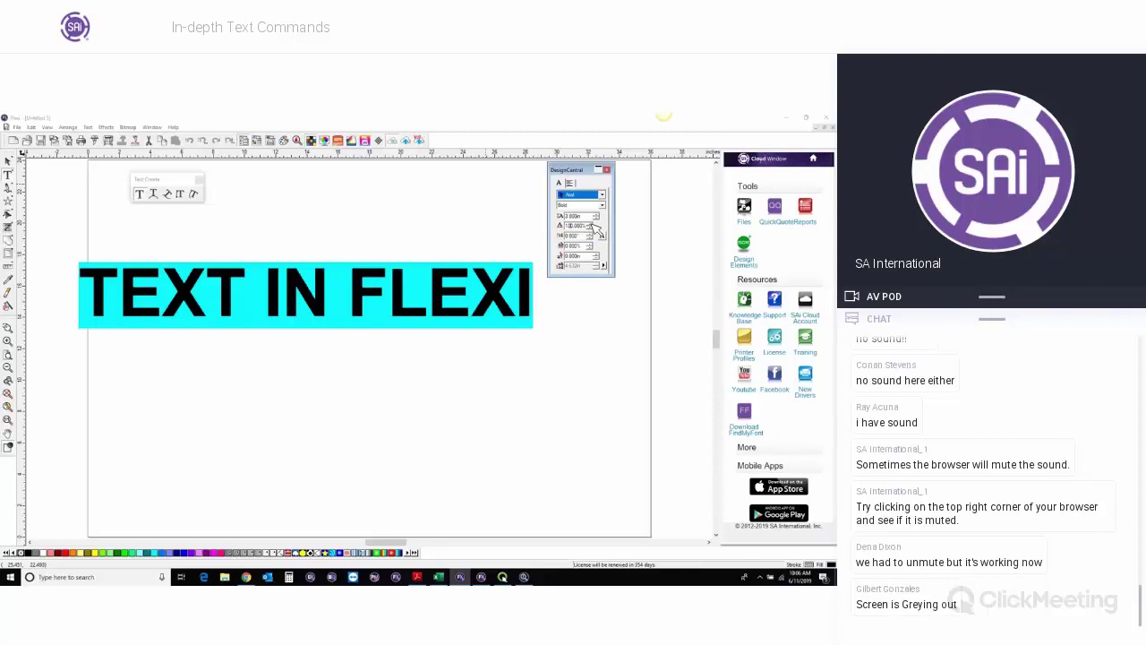
Try widening the selected text's characters to 114% and set the character width back to 100%.
left_click(595, 224)
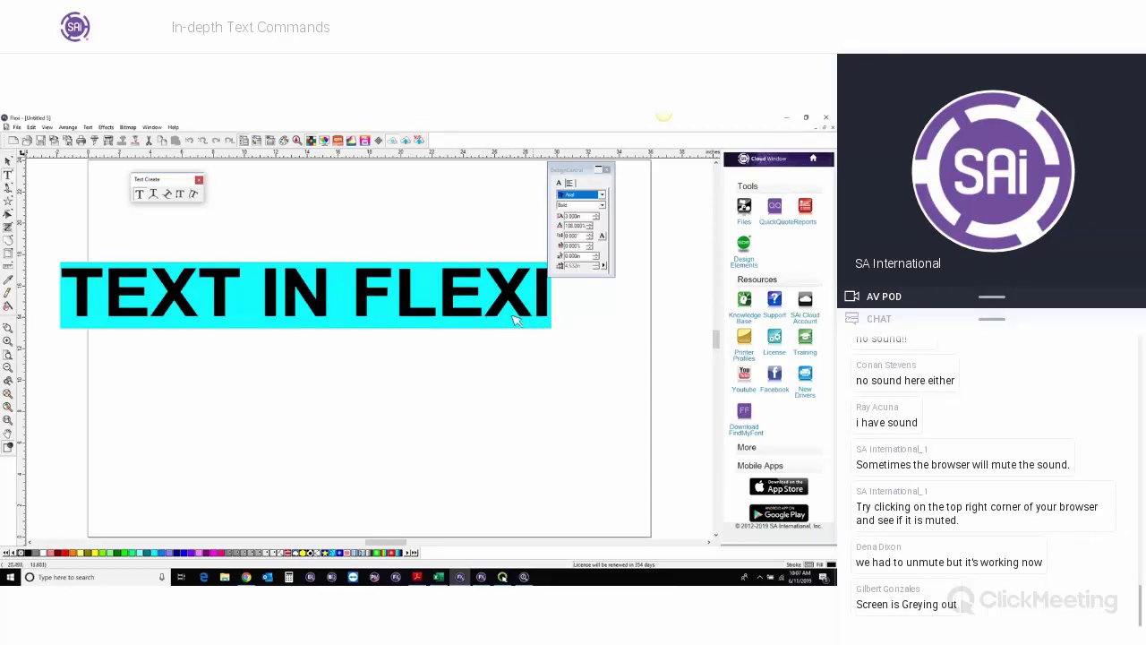
left_click(595, 224)
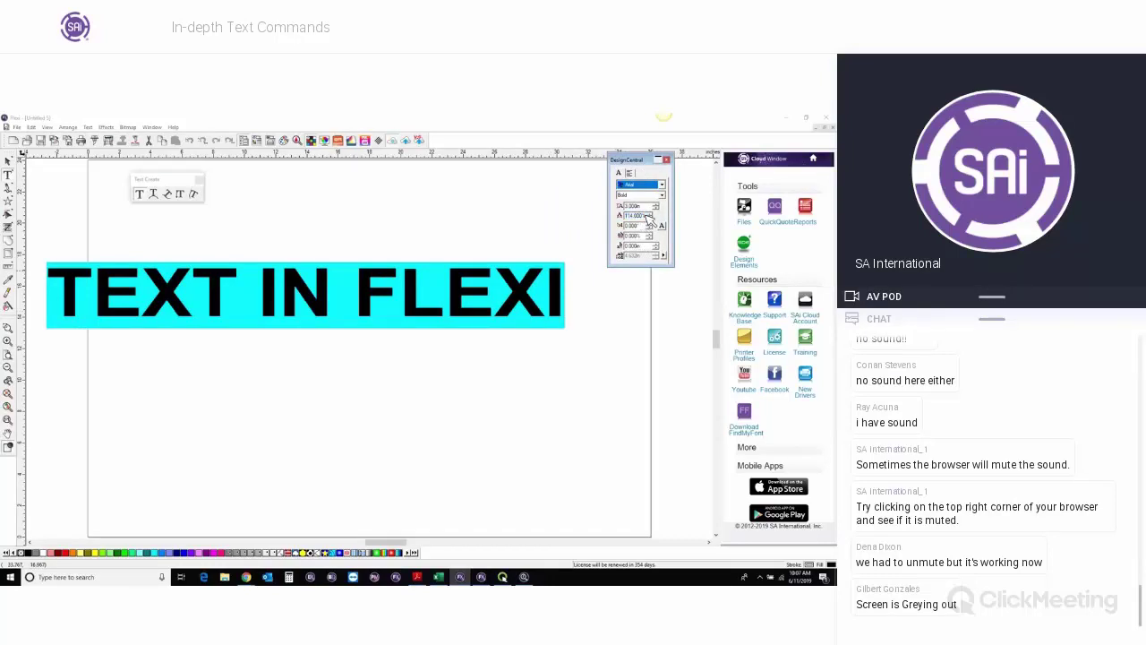
left_click_drag(648, 219, 616, 224)
key("Return")
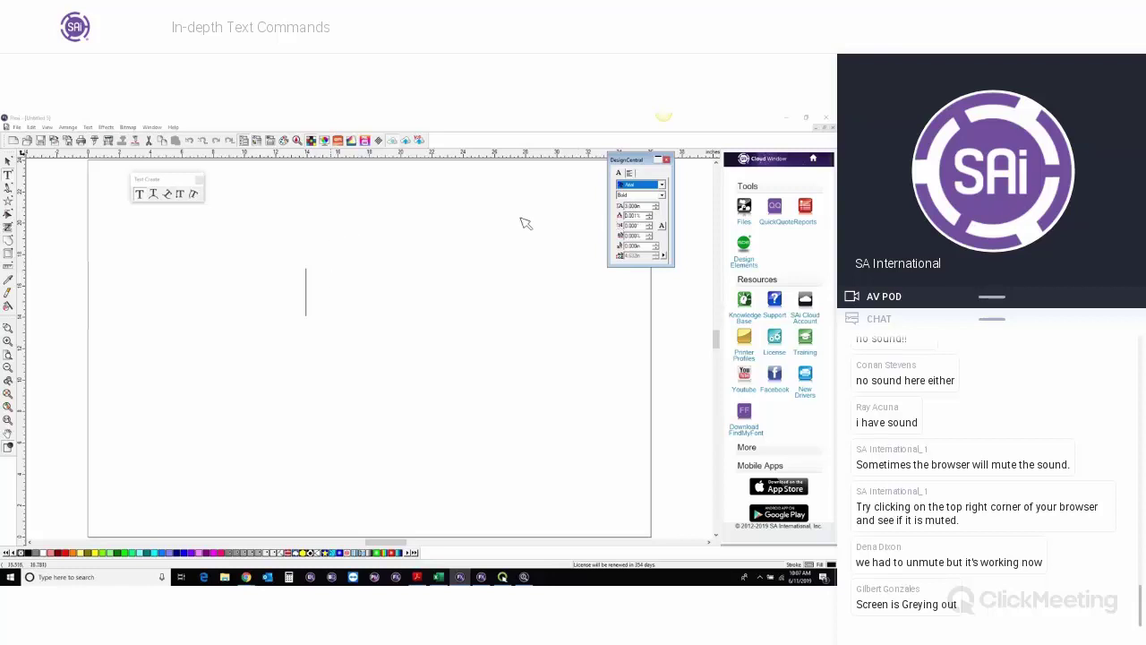
double_click(629, 216)
key("Return")
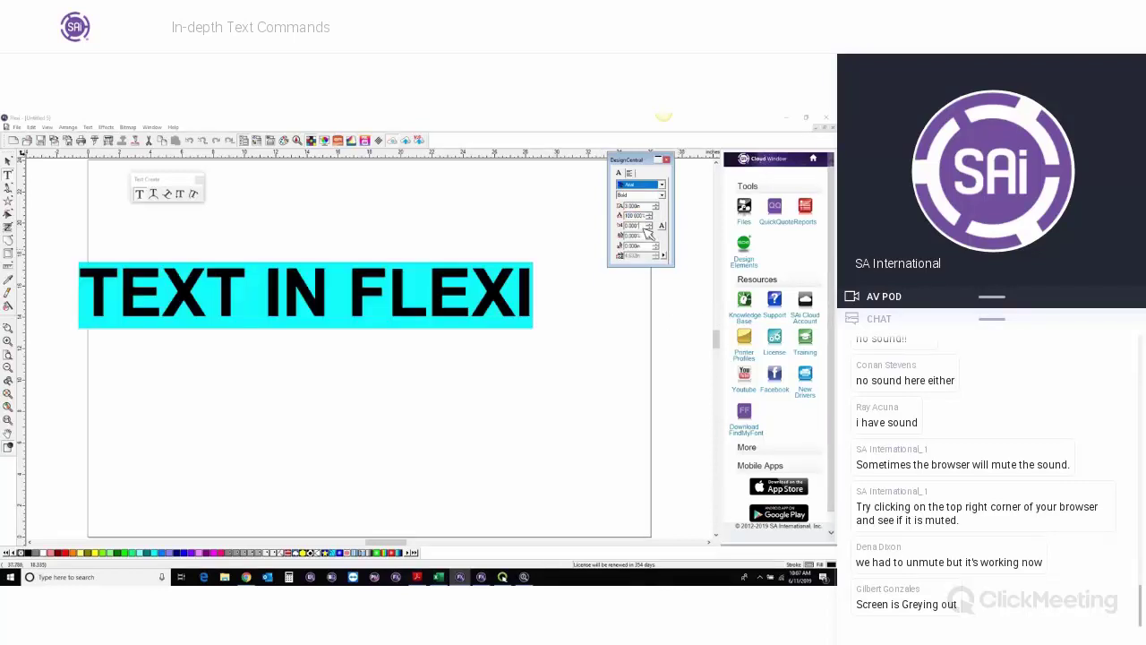
Try different character slants on the selected text, forward up to about 32° and backward to about -42°.
double_click(635, 225)
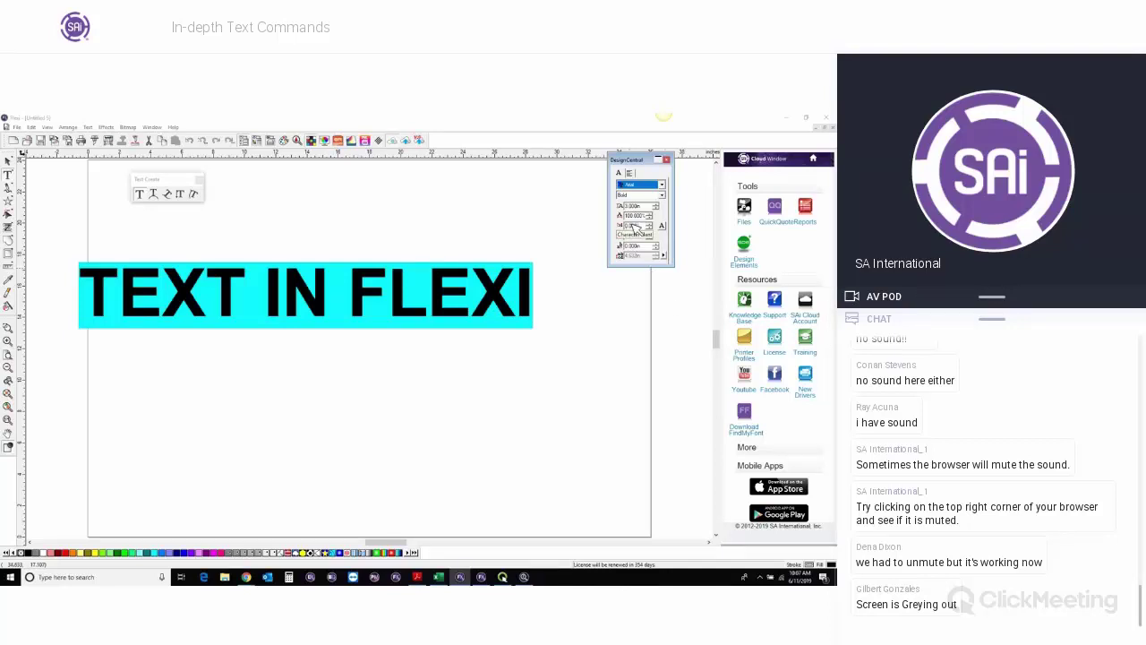
left_click(659, 225)
left_click(659, 226)
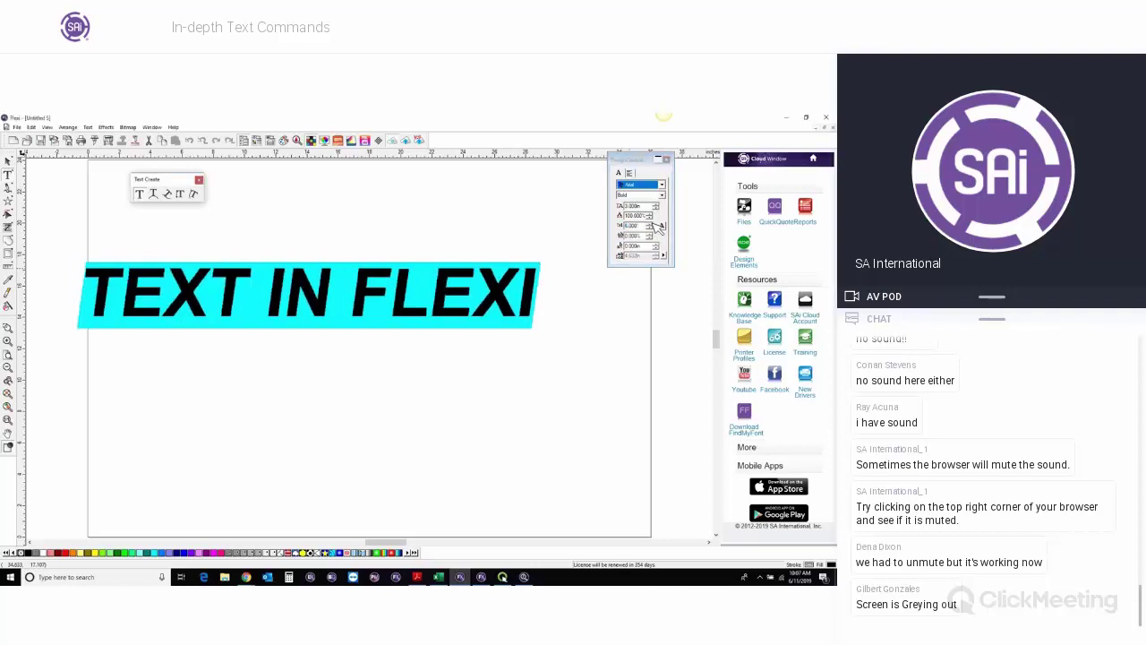
left_click(659, 226)
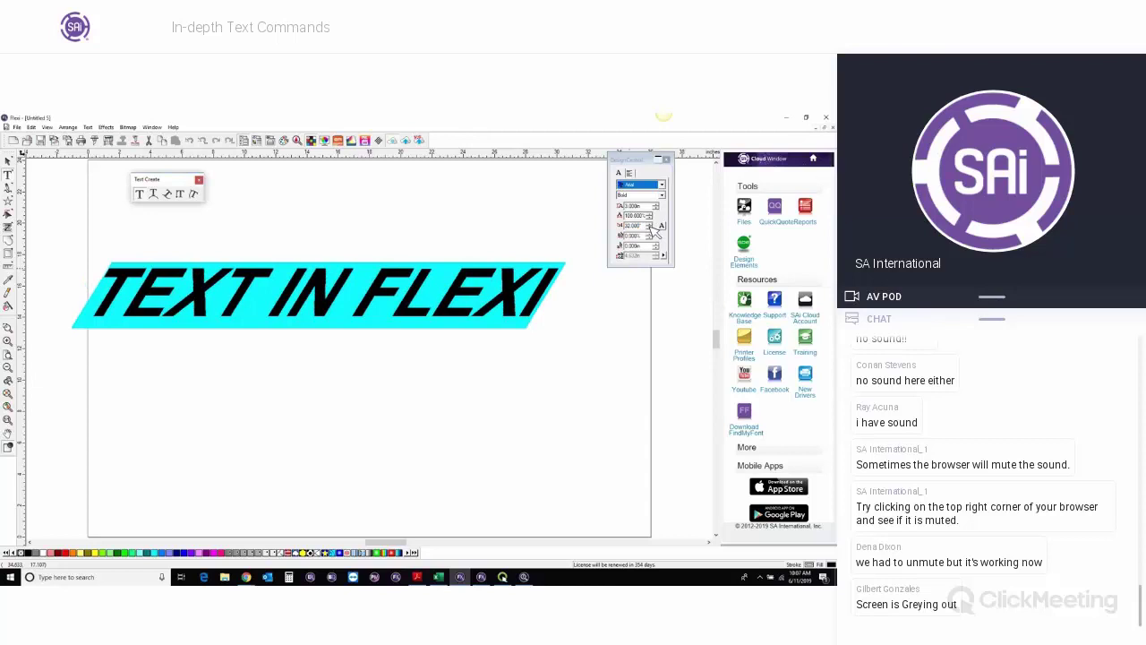
left_click(660, 229)
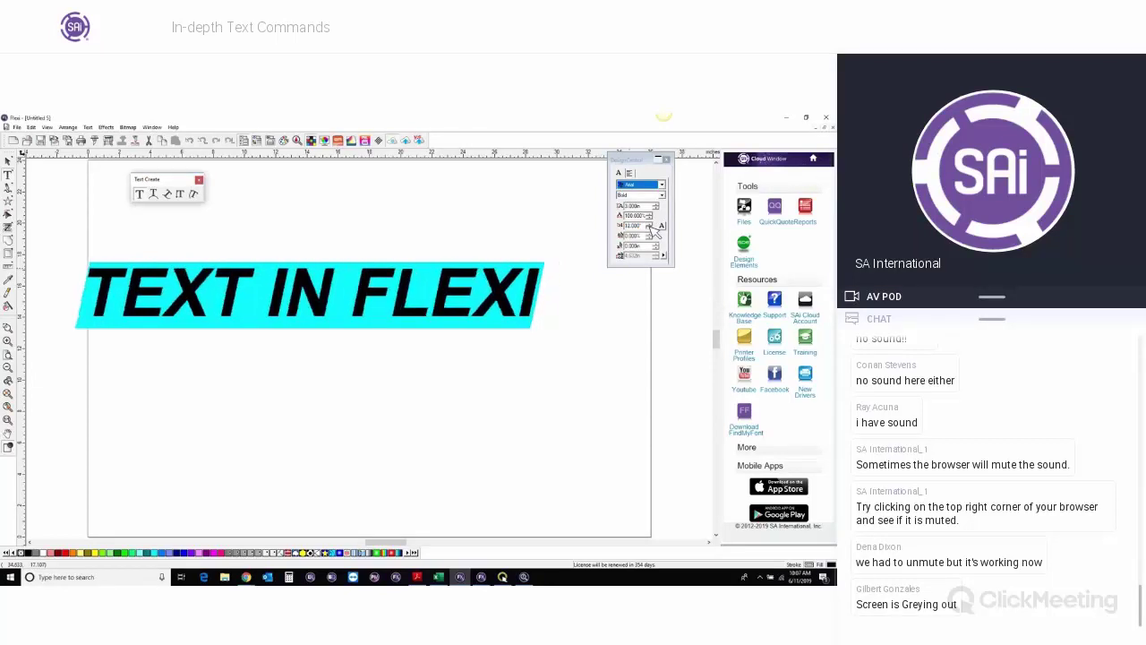
left_click(657, 229)
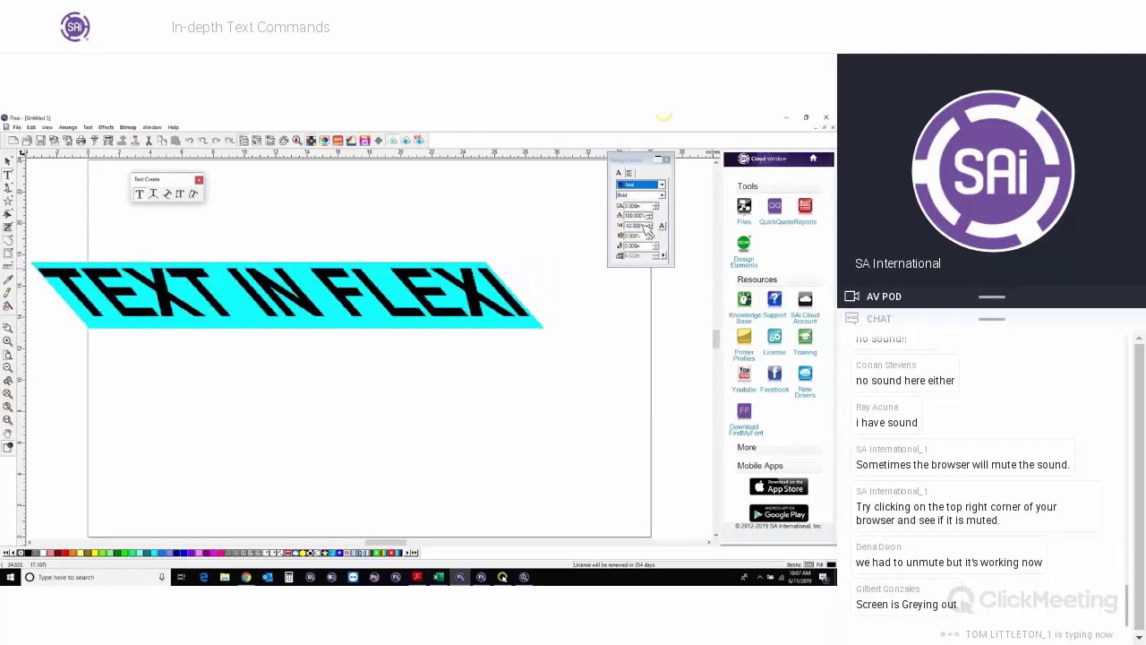
Try character slants of 45° and 80° on the selected text and restore the slant to 0°.
left_click(624, 227)
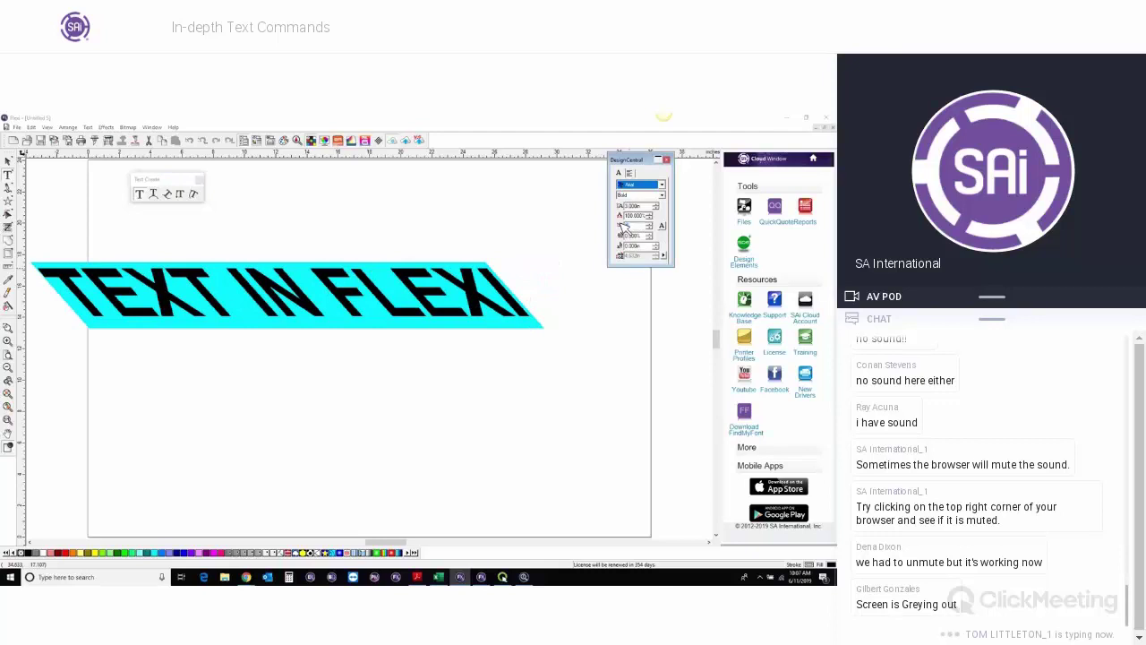
type("45")
key("Return")
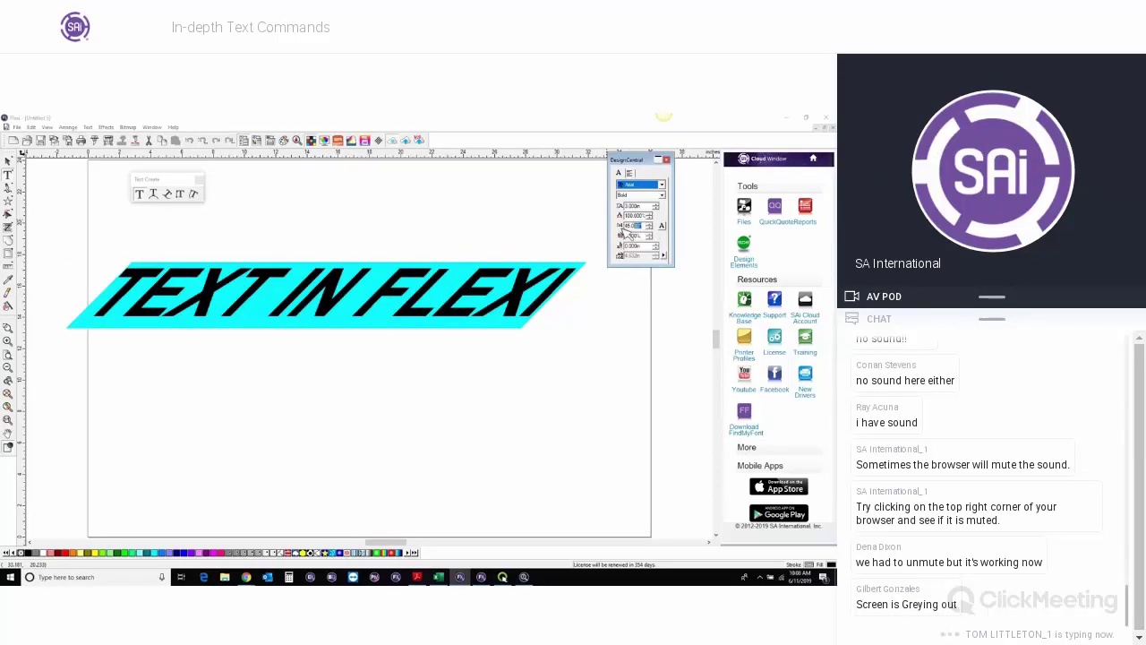
double_click(639, 227)
type("80")
key("Return")
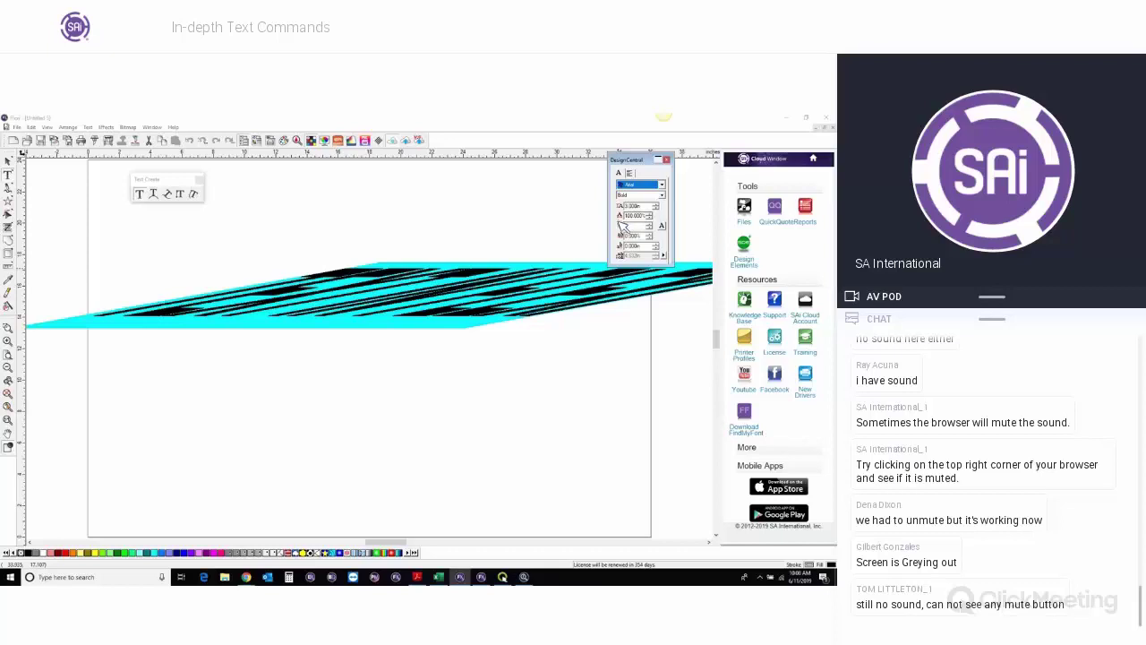
key("ctrl+z")
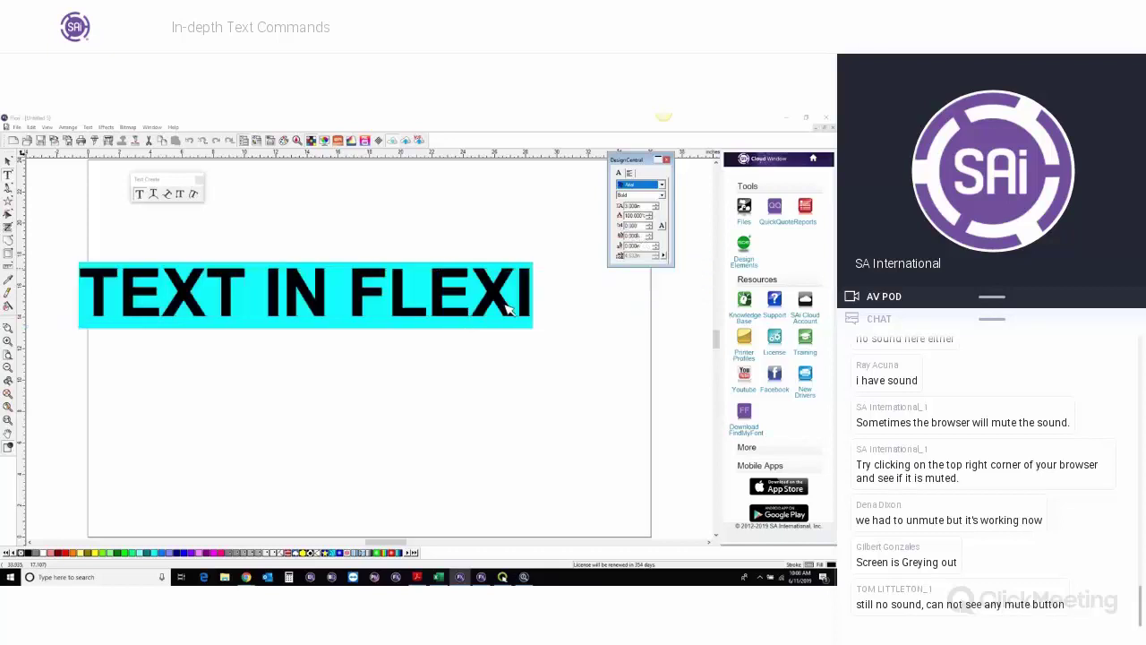
Try wider character spacing on the selected text and bring the spacing down to 10%.
left_click(652, 234)
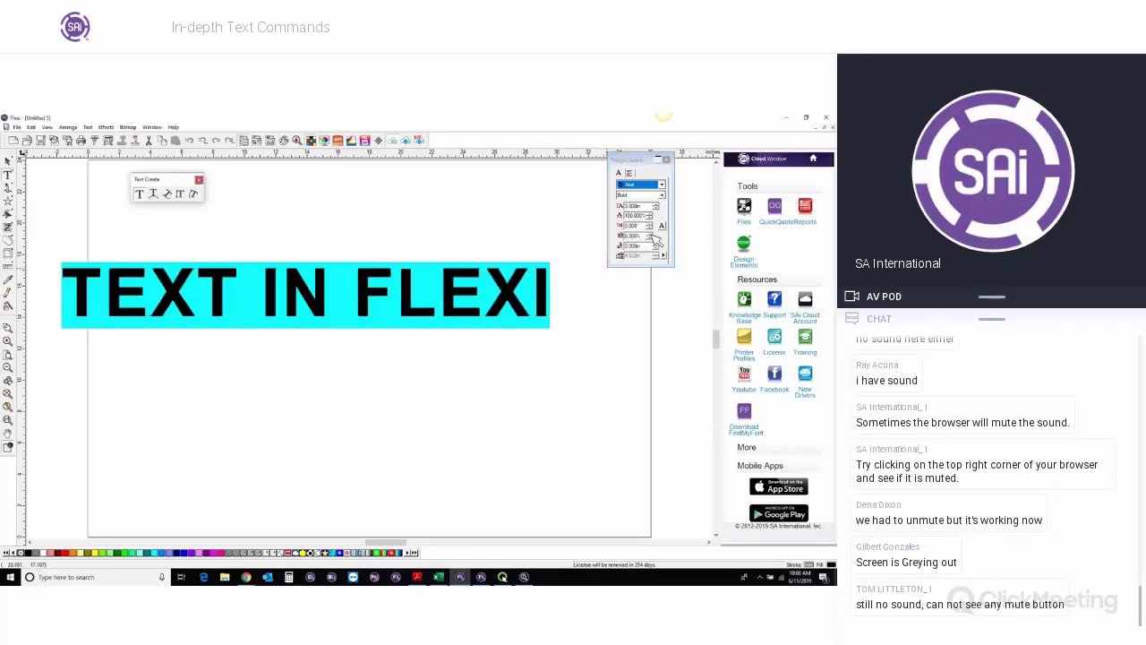
left_click(651, 238)
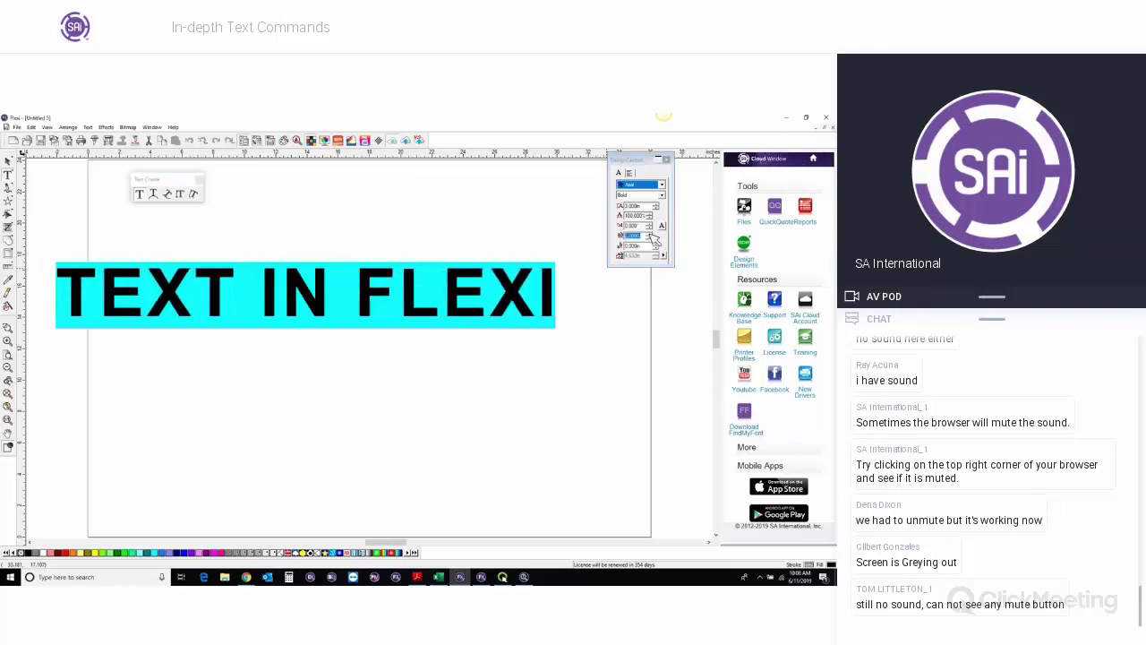
left_click(651, 235)
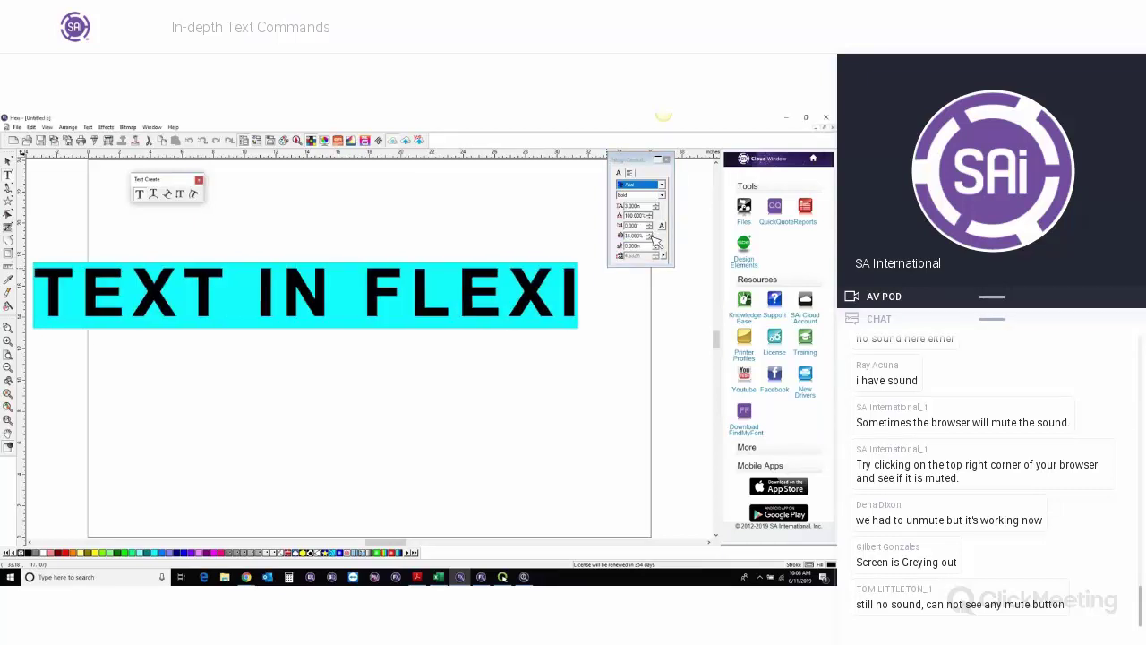
left_click(651, 237)
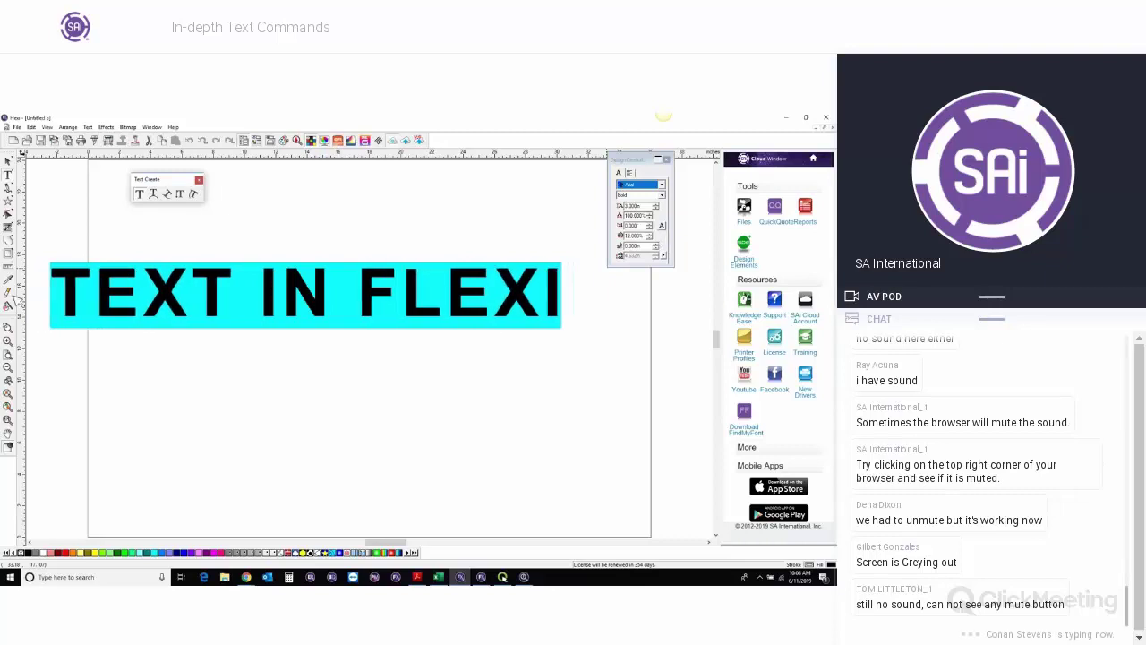
Left-justify the selected text and return to its character settings.
left_click(630, 172)
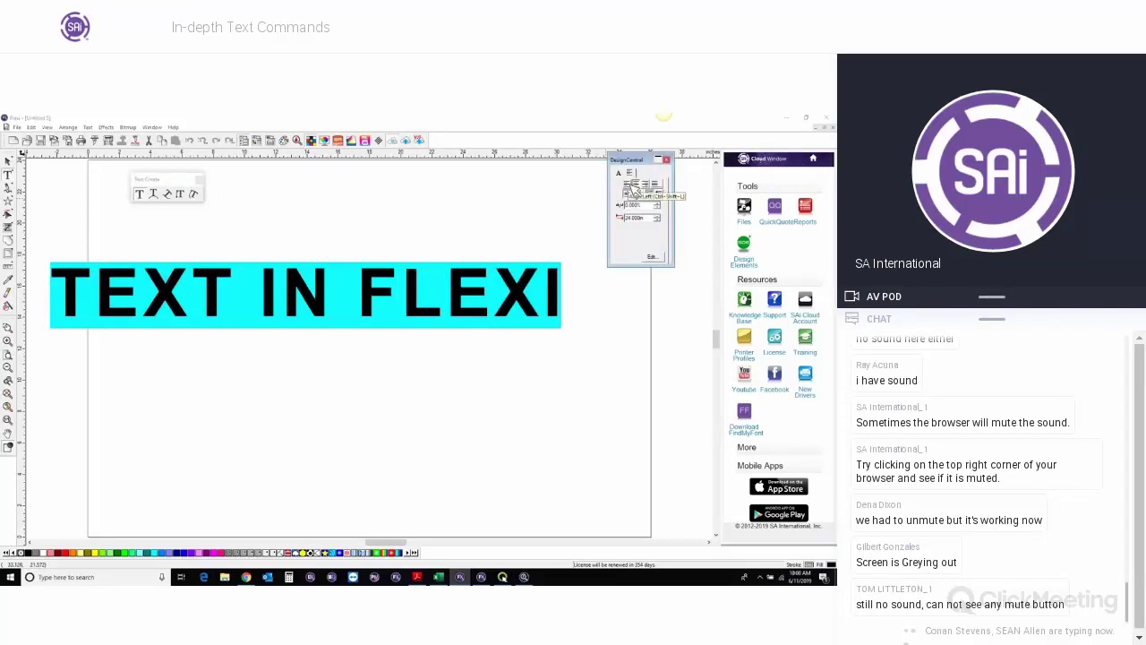
left_click(618, 172)
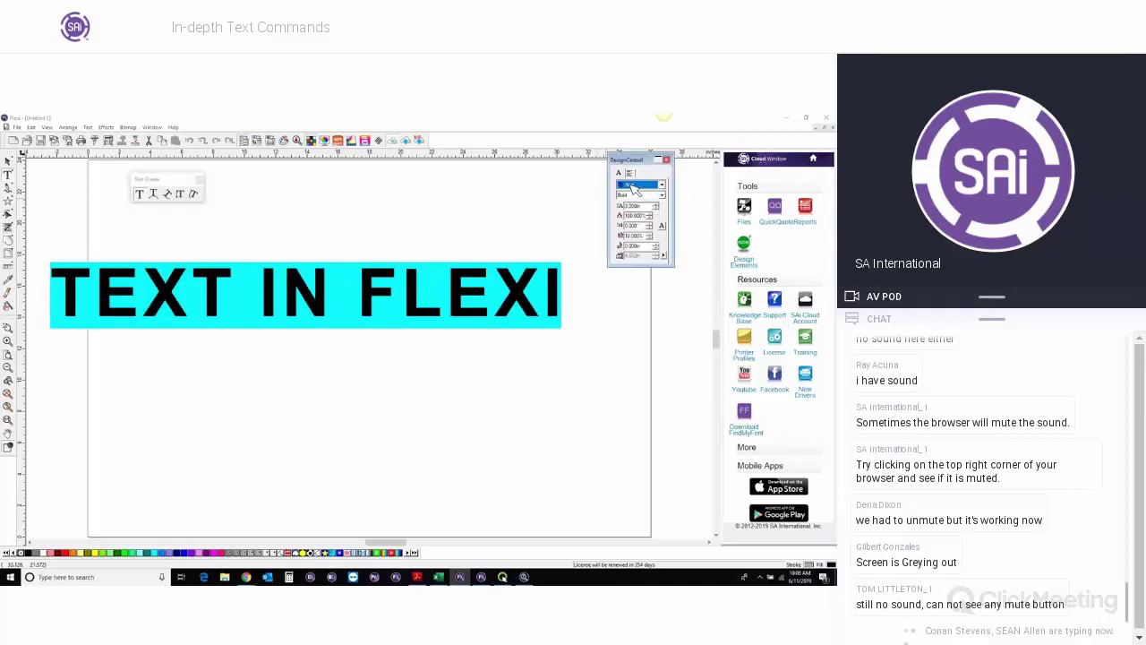
Try increasing the character spacing of the selected text to 28% and reset it to 0%.
left_click(654, 235)
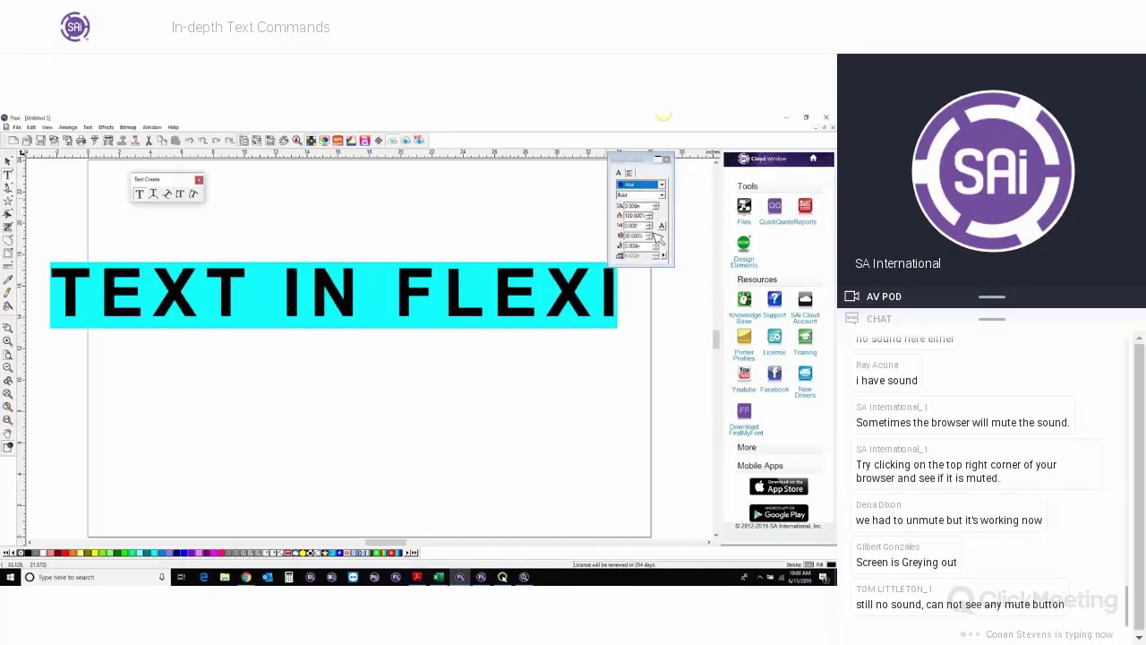
left_click(654, 234)
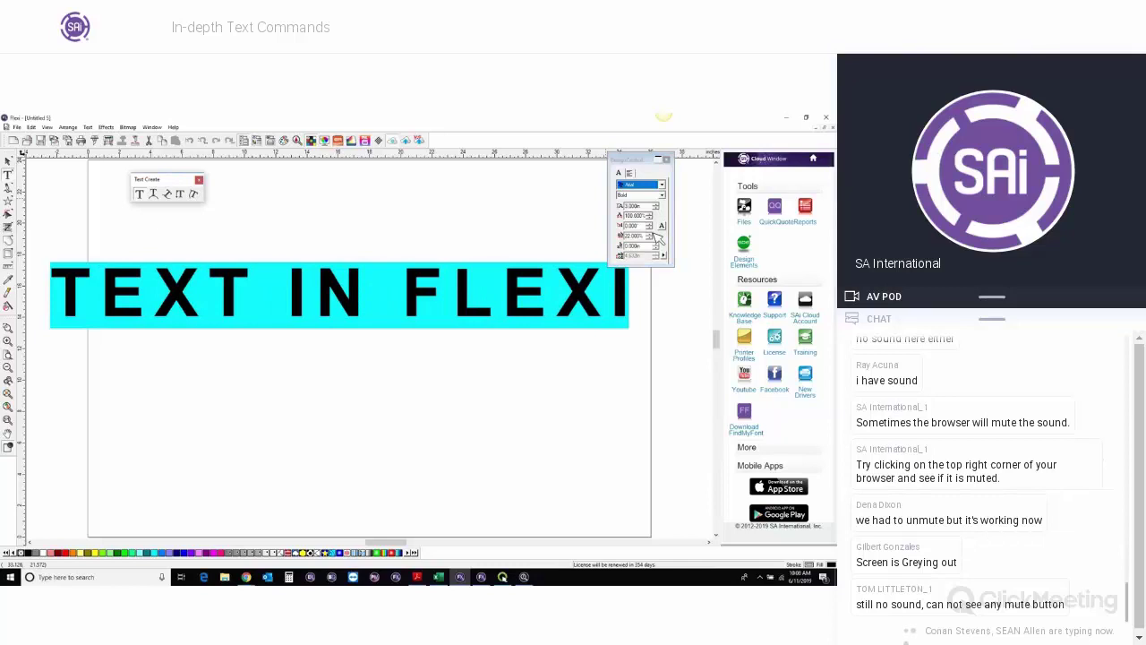
left_click(654, 233)
left_click(655, 234)
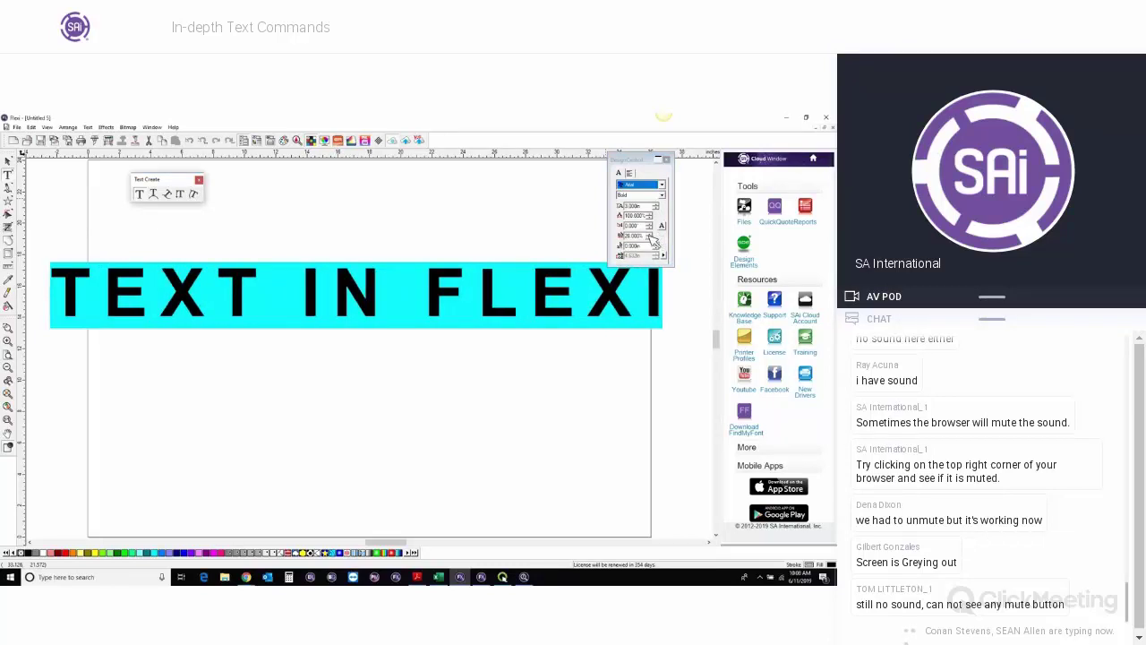
left_click_drag(645, 235, 624, 244)
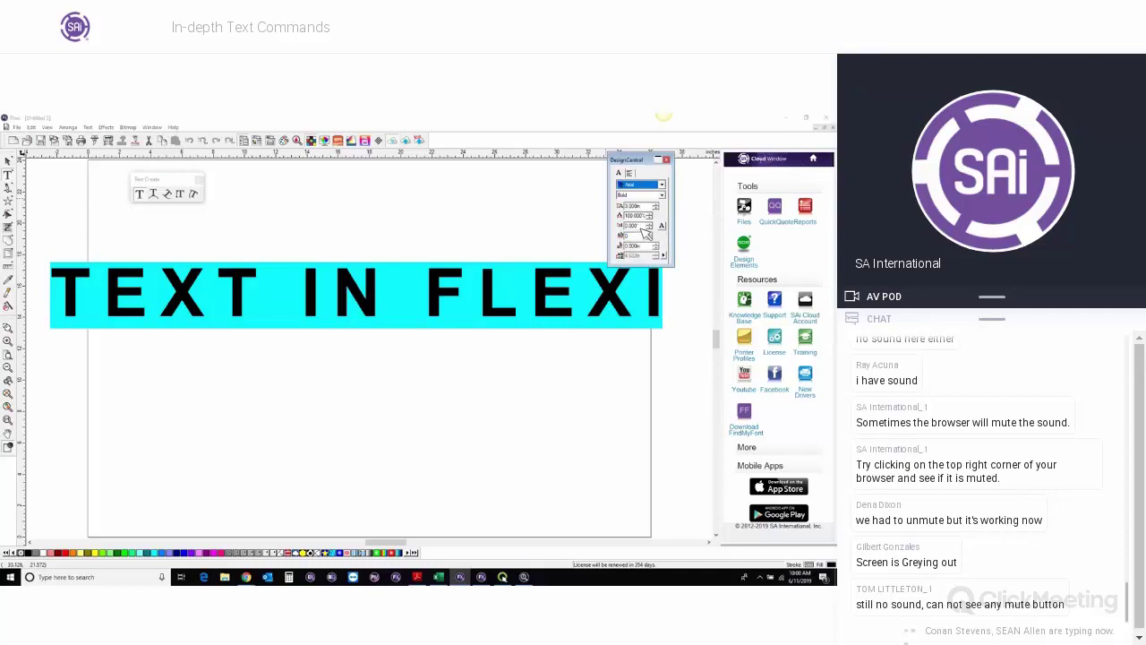
key("Return")
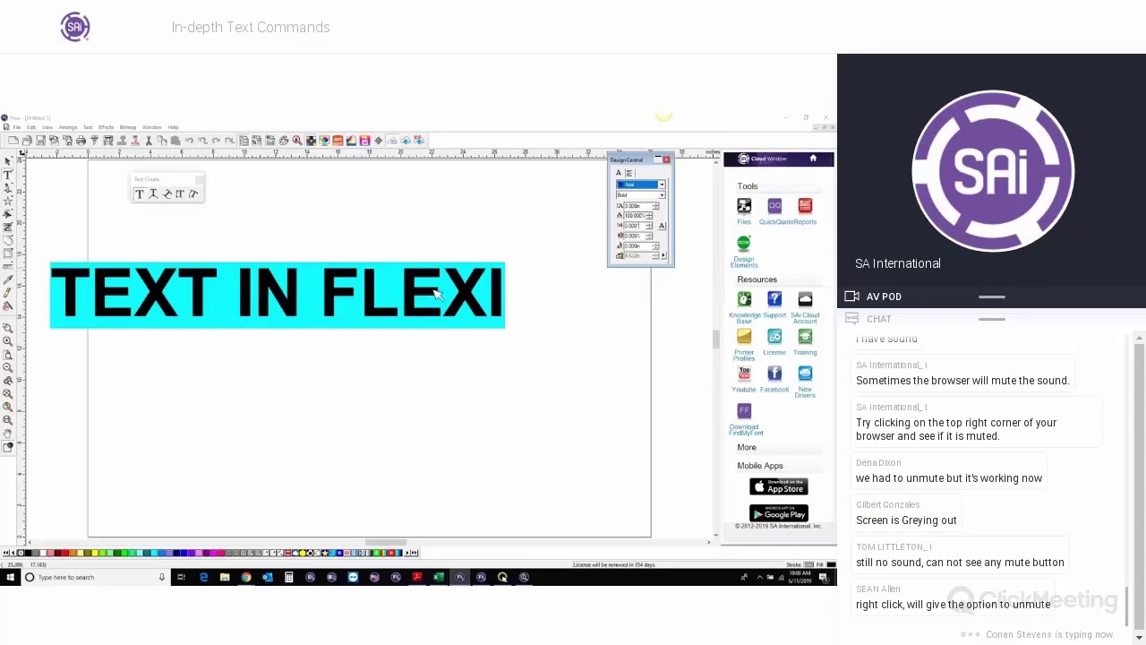
Select only the word IN, try raising its baseline by 1.3 in and reset the baseline shift to 0.
left_click(269, 315)
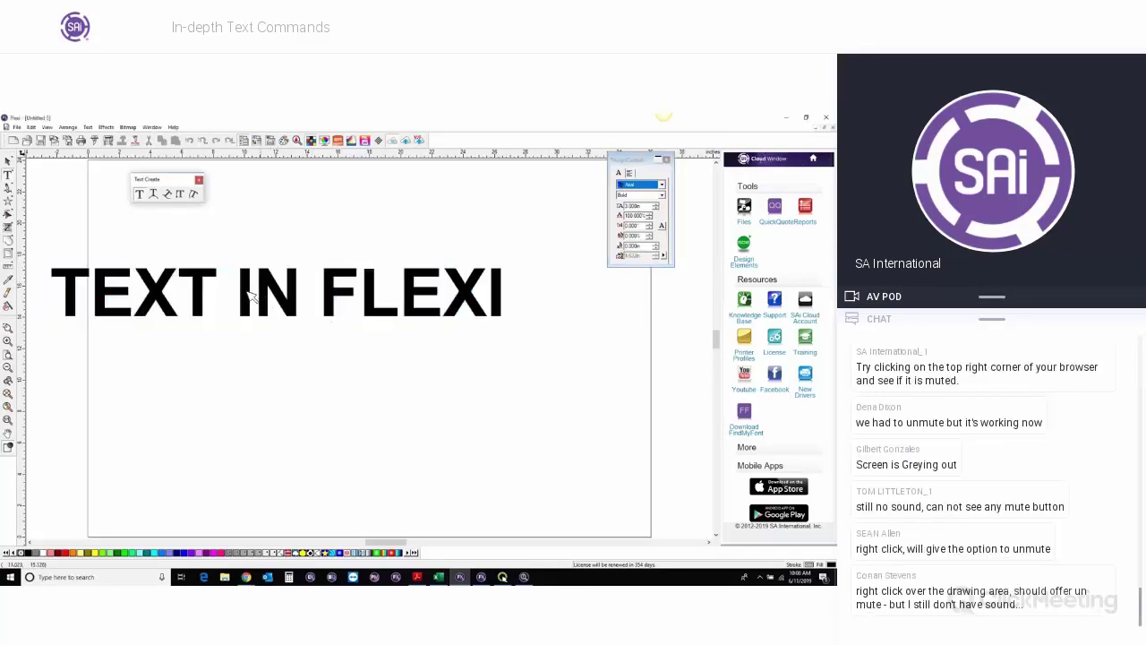
left_click_drag(251, 298, 302, 300)
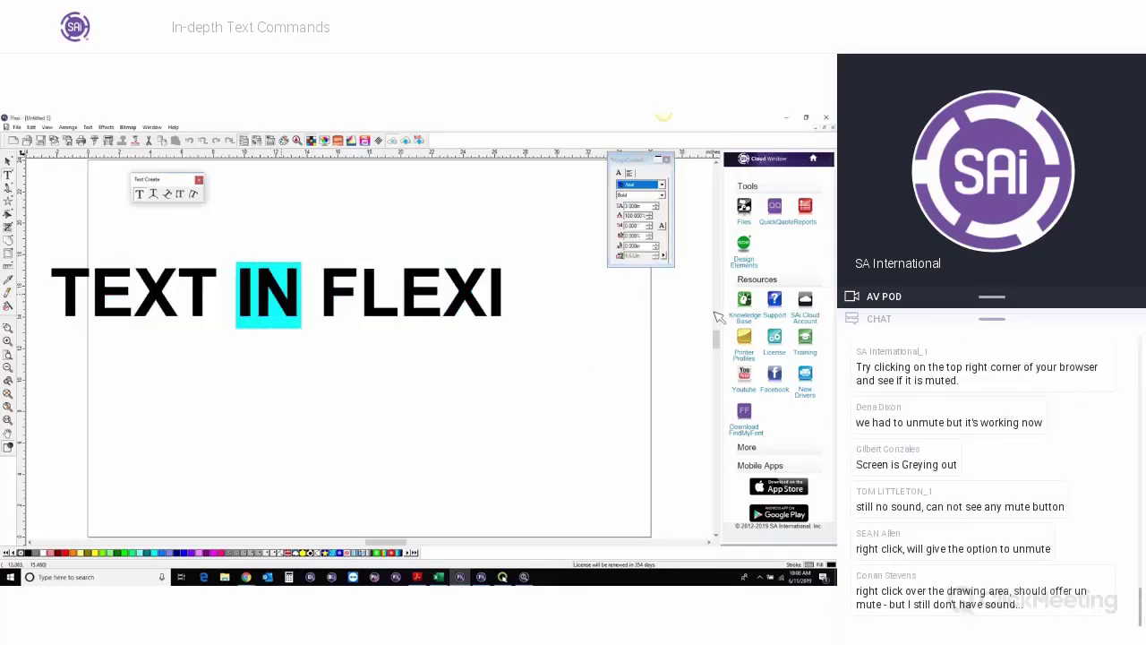
left_click(660, 249)
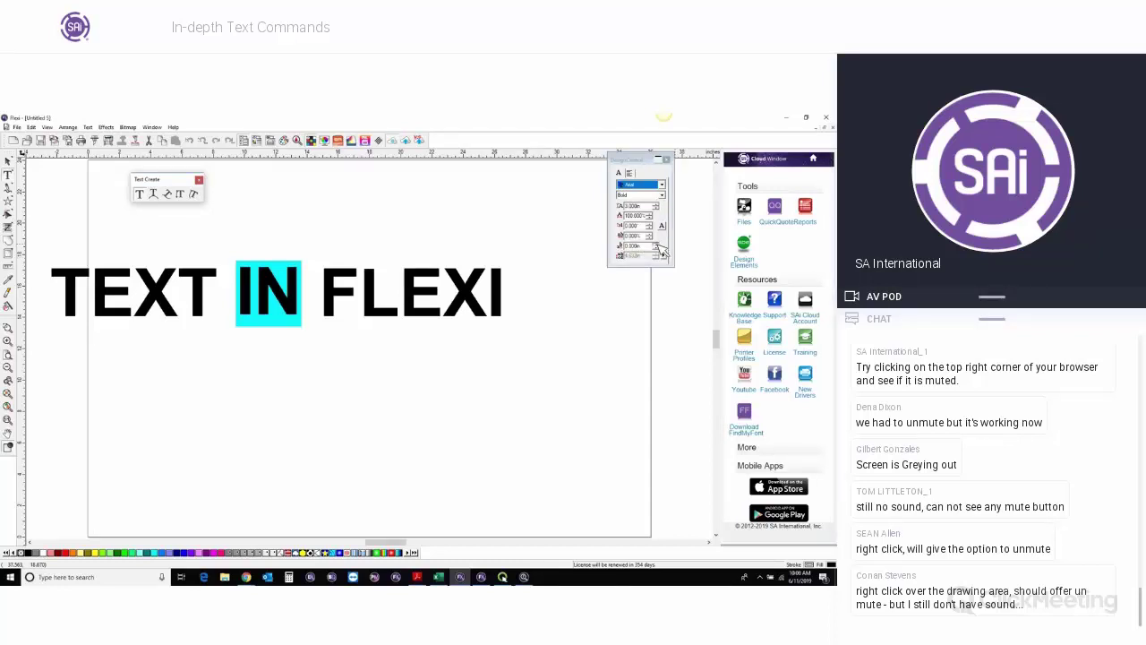
left_click(660, 248)
left_click(660, 248)
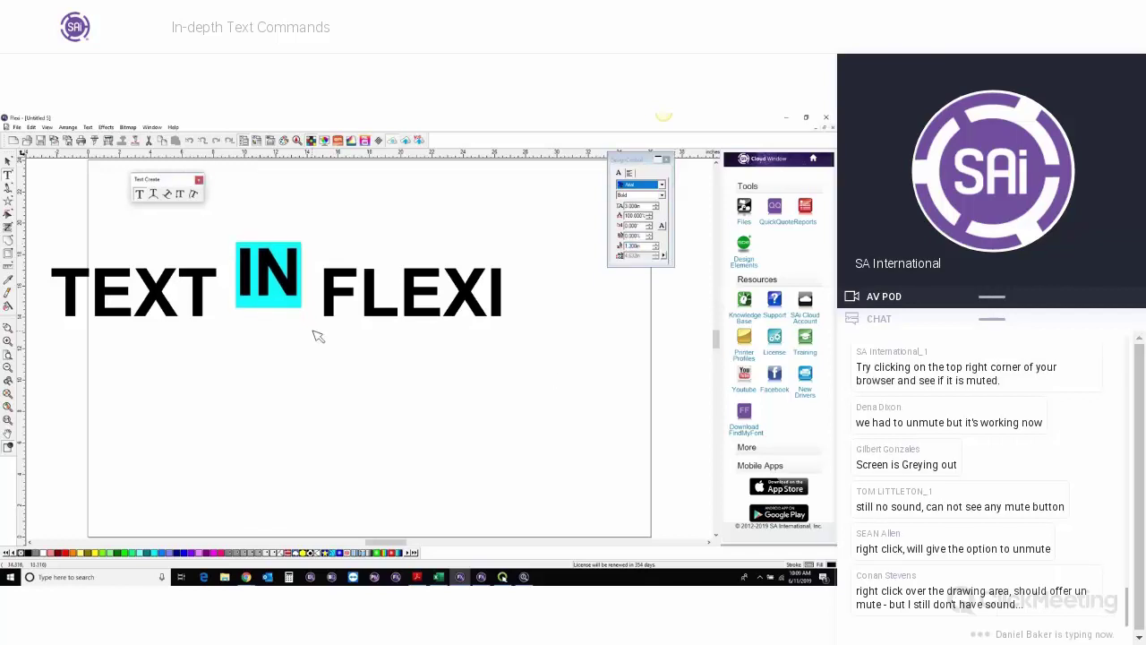
left_click(631, 256)
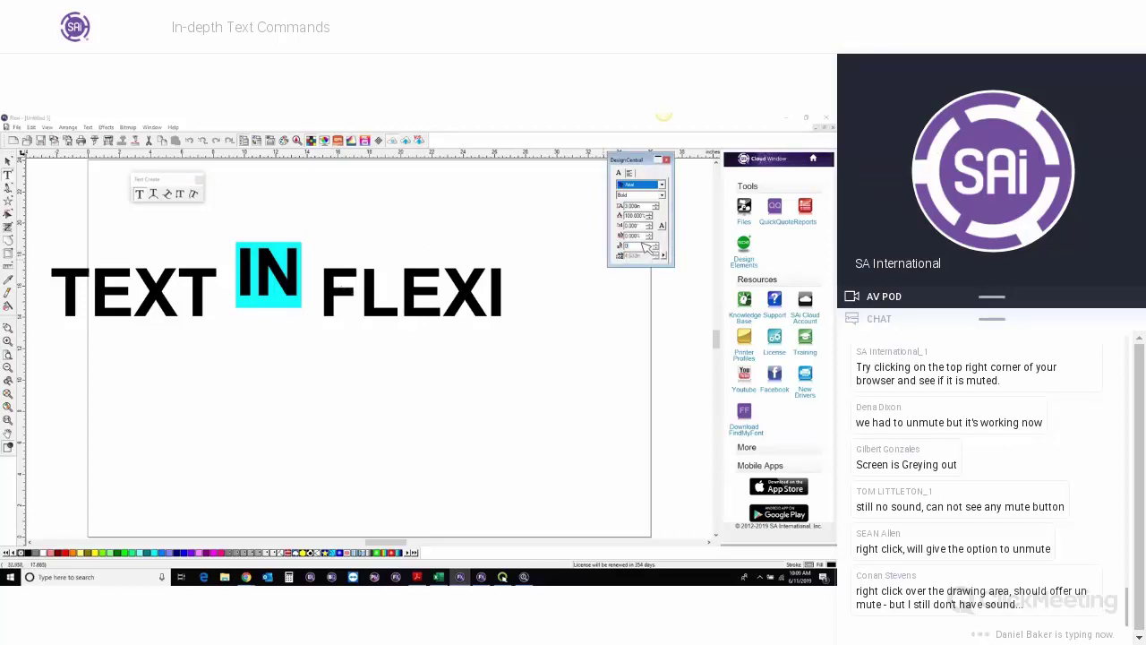
key("Return")
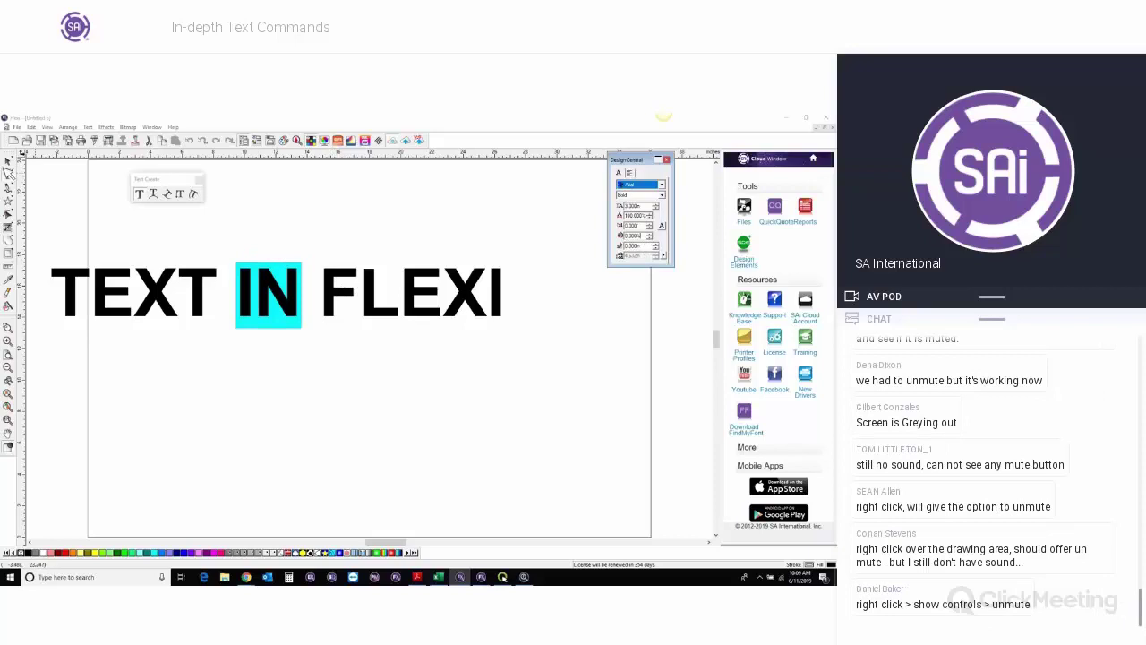
Select the whole text as an object and show its character settings.
left_click(8, 162)
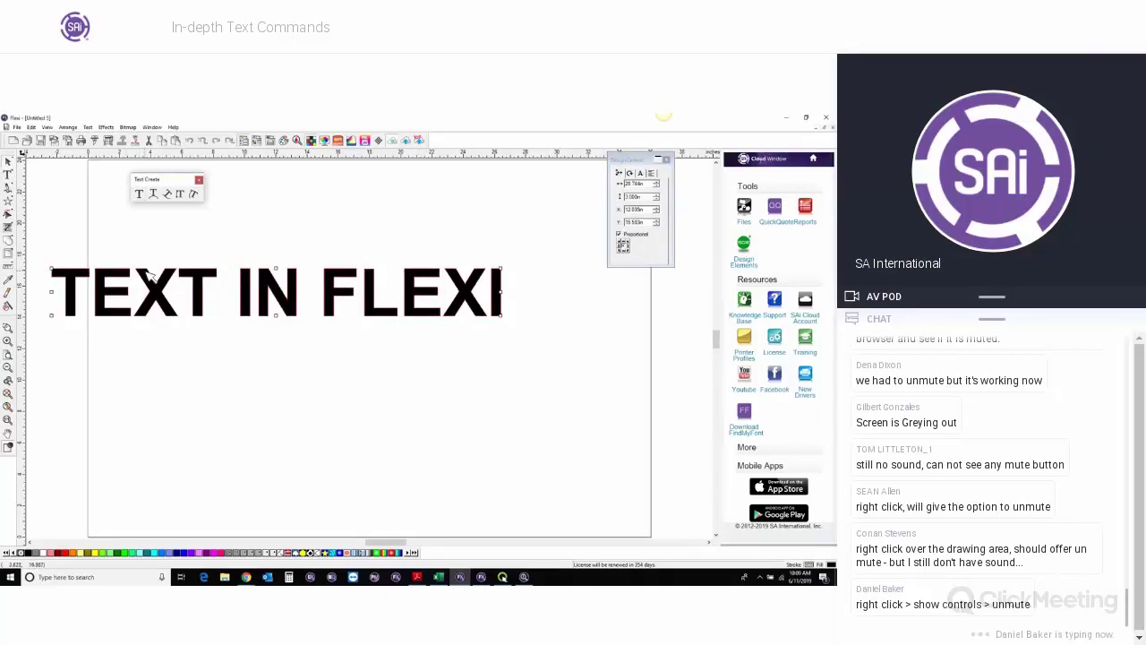
left_click(640, 173)
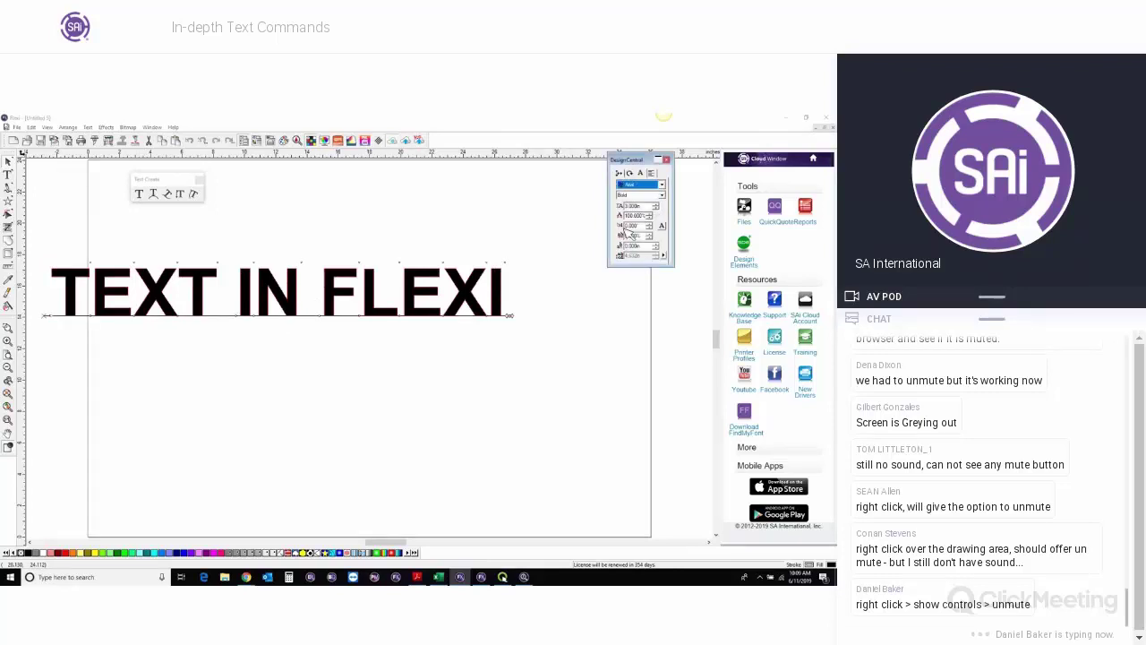
Add a second line reading LINE in capitals below TEXT IN FLEXI.
left_click(11, 178)
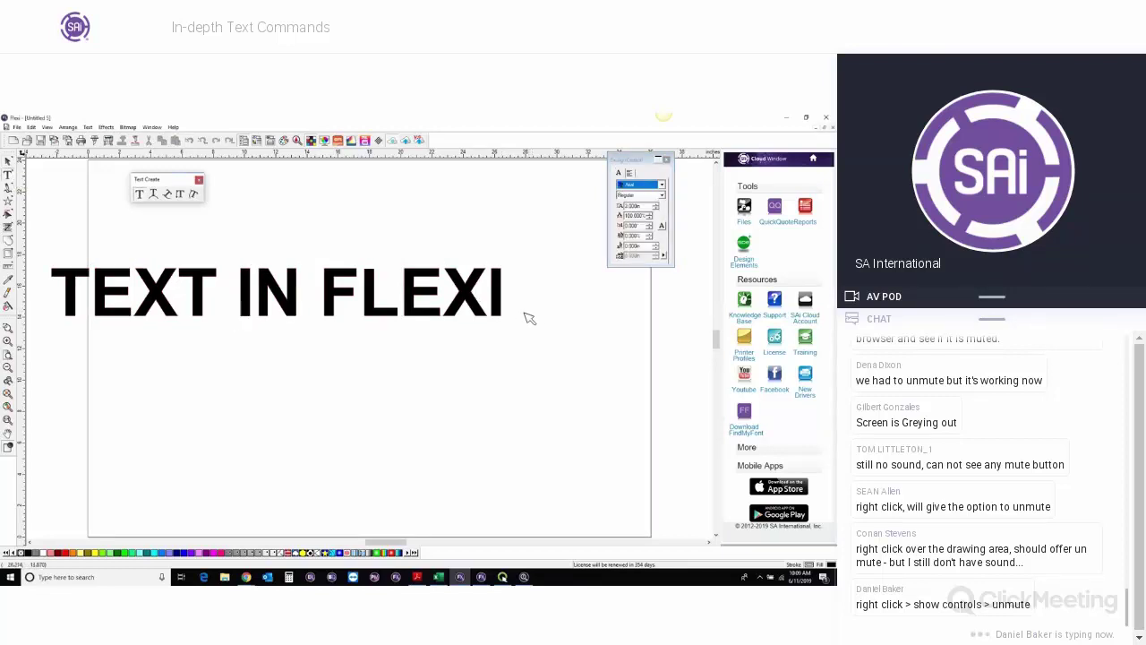
left_click(505, 305)
key("Return")
type("lin")
key("BackSpace")
key("BackSpace")
key("BackSpace")
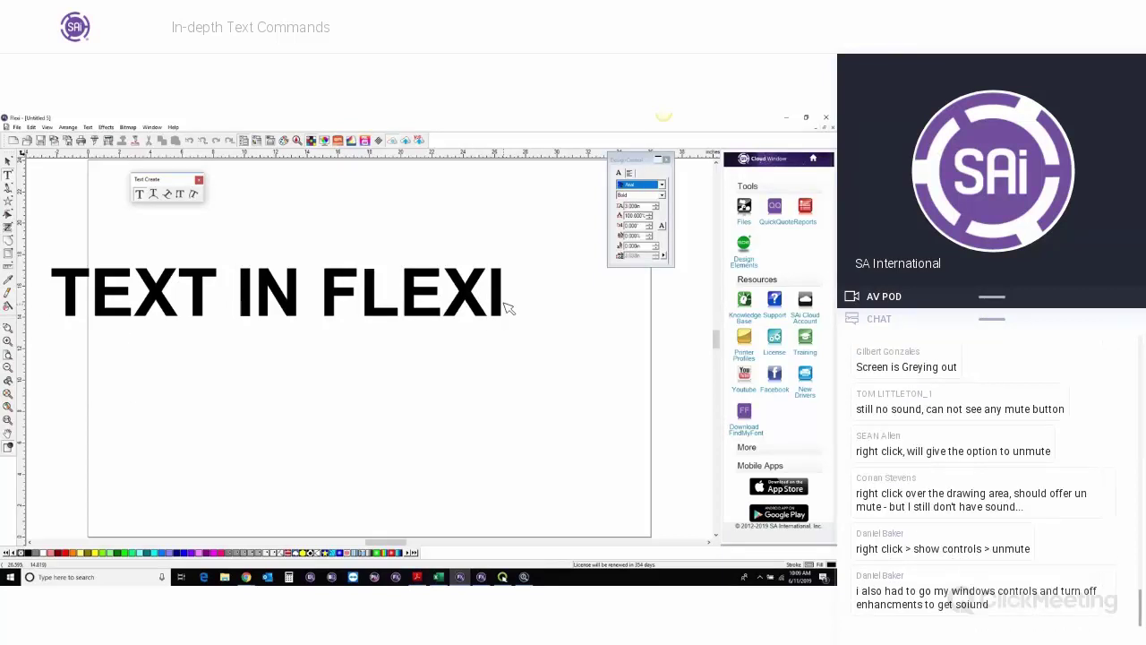
type("LINE")
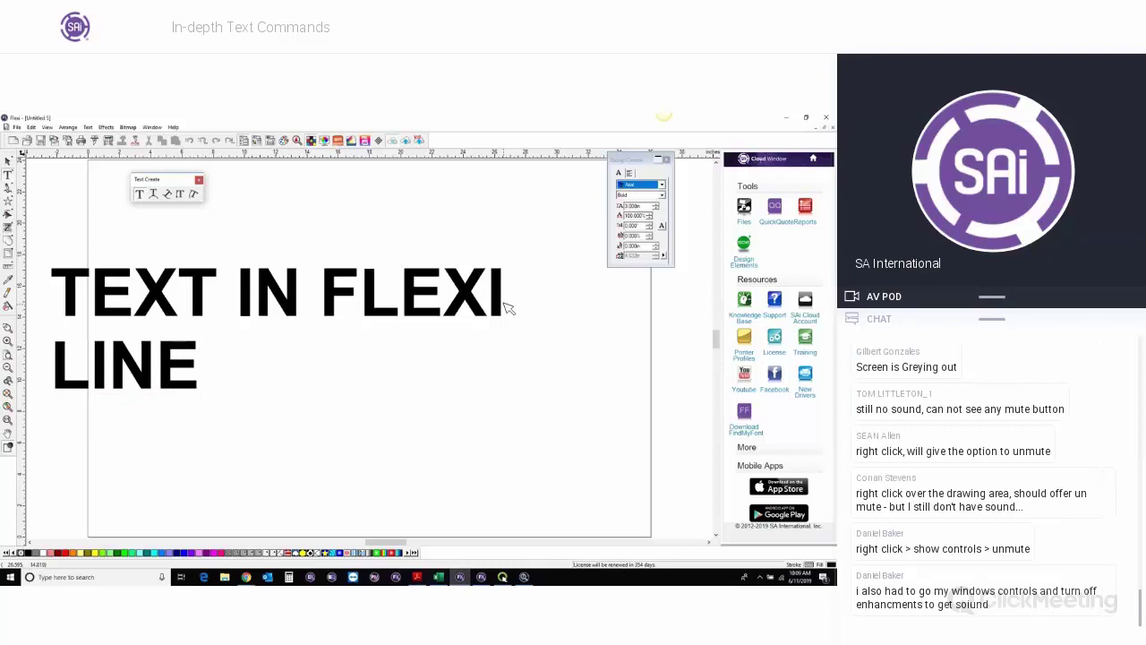
Complete the second line as LINE 2, select the whole text as an object and show its character settings.
type(" 2")
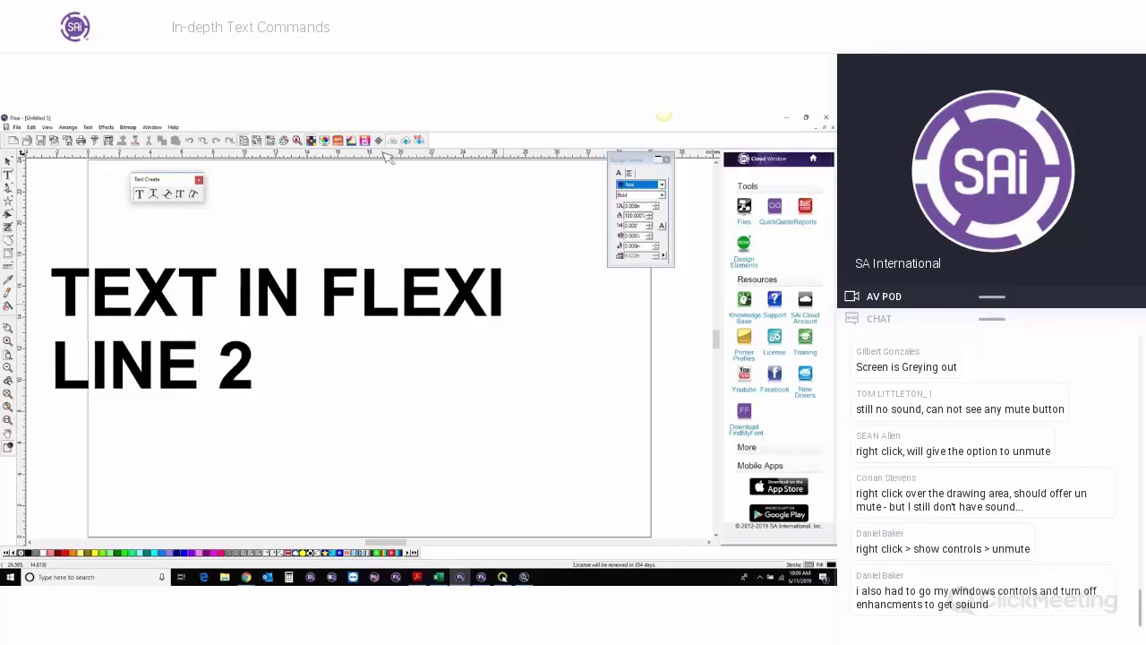
left_click(8, 160)
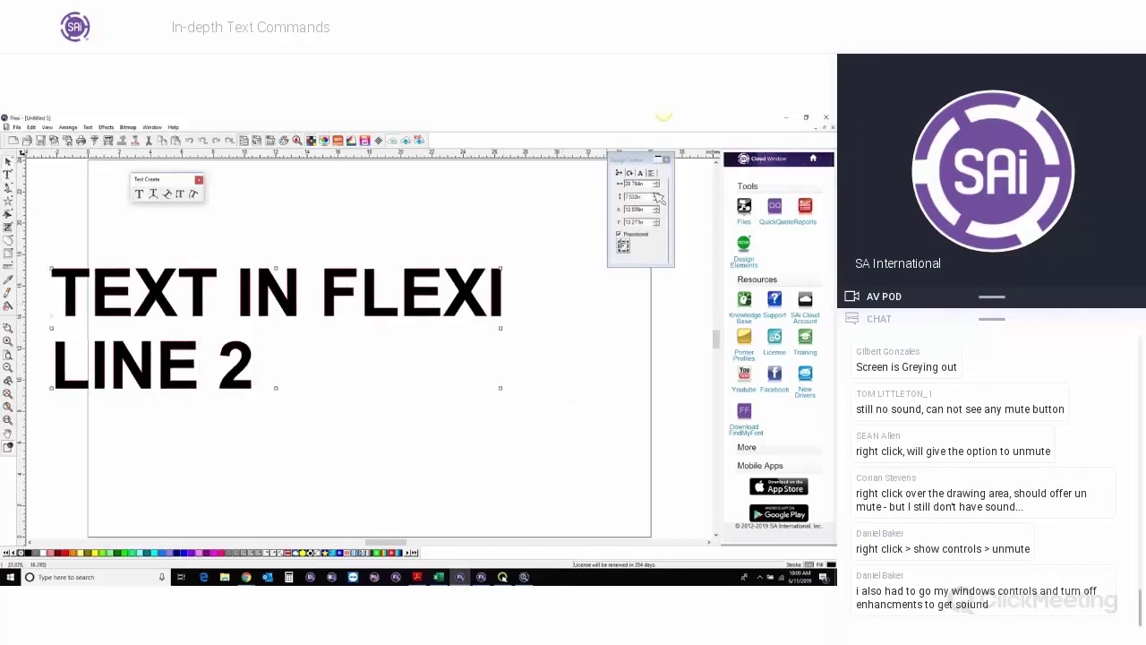
left_click(643, 173)
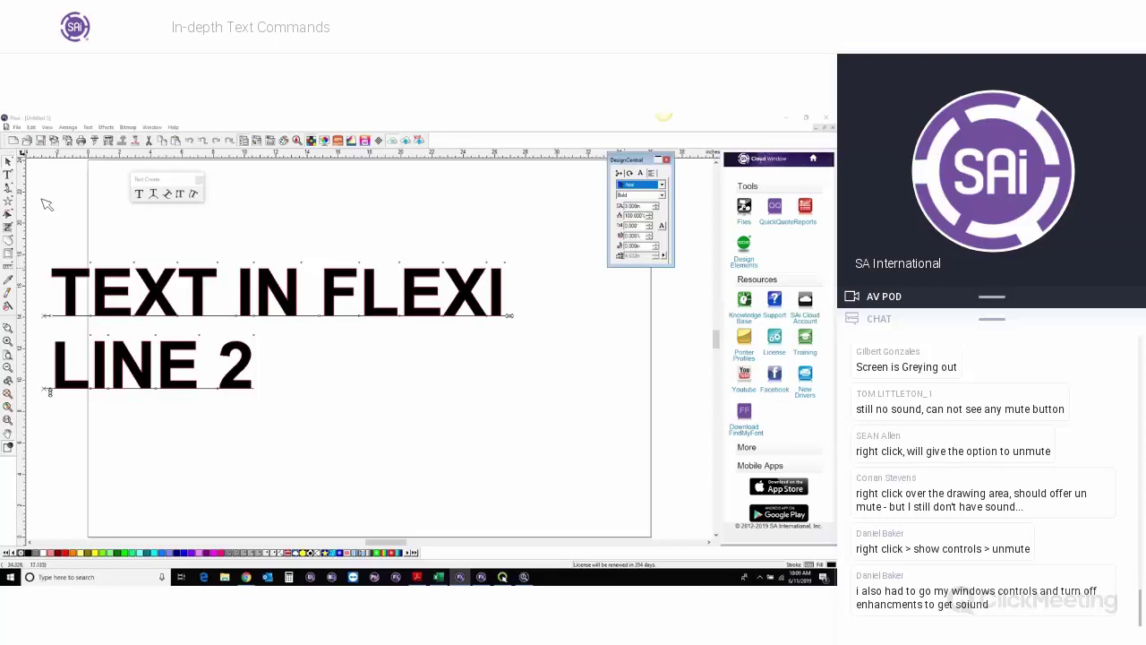
Select both lines of text, switch line spacing from automatic to a specified value and try increasing it to 5.632 in.
left_click_drag(72, 301, 233, 376)
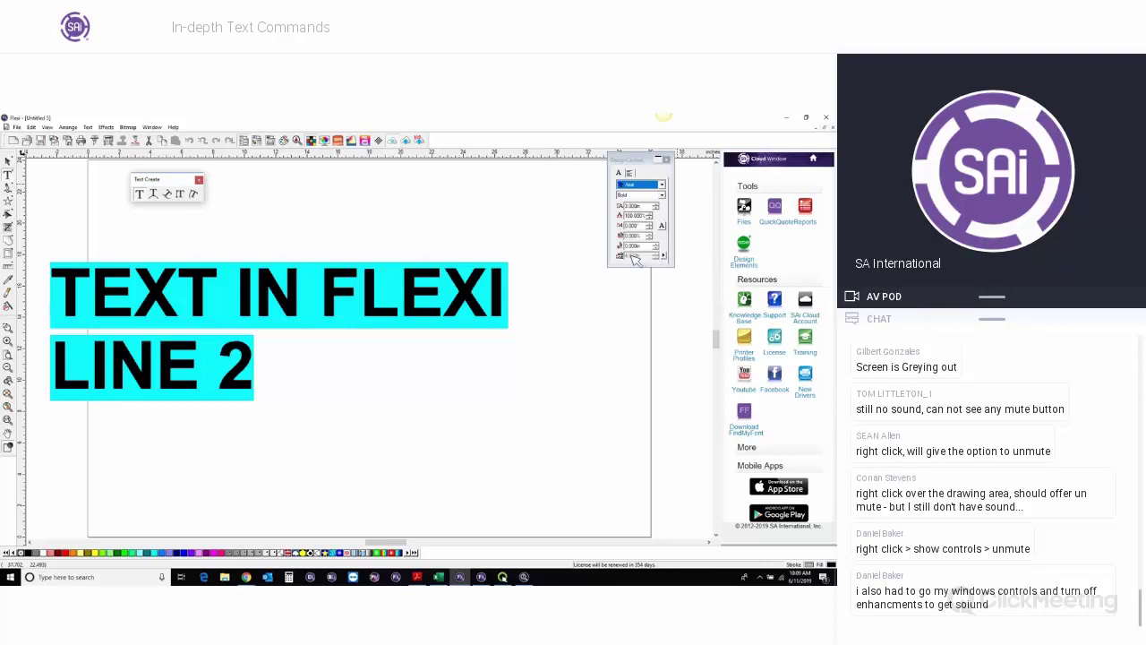
left_click(664, 256)
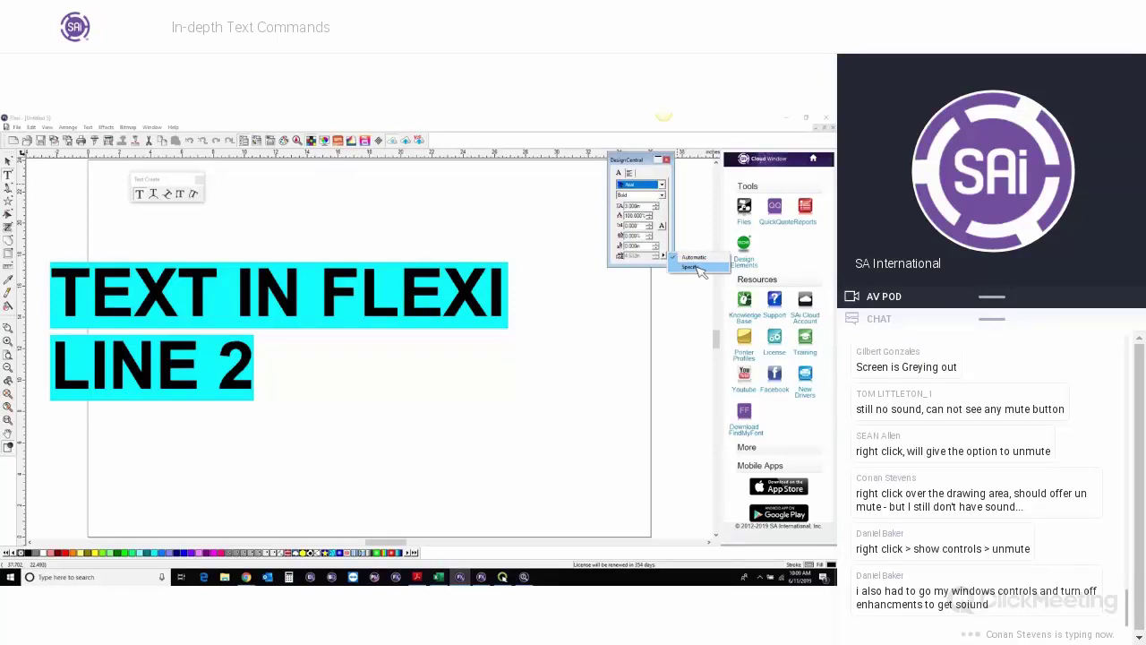
left_click(697, 269)
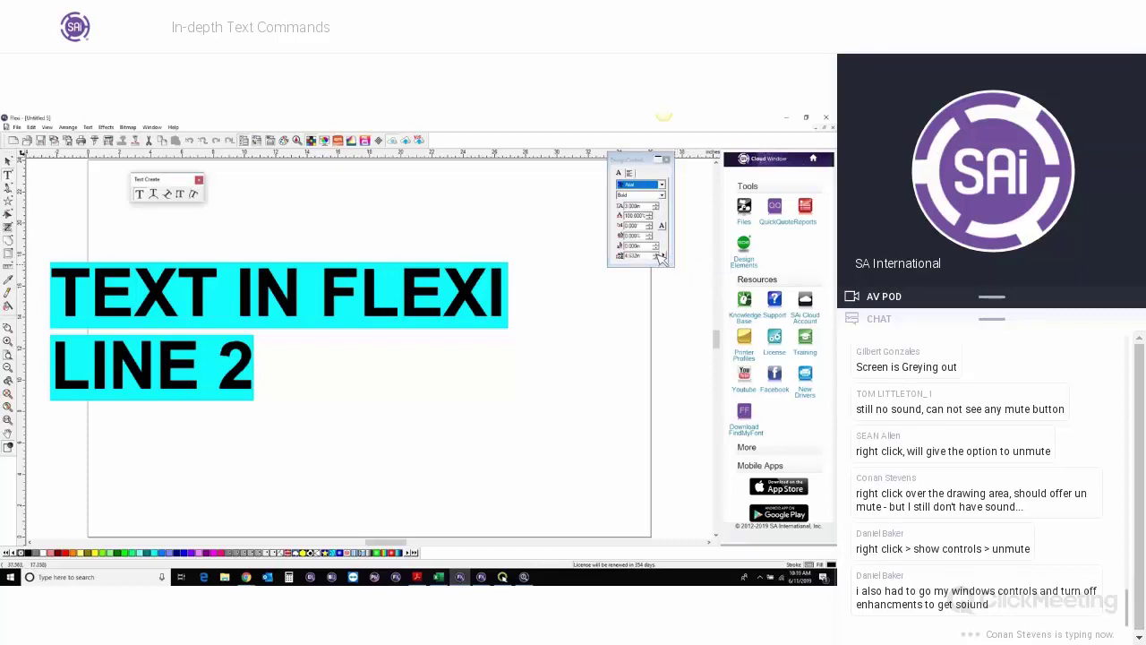
left_click(659, 254)
left_click(659, 254)
left_click(660, 256)
left_click(661, 257)
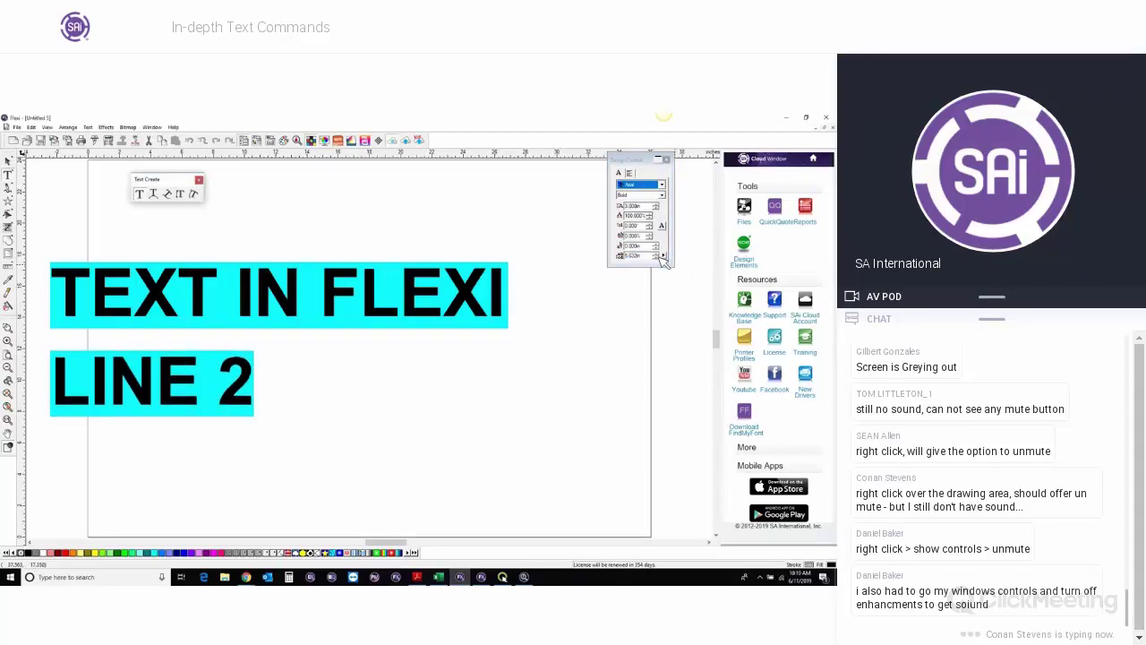
Try reducing the line spacing of the selected lines to 2.332 in.
left_click(661, 258)
left_click(661, 258)
left_click(661, 258)
left_click(661, 258)
left_click(661, 257)
left_click(661, 257)
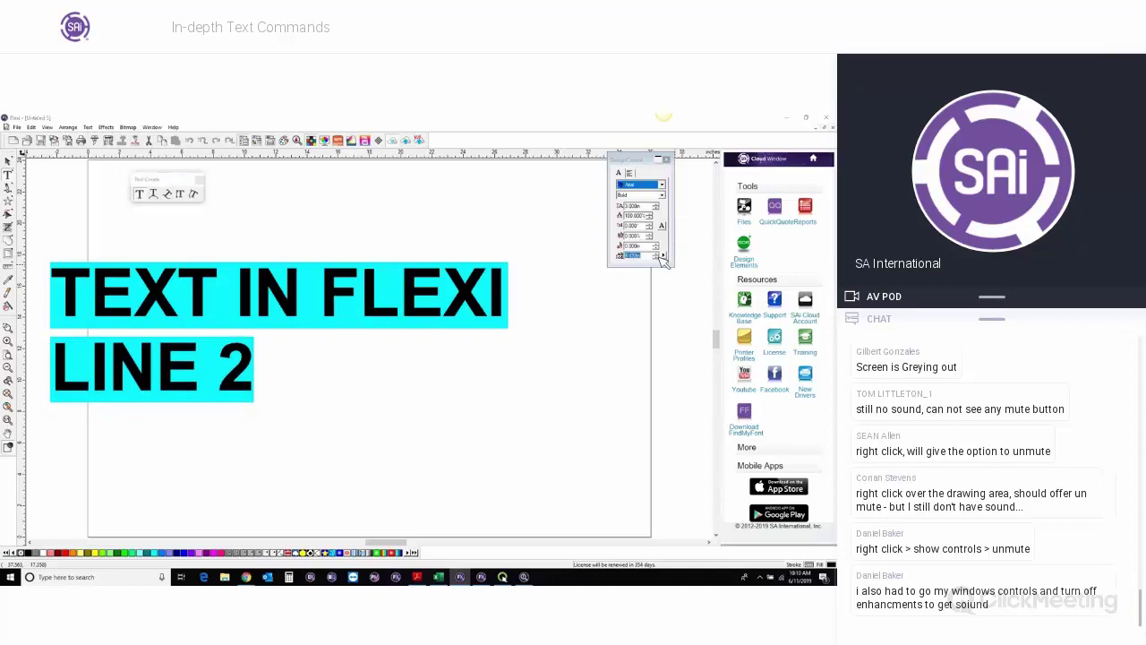
left_click(661, 258)
left_click(661, 258)
left_click(661, 258)
left_click(662, 259)
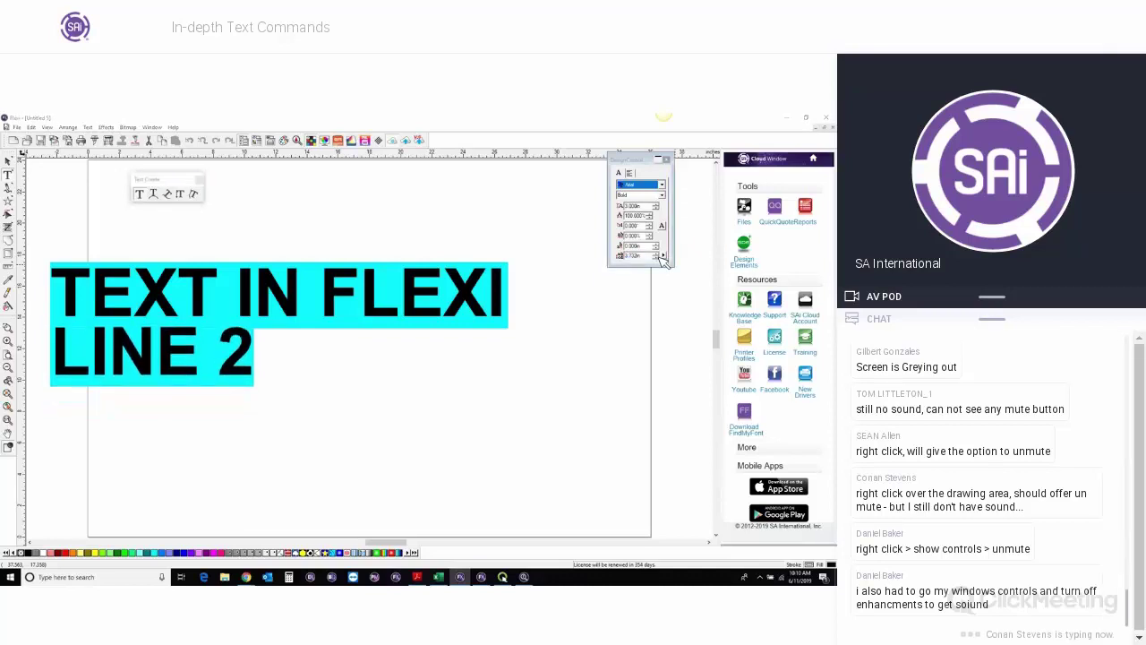
left_click(661, 258)
left_click(661, 258)
left_click(661, 258)
left_click(661, 259)
left_click(661, 259)
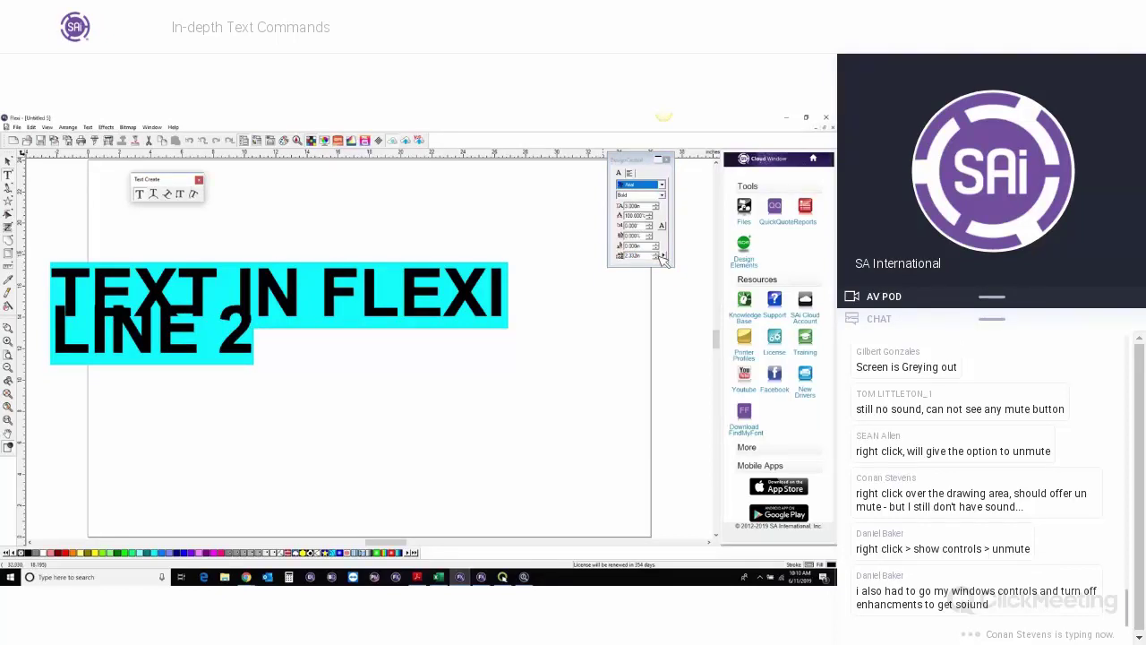
Try raising the line spacing to 2.632 in and restore automatic line spacing.
left_click(659, 256)
left_click(659, 255)
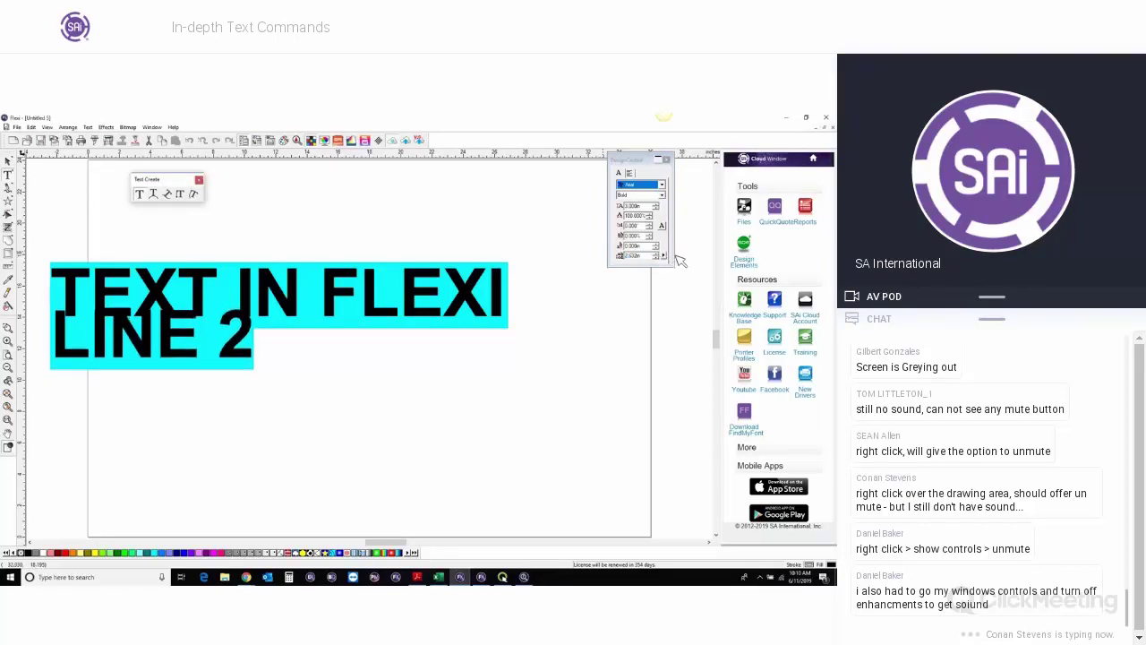
left_click(659, 255)
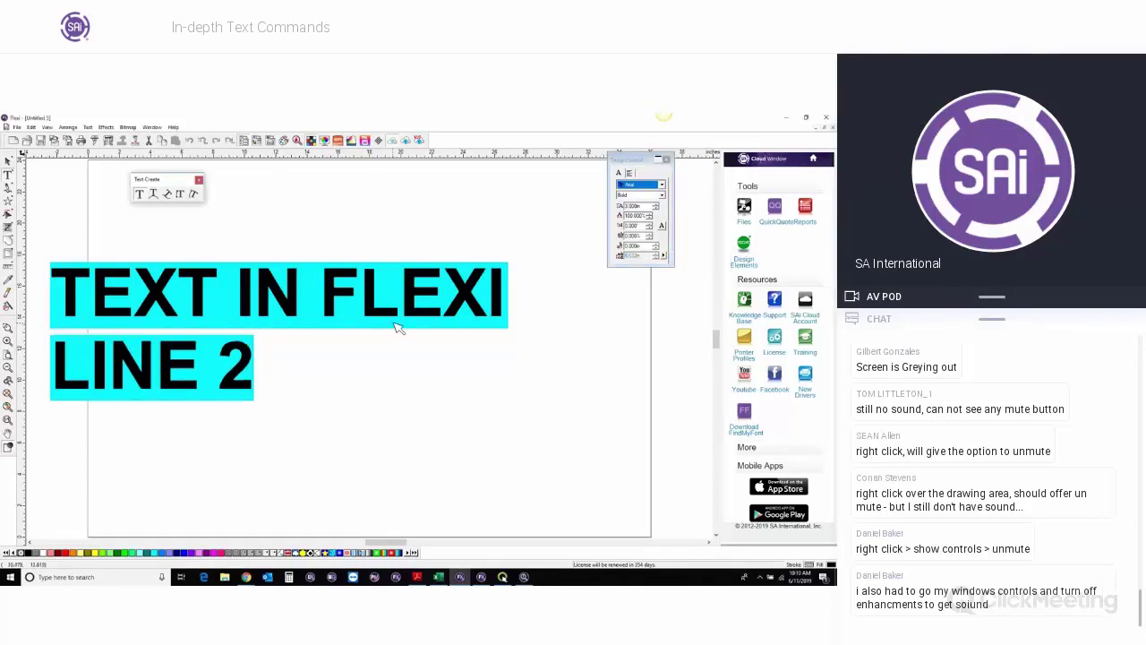
Move the text object inside the page against its left edge, try right alignment and centre the two lines.
left_click(9, 163)
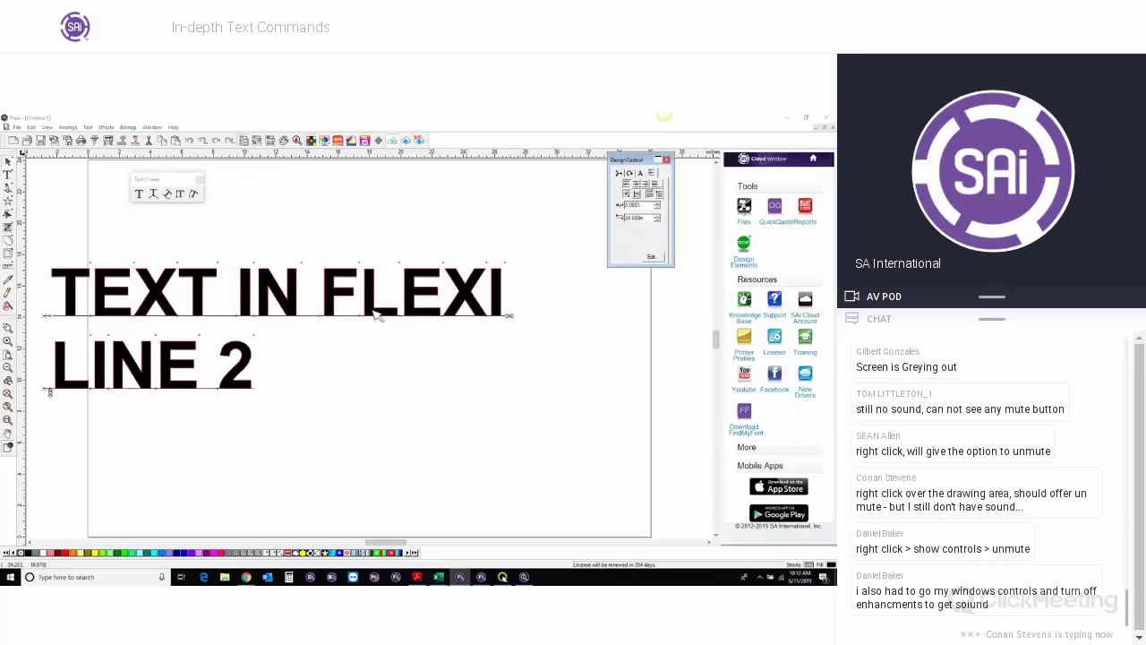
left_click_drag(376, 314, 397, 366)
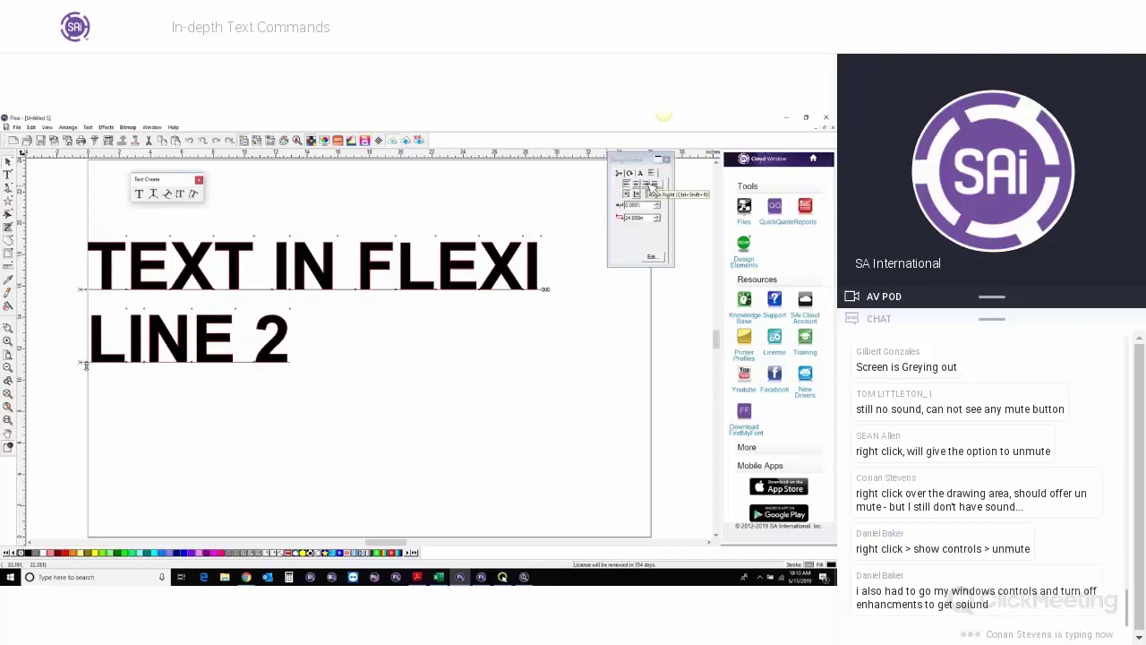
left_click(638, 186)
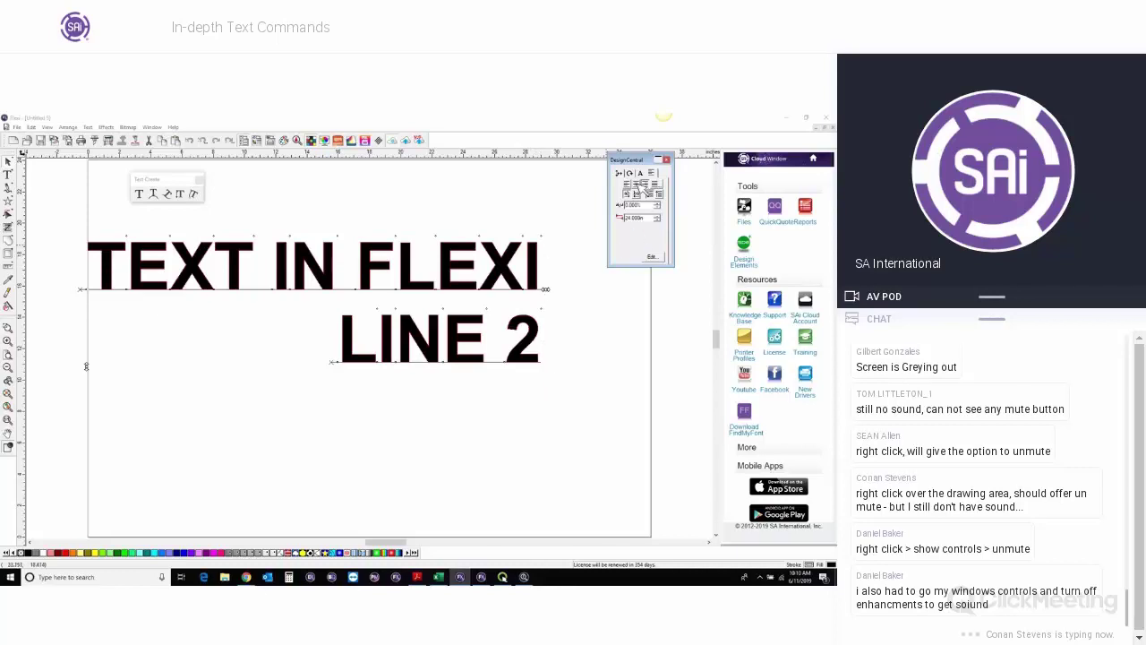
left_click(638, 185)
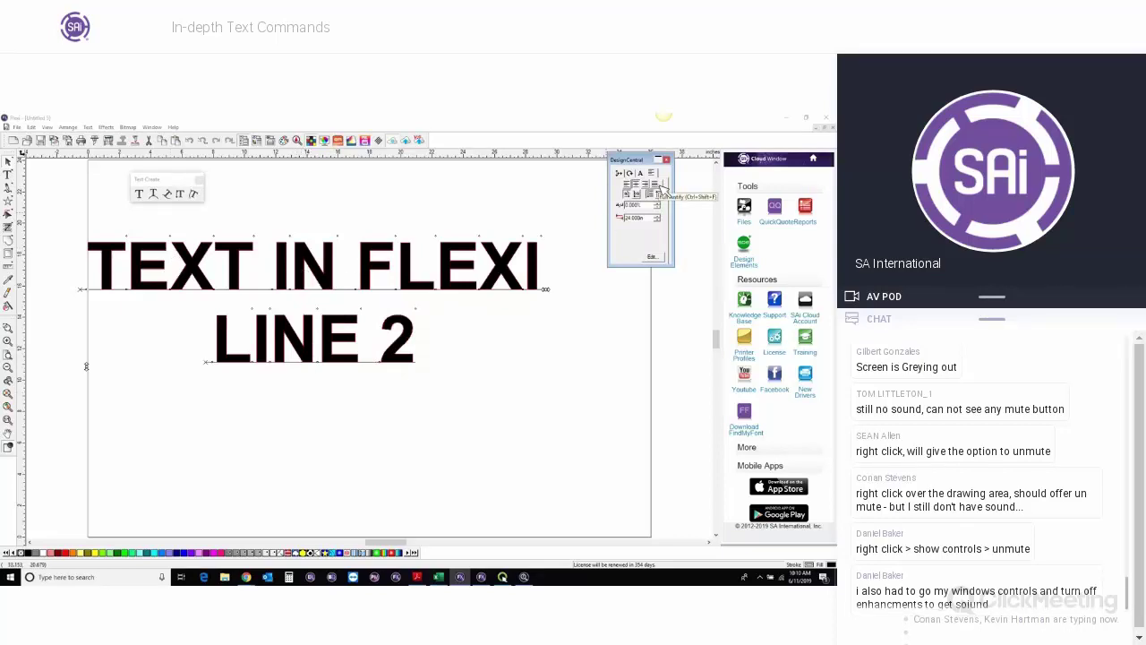
Try justifying the lines with Character and word spacing as the adjustment and return them to centre alignment.
left_click(663, 188)
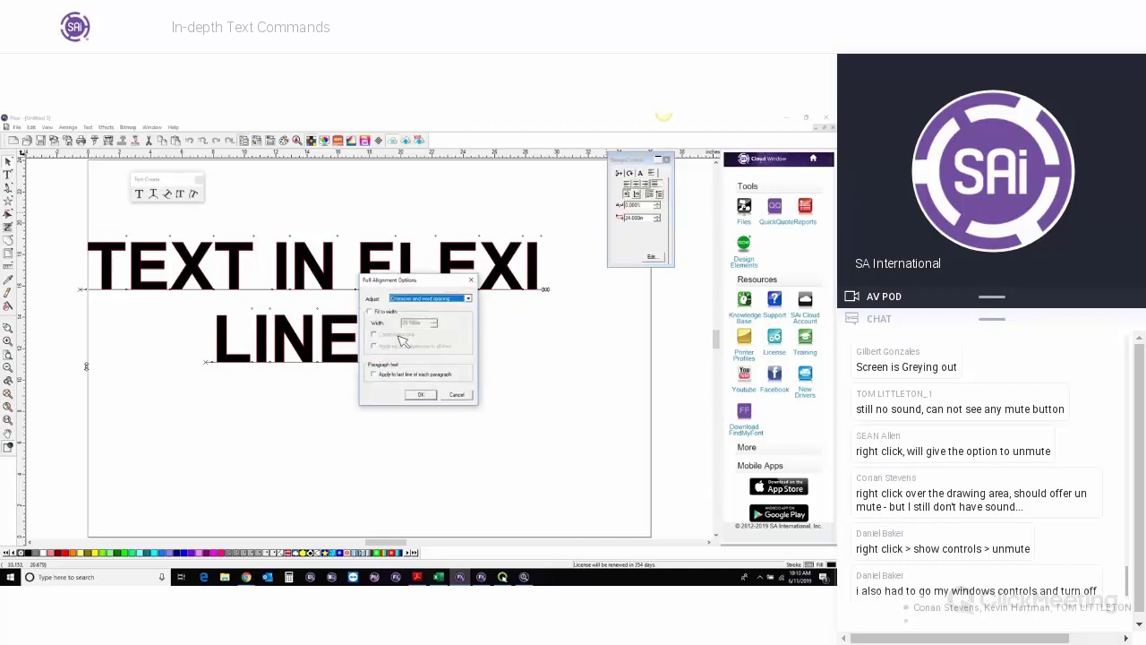
left_click_drag(445, 285, 502, 282)
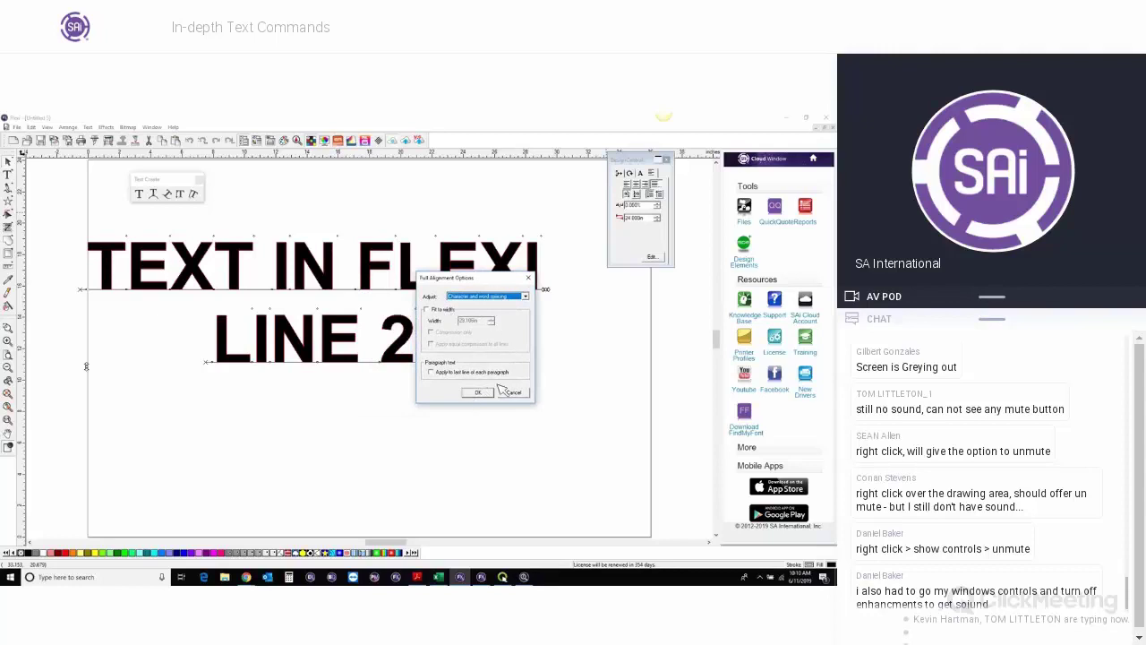
left_click(488, 393)
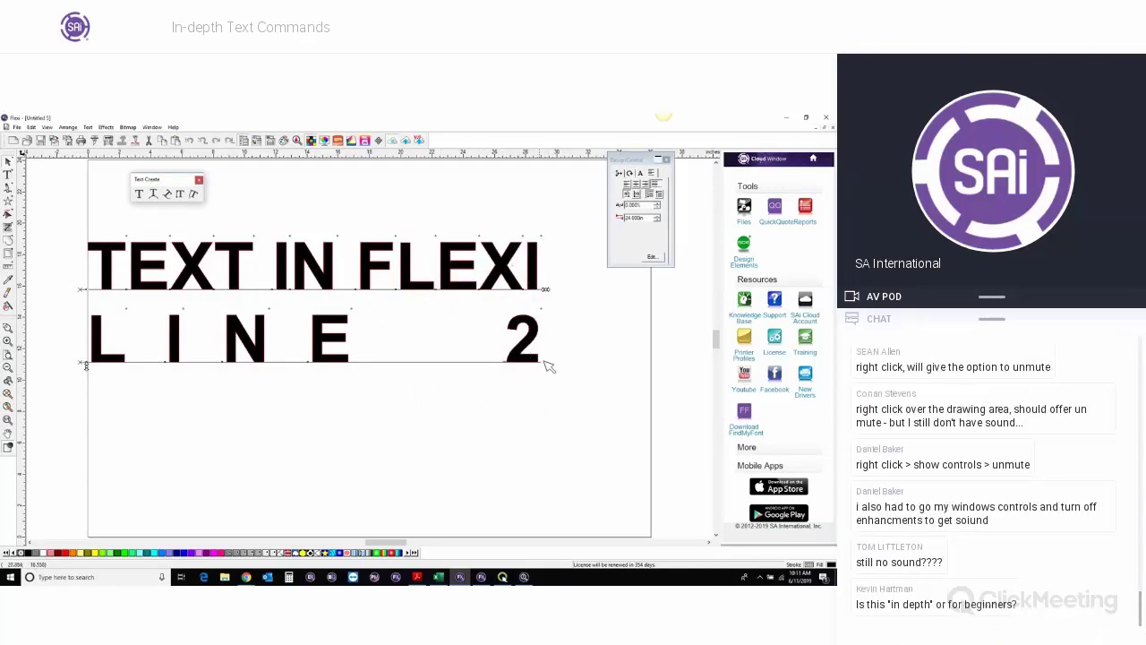
left_click(638, 191)
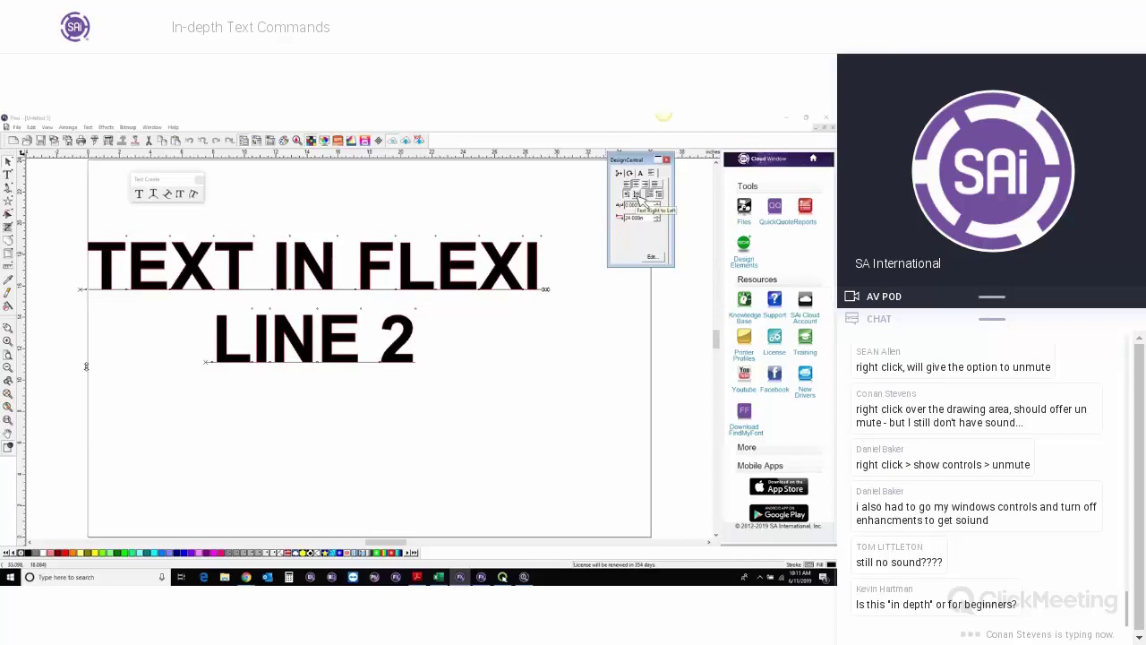
Try the right-to-left text direction and restore left-to-right.
left_click(638, 196)
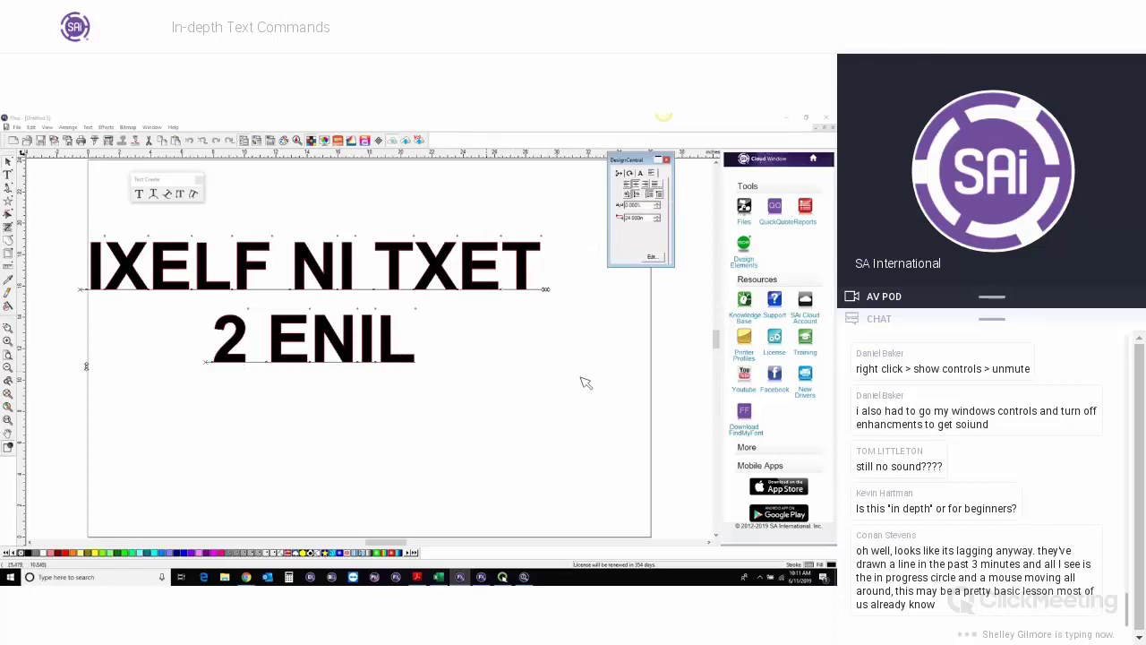
left_click(627, 197)
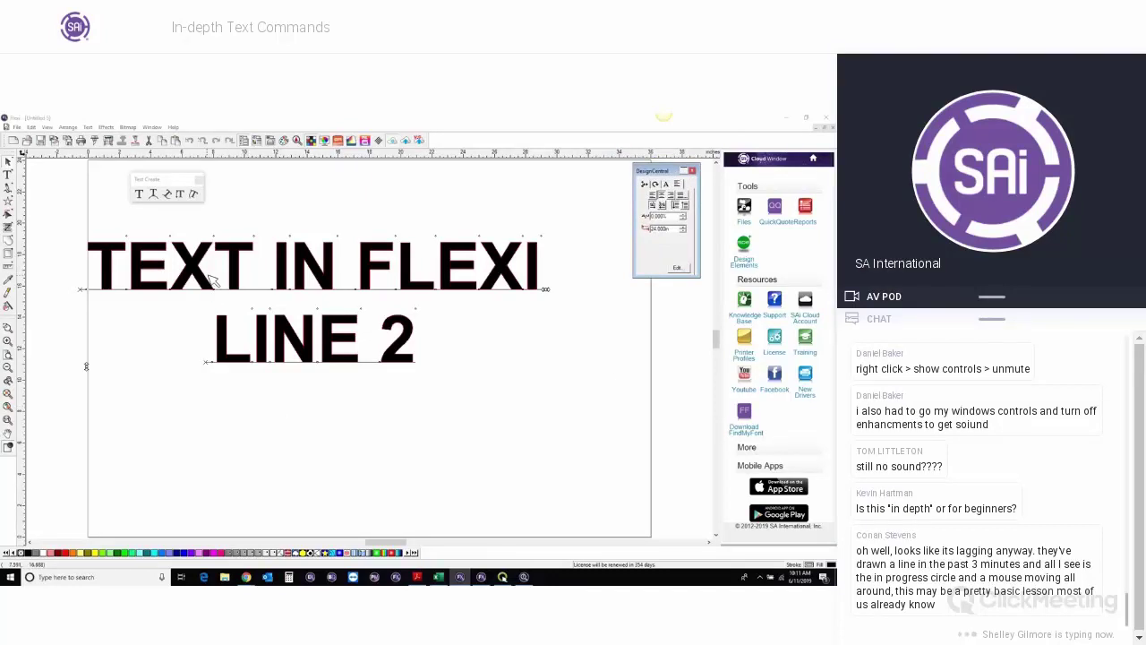
Move the text creation tools clear of the text, select only the word IN and set its height to 2 in.
left_click_drag(175, 181, 252, 190)
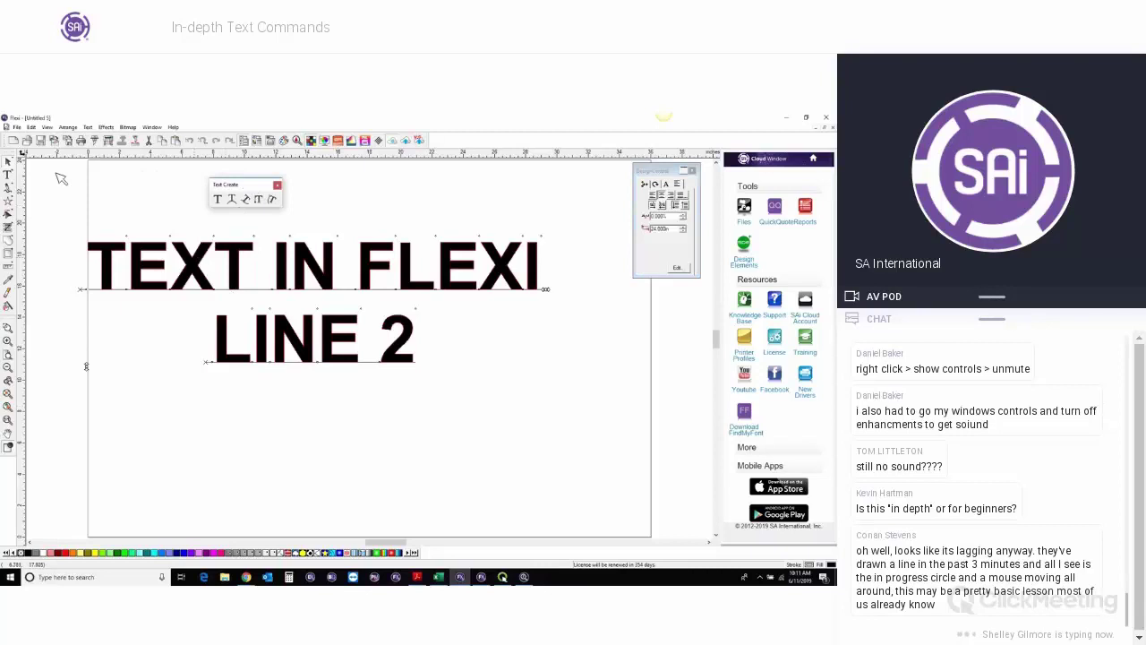
left_click(8, 174)
left_click(73, 239)
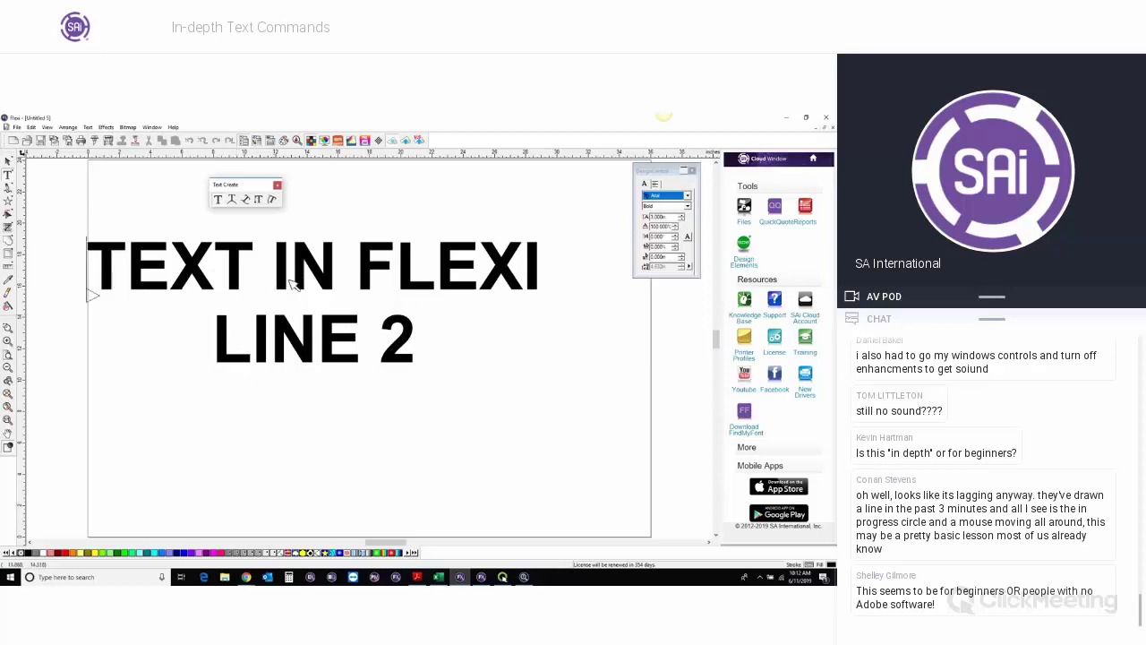
left_click_drag(289, 274, 318, 305)
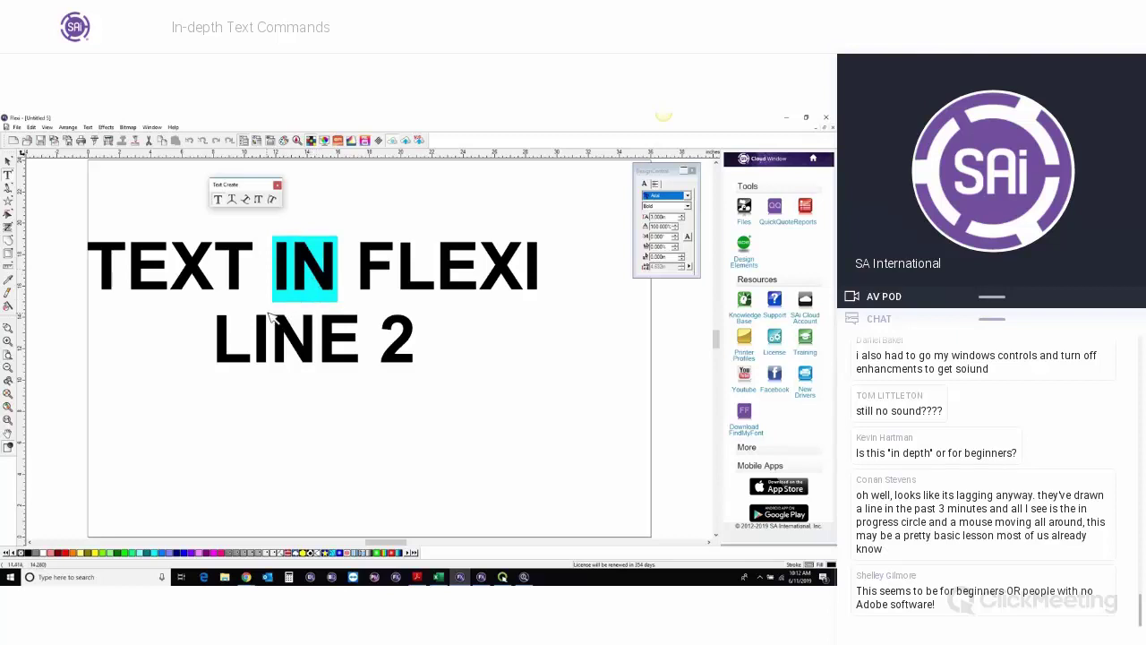
left_click(647, 218)
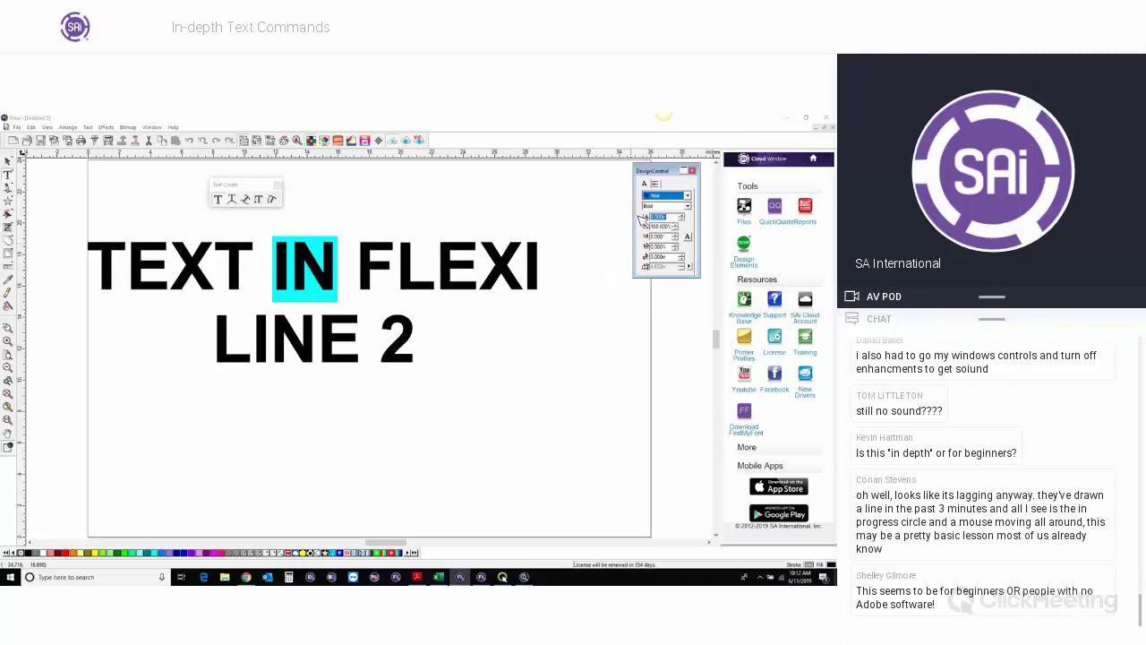
type("2")
key("Return")
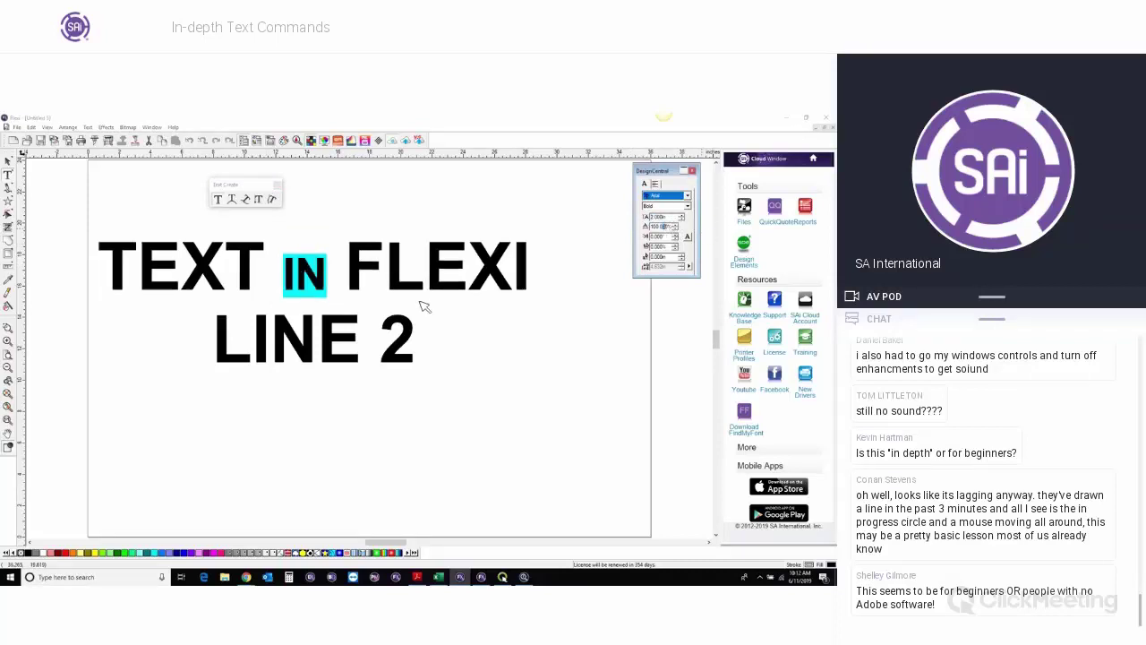
Fill the word IN with cyan and select the whole text as an object.
left_click(141, 553)
left_click(8, 163)
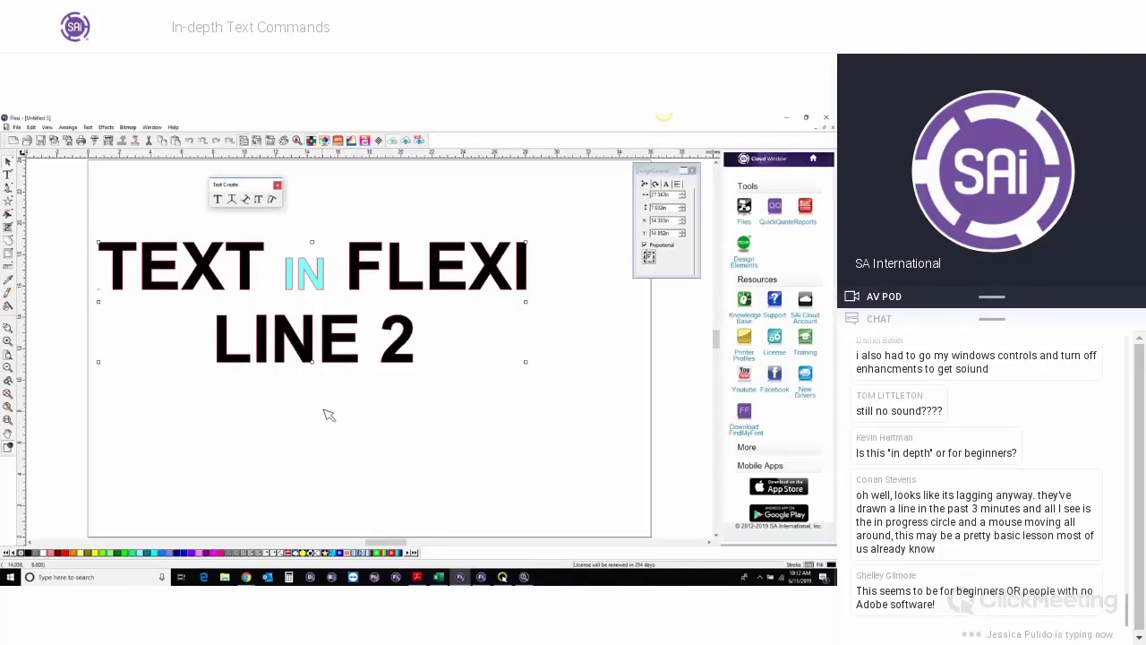
left_click(315, 358)
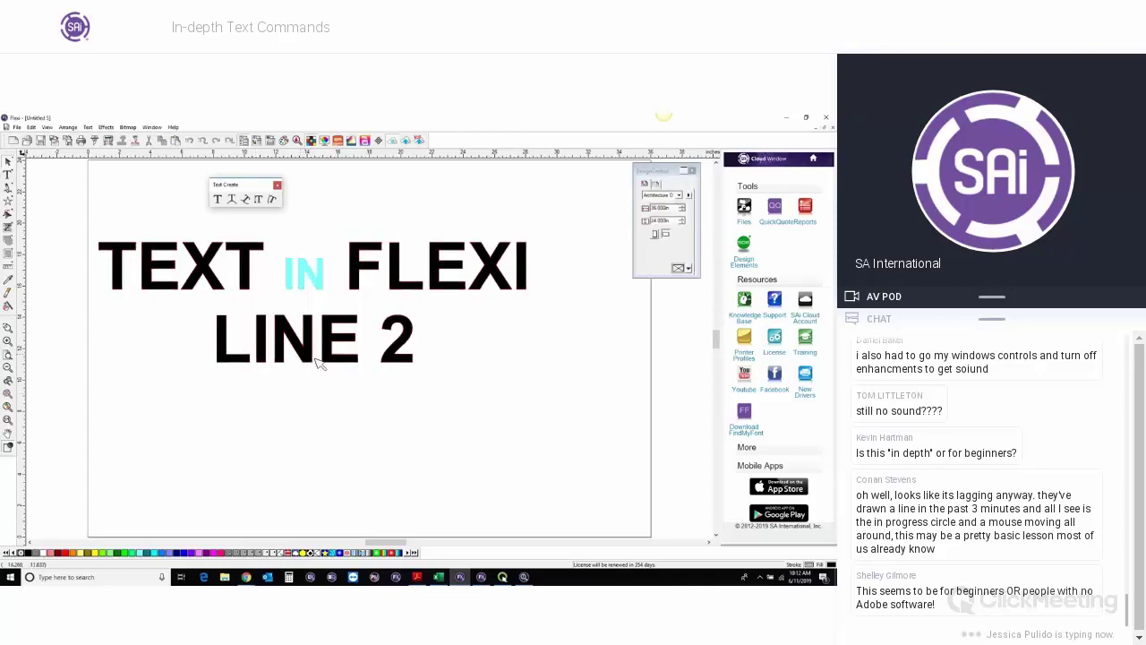
left_click(306, 275)
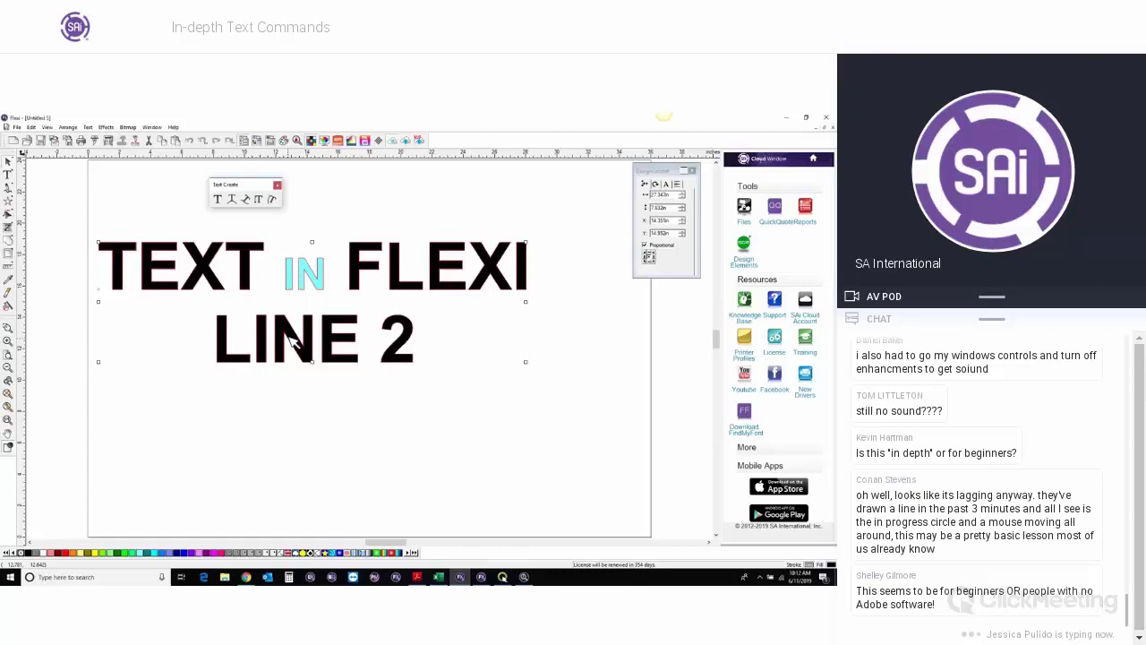
Reselect the word IN, restore its height to 3 in and its black fill, and select the whole text as an object.
left_click(217, 199)
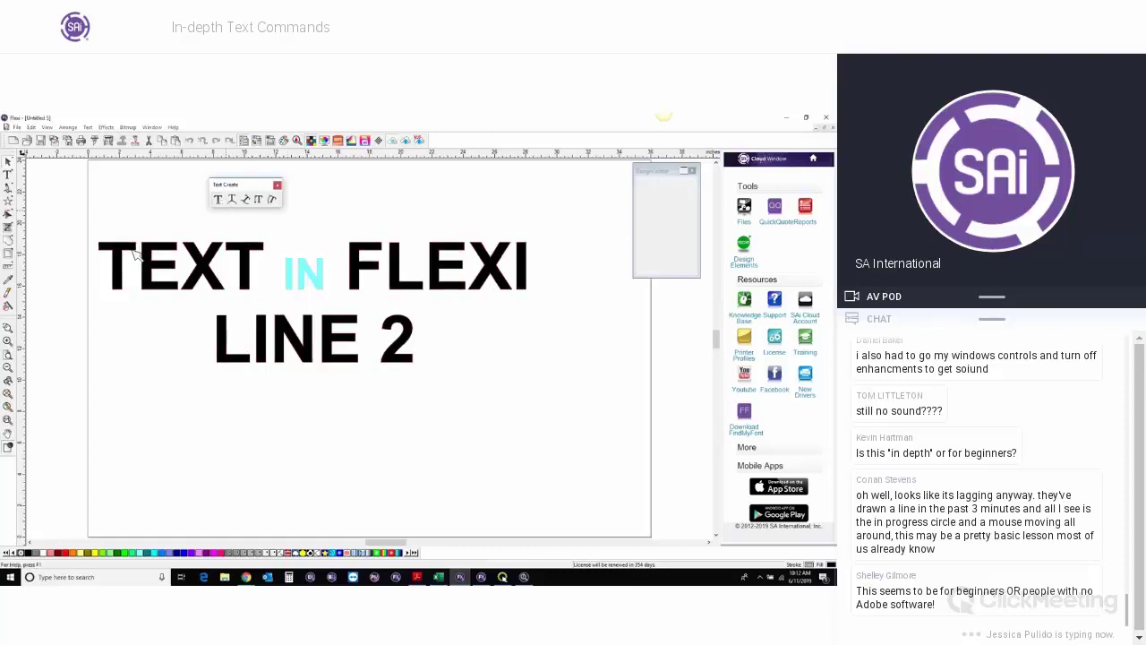
left_click_drag(114, 260, 439, 332)
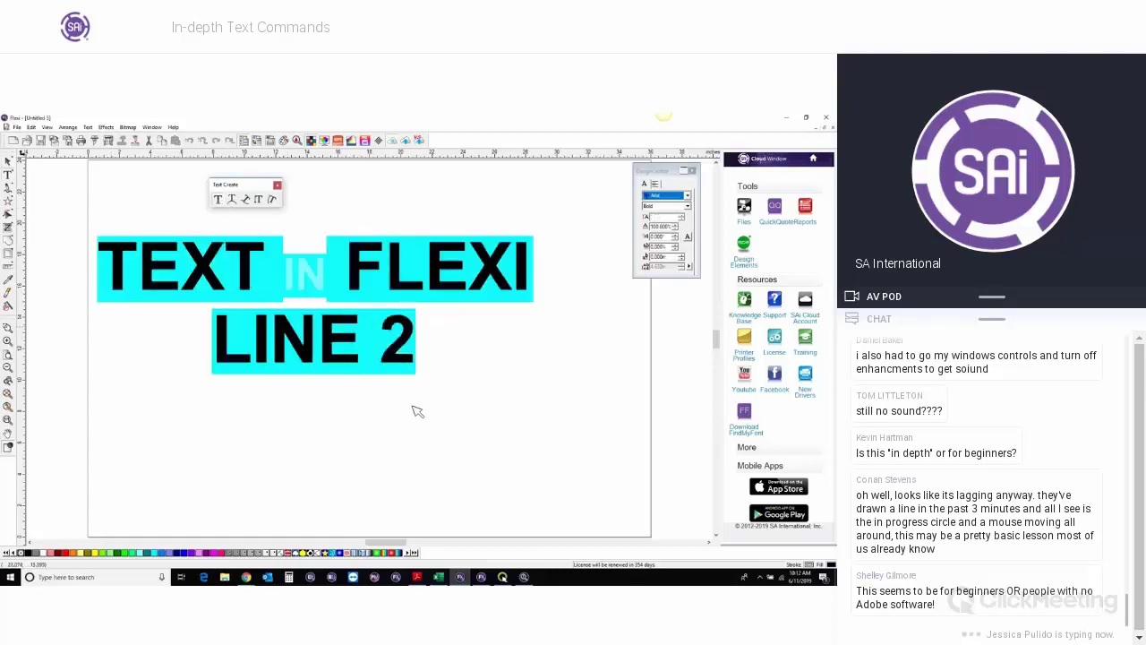
left_click_drag(286, 267, 332, 281)
left_click(676, 217)
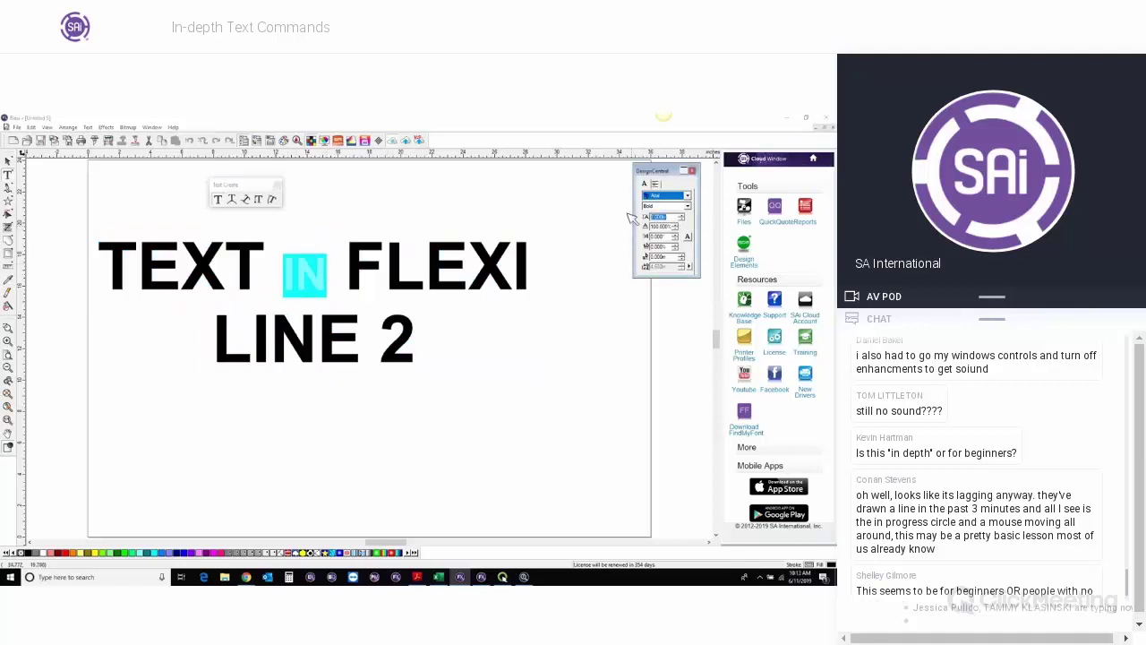
left_click(672, 238)
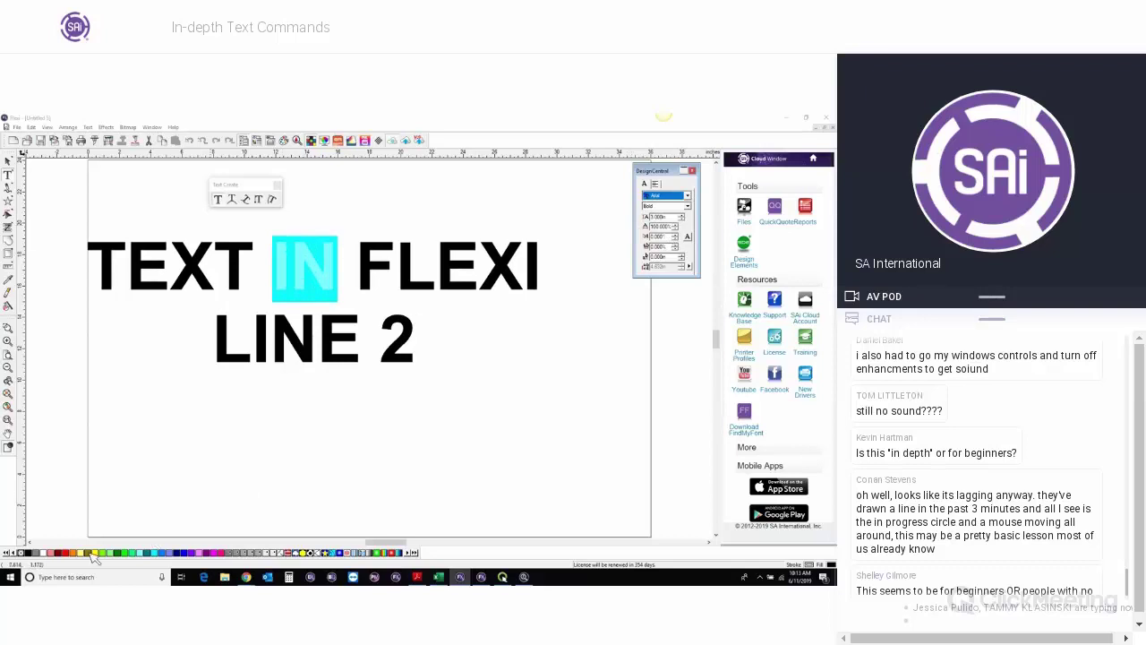
left_click(185, 404)
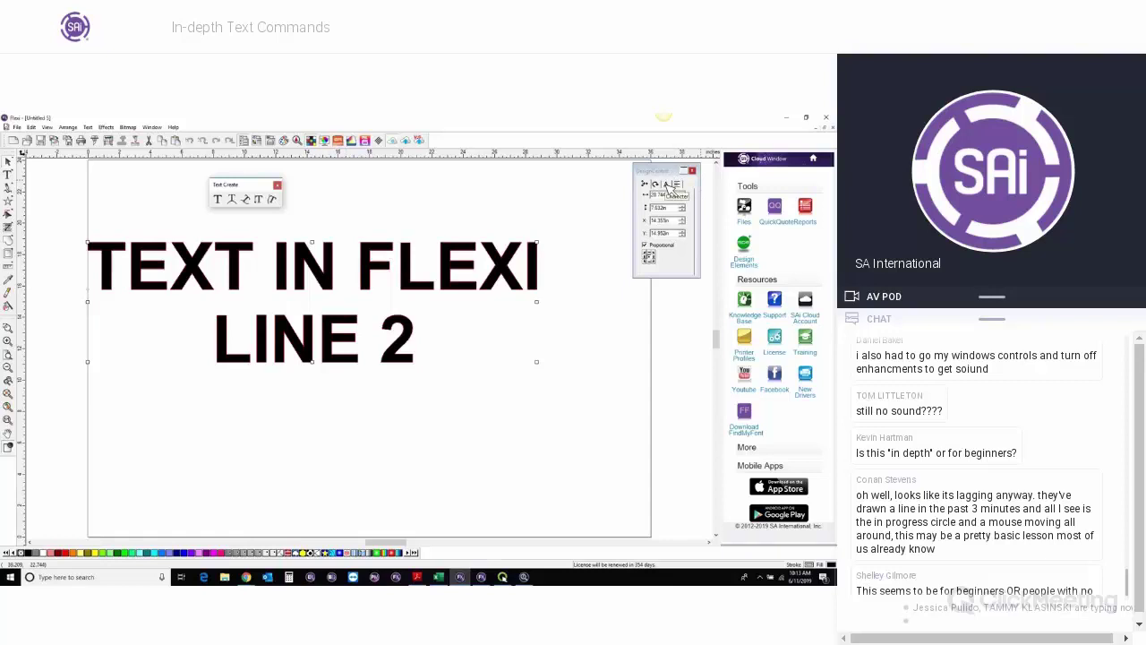
Display the text's character editing handles and lower the first line until the spacing to LINE 2 is about 4.77 in.
left_click(668, 185)
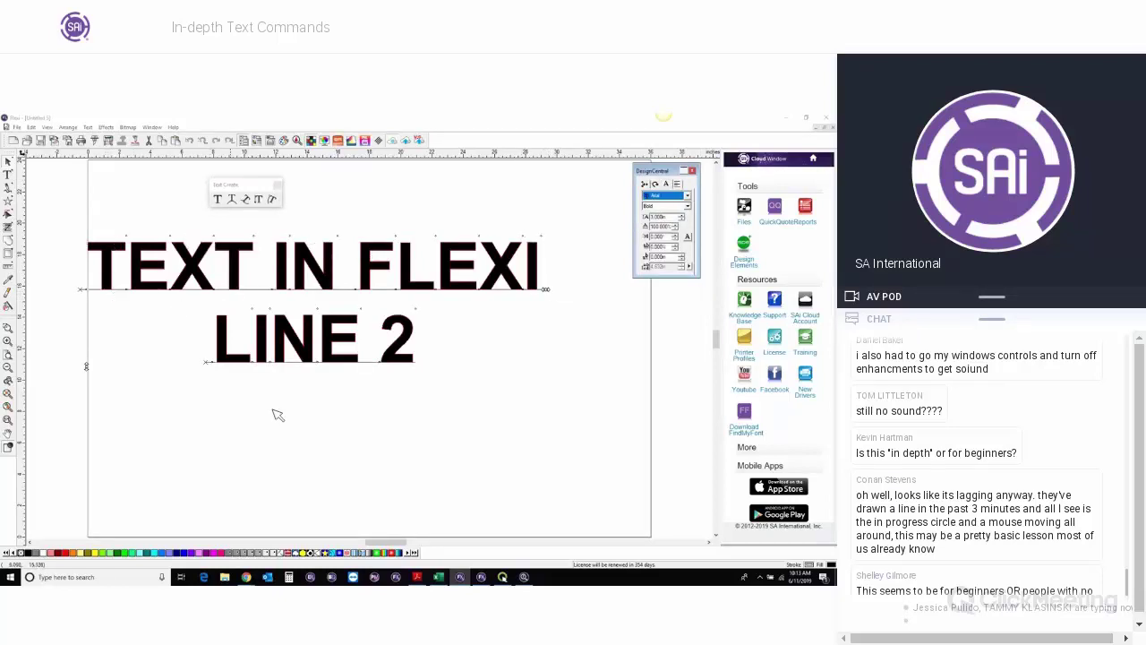
left_click(650, 185)
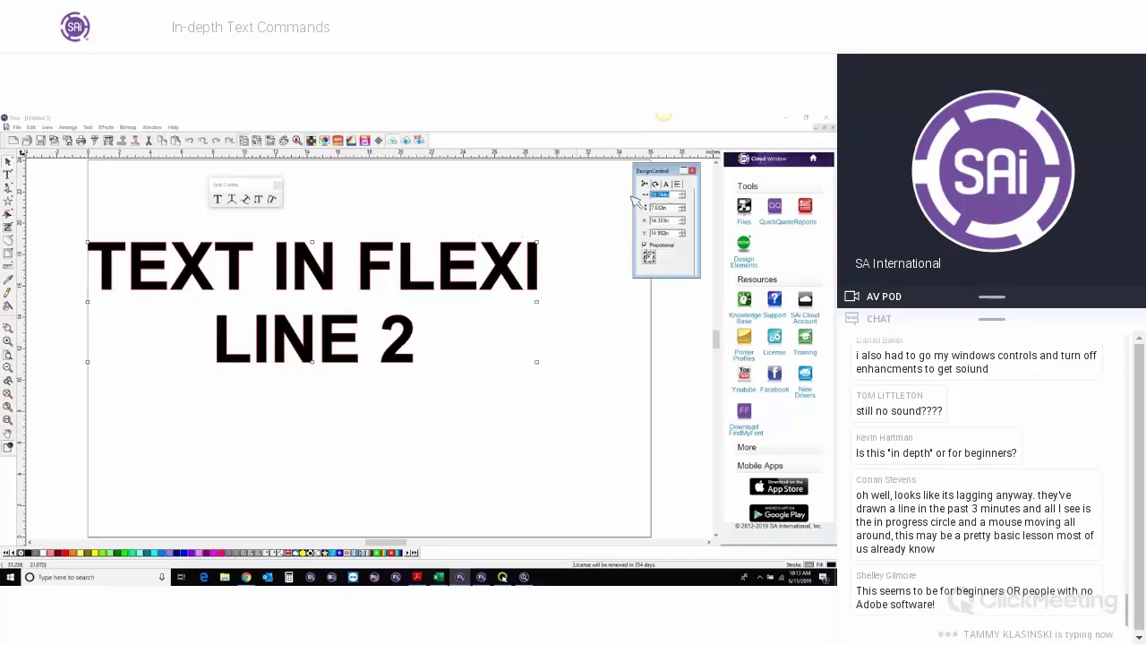
left_click(668, 184)
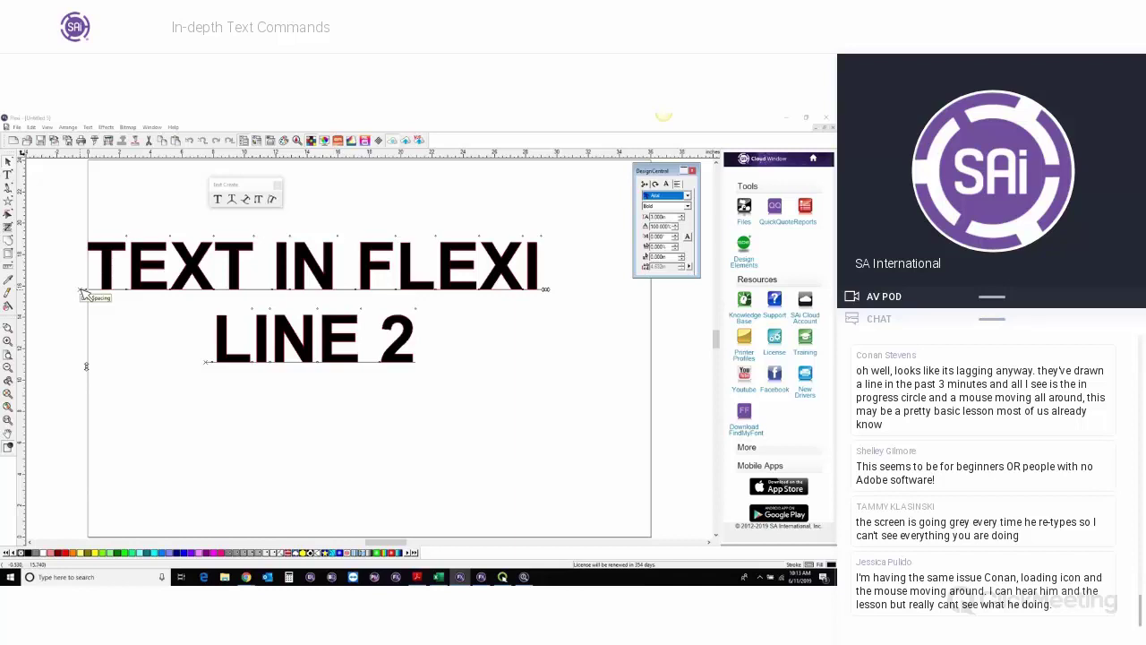
left_click_drag(82, 292, 113, 287)
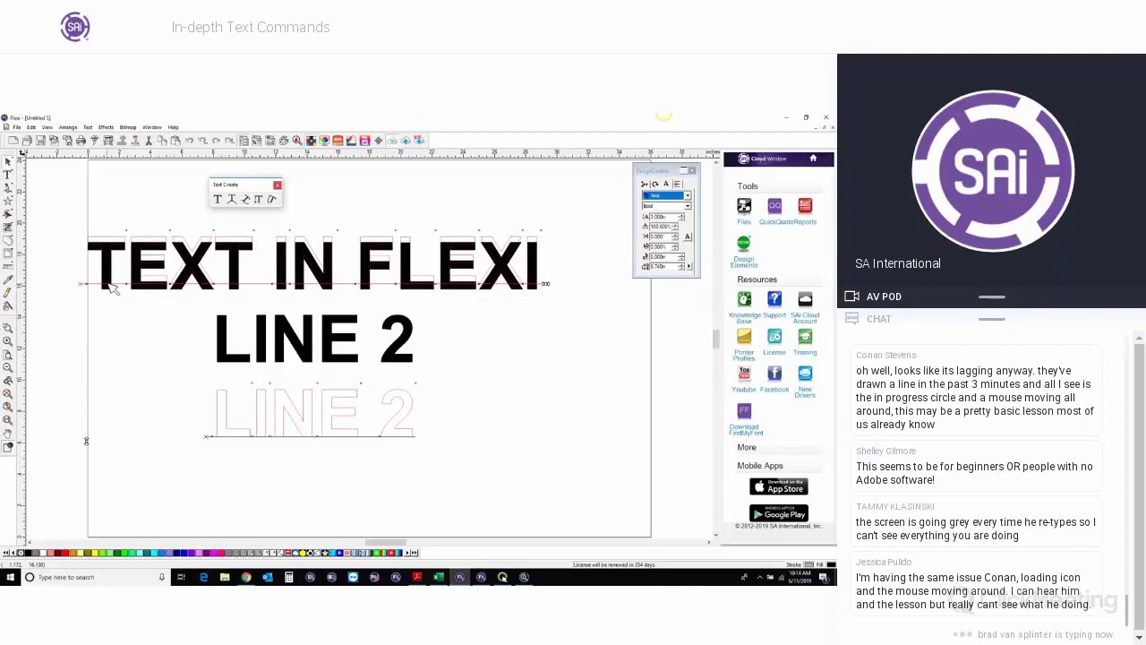
left_click_drag(113, 286, 96, 364)
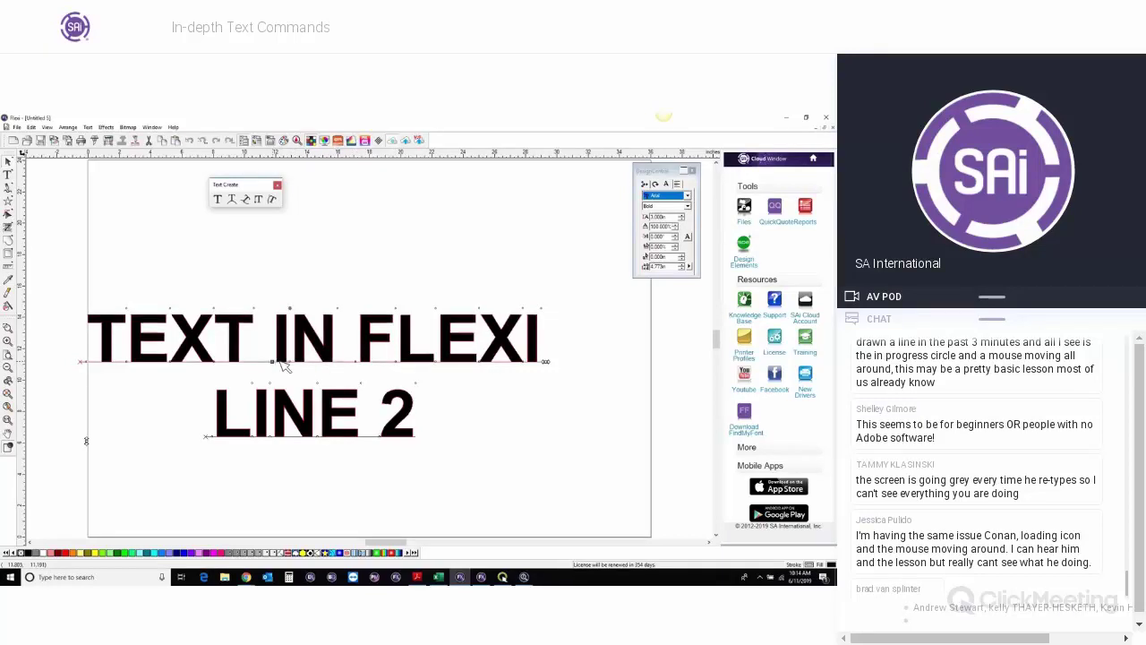
Widen the gap between TEXT and IN on the canvas, then tighten it to about 18.5% kerning.
left_click_drag(285, 366, 296, 368)
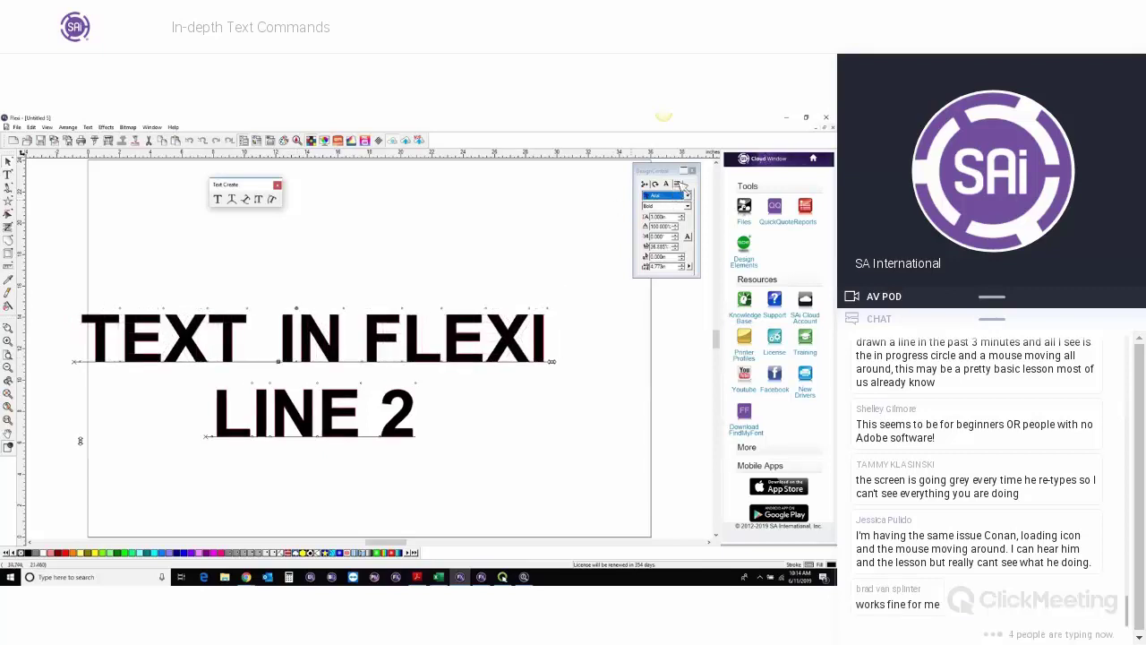
left_click(679, 184)
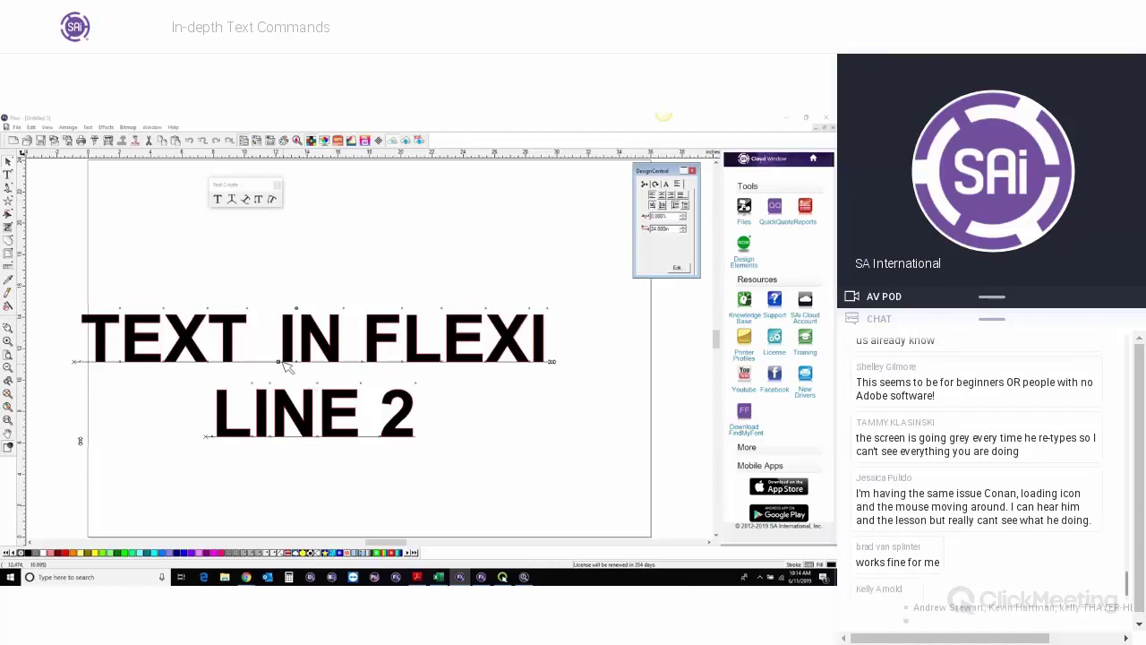
mouse_move(283, 366)
left_mouse_down()
mouse_move(331, 375)
mouse_move(276, 365)
left_mouse_up()
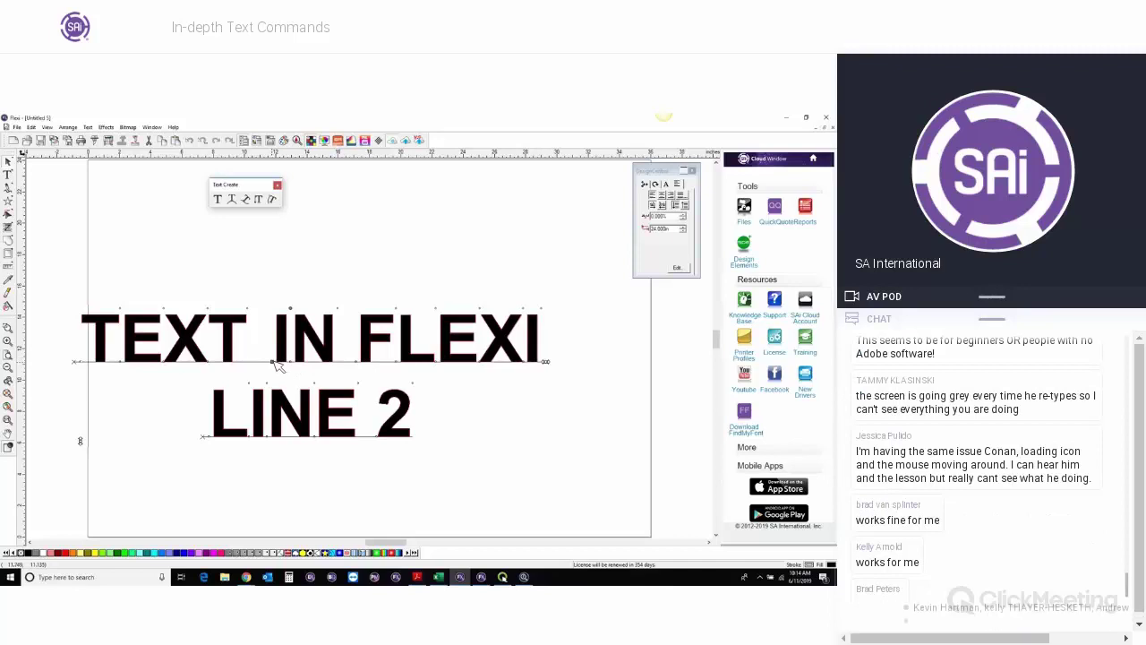
Raise the letter I of IN about 2.6 in above its baseline and tilt it counterclockwise.
left_click_drag(278, 358, 277, 326)
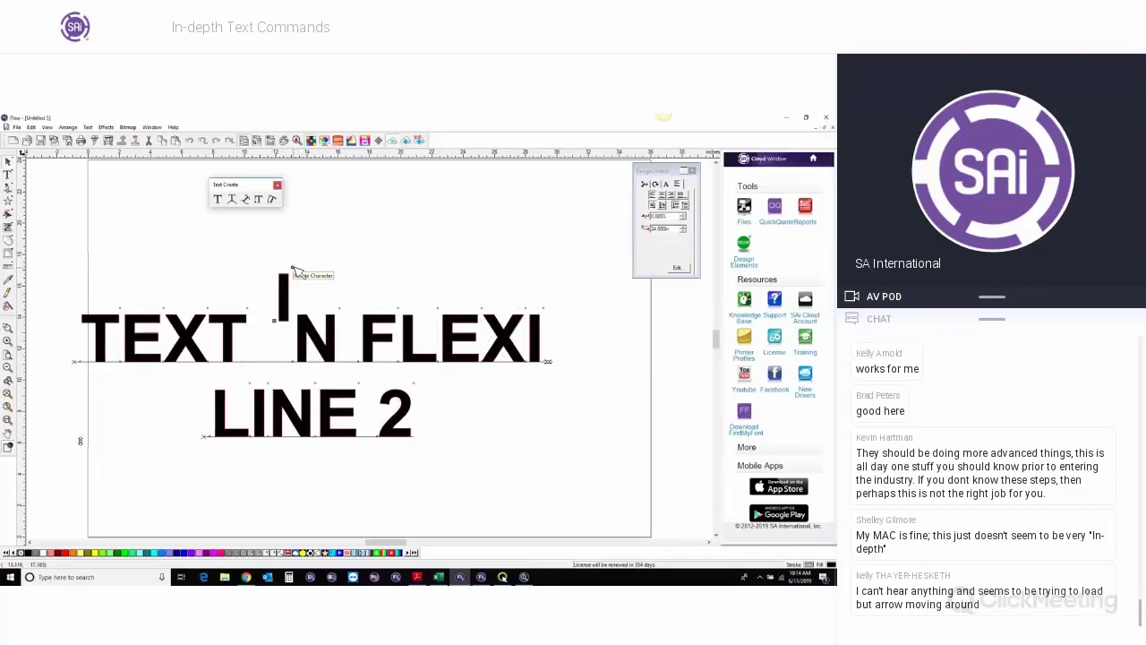
mouse_move(292, 268)
left_mouse_down()
mouse_move(315, 292)
mouse_move(278, 273)
left_mouse_up()
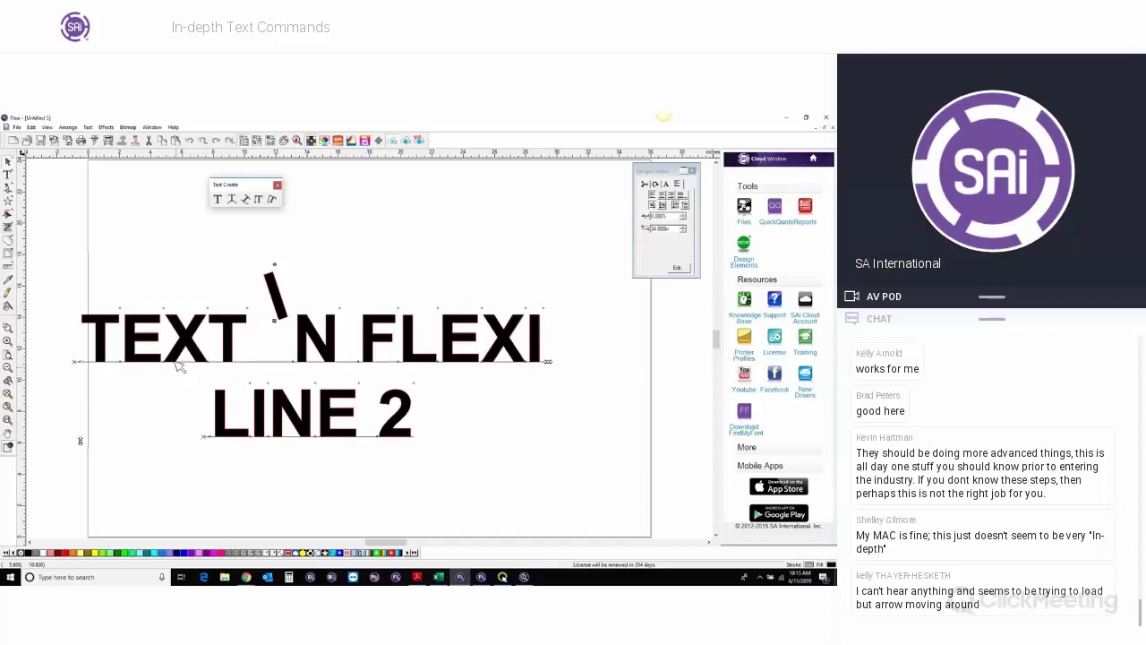
Select only the tilted letter I, try the Bahnschrift Light SemiCondensed font on it, undo the change and reselect the whole text as an object.
left_click(221, 202)
left_click(273, 297)
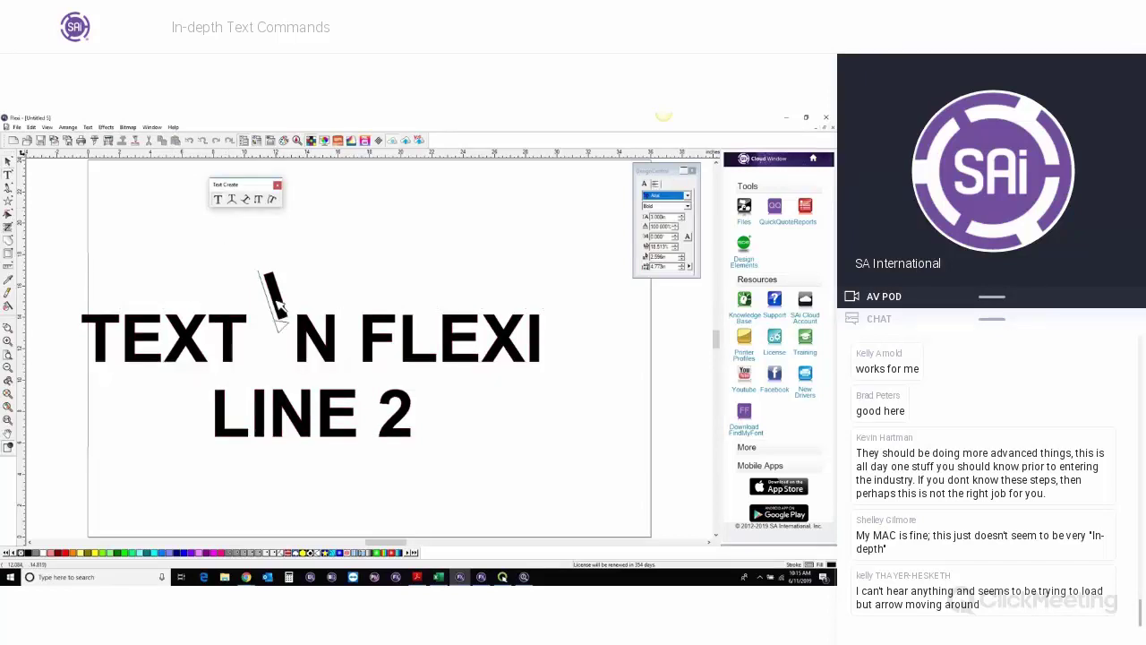
key("shift+Right")
key("shift+Right")
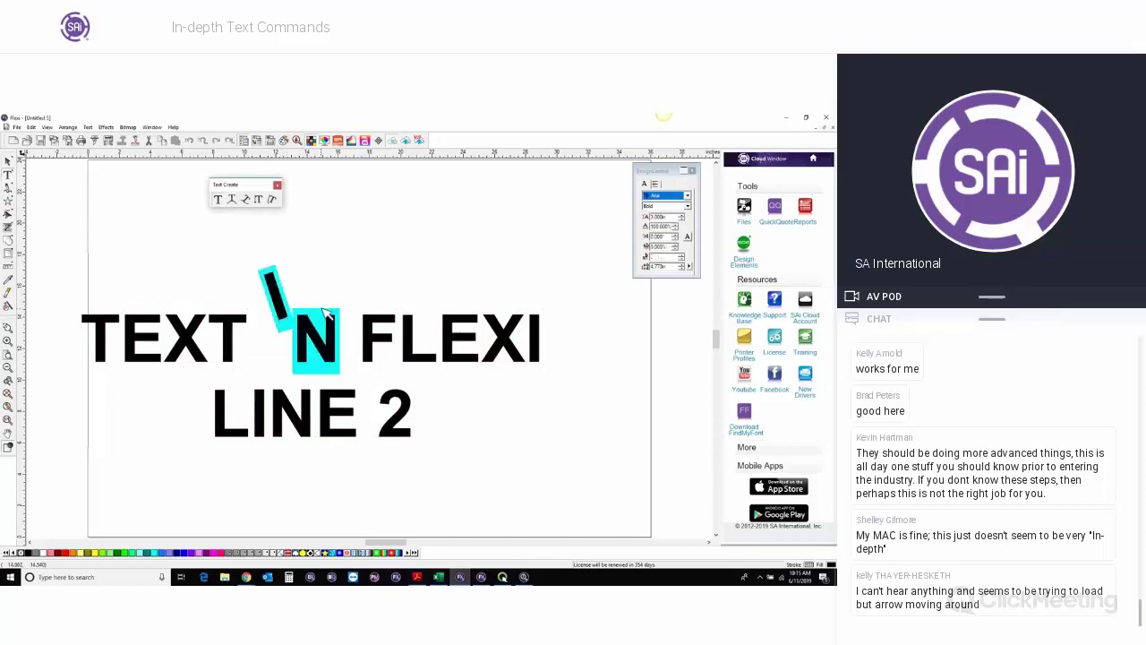
left_click(294, 287)
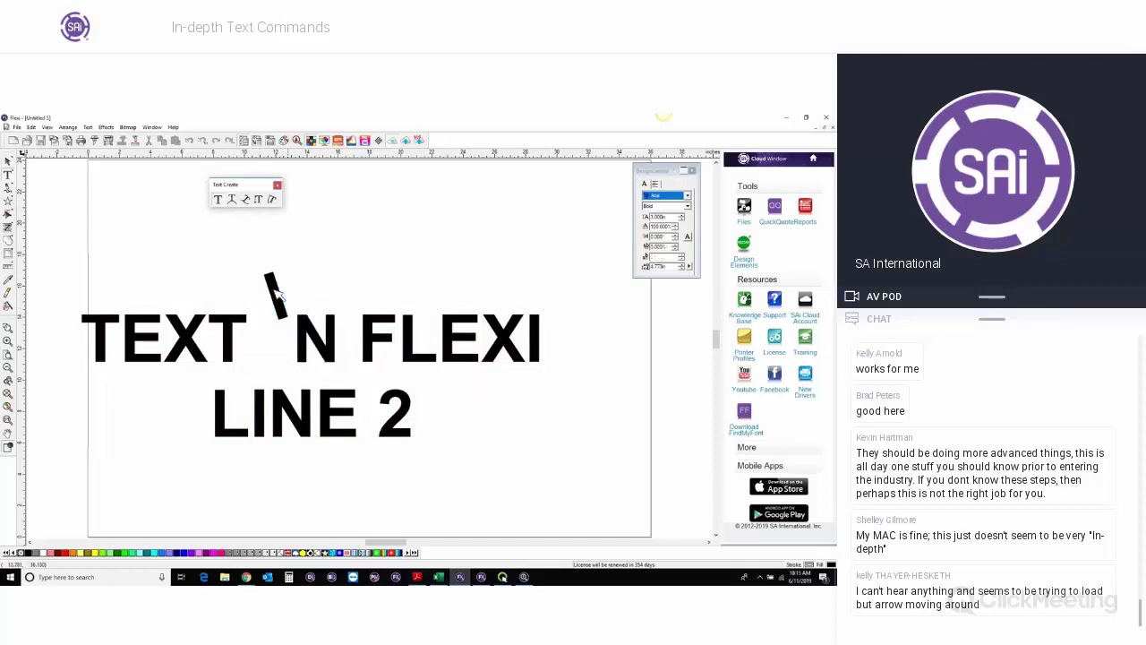
key("shift+Home")
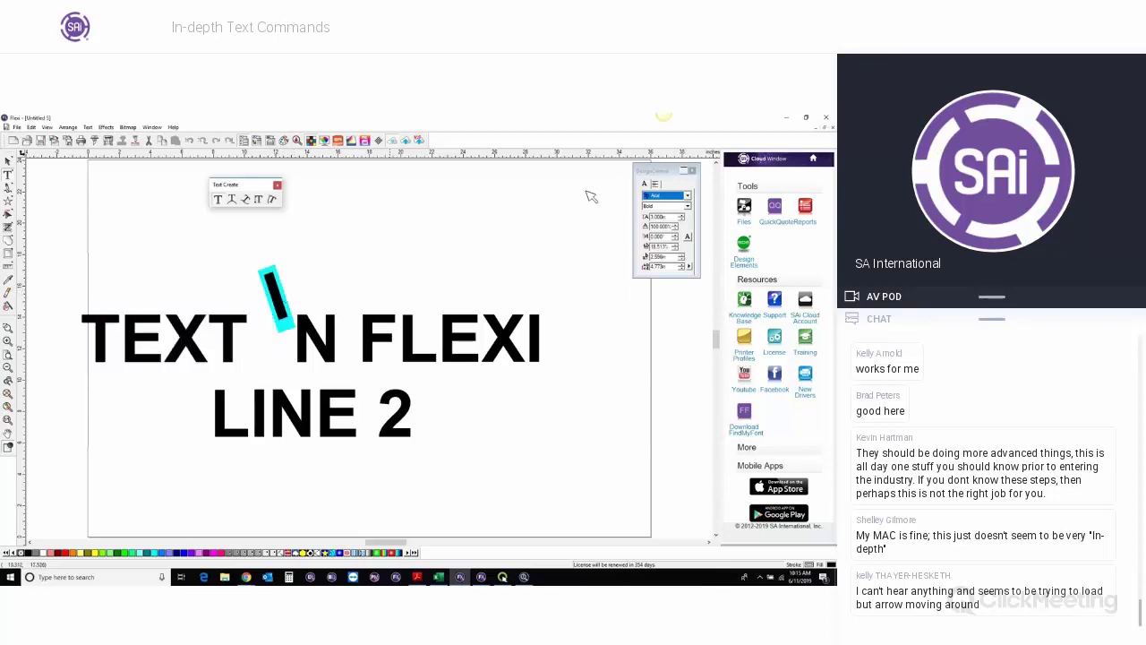
left_click(667, 196)
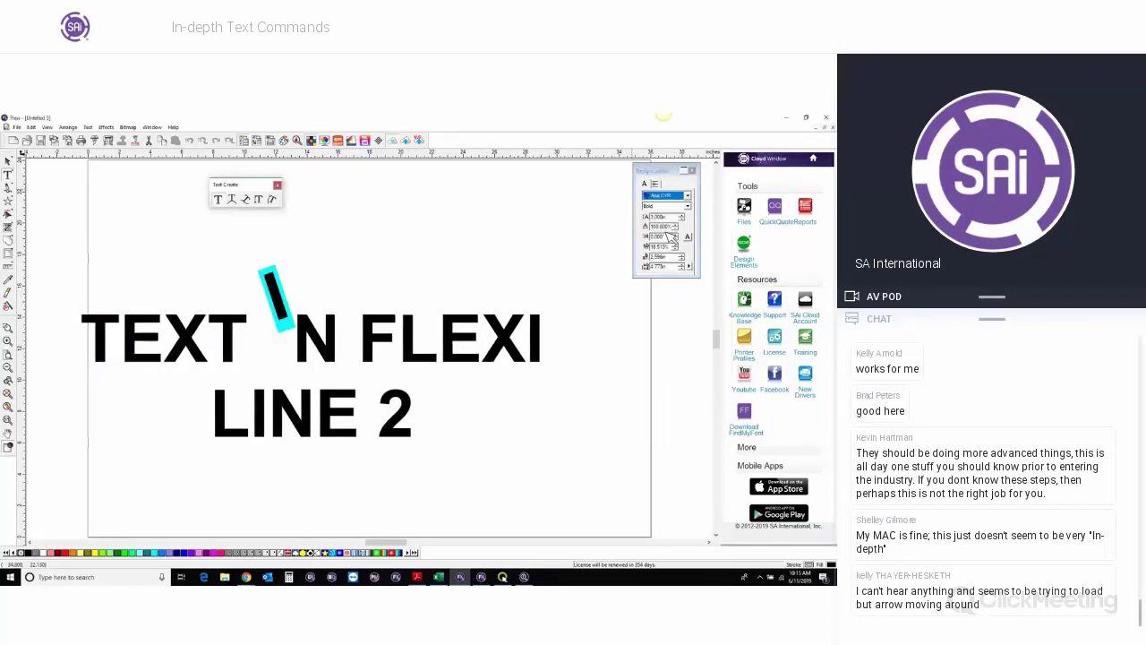
scroll(666, 271, "down", 2)
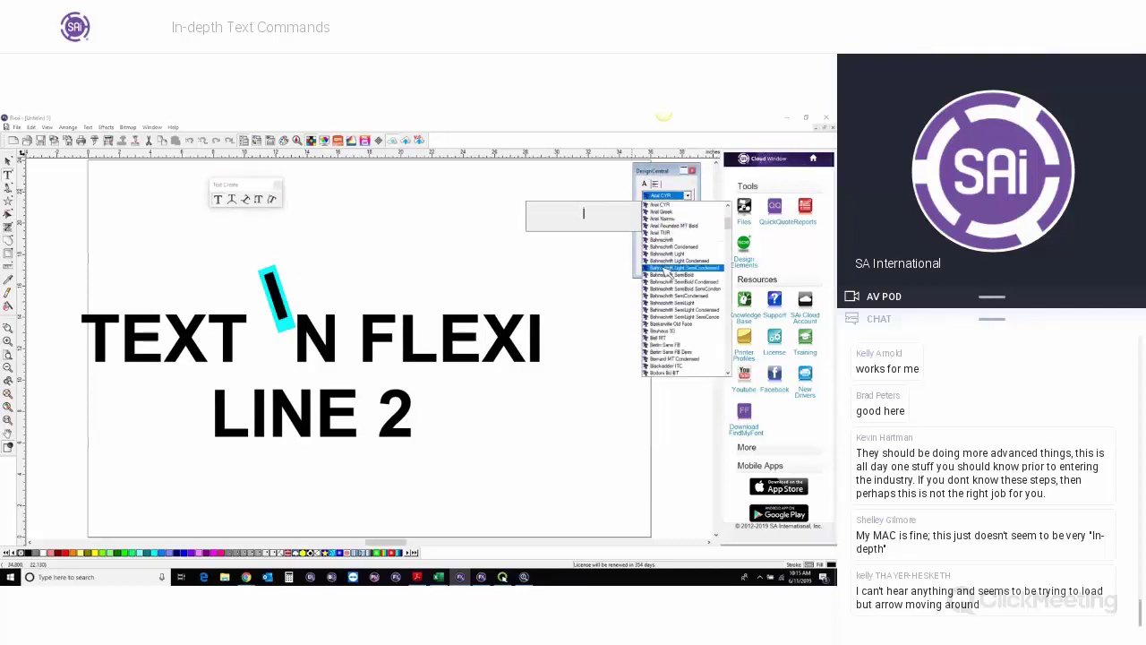
left_click(668, 267)
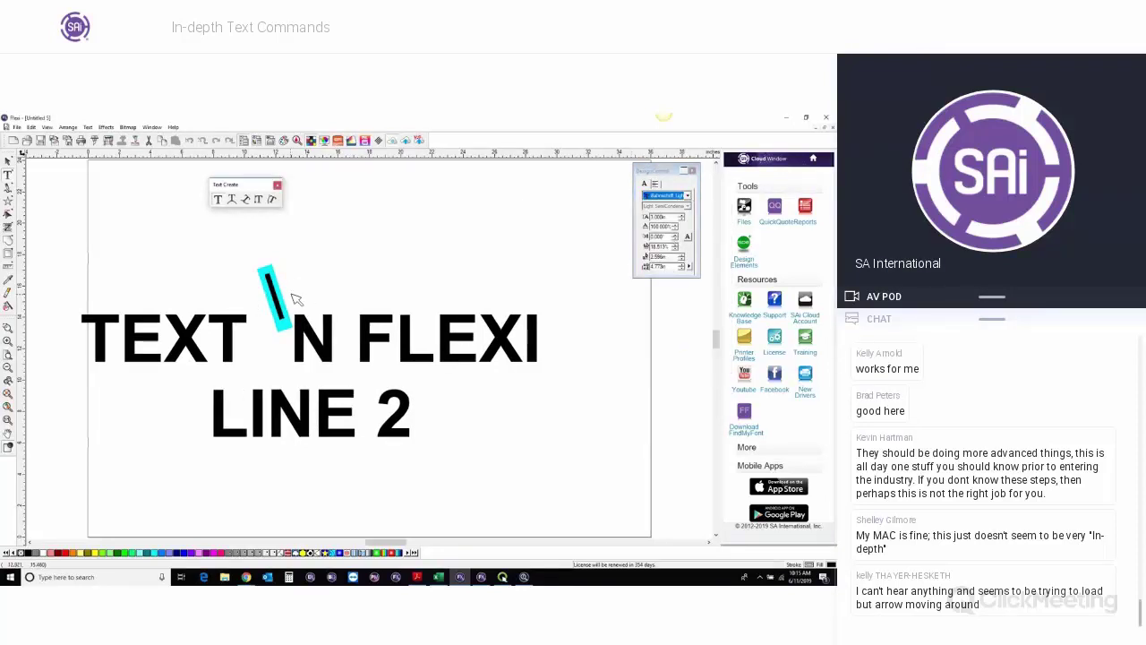
key("ctrl+z")
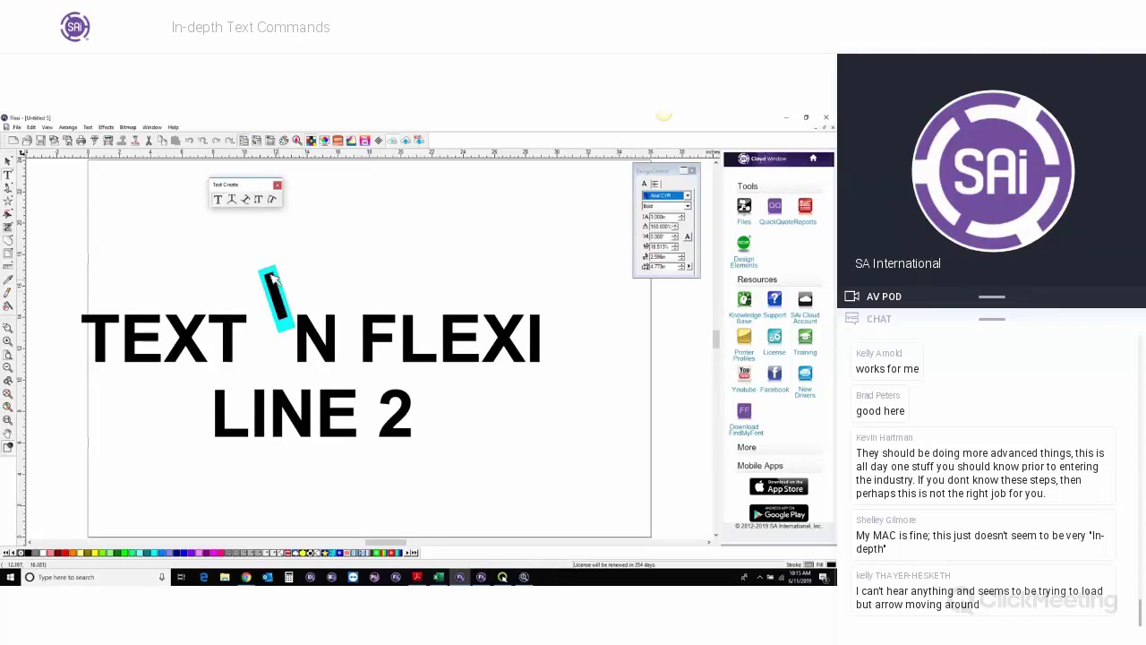
left_click(8, 162)
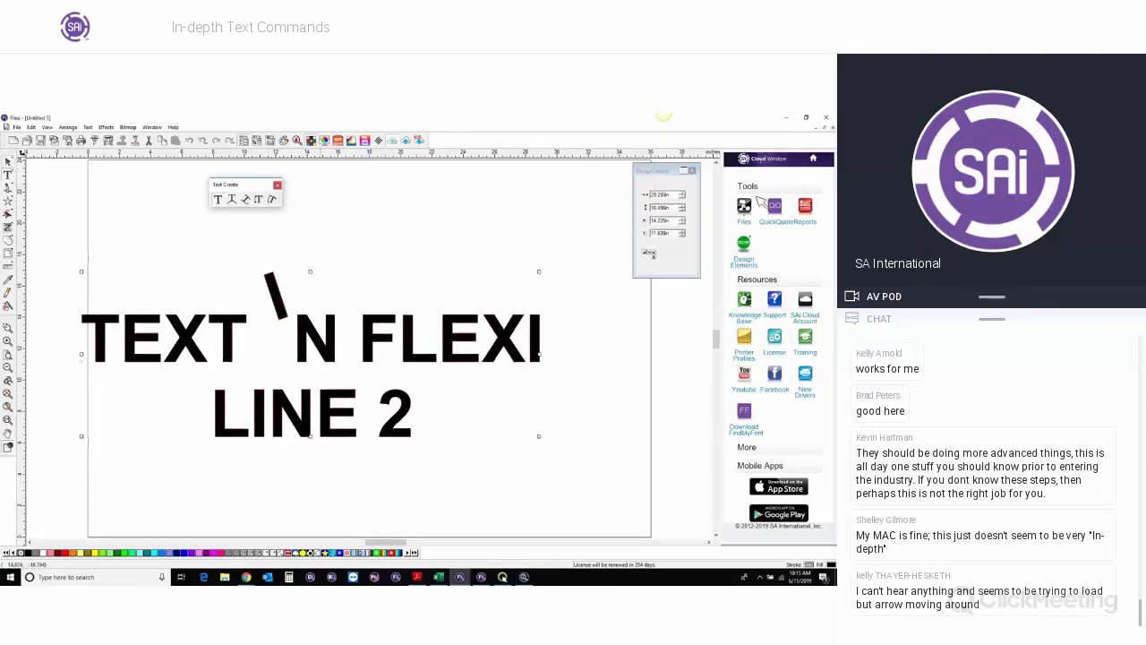
left_click(639, 246)
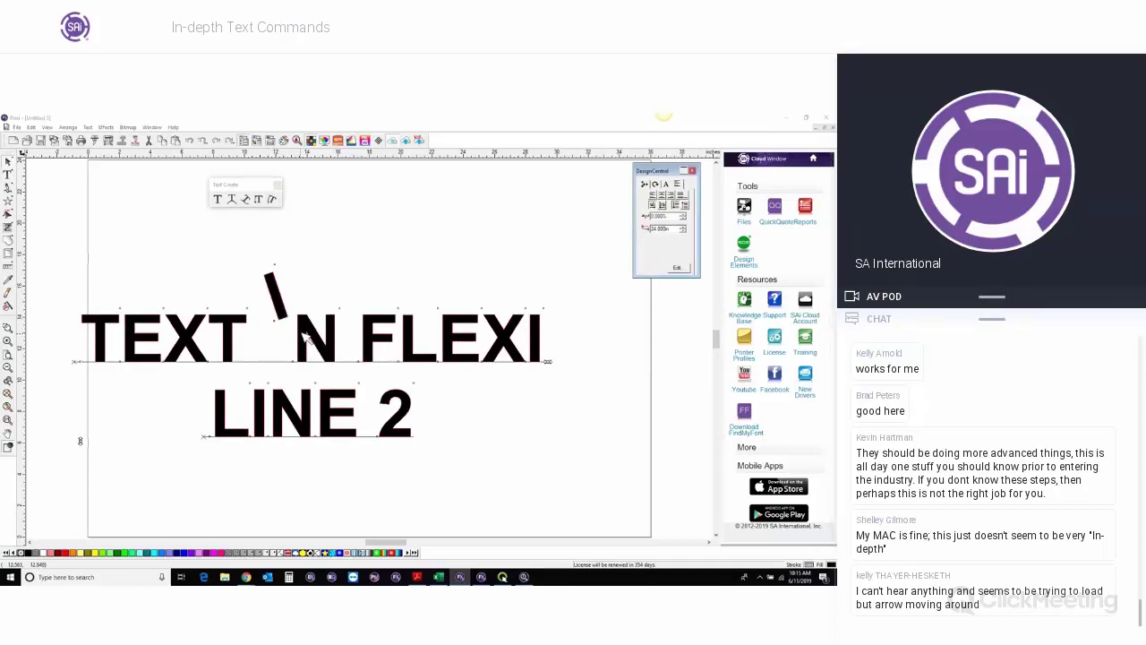
Copy the Justification Options text block from the Text Commands Webinar Agenda document into a new document.
left_click(154, 128)
left_click(219, 199)
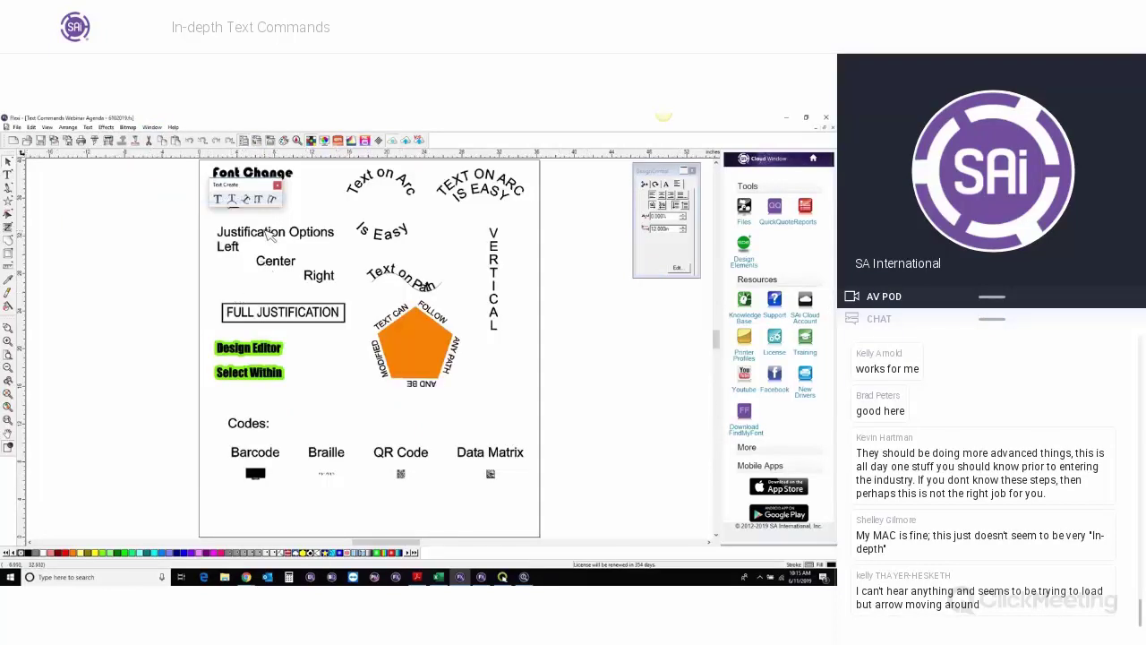
left_click(270, 235)
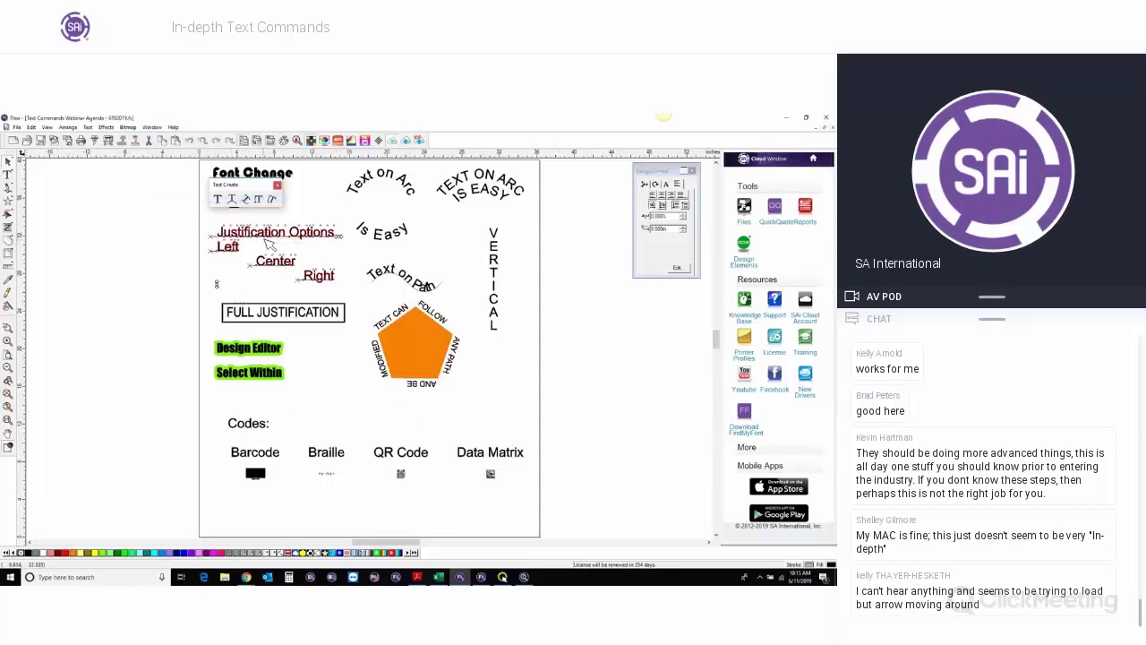
left_click(17, 141)
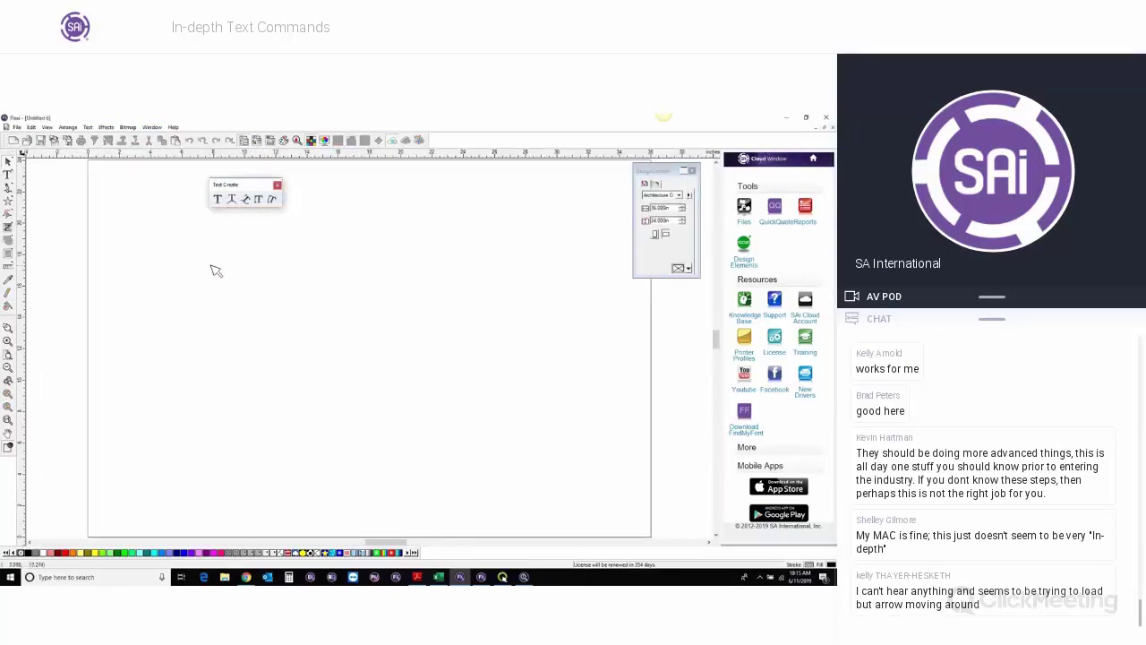
key("ctrl+v")
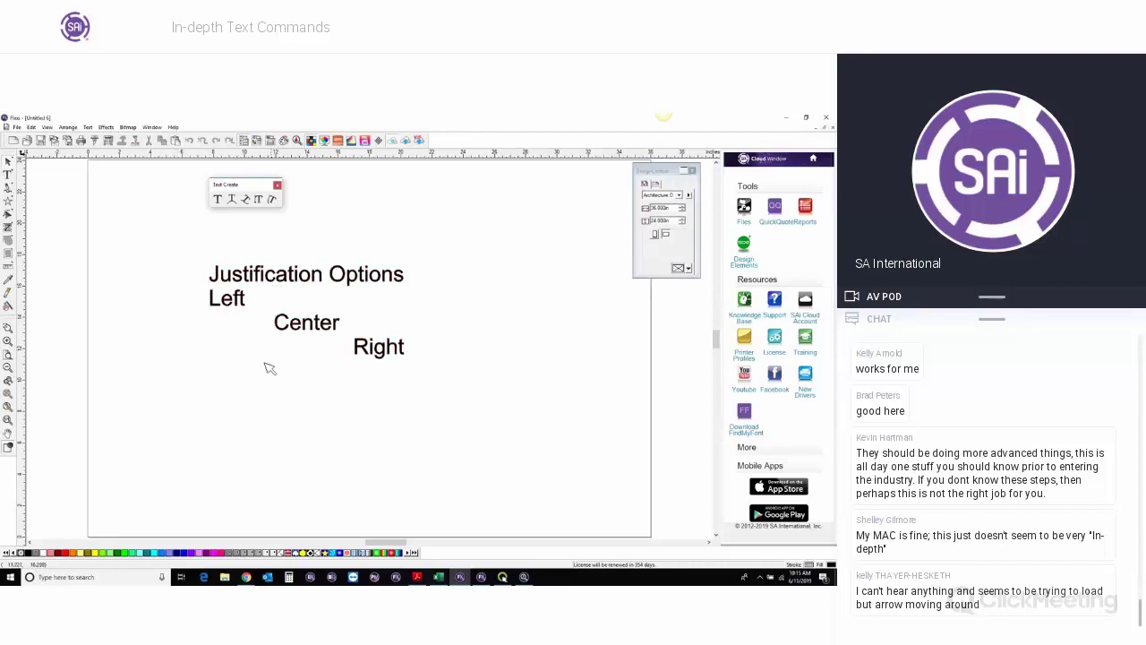
Move DesignCentral beside the pasted text, select all four lines and left-justify them.
left_click(330, 287)
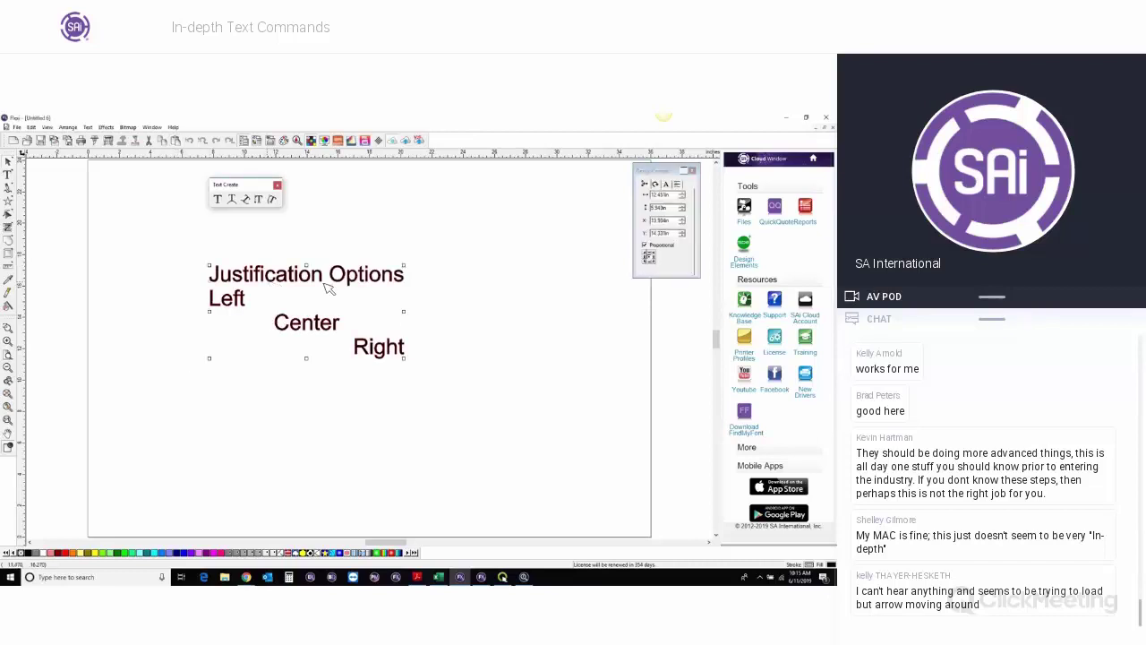
left_click(666, 184)
left_click_drag(667, 170, 469, 199)
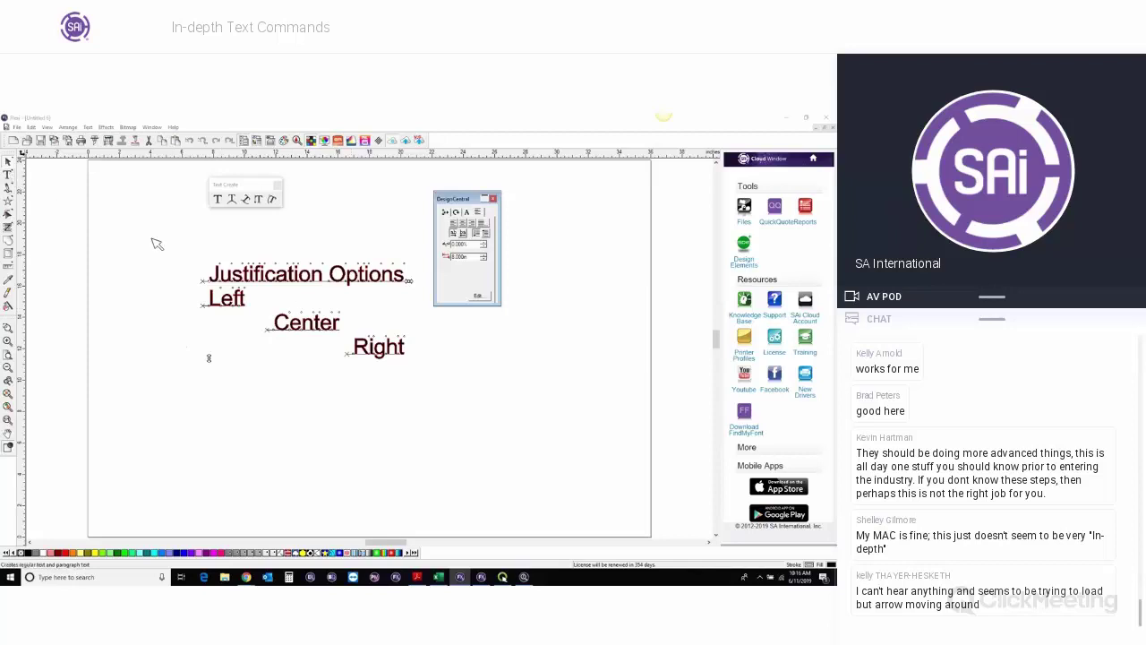
left_click_drag(212, 272, 409, 356)
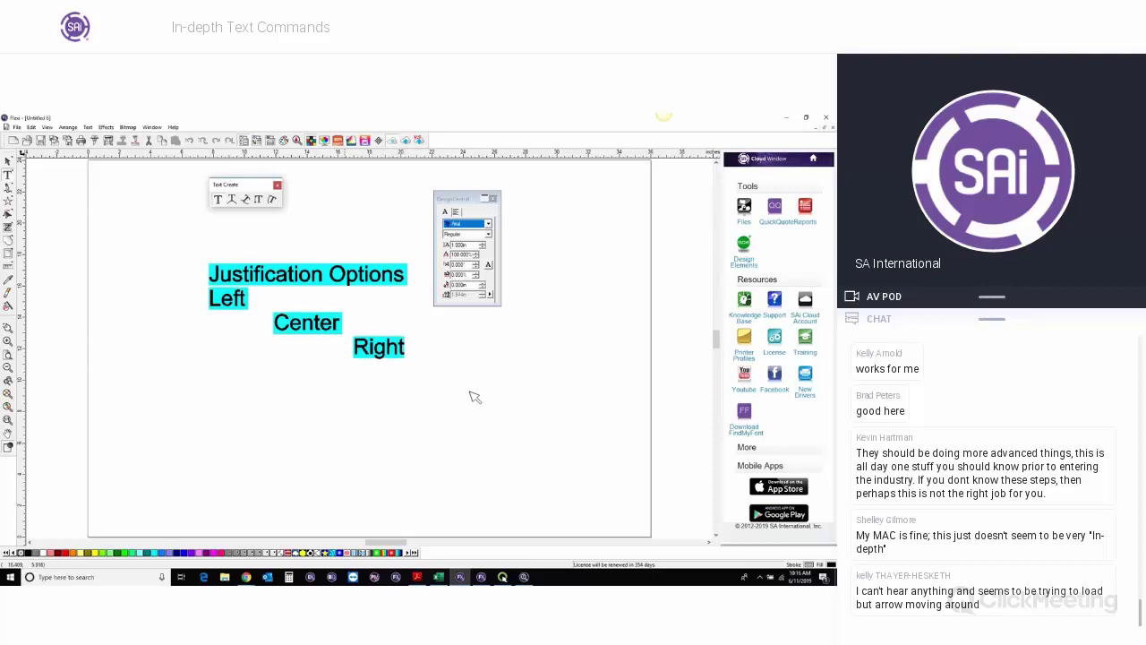
left_click(458, 211)
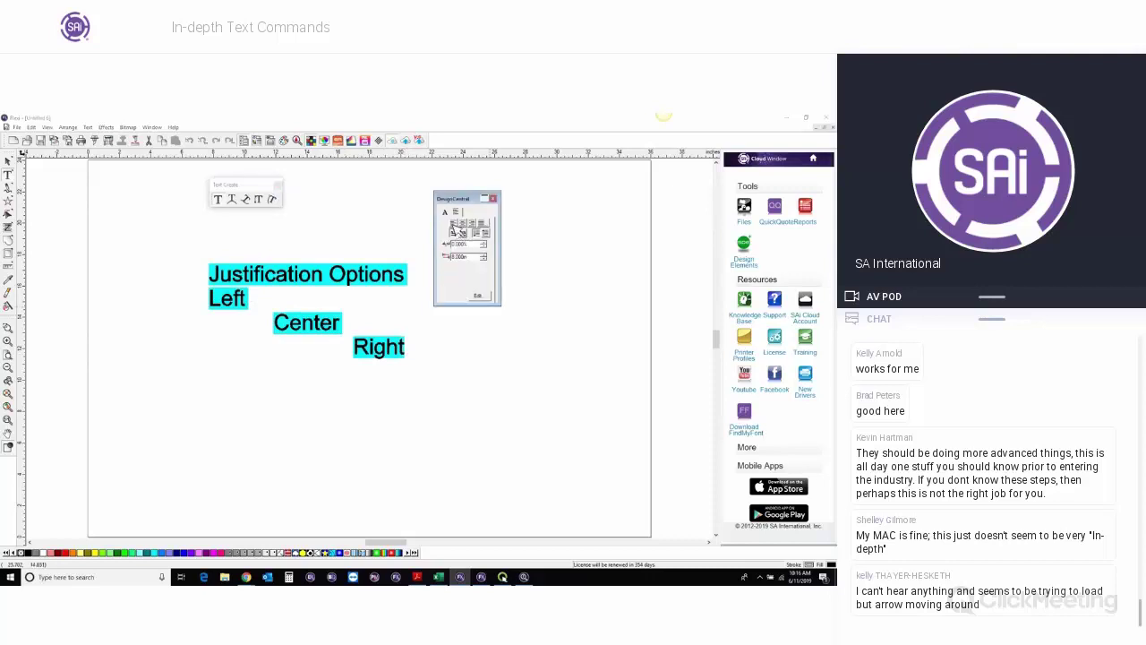
left_click(455, 230)
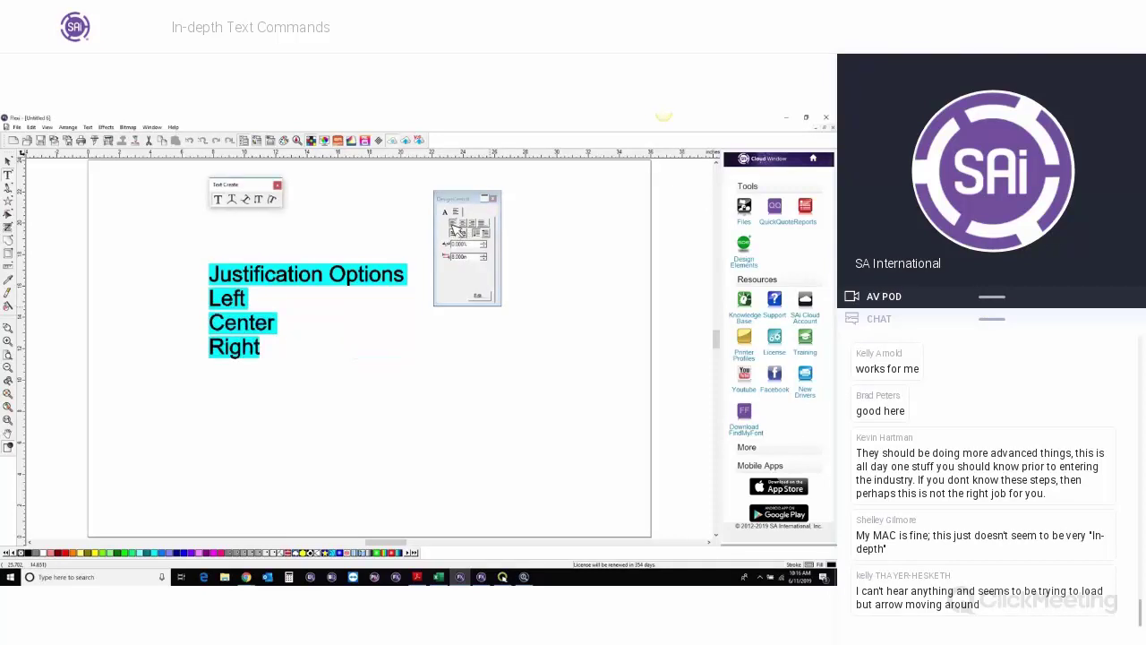
Select only the line Left and right-justify it.
left_click(238, 308)
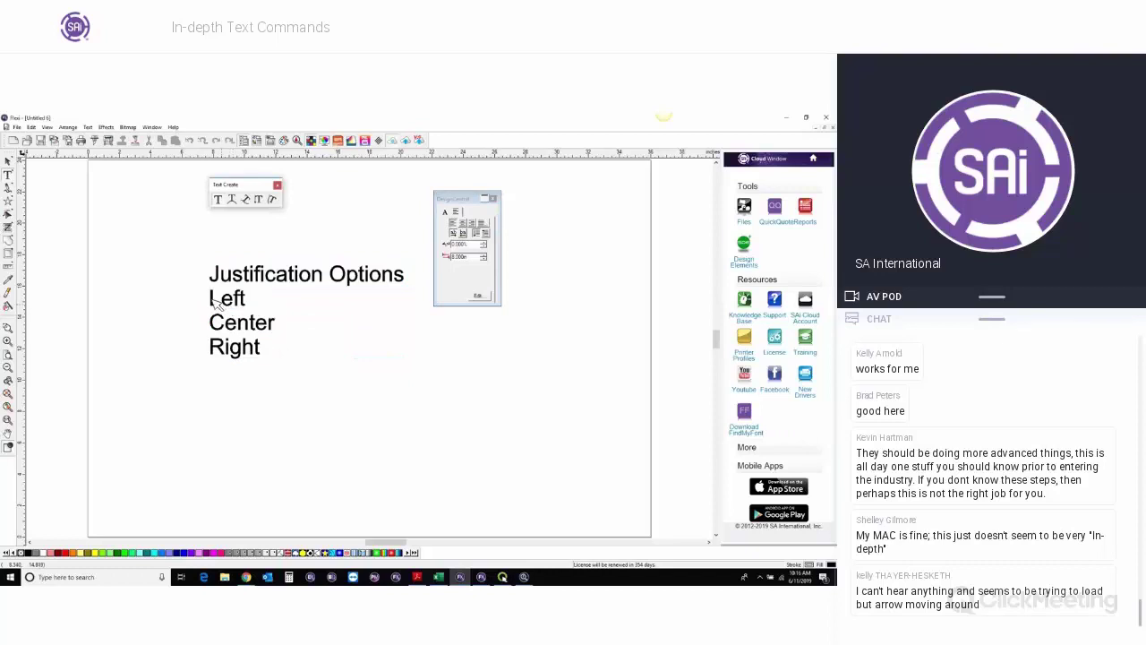
left_click_drag(210, 299, 251, 304)
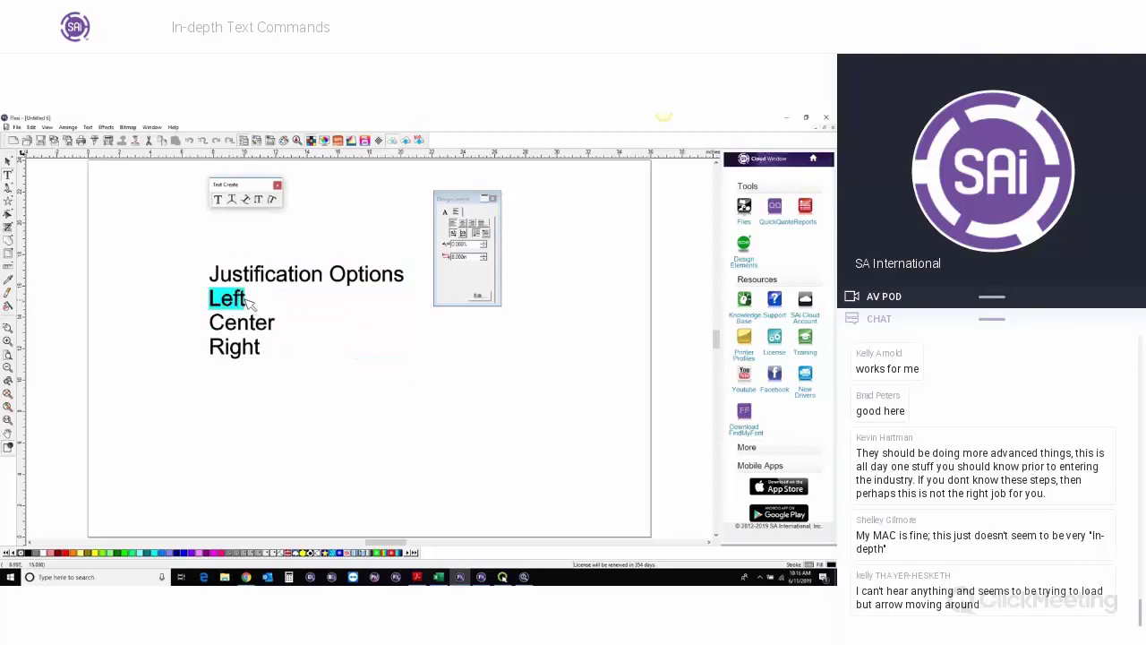
left_click(475, 224)
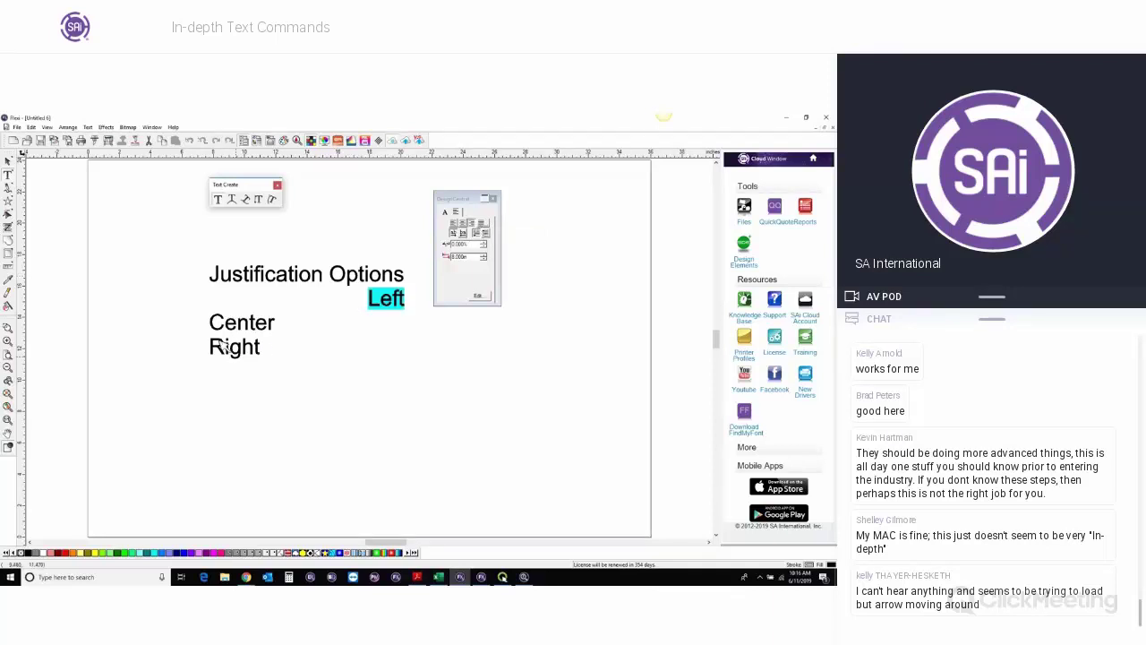
Select only the line Center, center-justify it and select the whole text block as an object.
double_click(269, 331)
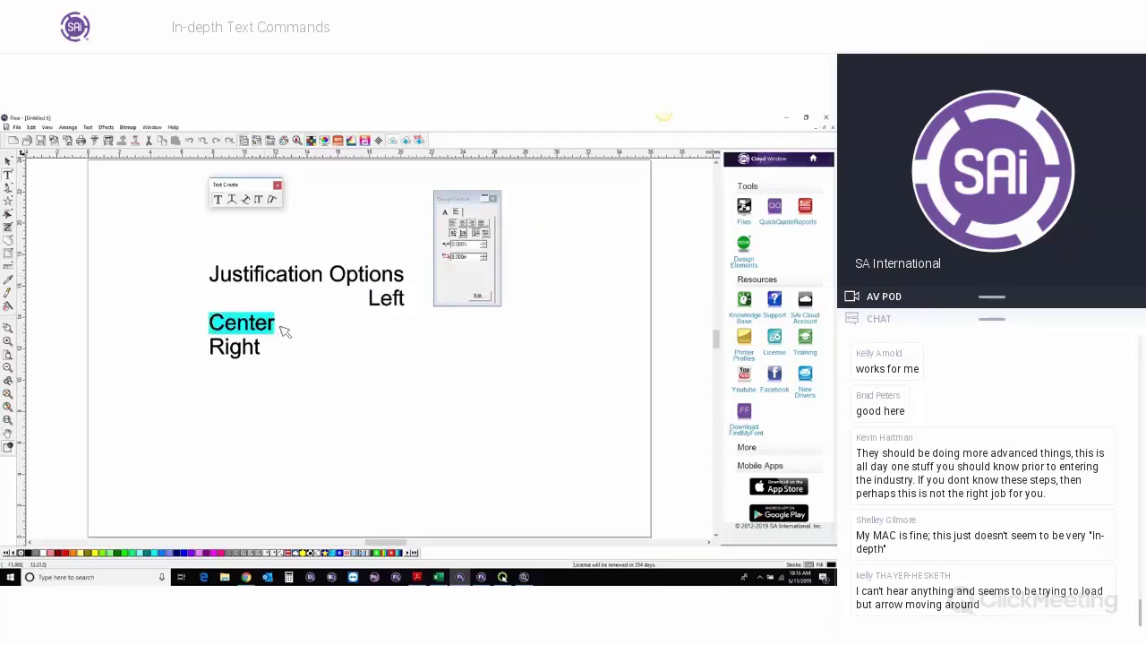
left_click(465, 225)
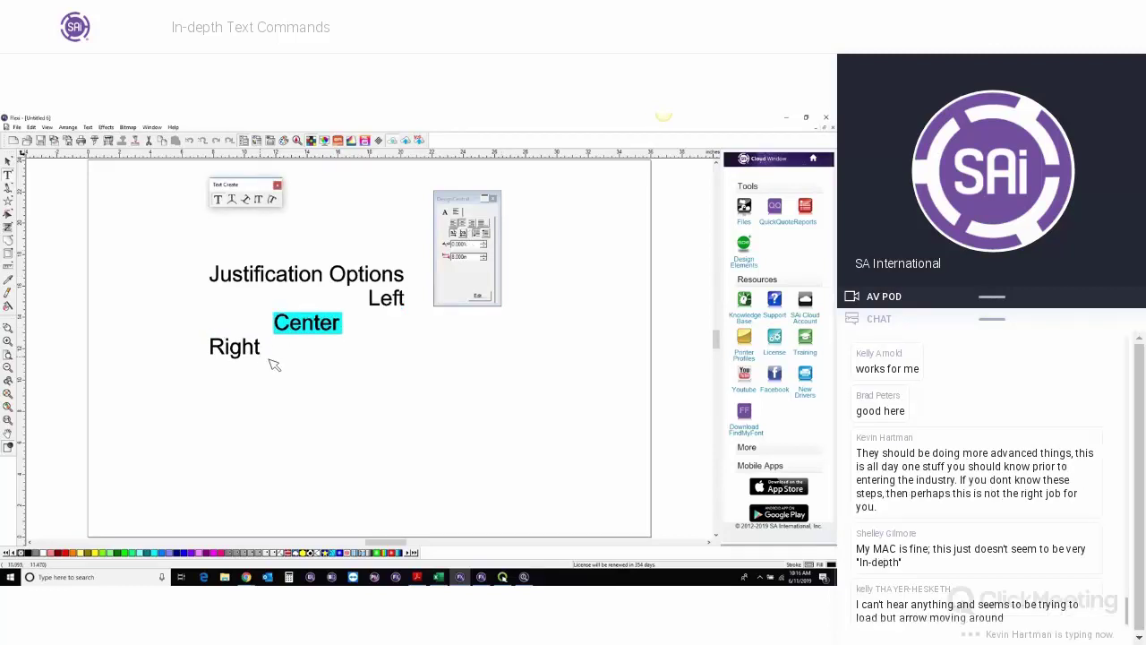
left_click(8, 161)
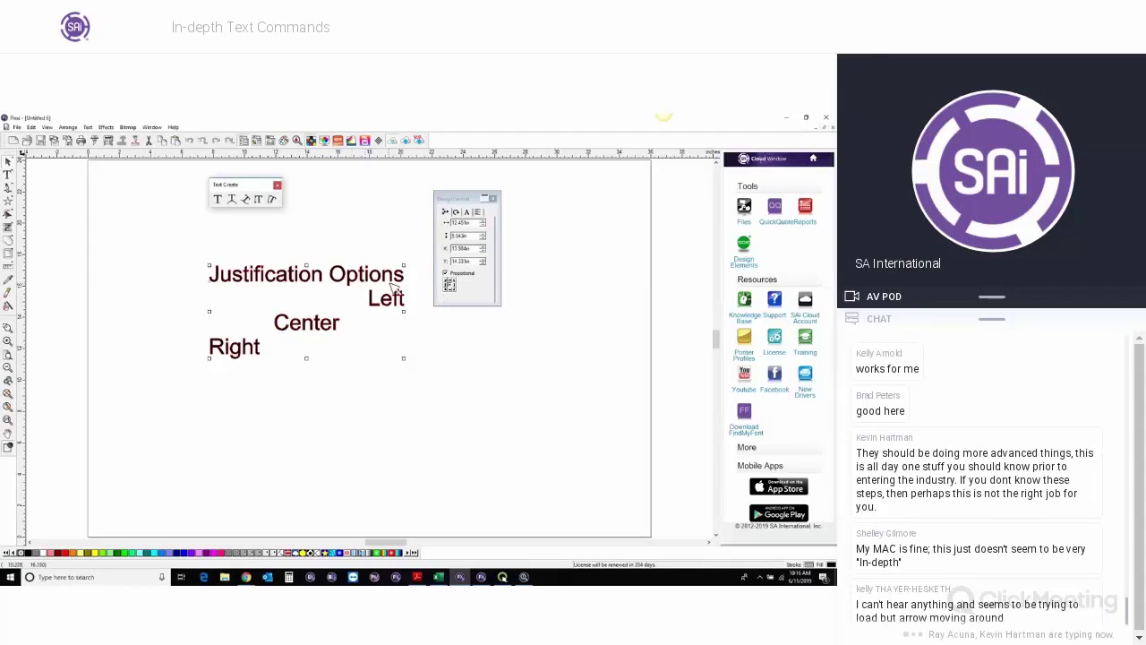
Delete the Justification Options text block and move the Text Create toolbar nearer the page's edge.
key("Delete")
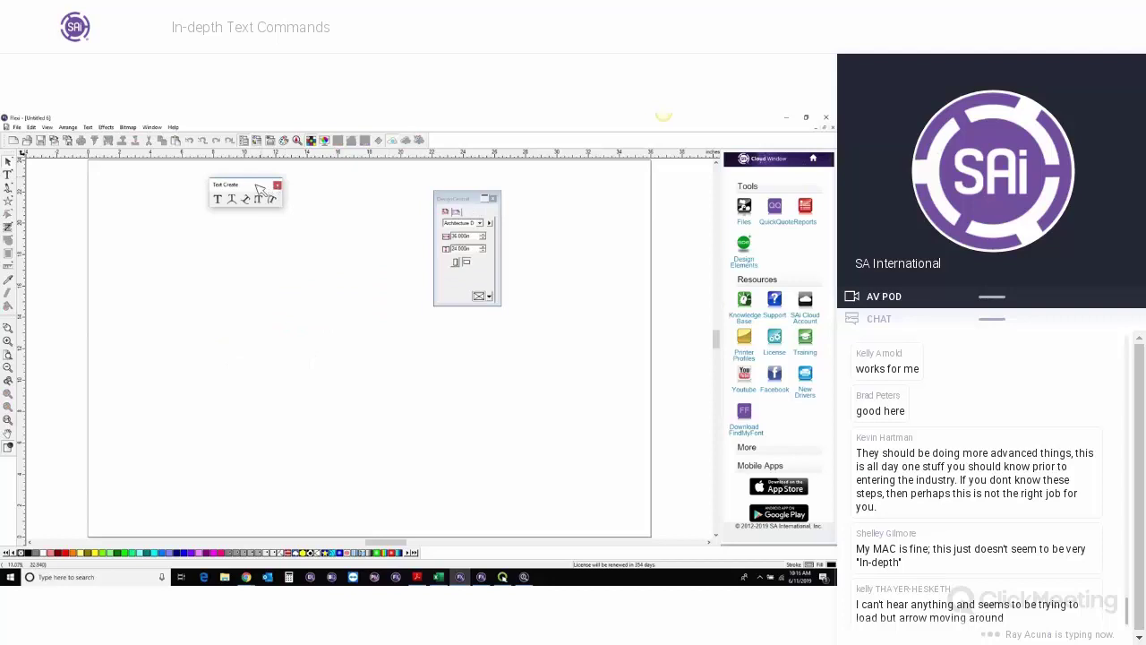
left_click_drag(258, 188, 144, 191)
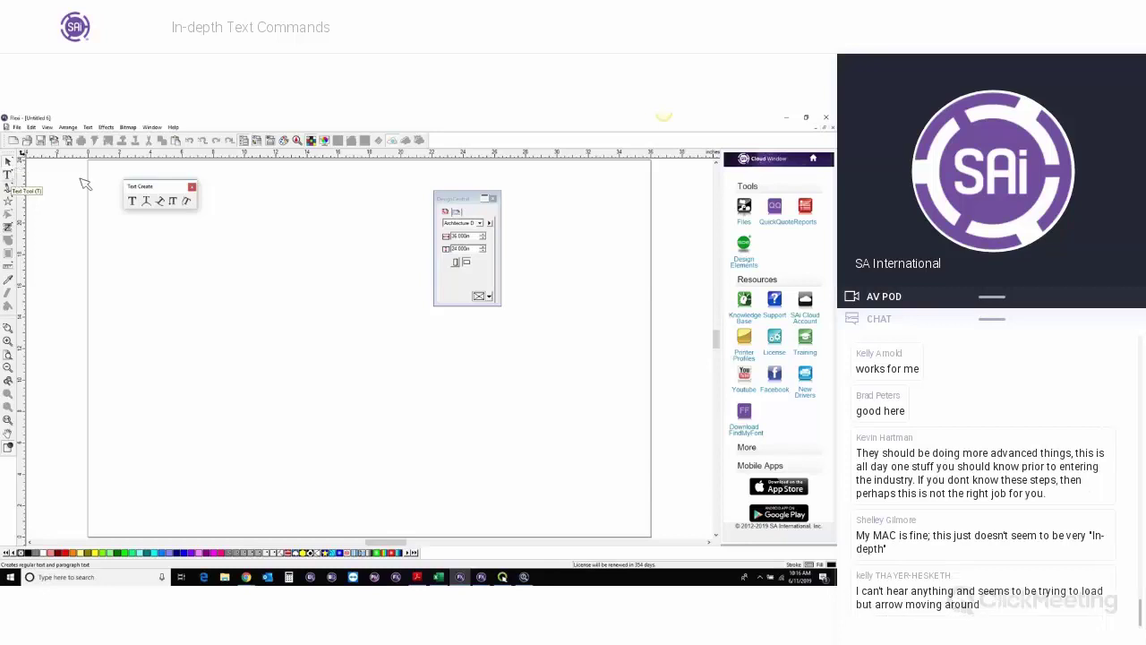
Create arc text reading TEXT ON ARC around a large circle drawn on the left half of the page.
left_click(153, 204)
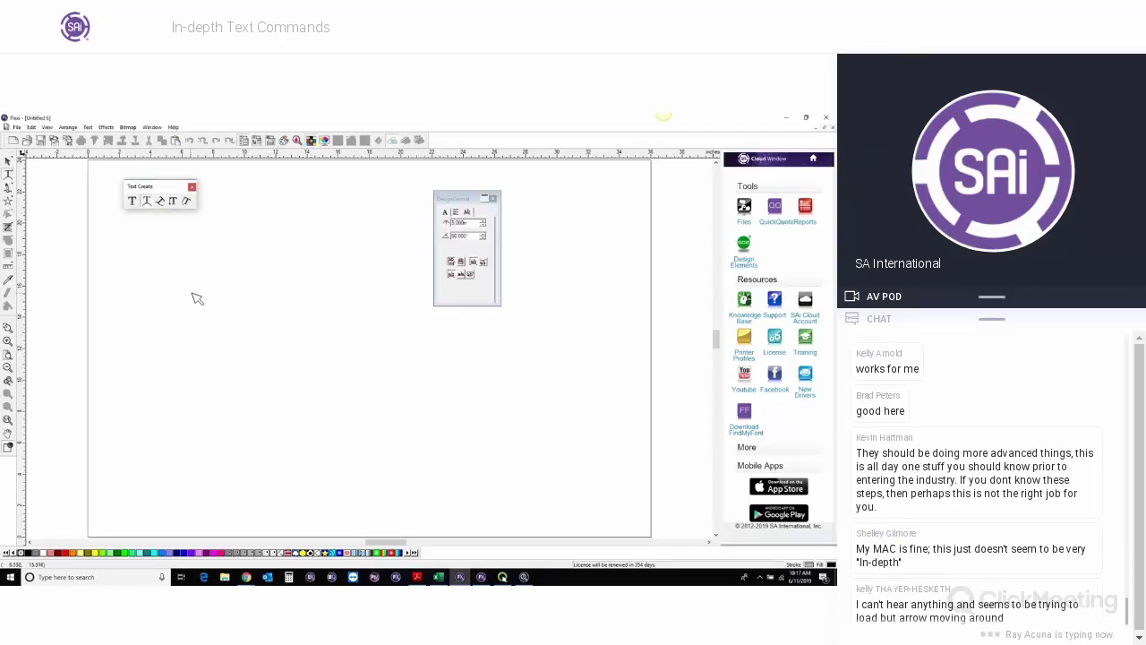
left_click_drag(197, 298, 303, 386)
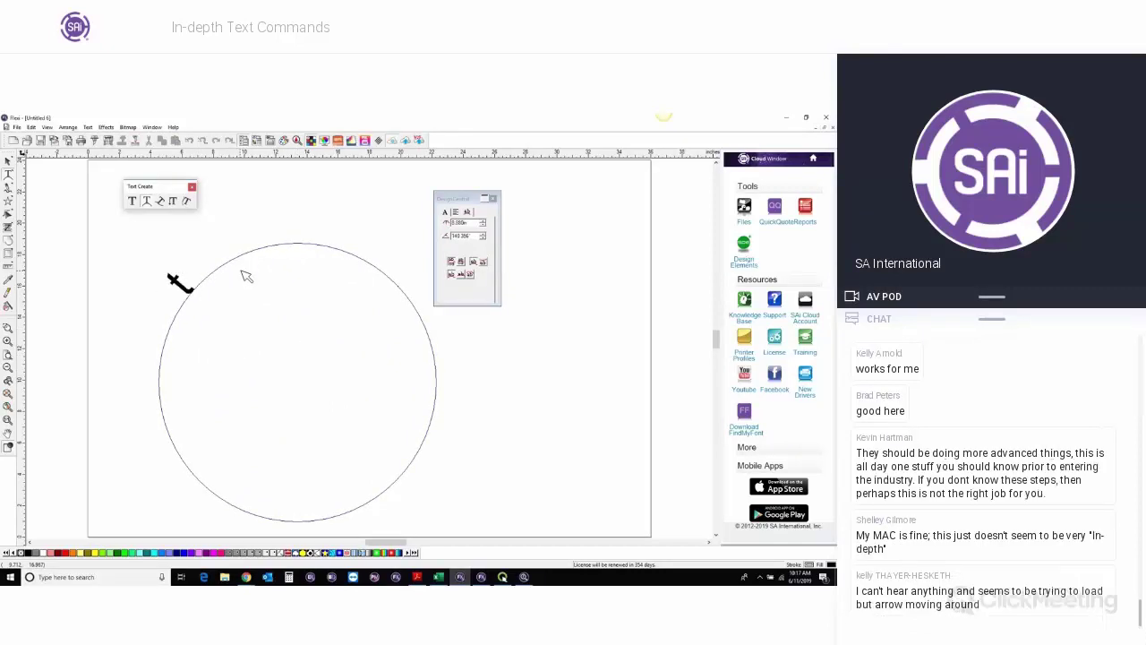
left_click(179, 282)
type("TEXT")
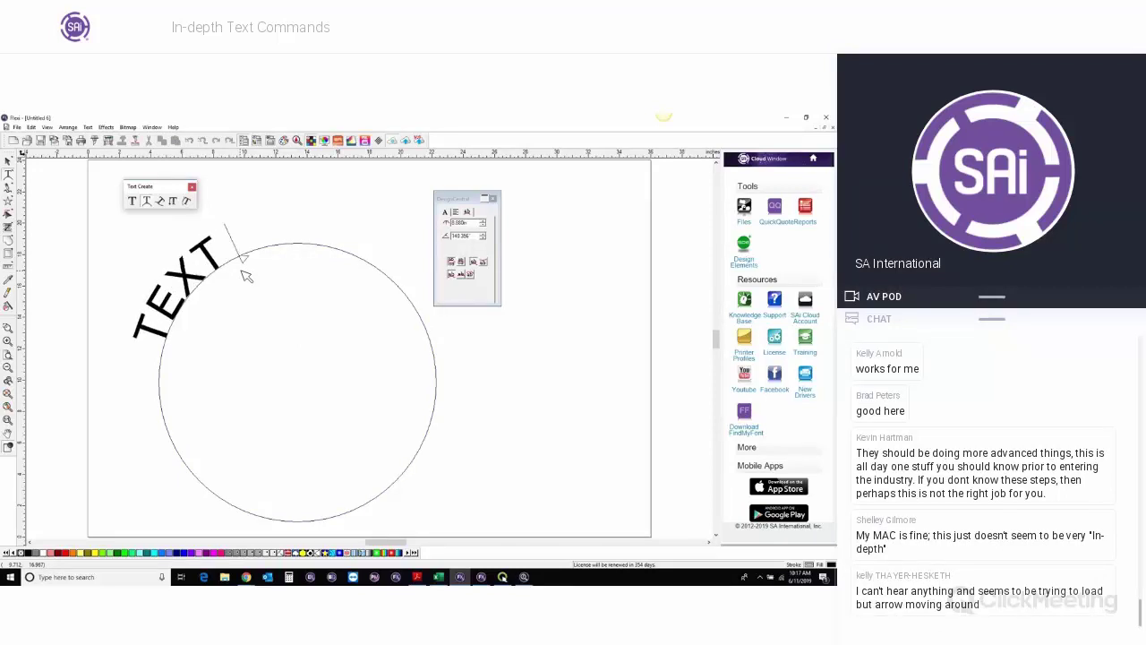
type(" ON")
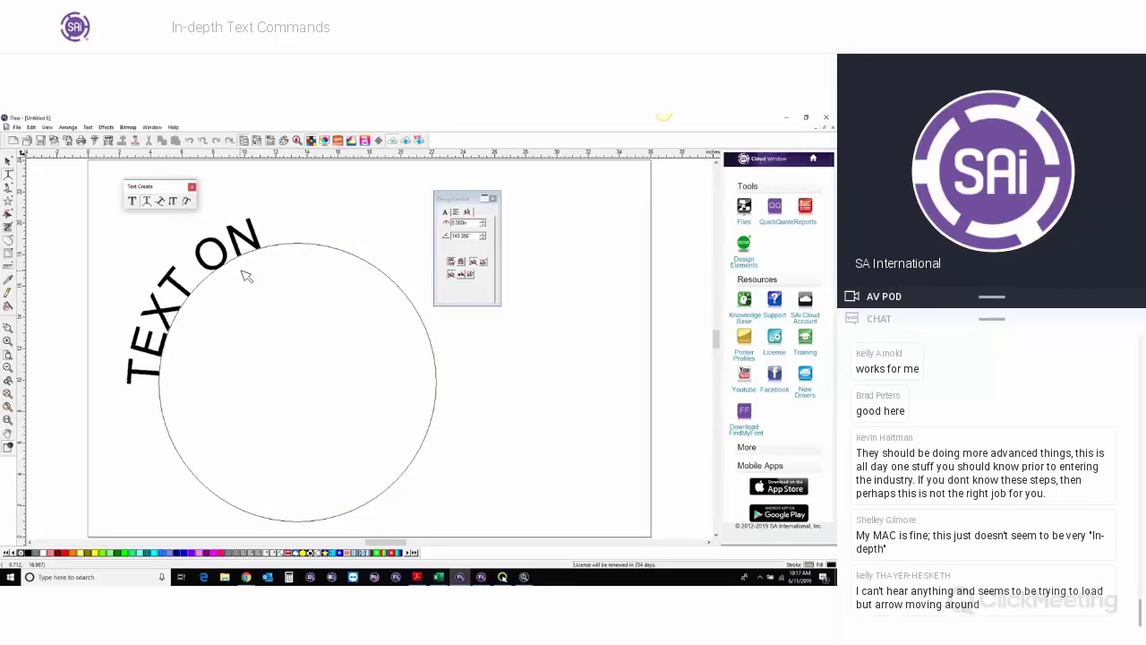
type(" a")
key("BackSpace")
type("AR")
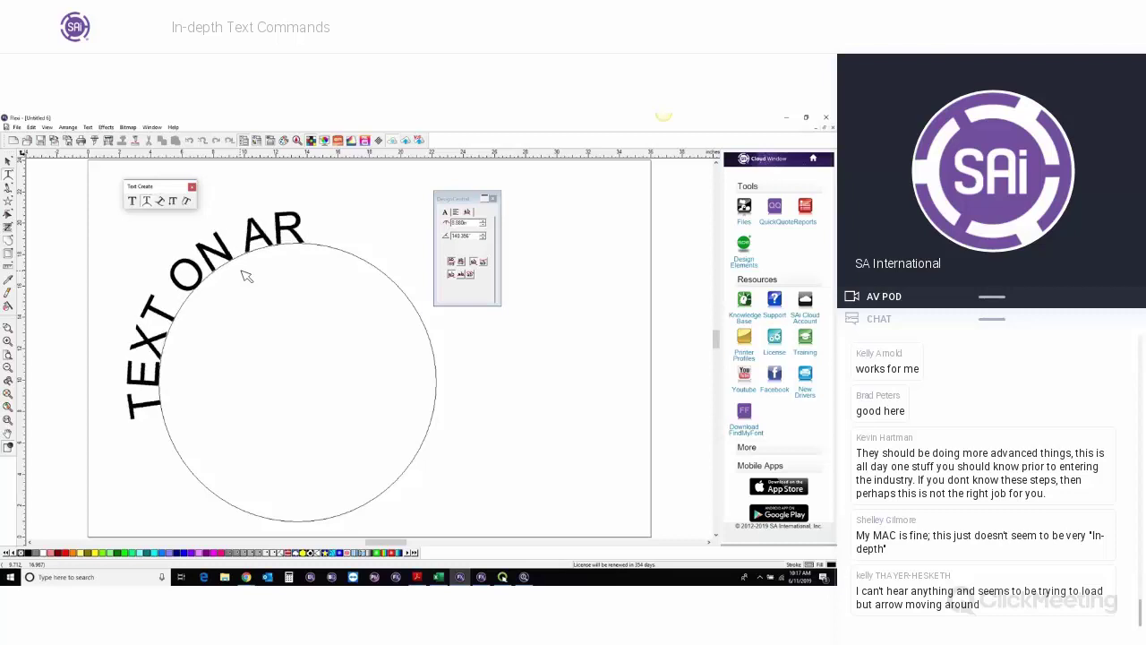
type("C")
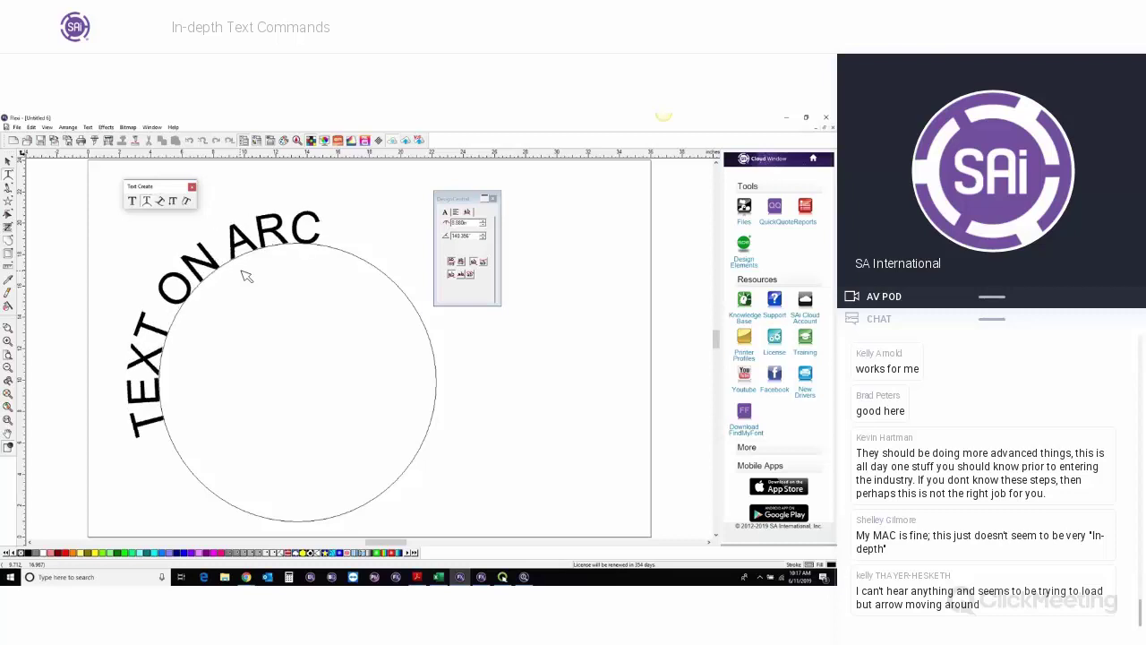
Select all the characters of TEXT ON ARC and lower the arc angle to about 92° to center them over the circle.
left_click(9, 161)
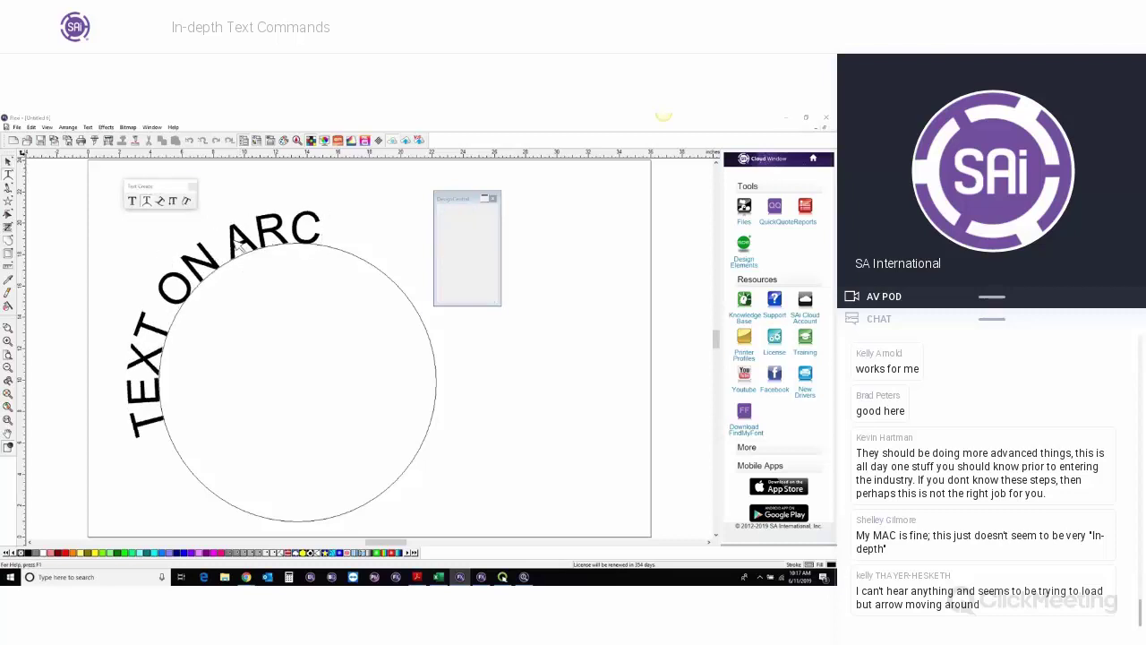
left_click(15, 174)
left_click(371, 263)
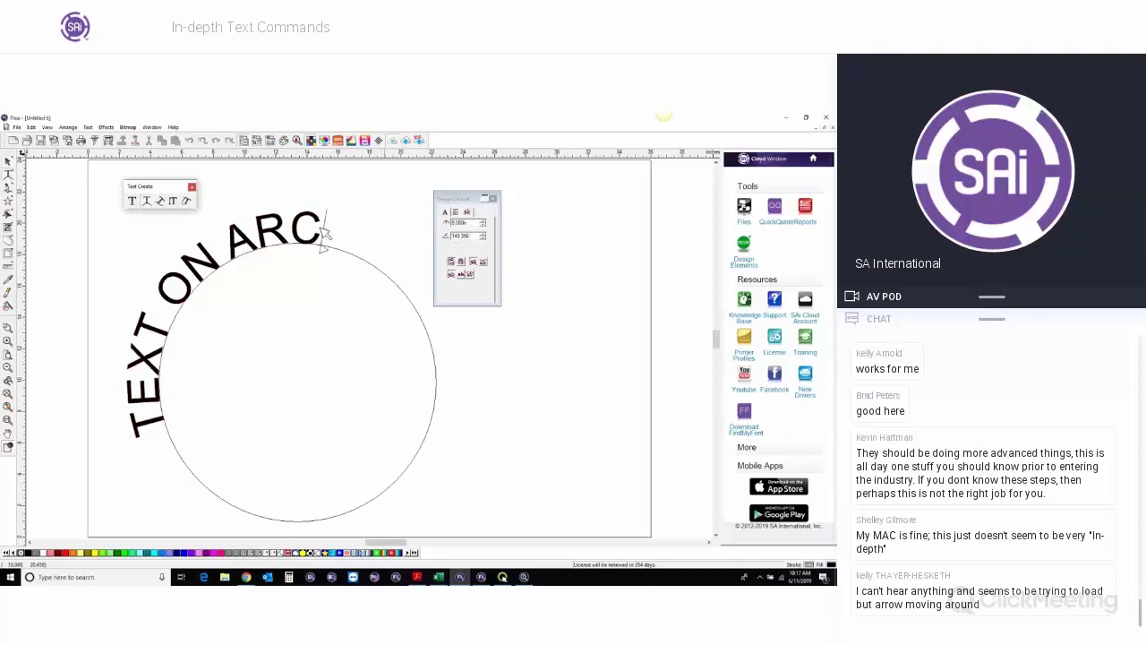
left_click_drag(324, 235, 146, 434)
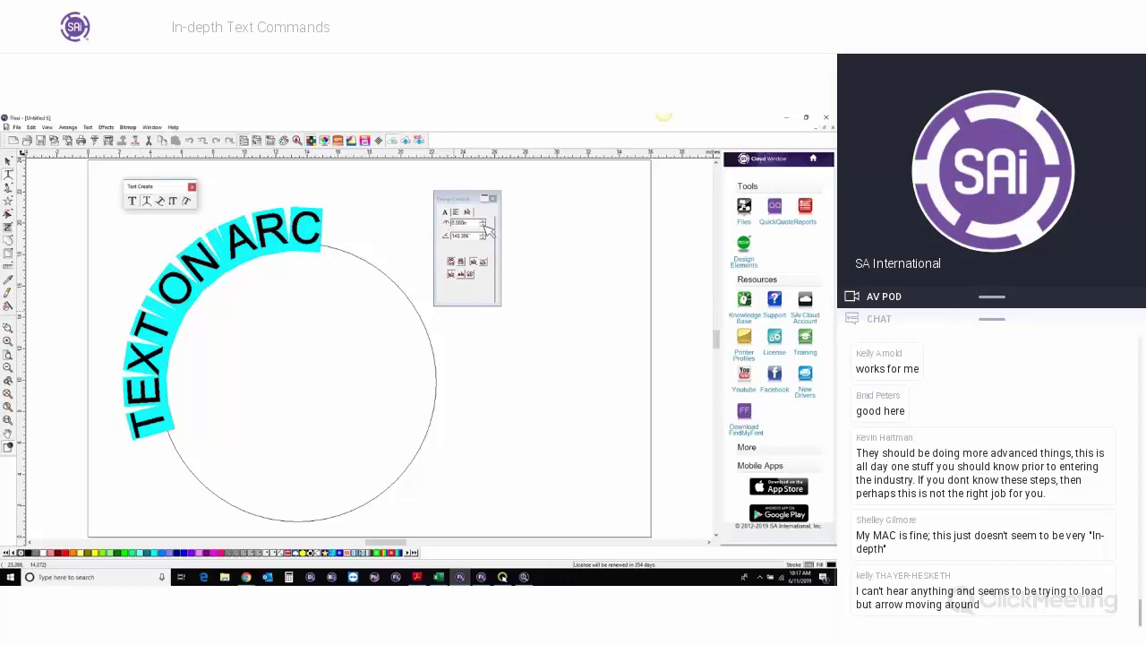
left_click(485, 238)
left_click(484, 238)
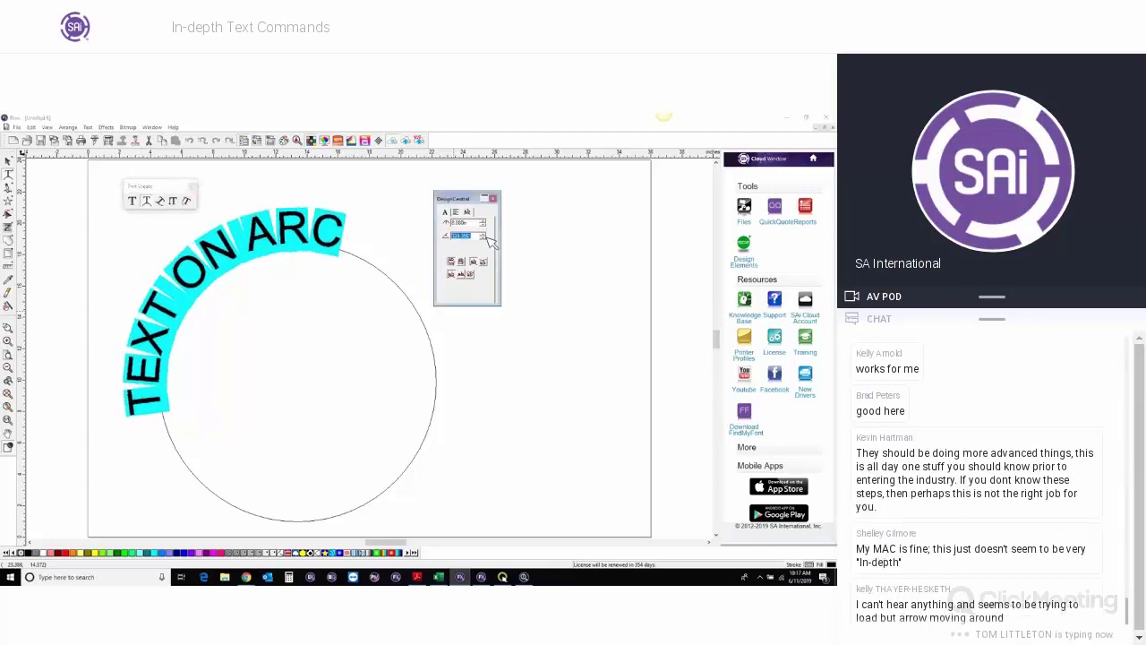
left_click(484, 239)
left_click(485, 239)
left_click(485, 239)
left_click(484, 238)
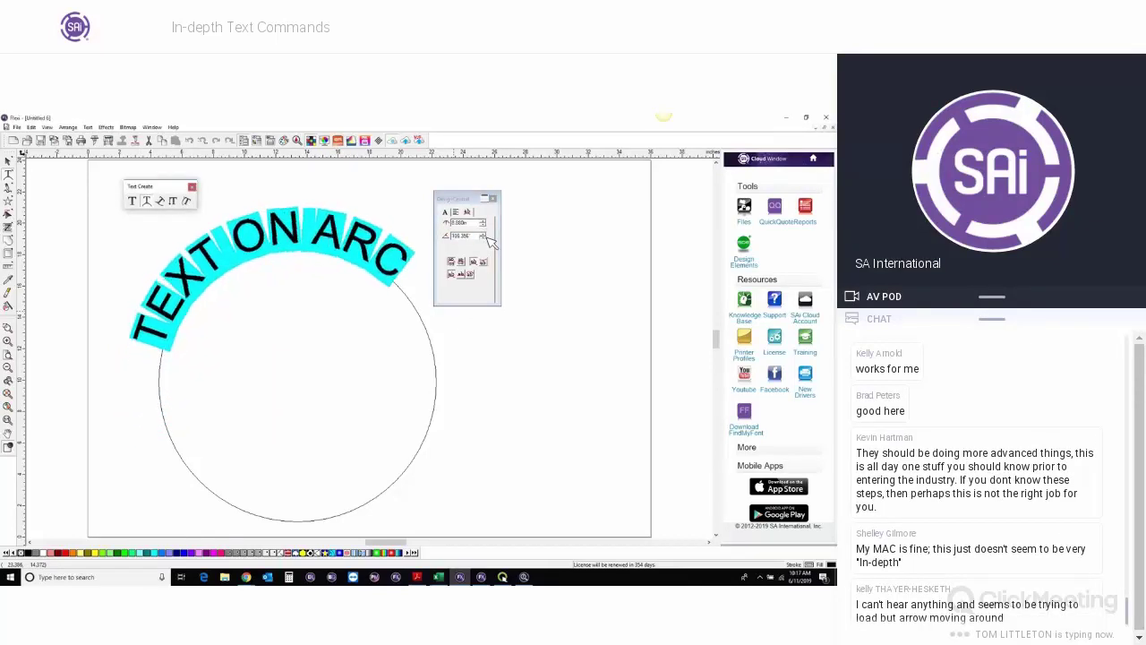
left_click(484, 239)
left_click(484, 238)
left_click(484, 238)
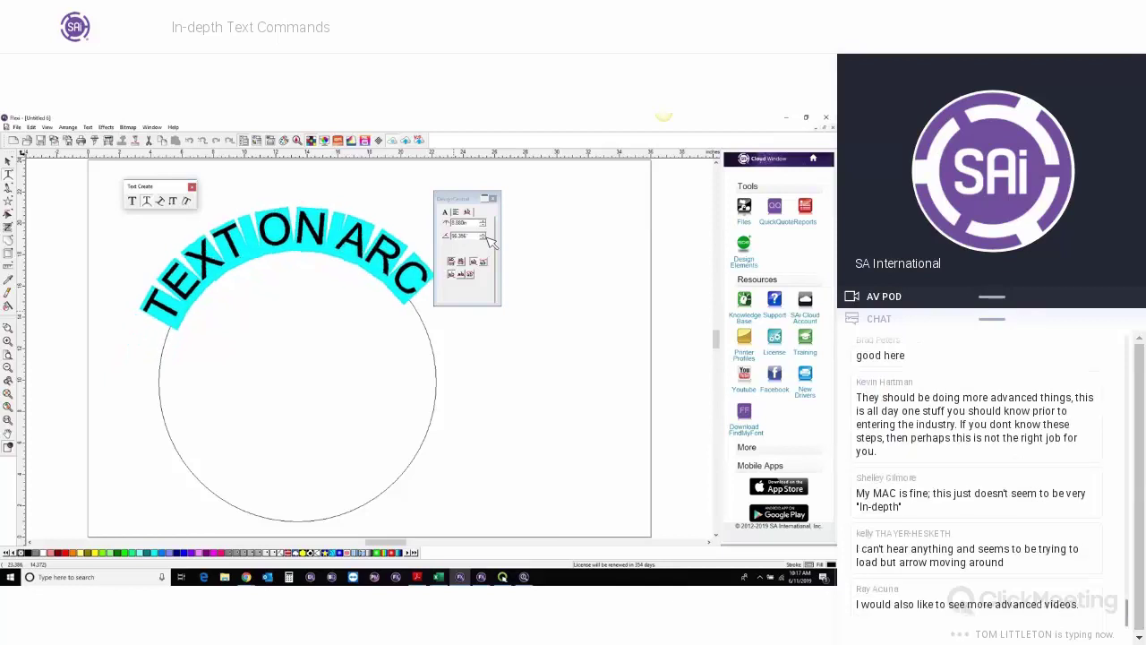
left_click(484, 238)
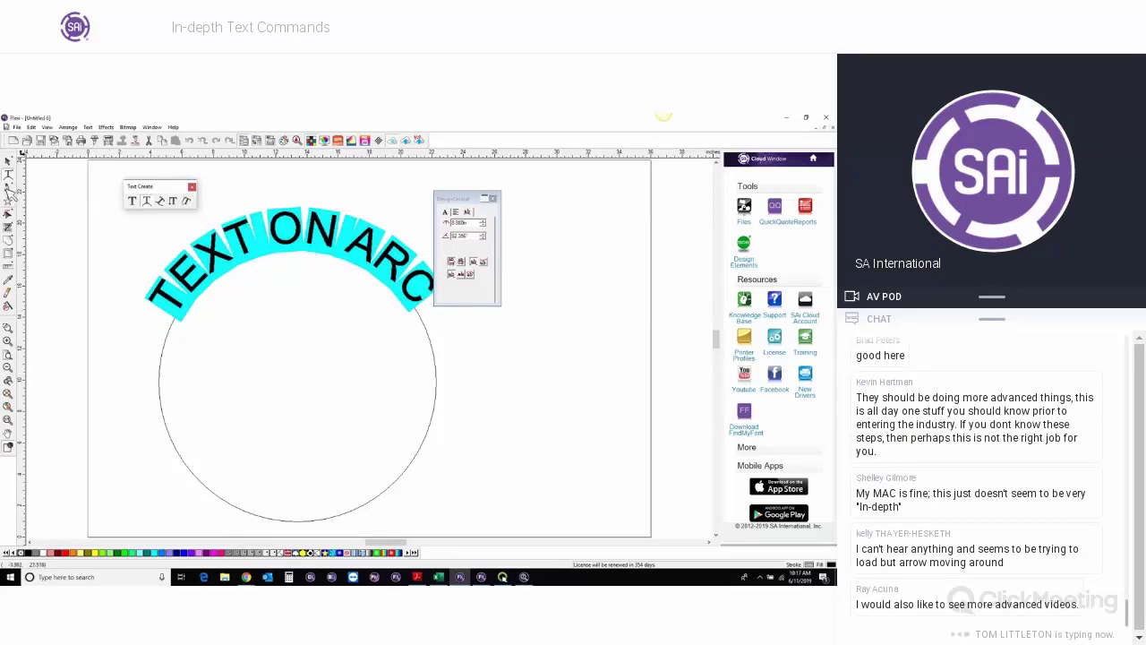
Select the arc text as an object, move its start point down along the circle and bring it back.
left_click(9, 163)
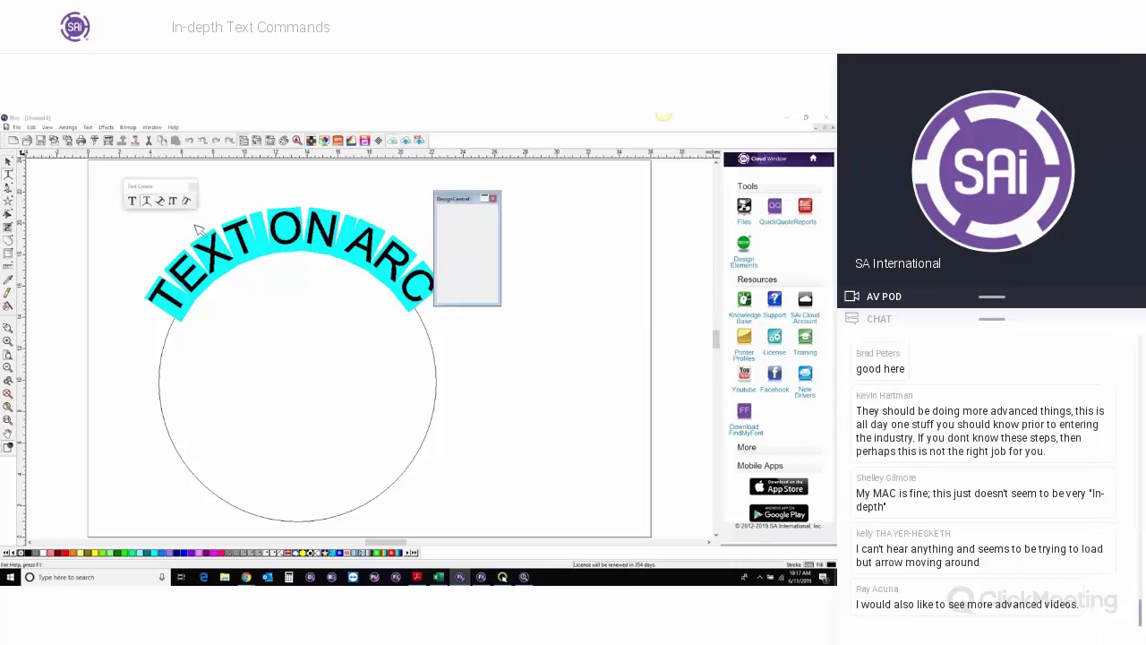
left_click(180, 316)
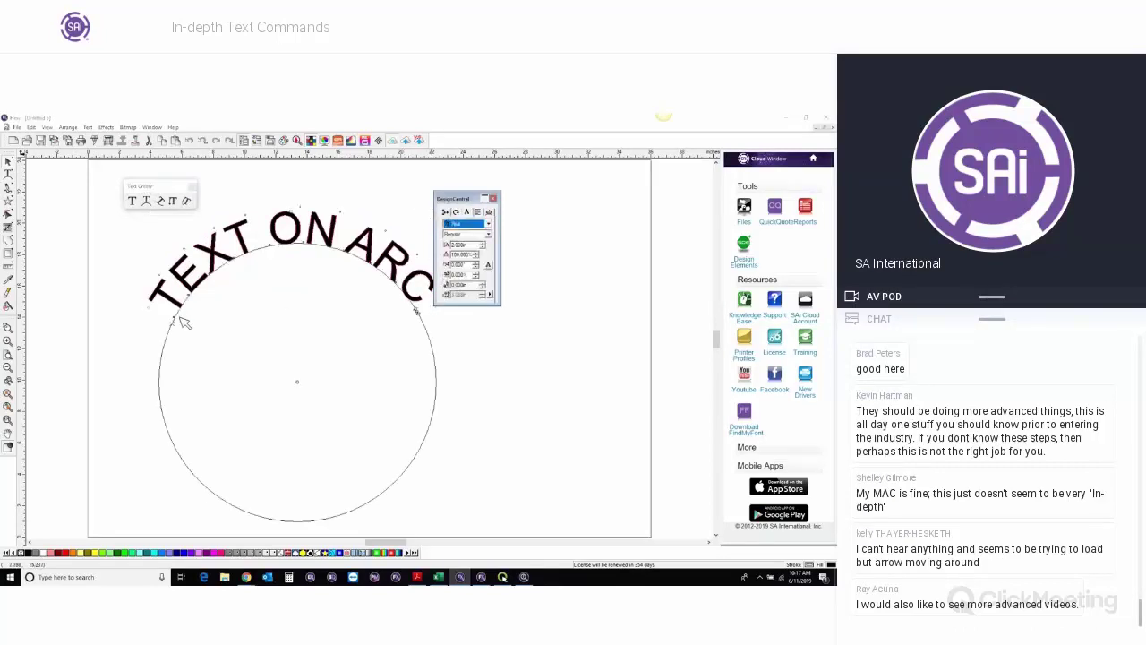
left_click_drag(177, 328, 175, 427)
left_click_drag(173, 415, 174, 318)
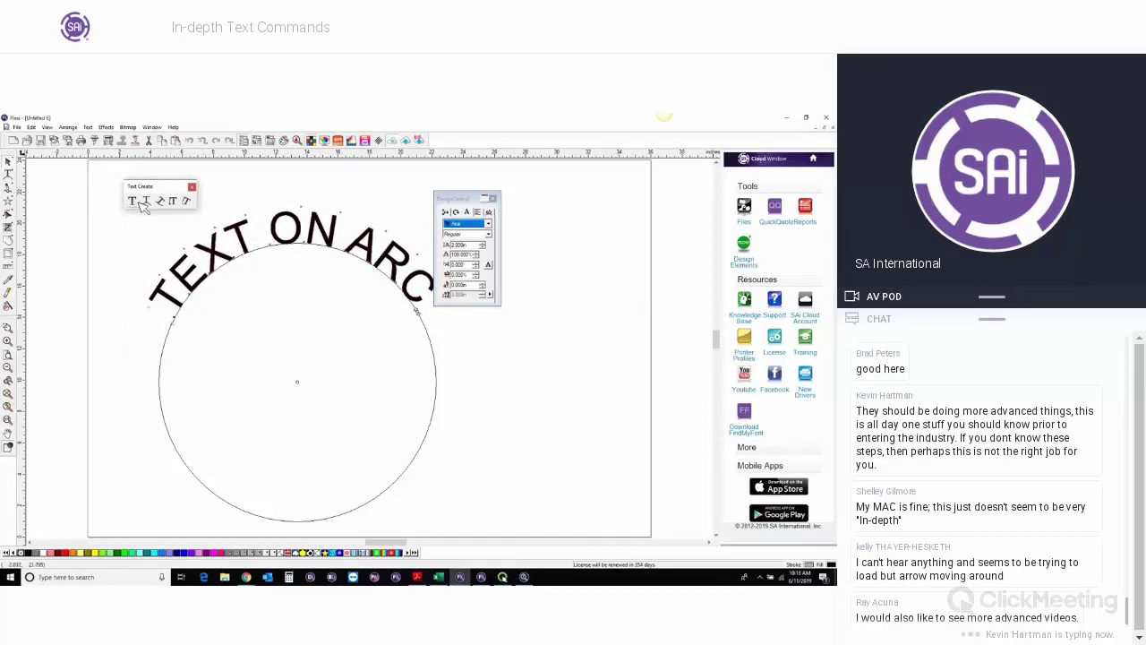
Add the text THE OTER SIDE along the bottom of the same circle, finish editing and deselect the arc text.
left_click(430, 303)
left_click(429, 302)
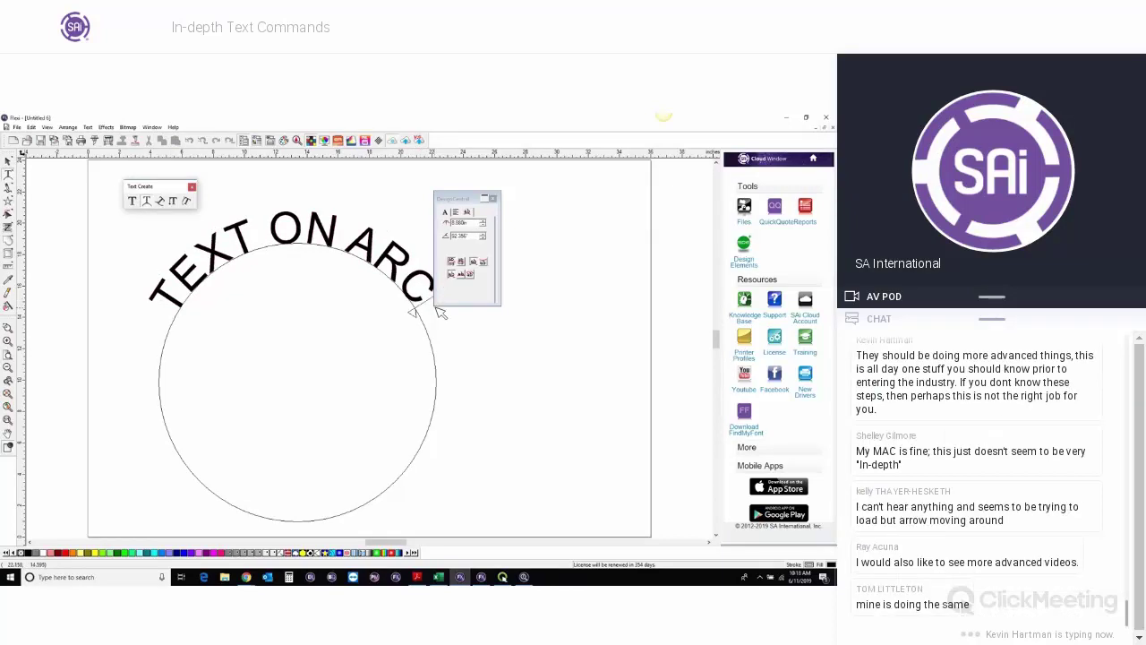
scroll(439, 311, "down", 1)
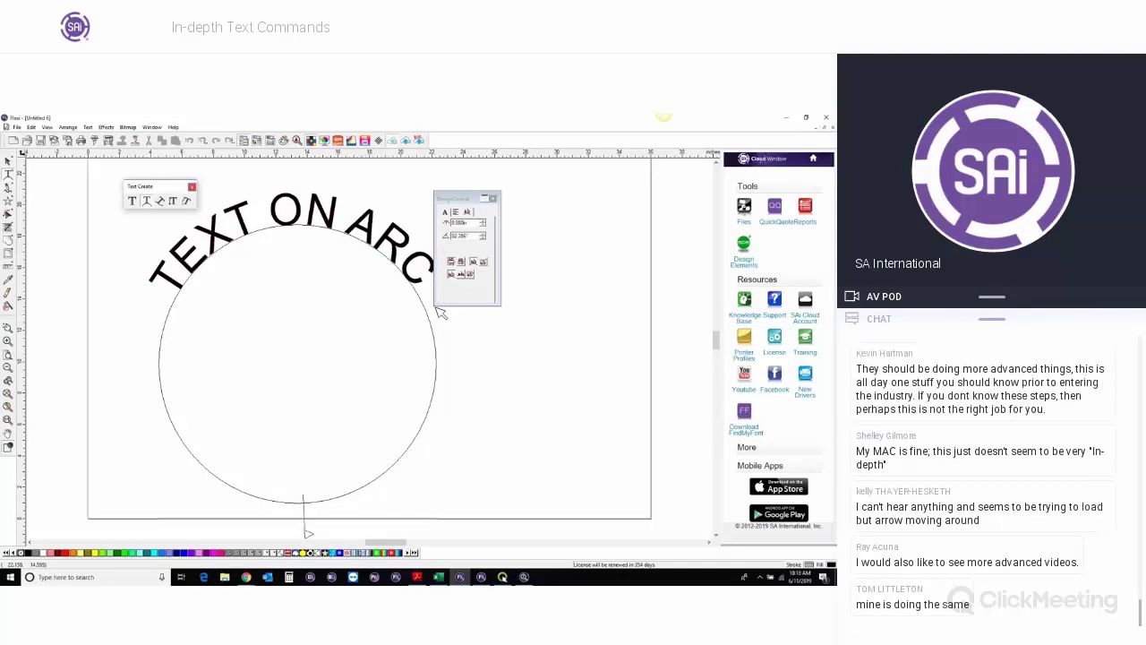
type("THE OT")
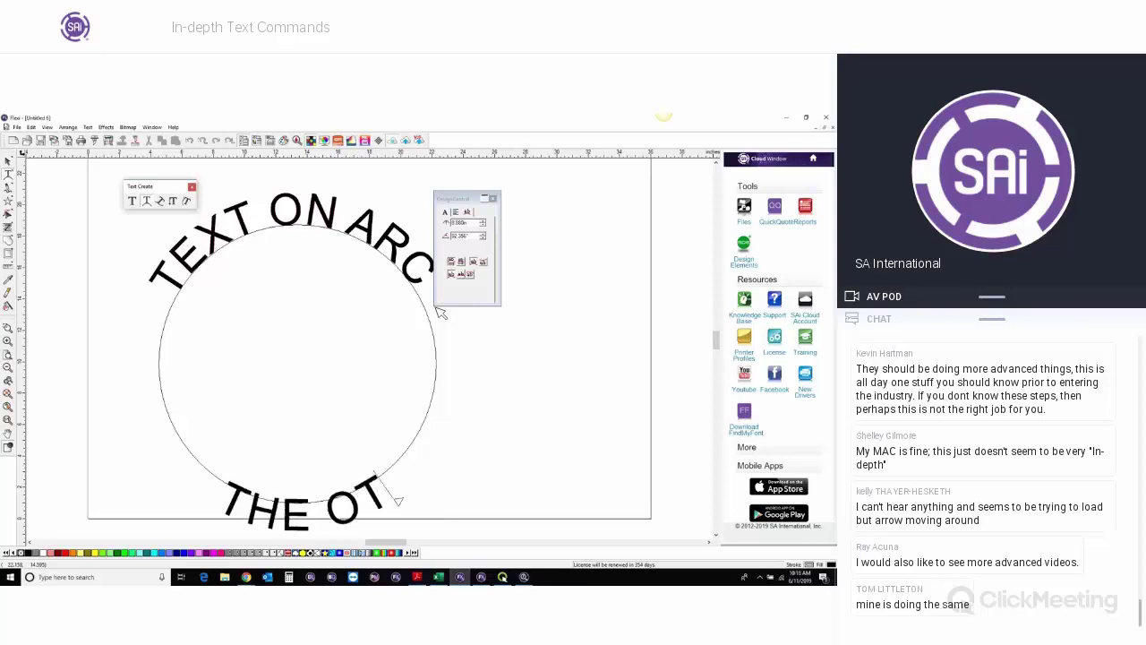
type("ER SIDE")
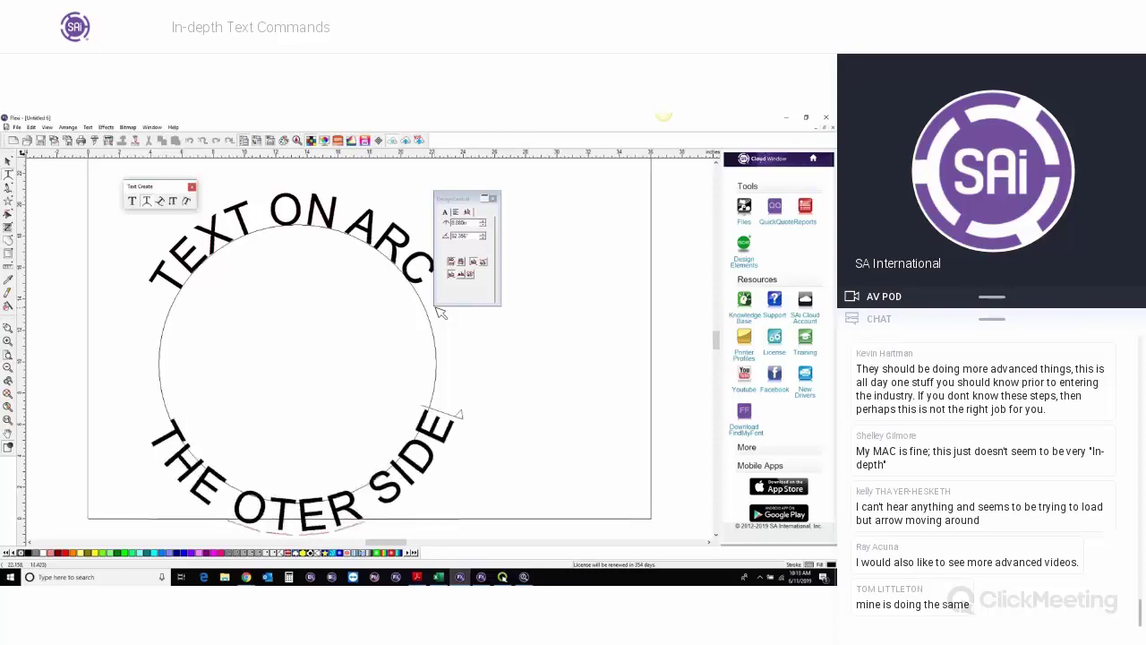
left_click(8, 163)
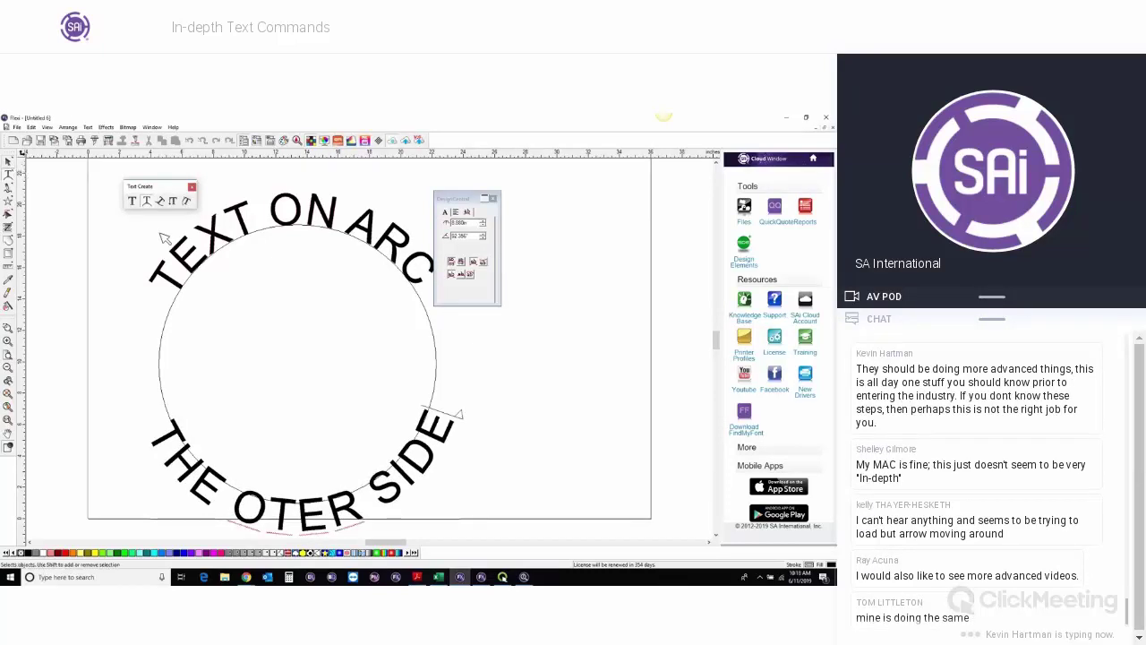
left_click(166, 239)
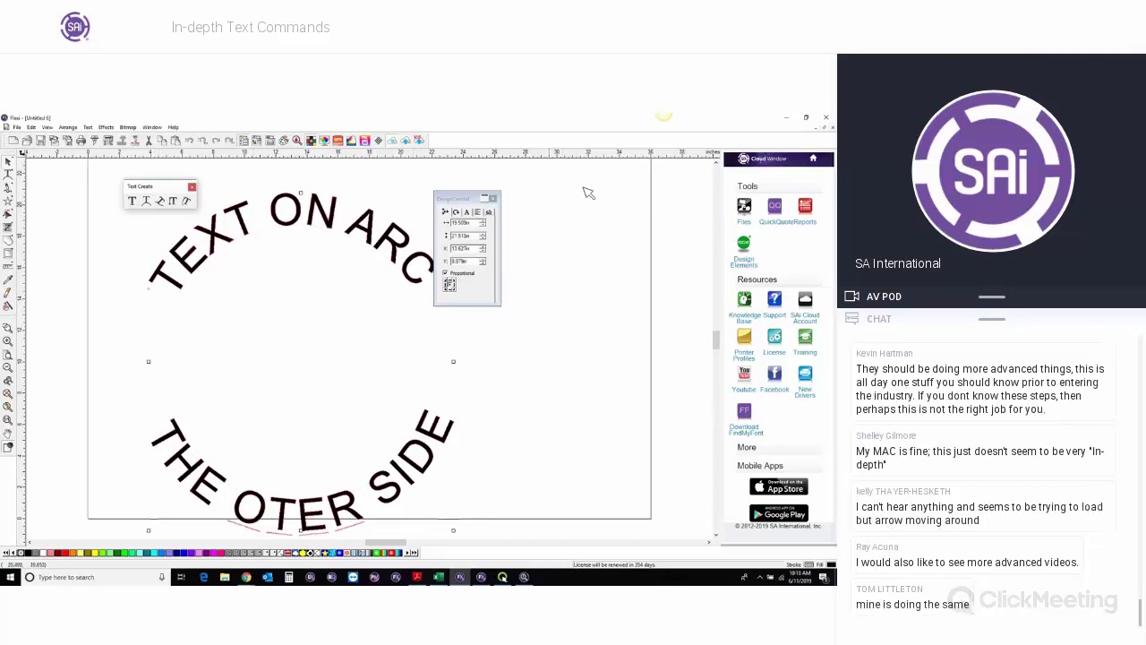
left_click(627, 282)
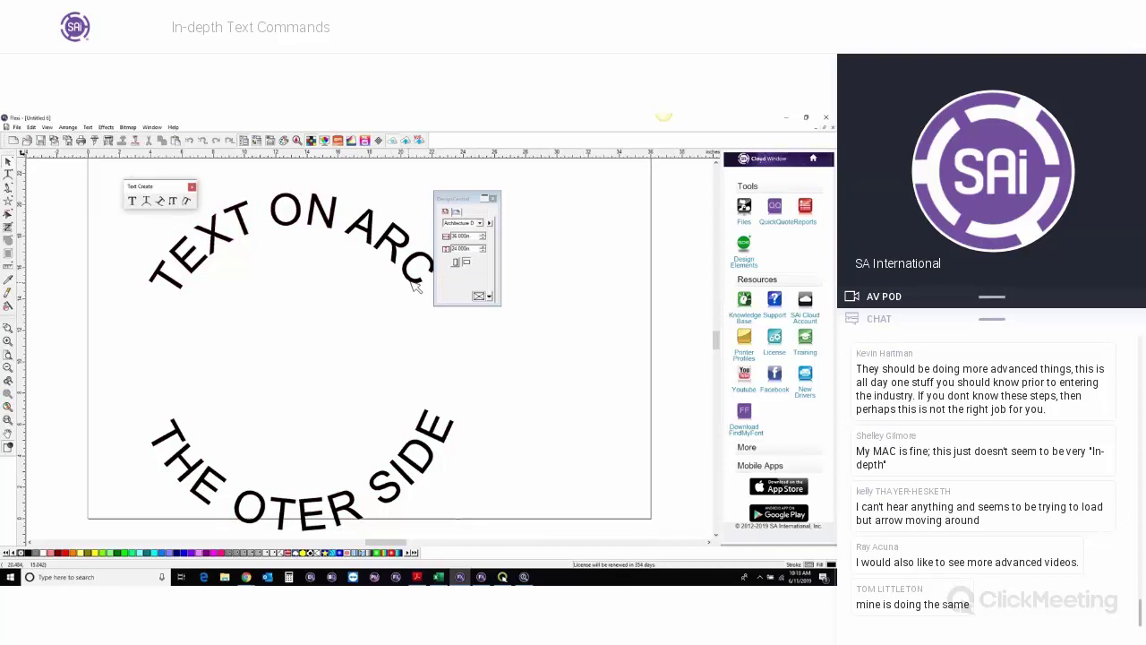
Reopen the circular text for editing, select it as an object and delete it.
left_click(8, 174)
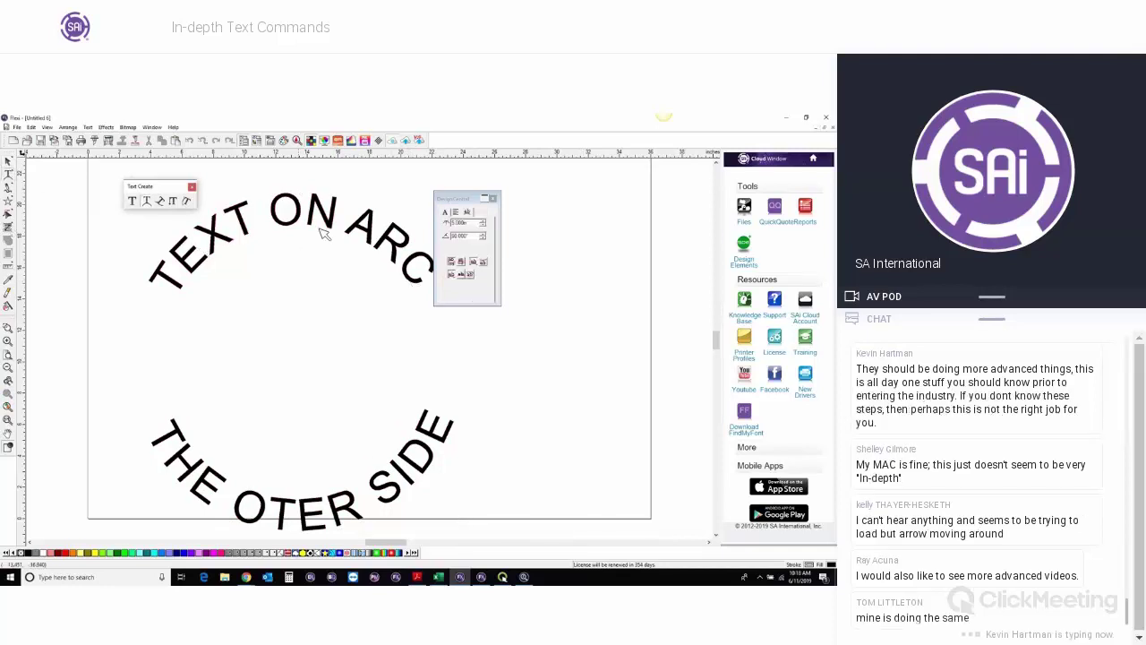
left_click(315, 229)
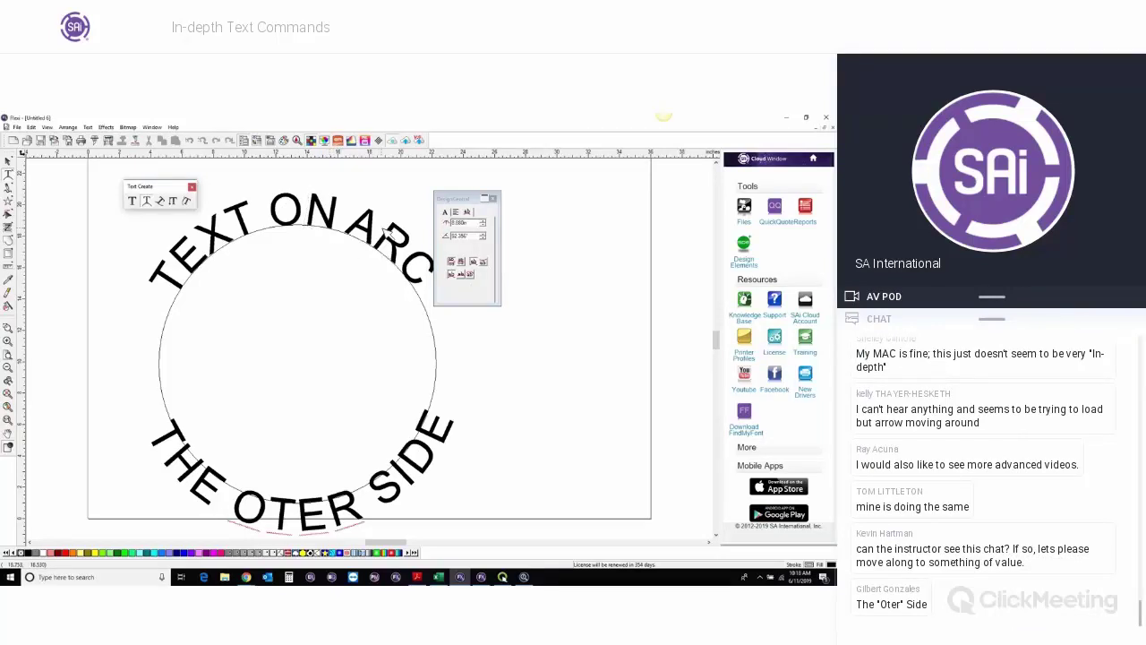
left_click(11, 164)
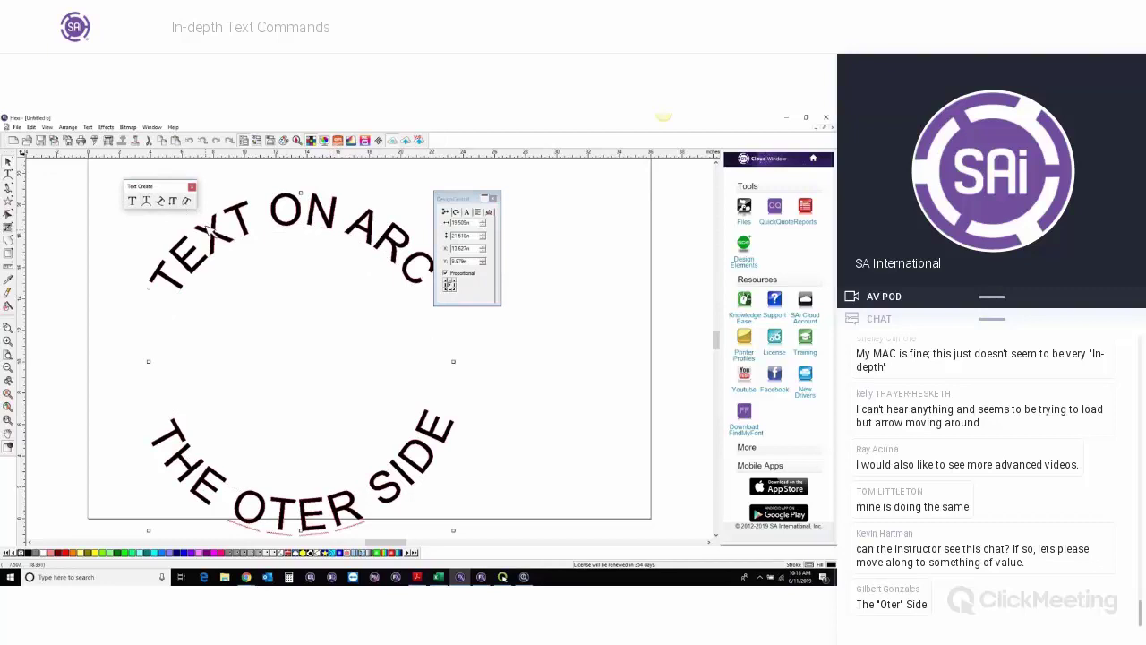
key("Delete")
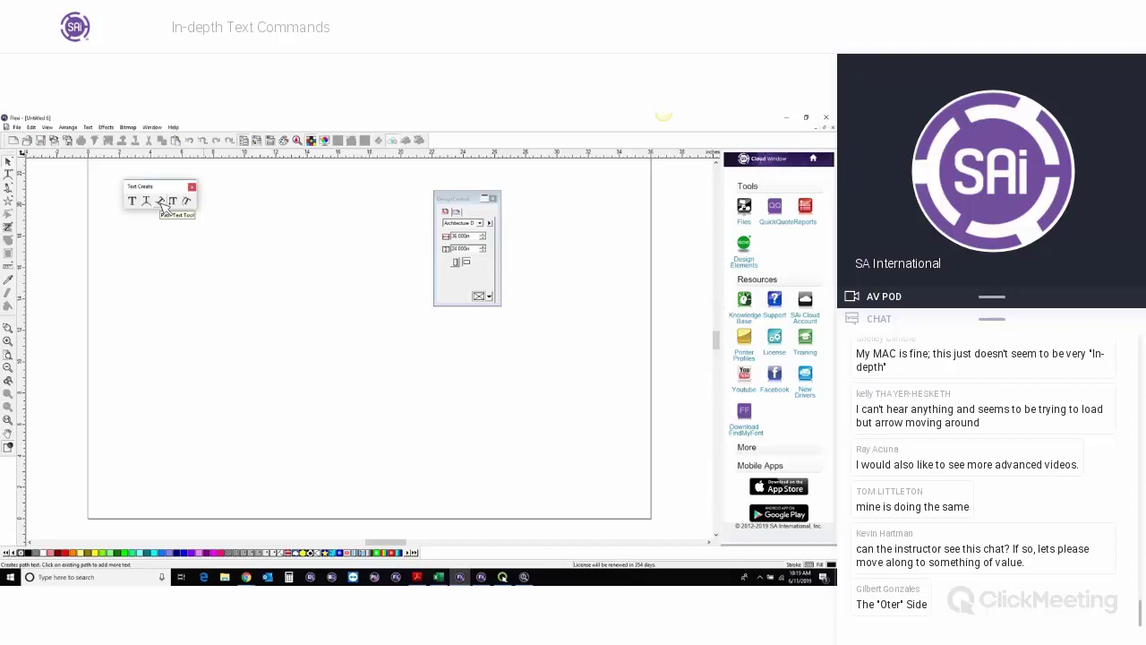
Draw a freehand wavy path across most of the page, rising at its start and dipping past the middle.
left_click(161, 203)
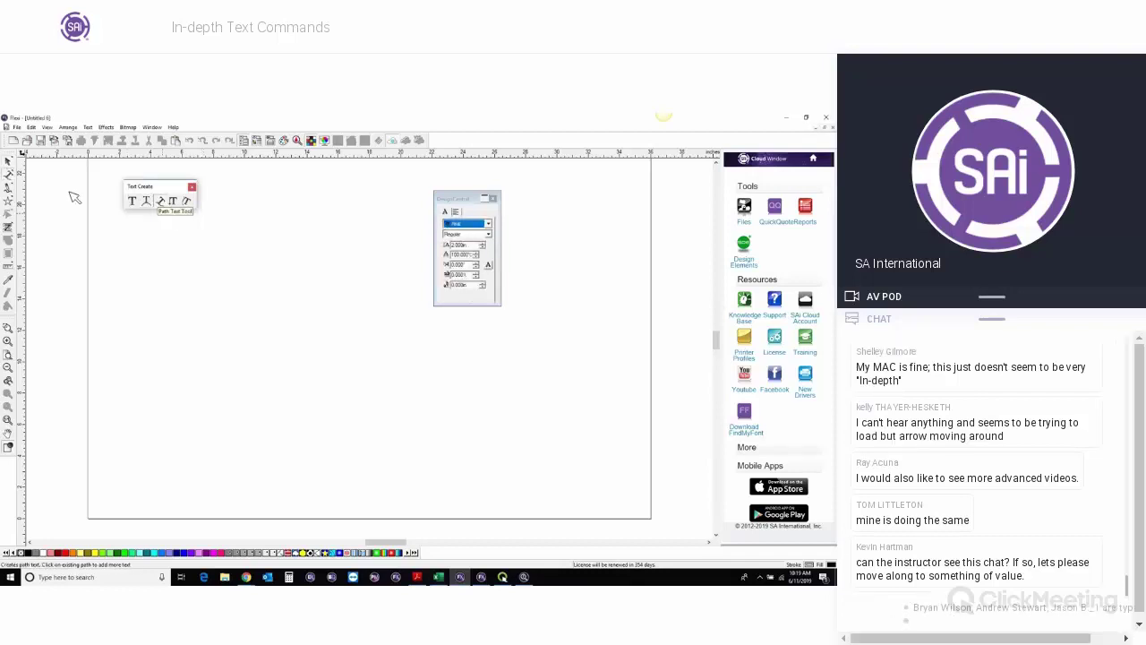
left_click(9, 188)
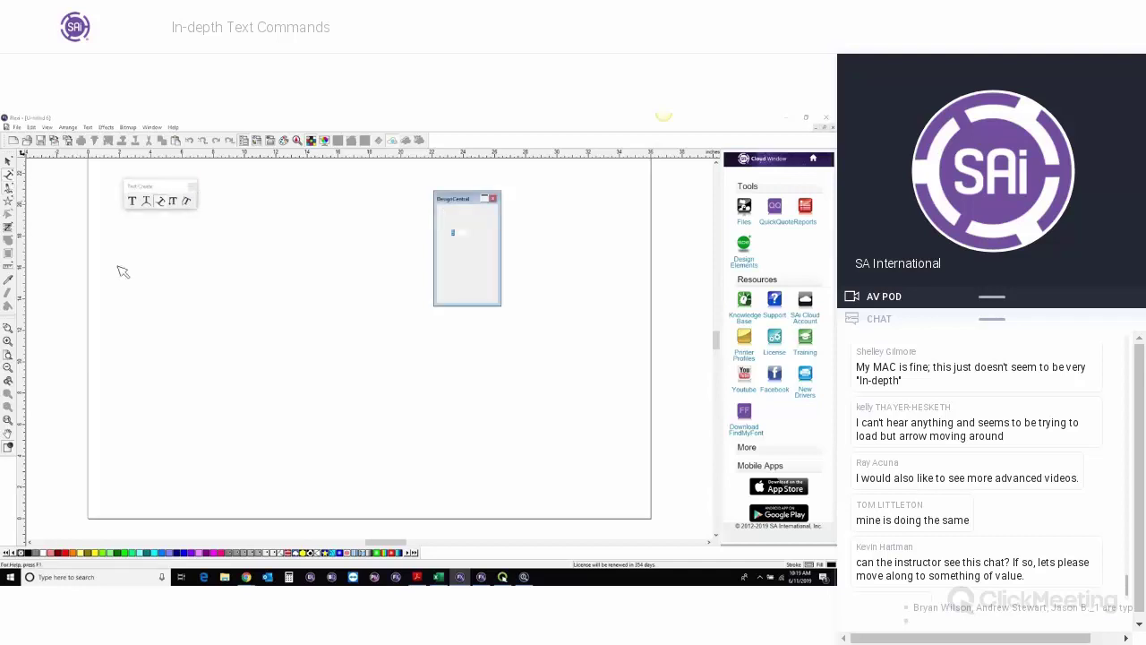
mouse_move(104, 295)
left_mouse_down()
mouse_move(170, 276)
mouse_move(215, 284)
mouse_move(256, 331)
mouse_move(359, 393)
mouse_move(535, 330)
left_mouse_up()
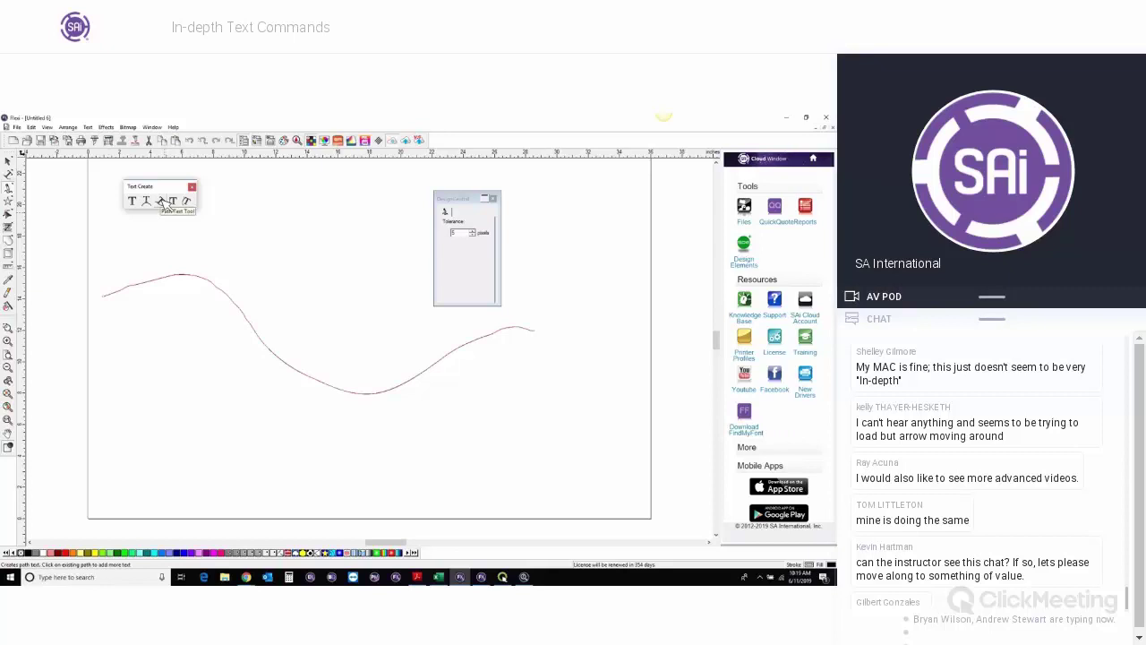
Add path text reading TEXT ON PATH from near the start of the wavy path, correcting its misspelled first word to the suggested TEXT.
left_click(164, 203)
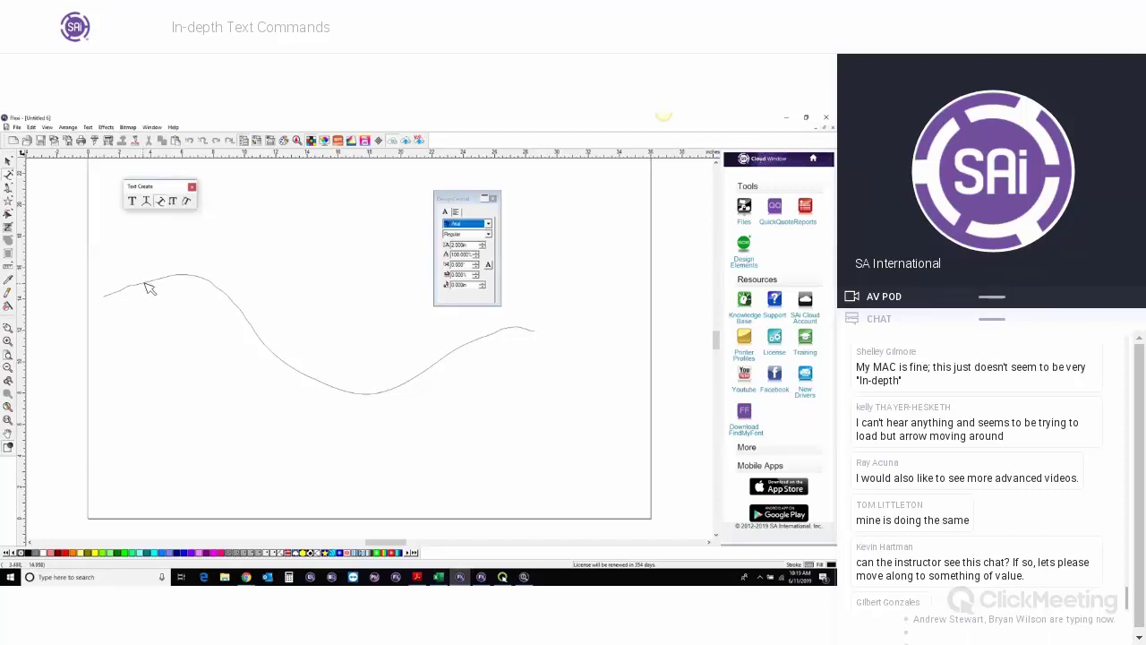
left_click(145, 284)
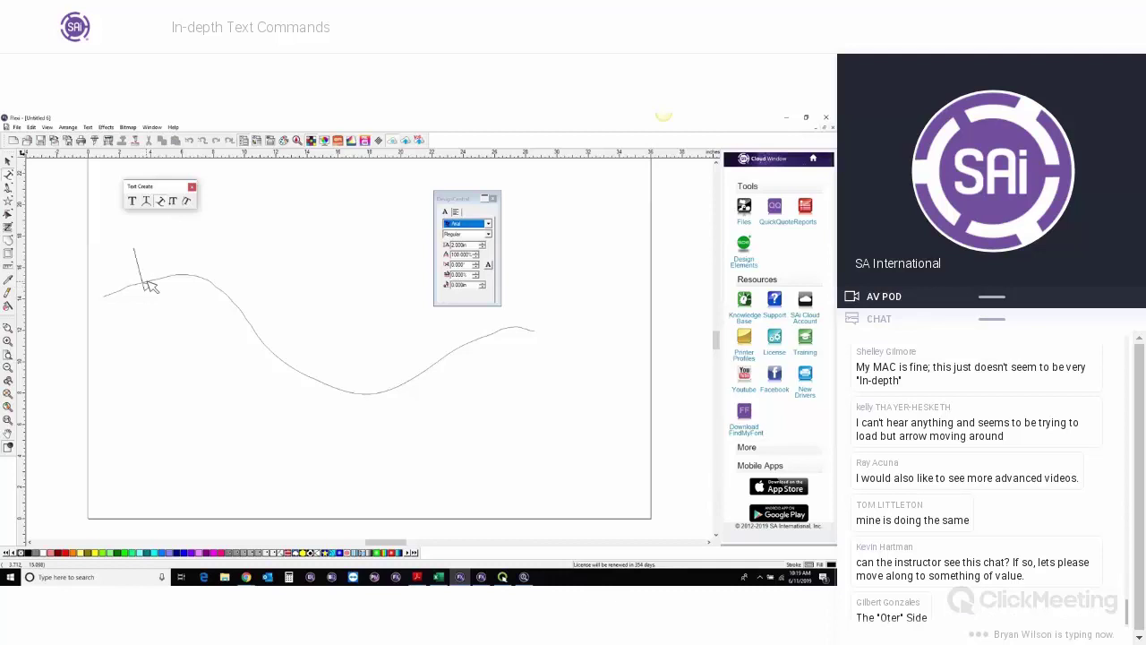
type("TE")
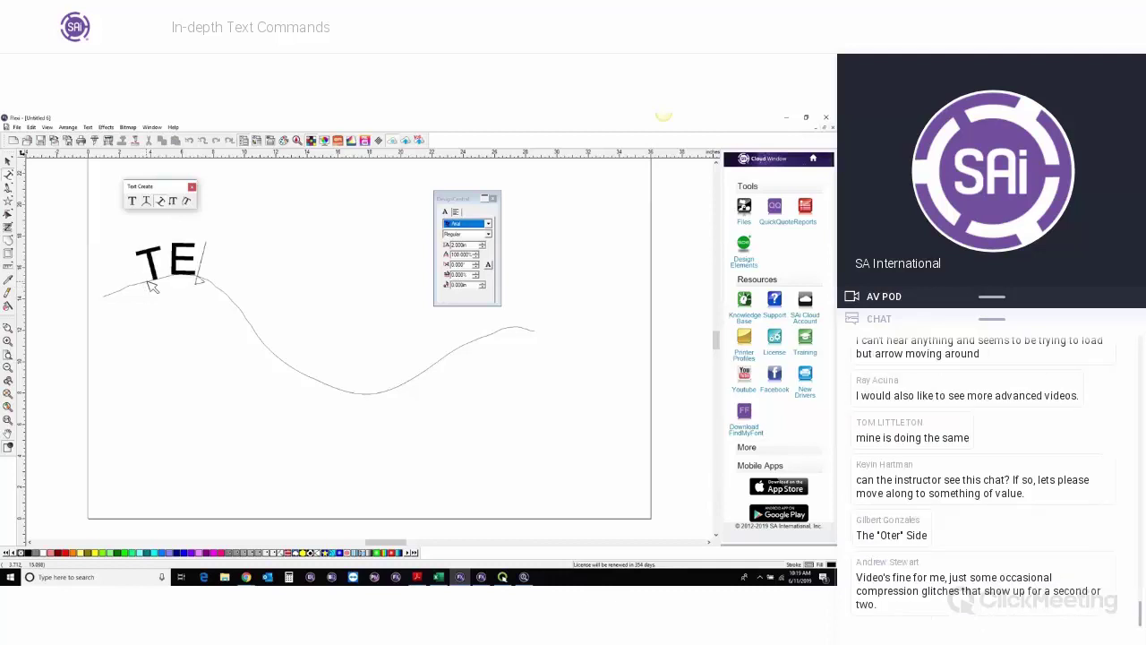
type("XHON")
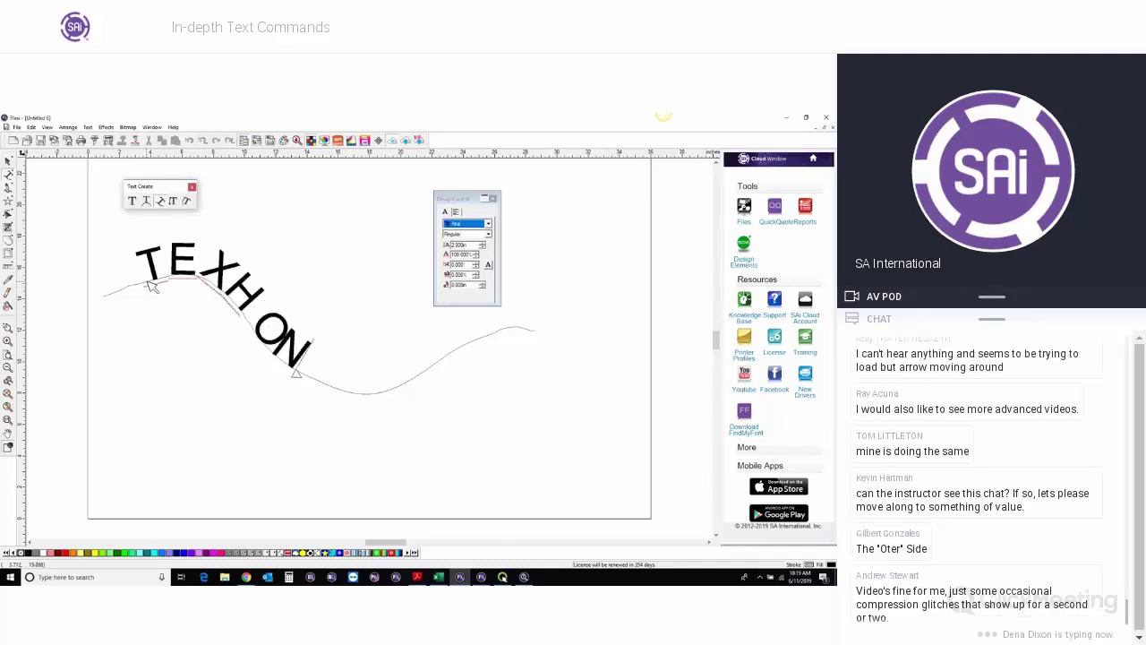
type(" PATH")
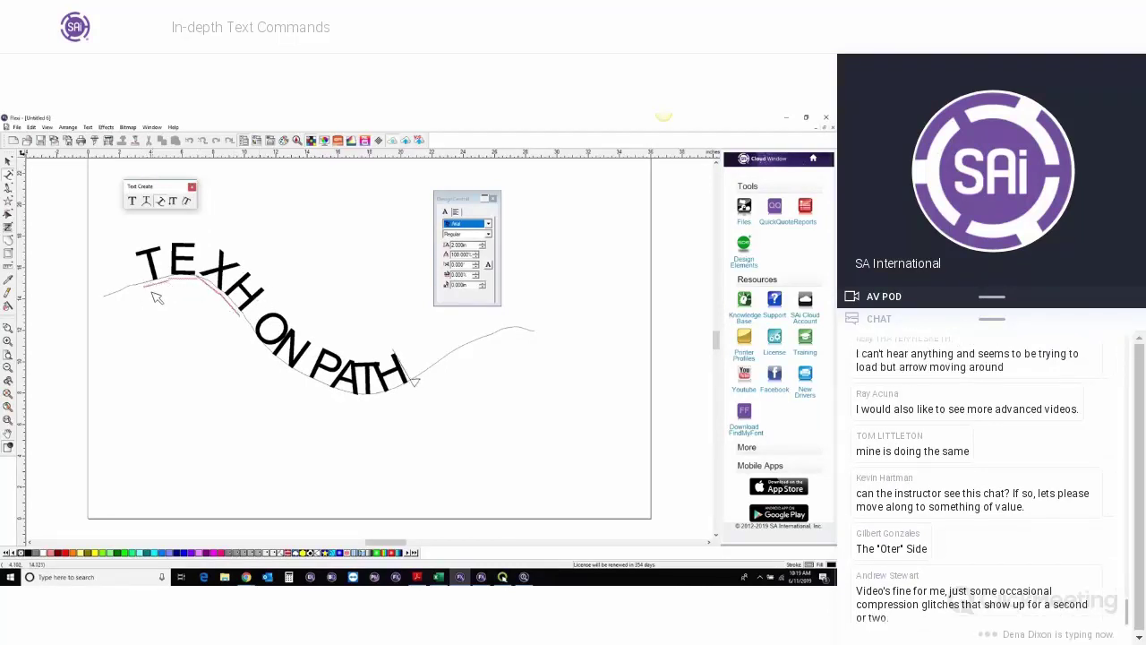
right_click(211, 276)
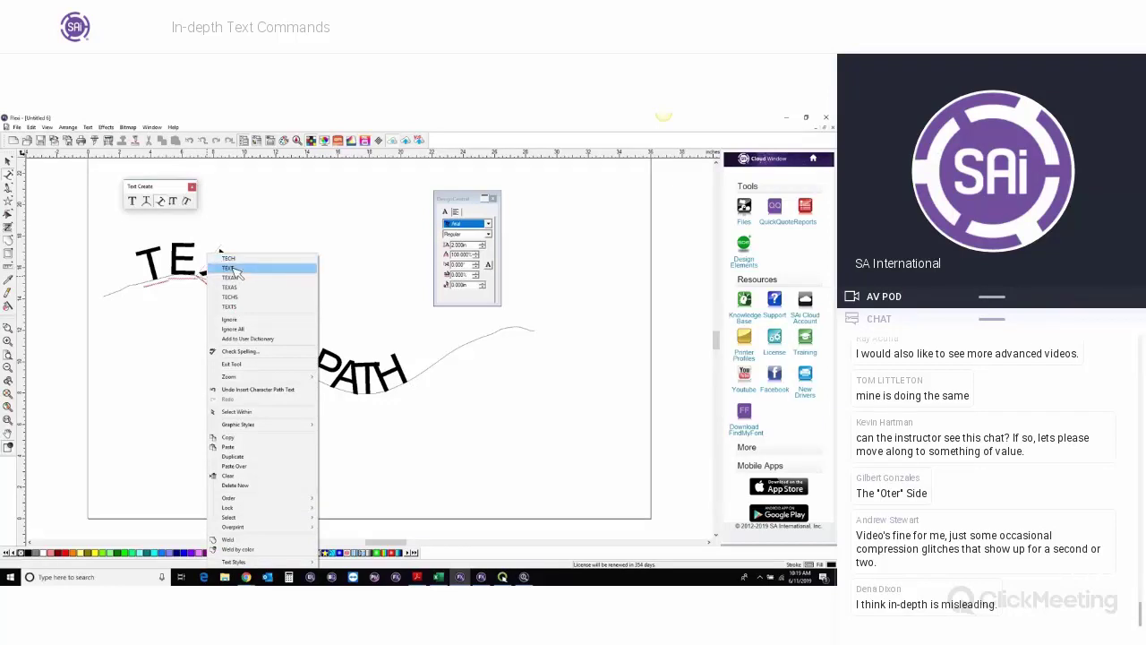
left_click(231, 269)
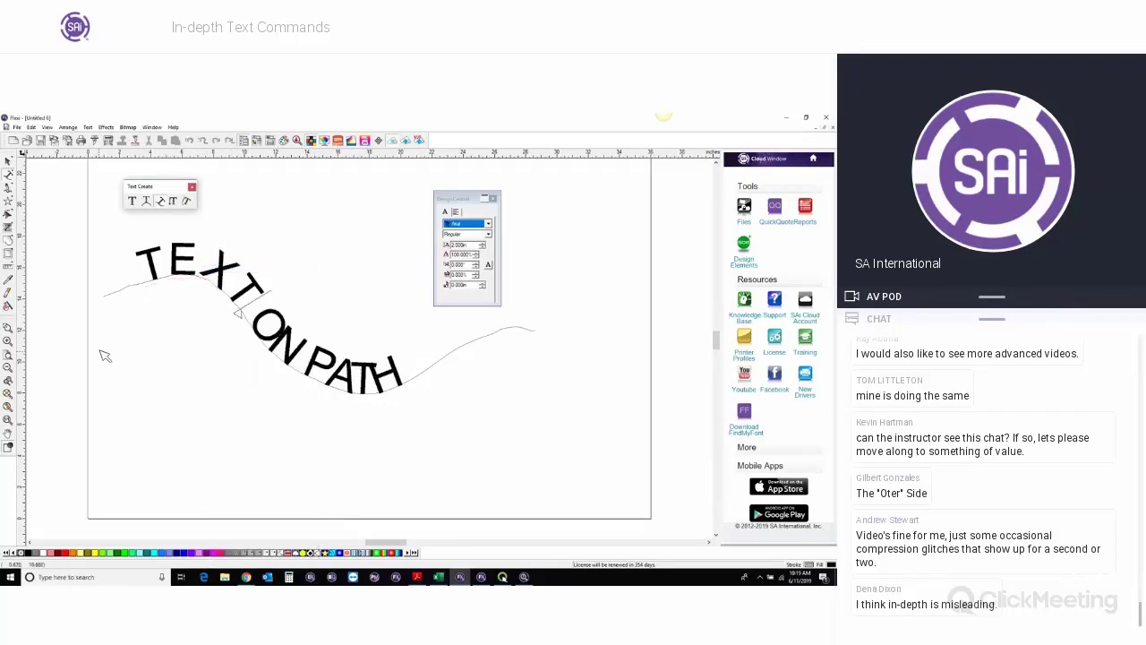
Select the path text as an object, shift its start point slightly forward along the path and widen the spacing between its words.
left_click(9, 162)
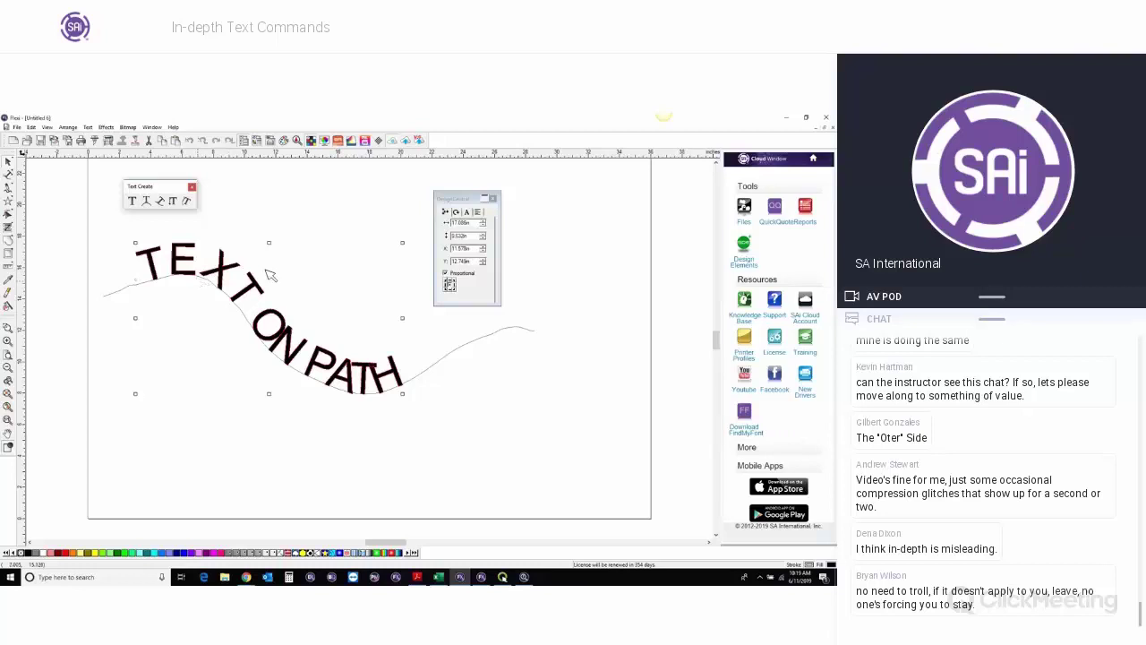
left_click(469, 212)
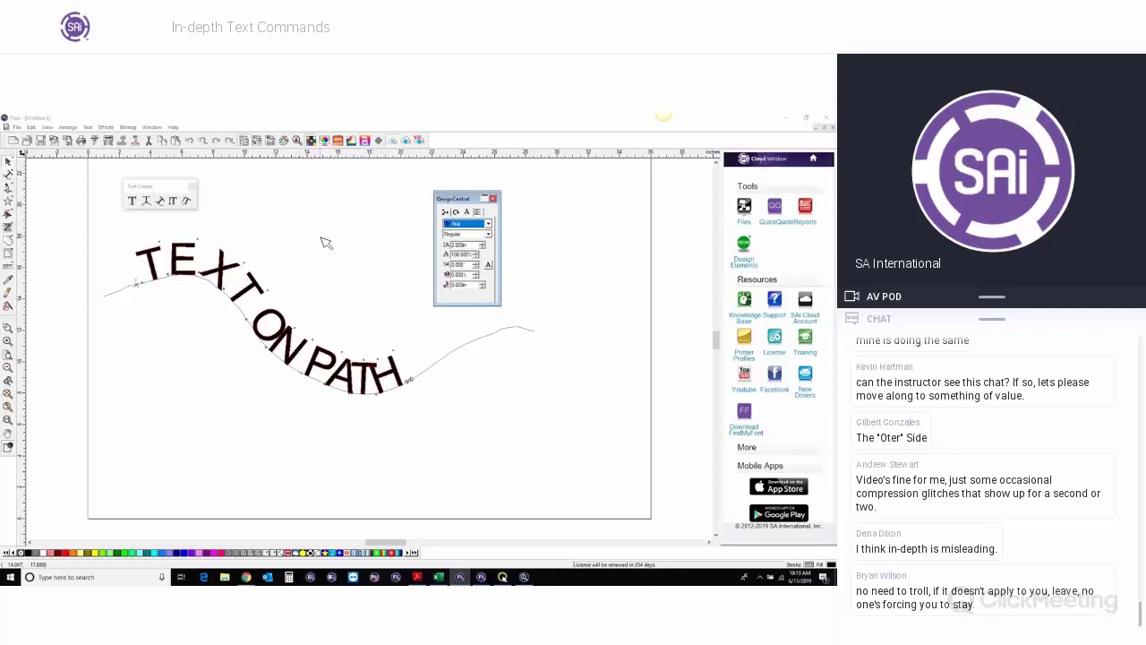
left_click(140, 286)
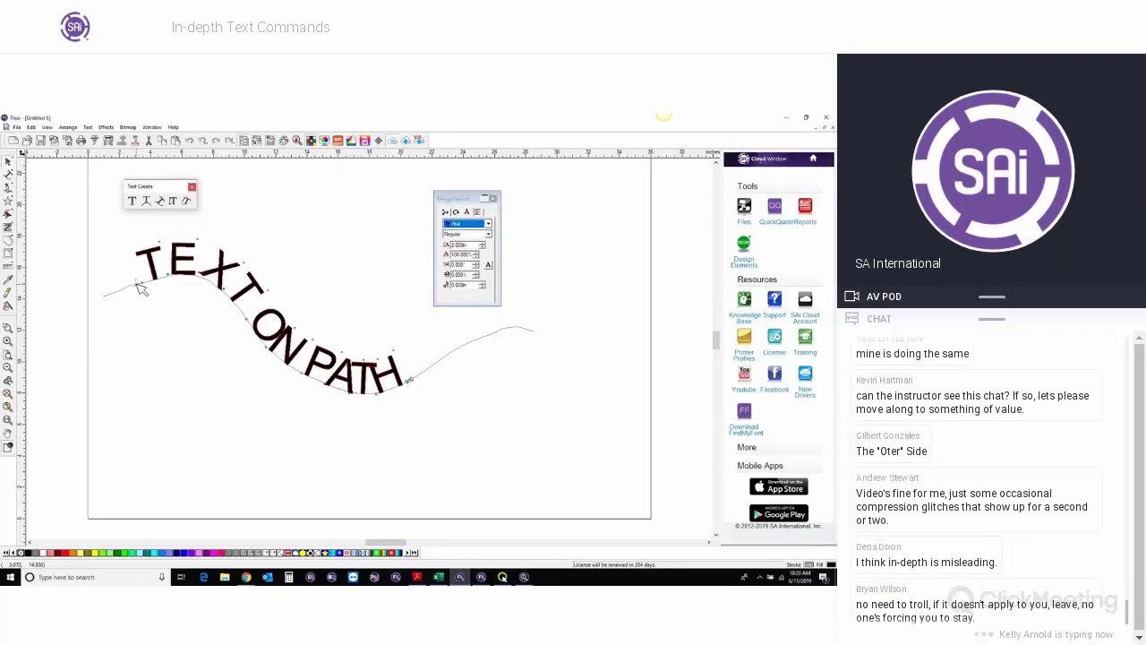
left_click_drag(140, 286, 163, 300)
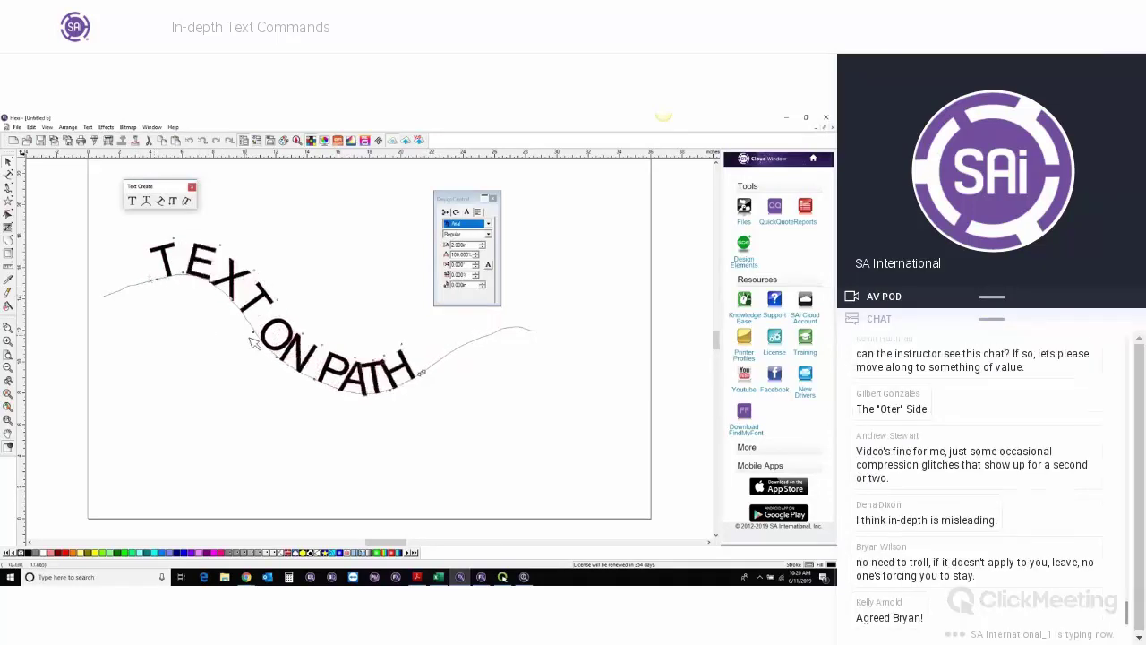
left_click_drag(256, 332, 395, 378)
left_click_drag(272, 352, 390, 397)
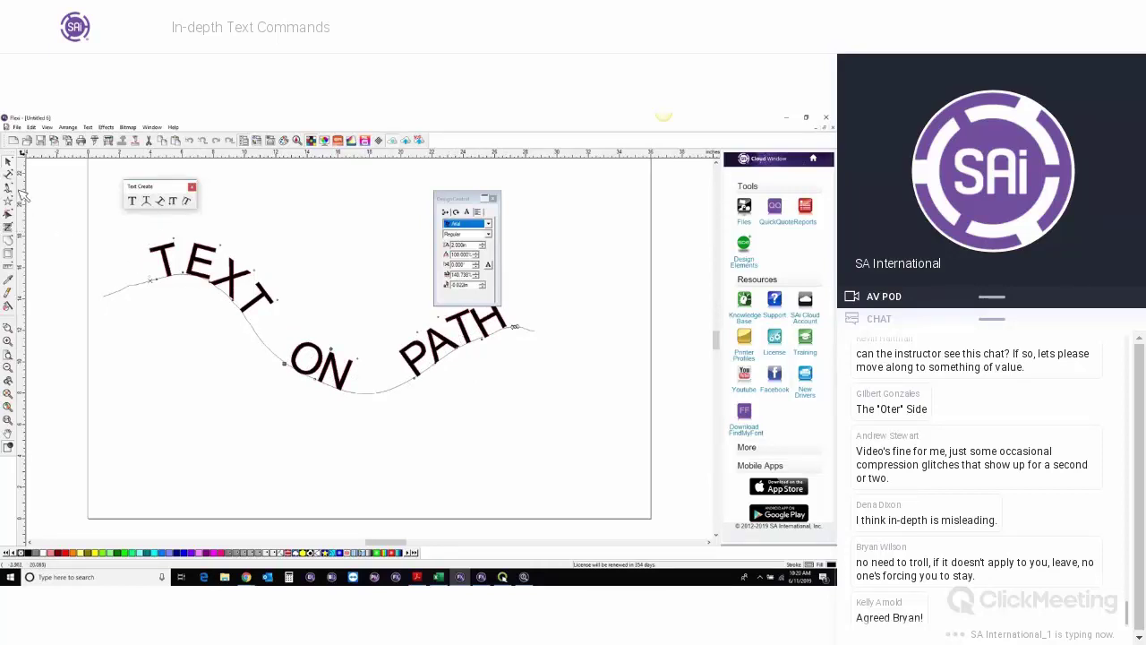
Edit the wavy path's points beneath the text, reshaping the curve around the word ON and its lowest dip.
left_click_drag(11, 218, 71, 219)
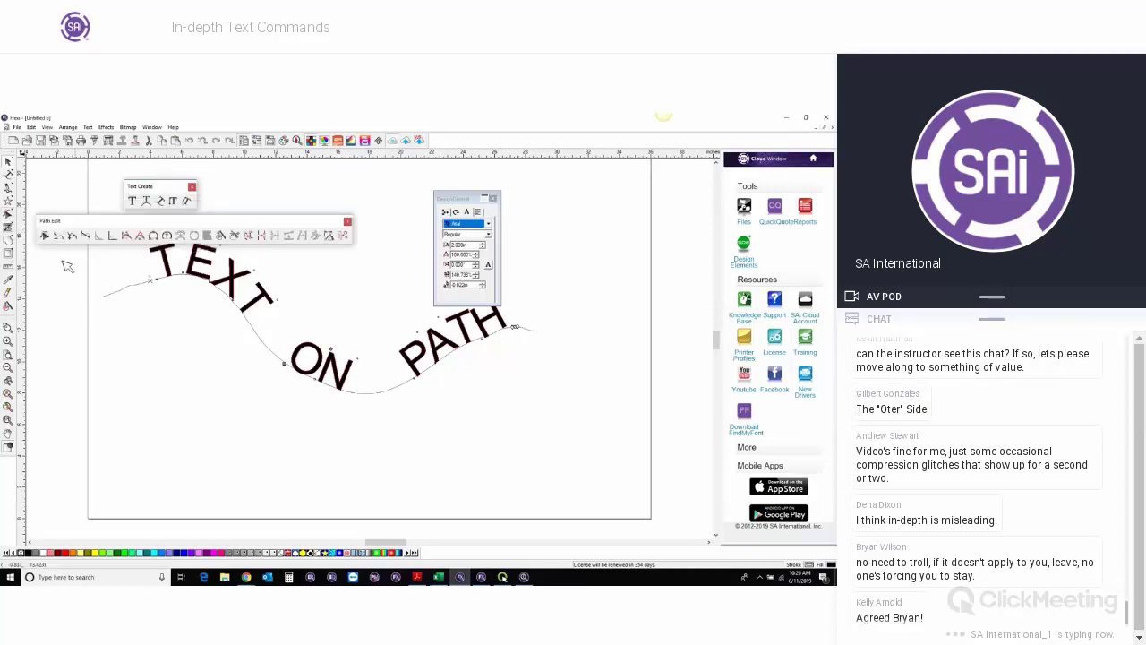
left_click(162, 292)
left_click(156, 284)
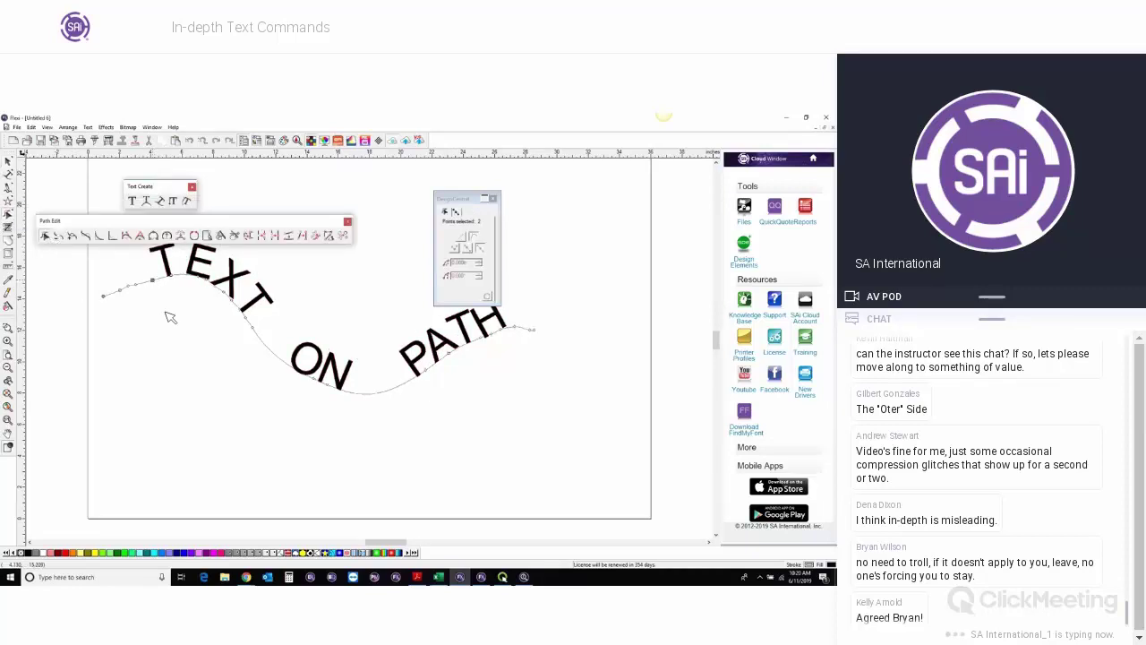
left_click(291, 371)
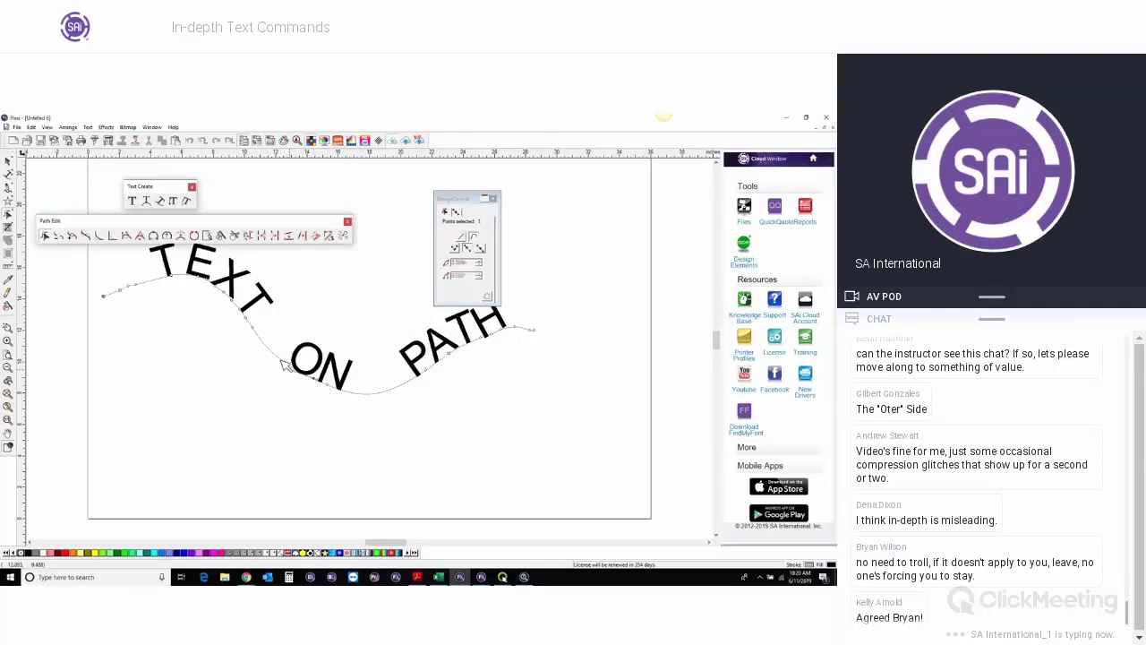
left_click(333, 389)
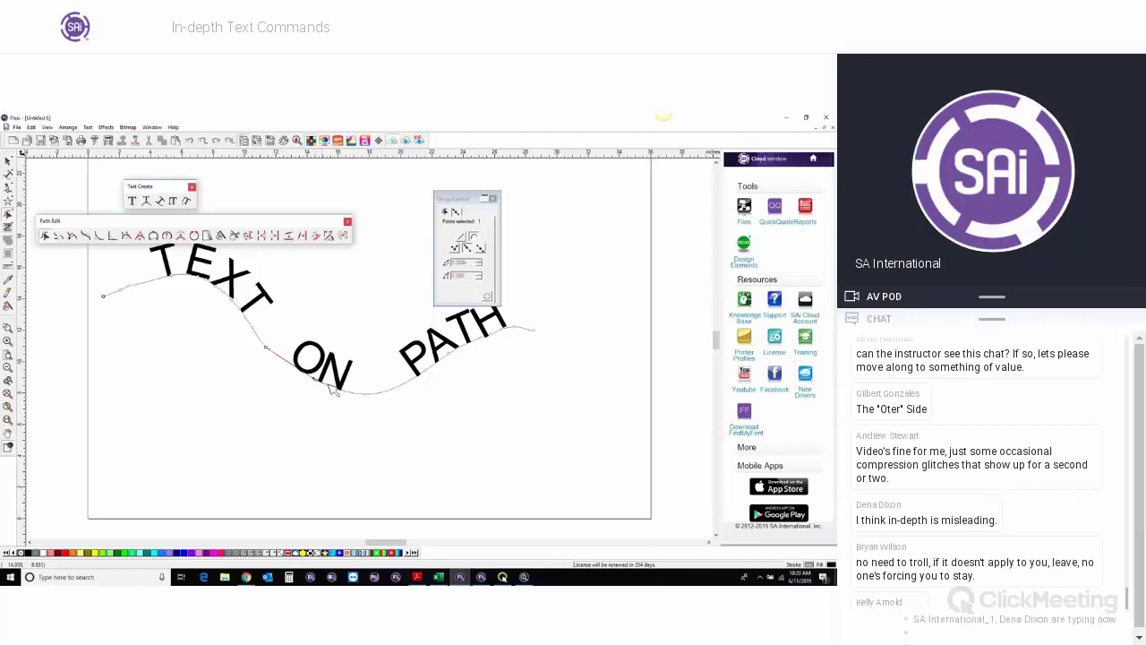
left_click(390, 399)
left_click_drag(390, 399, 361, 396)
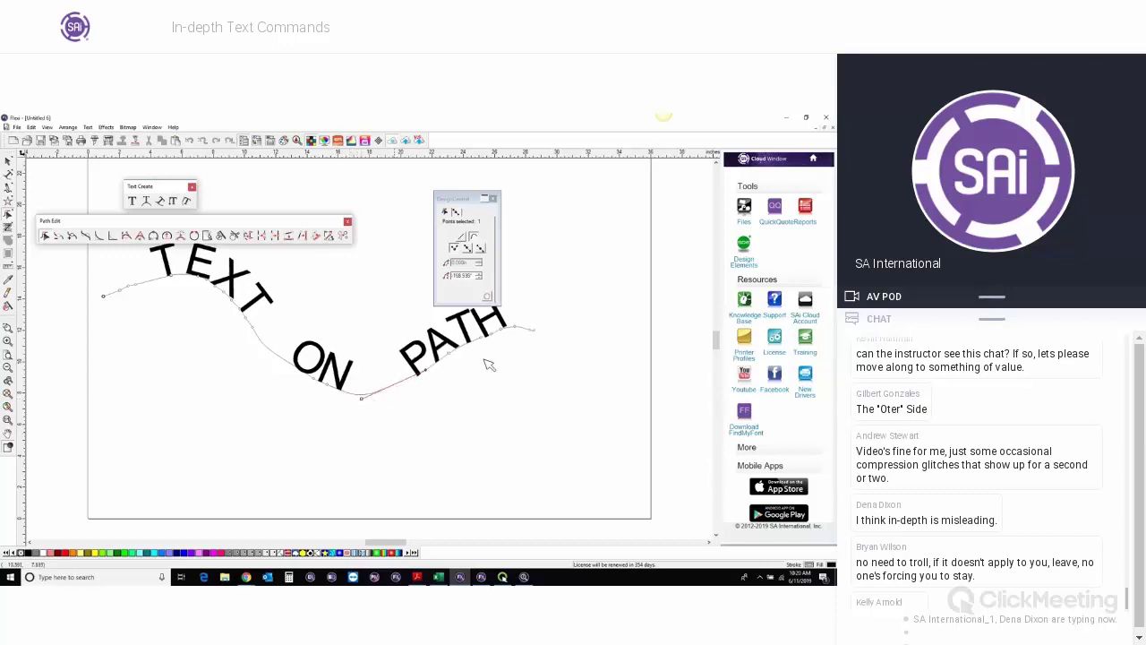
left_click(509, 333)
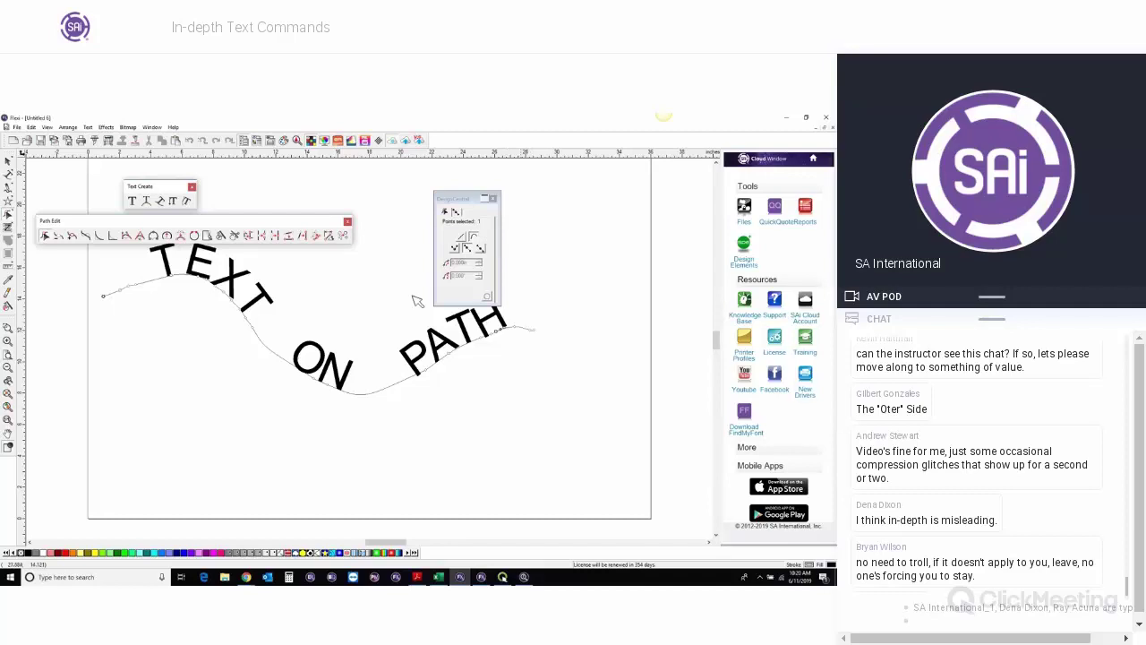
Delete the text on the path and the wavy path itself.
left_click(238, 284)
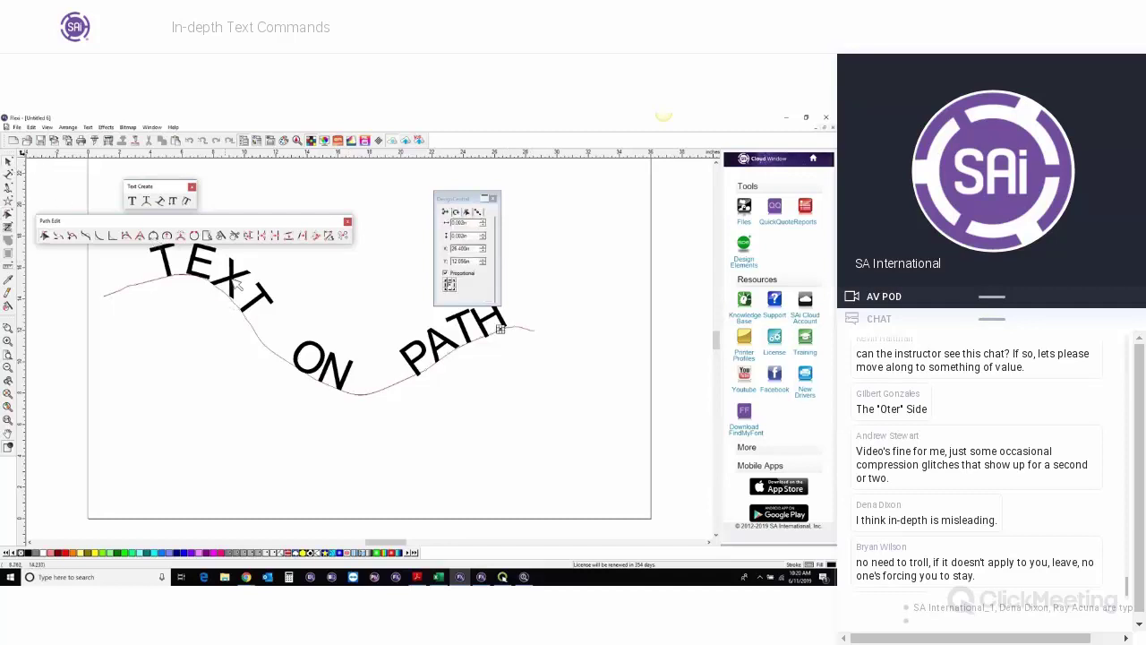
left_click(237, 283)
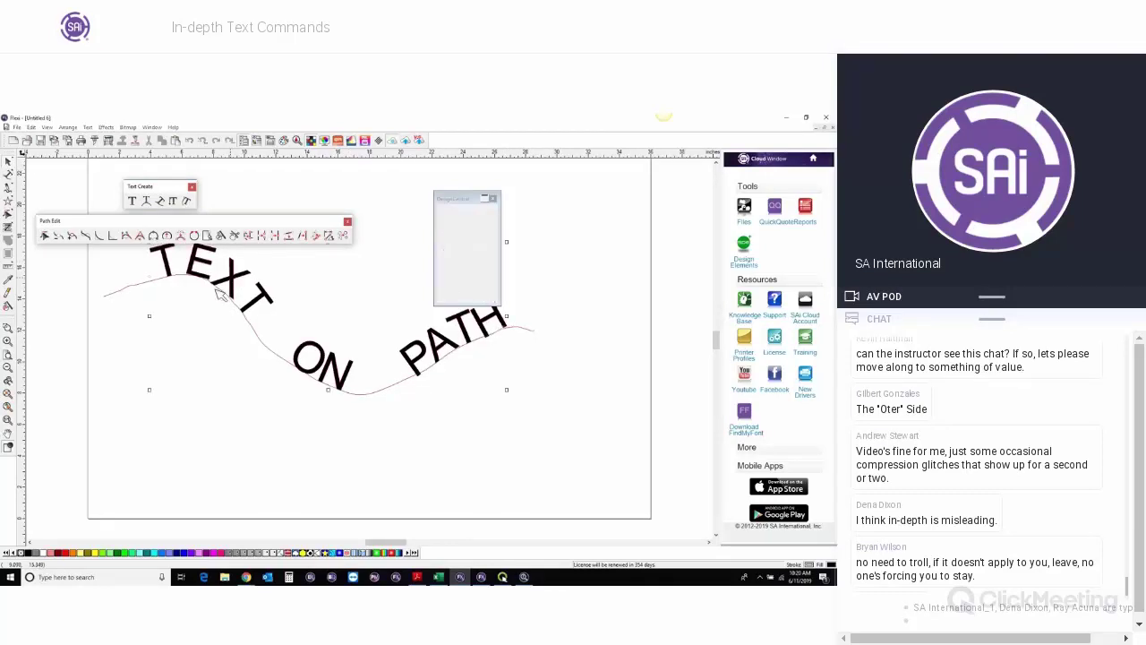
key("Delete")
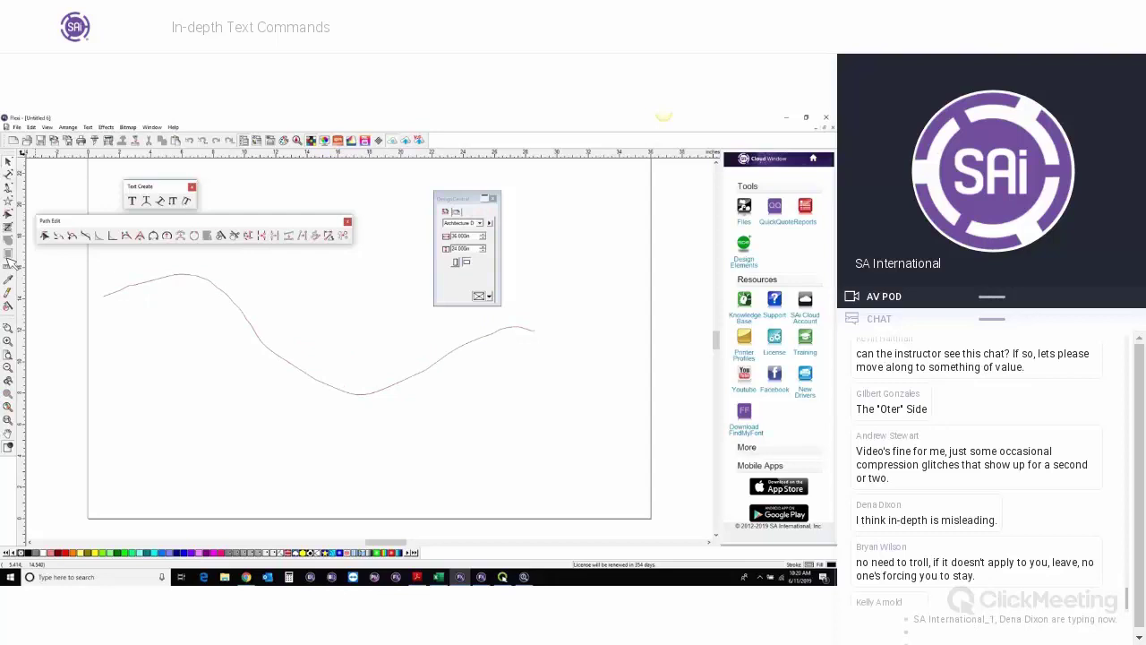
left_click(256, 332)
key("Delete")
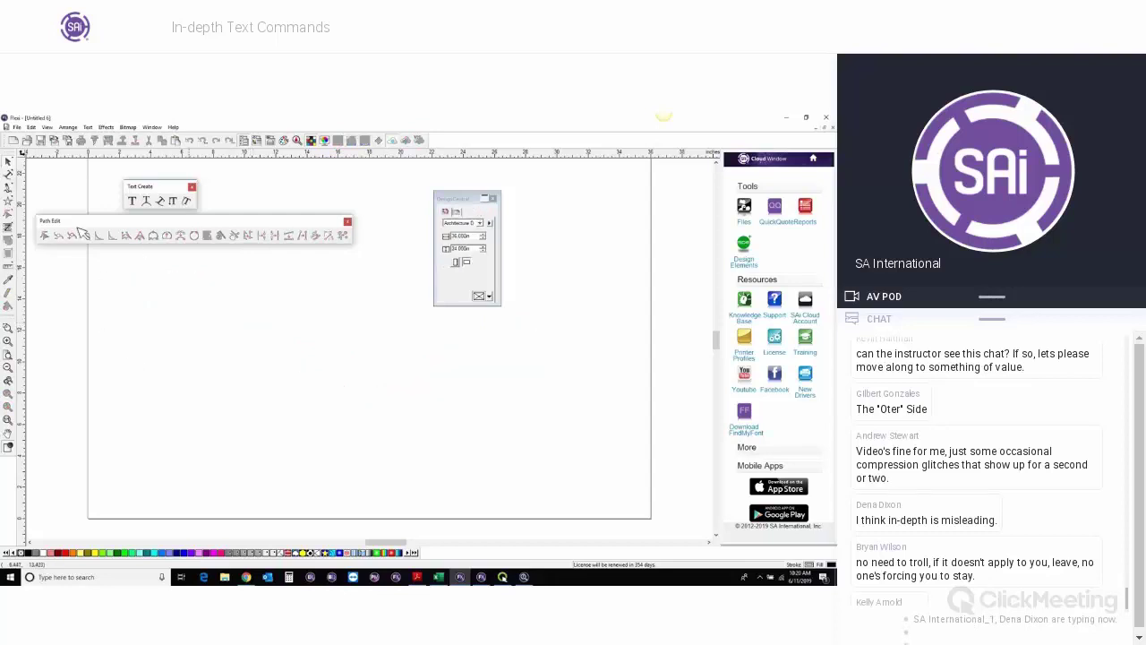
Draw a five-pointed star about 15 in wide and 14.4 in high, close the path editing tools and fill the star light yellow.
left_click(11, 202)
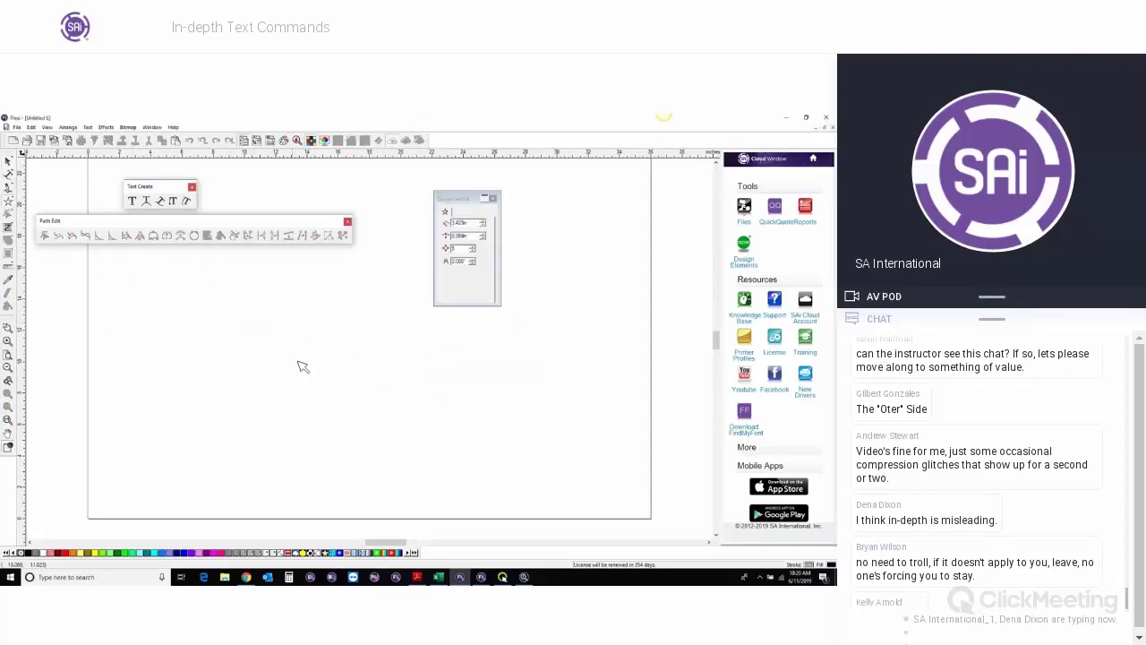
left_click_drag(302, 366, 366, 441)
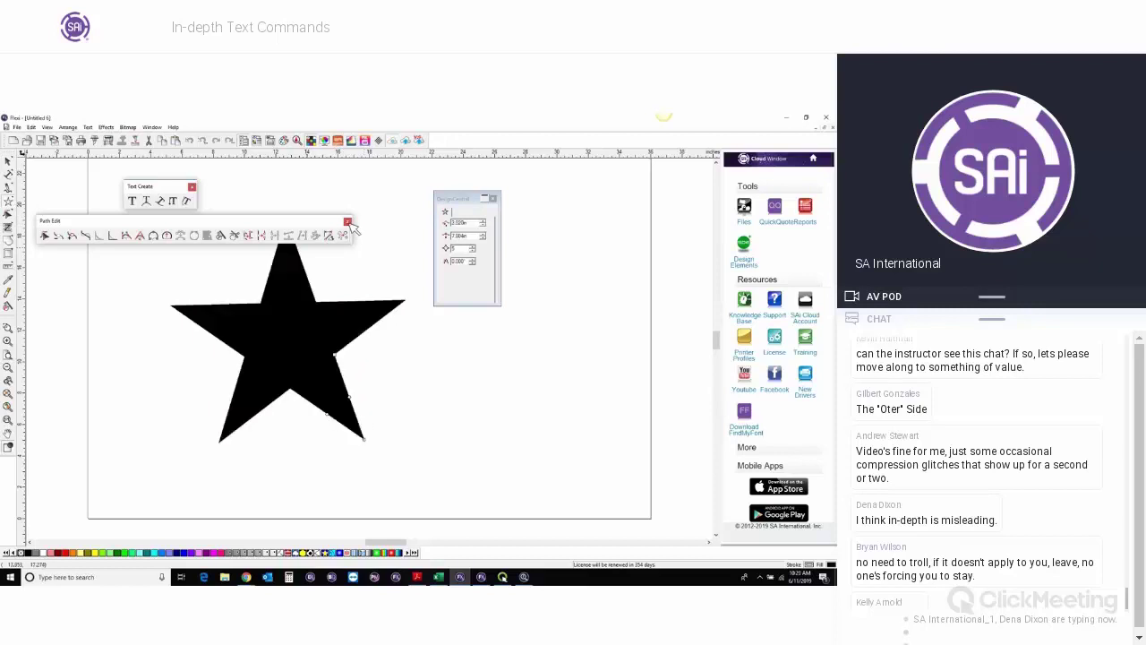
left_click(348, 222)
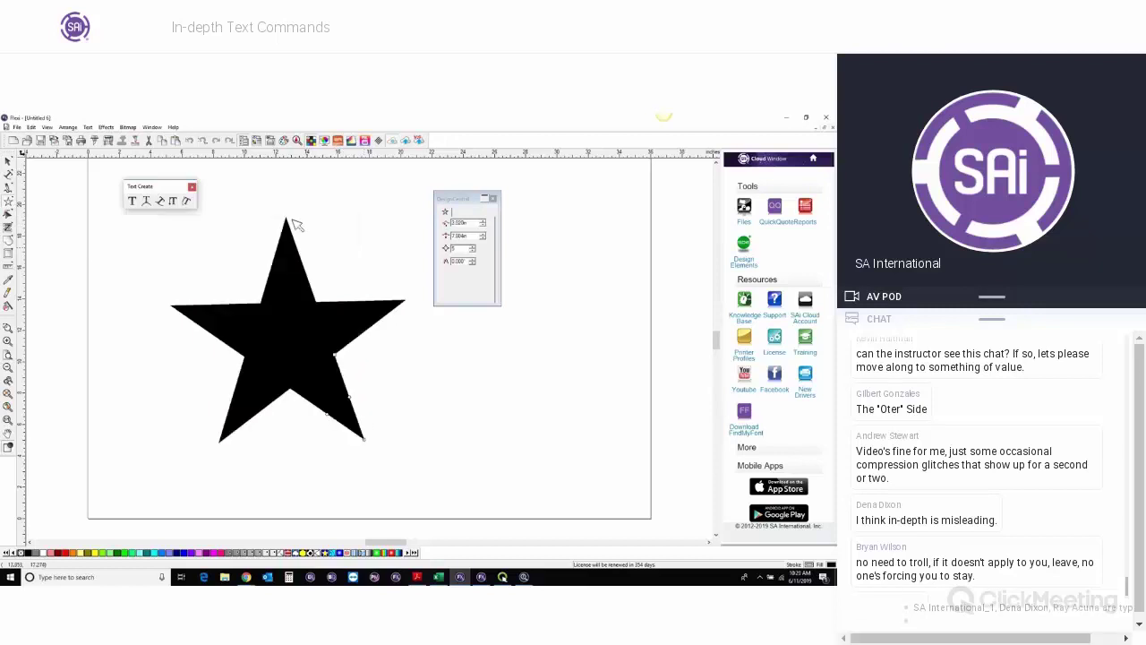
left_click(8, 161)
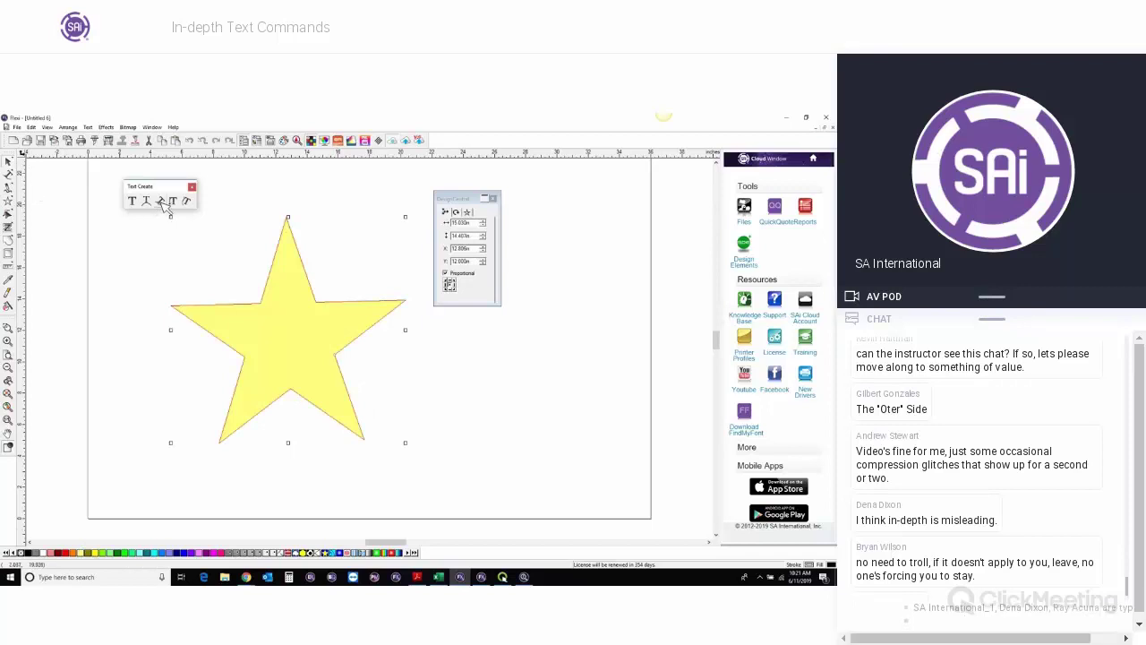
Start path text with a 1 in character height and attach it to the yellow star's outline.
left_click(163, 204)
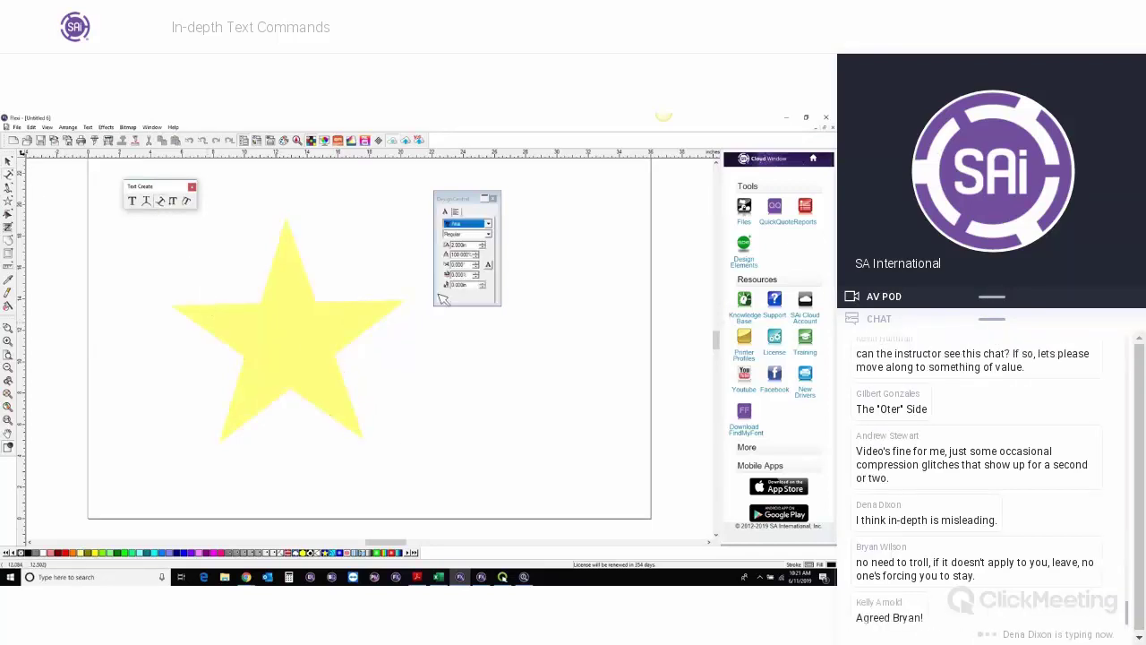
left_click(462, 245)
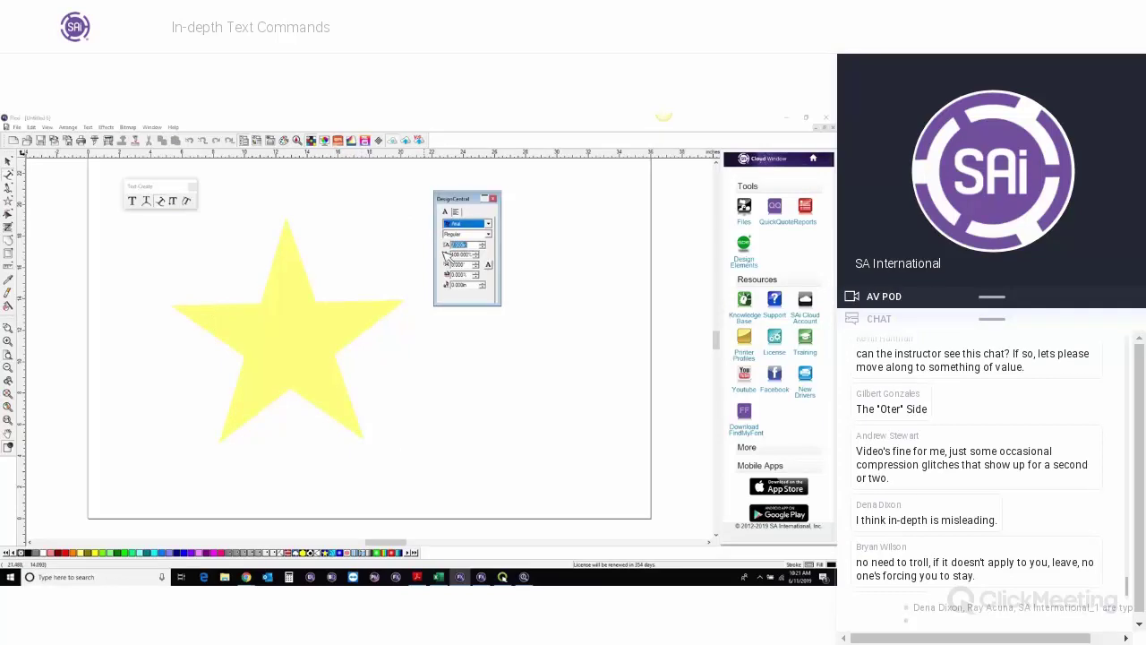
type("1")
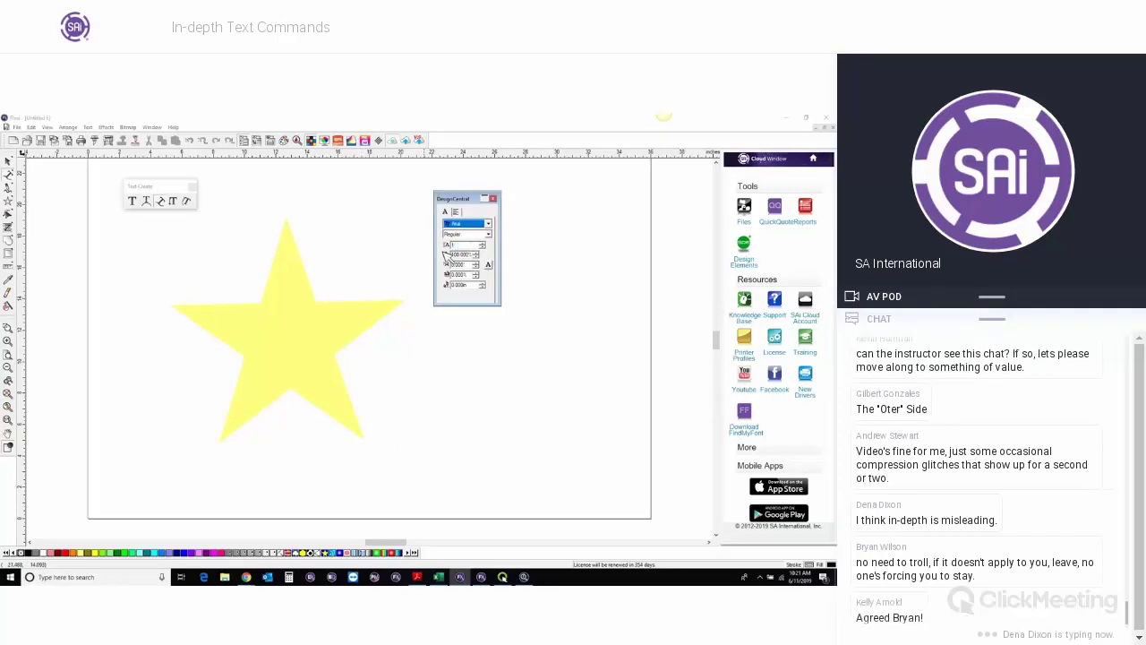
key("Return")
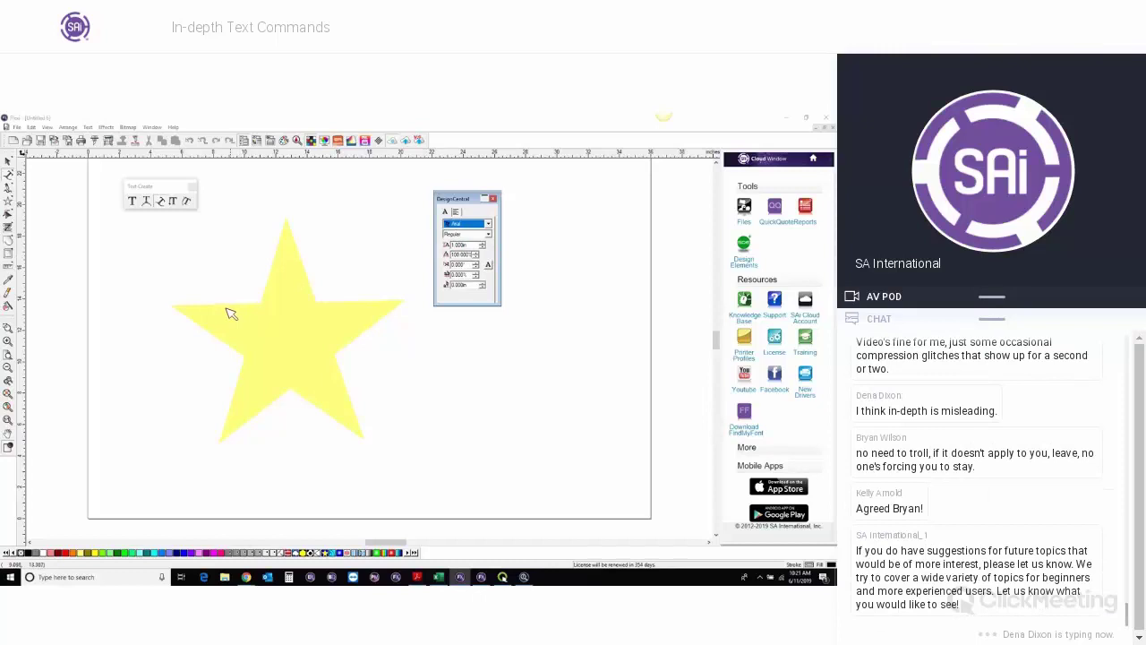
left_click(242, 312)
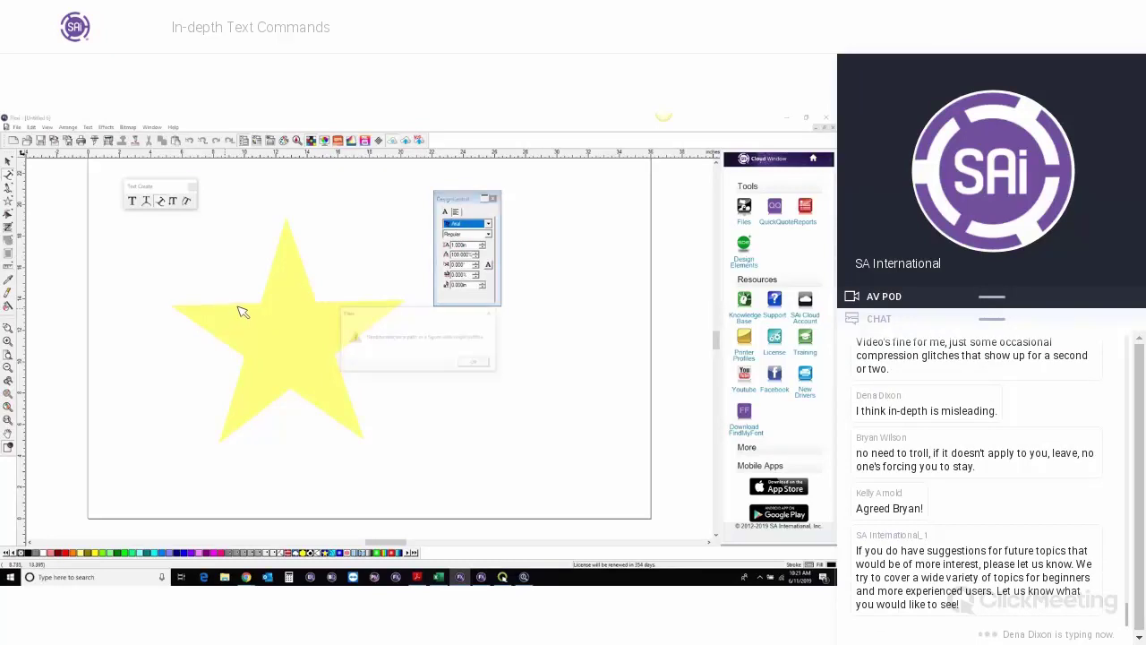
left_click(475, 362)
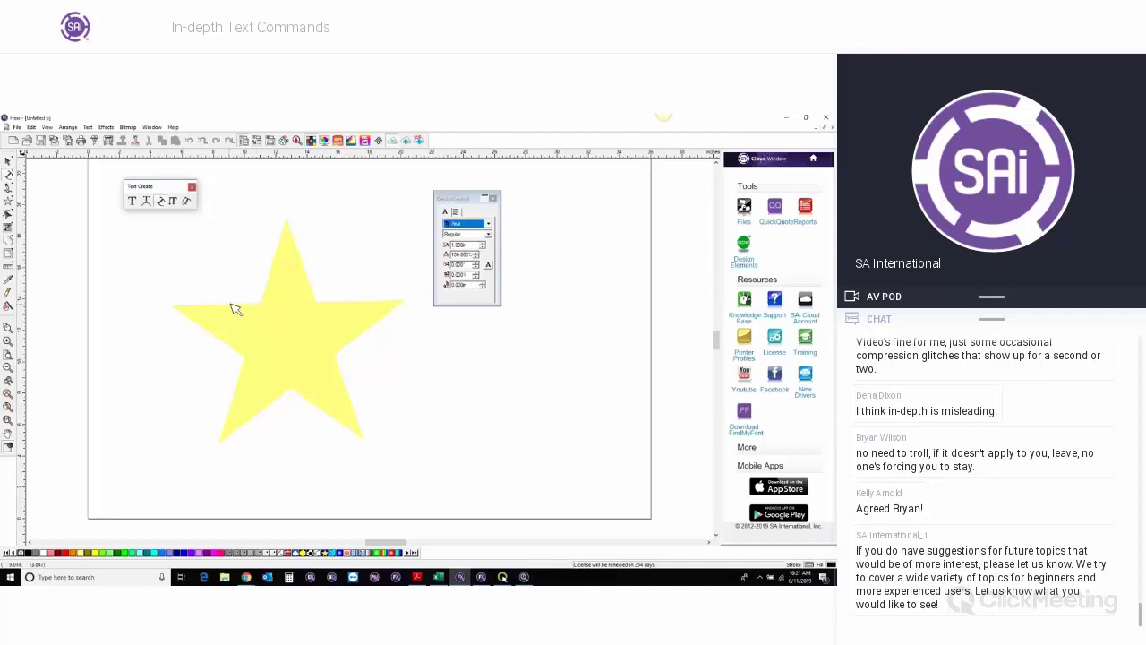
Enter the word STAR ten times, separated by spaces, around the star's outline and select the finished text as an object.
type("ST")
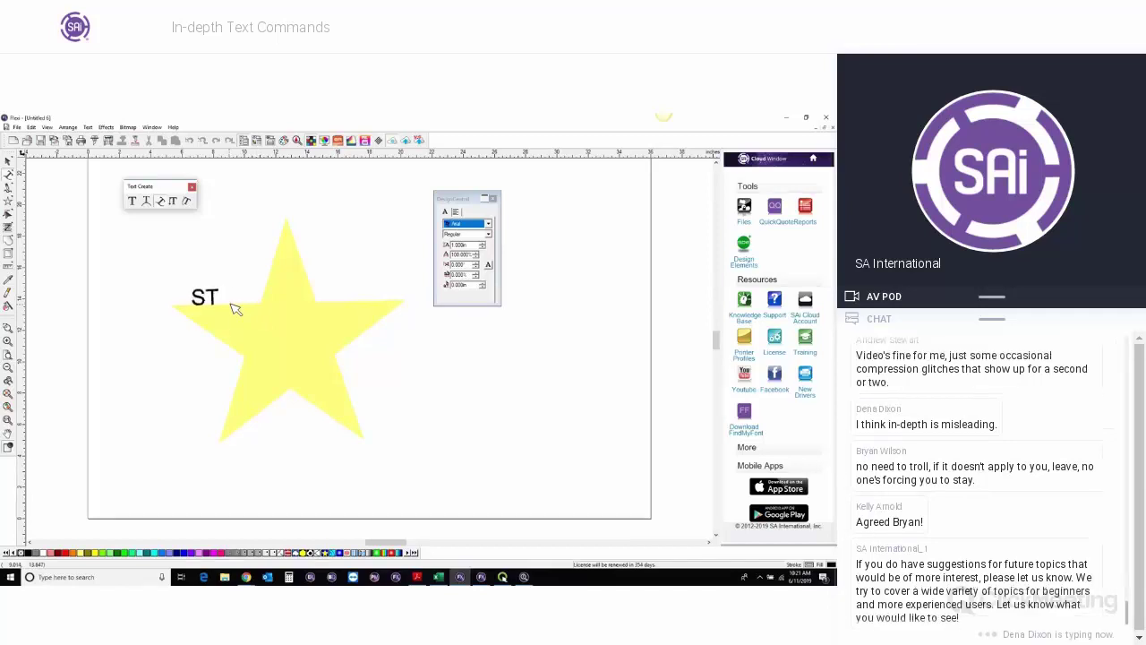
type("AR STAR")
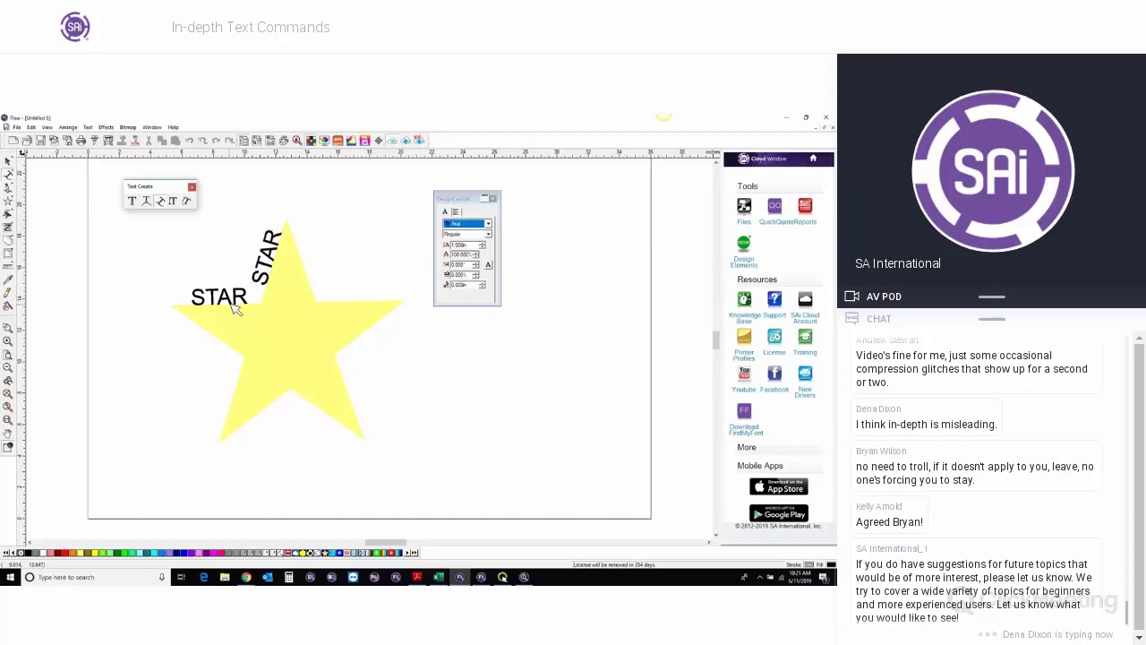
type(" STAR")
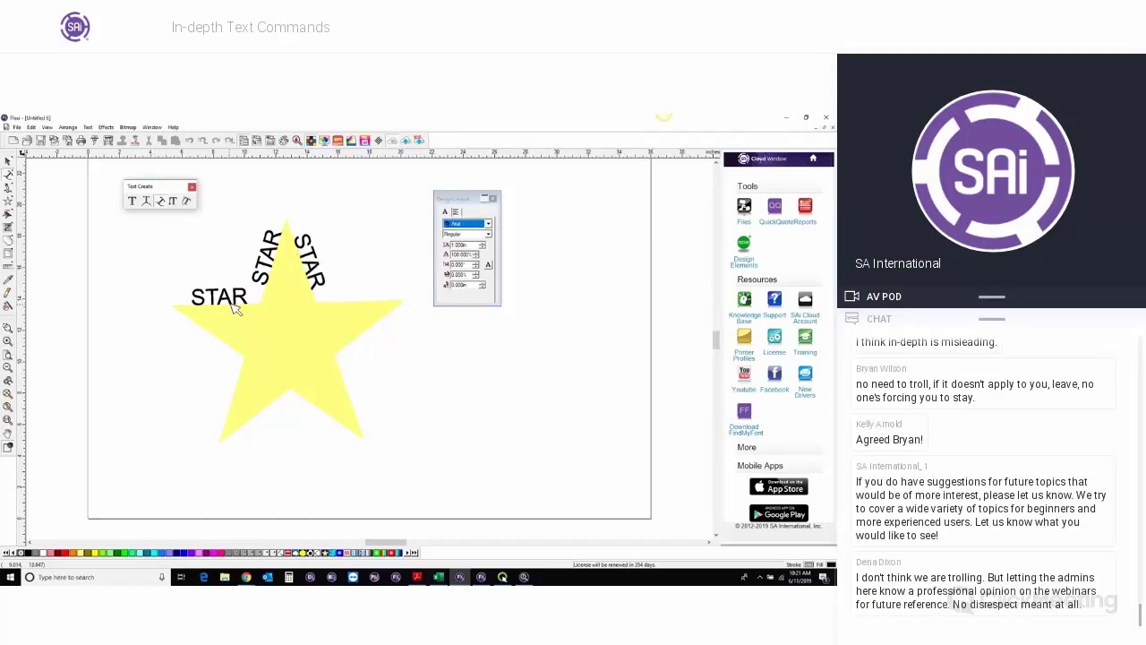
type(" STAR")
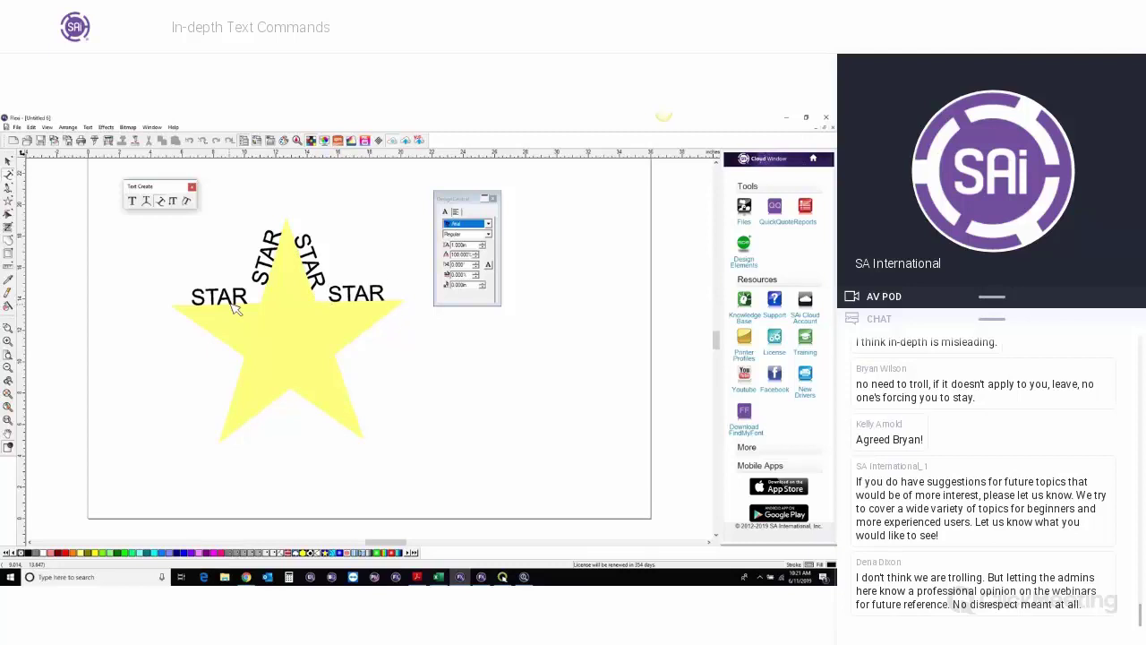
type(" STAR")
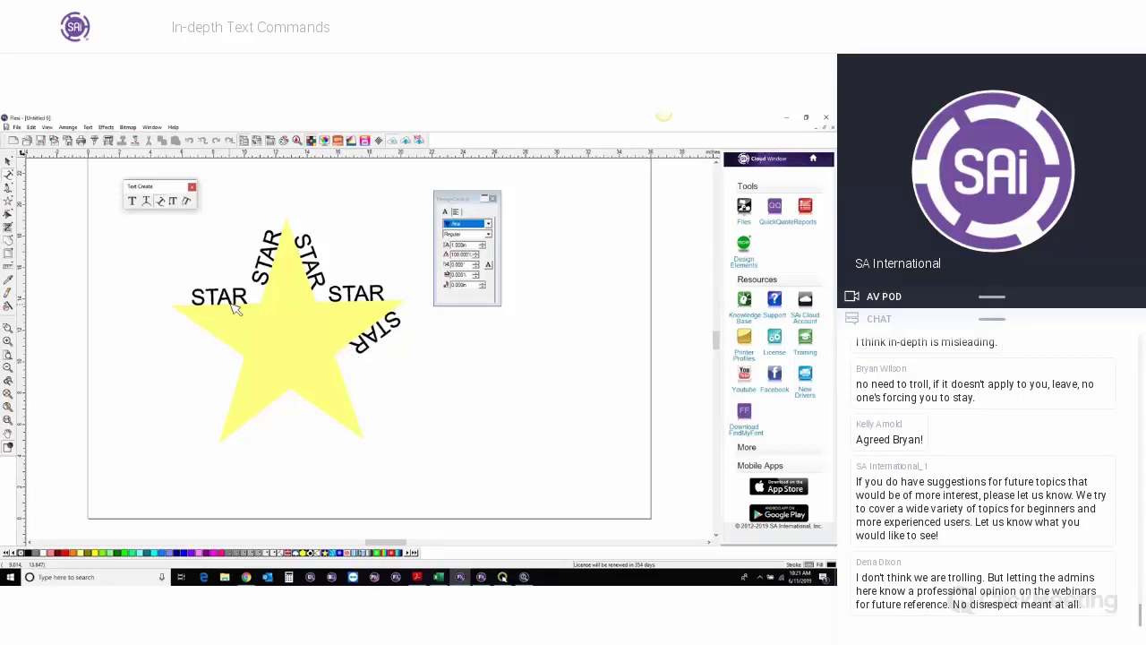
type(" STAR STAR")
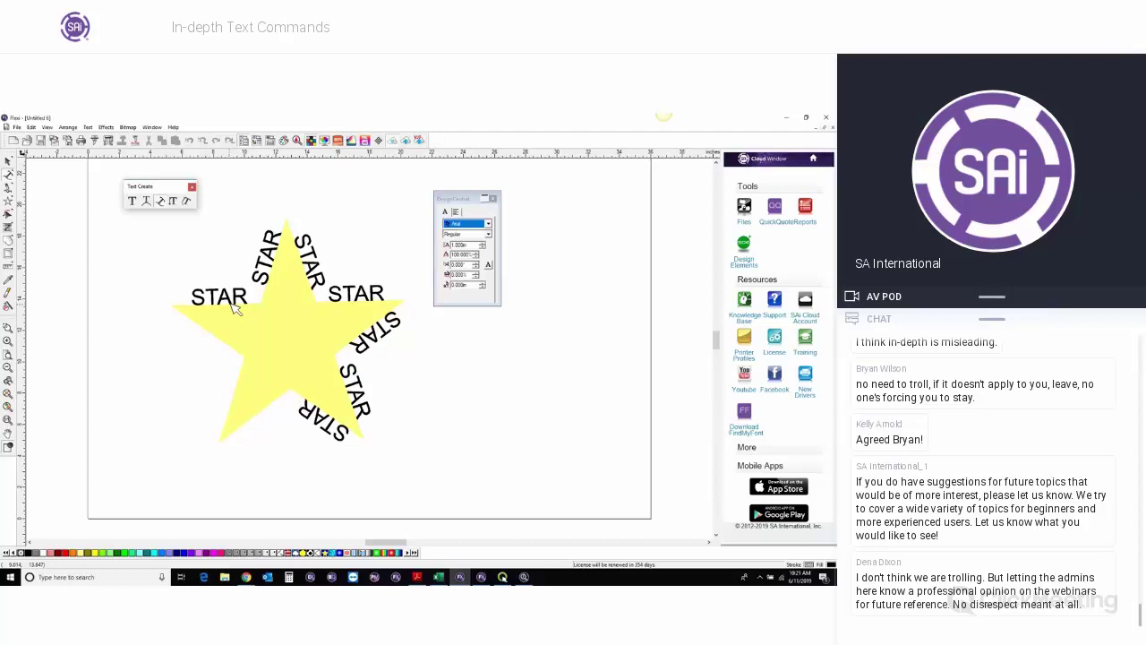
type(" STAR STAR")
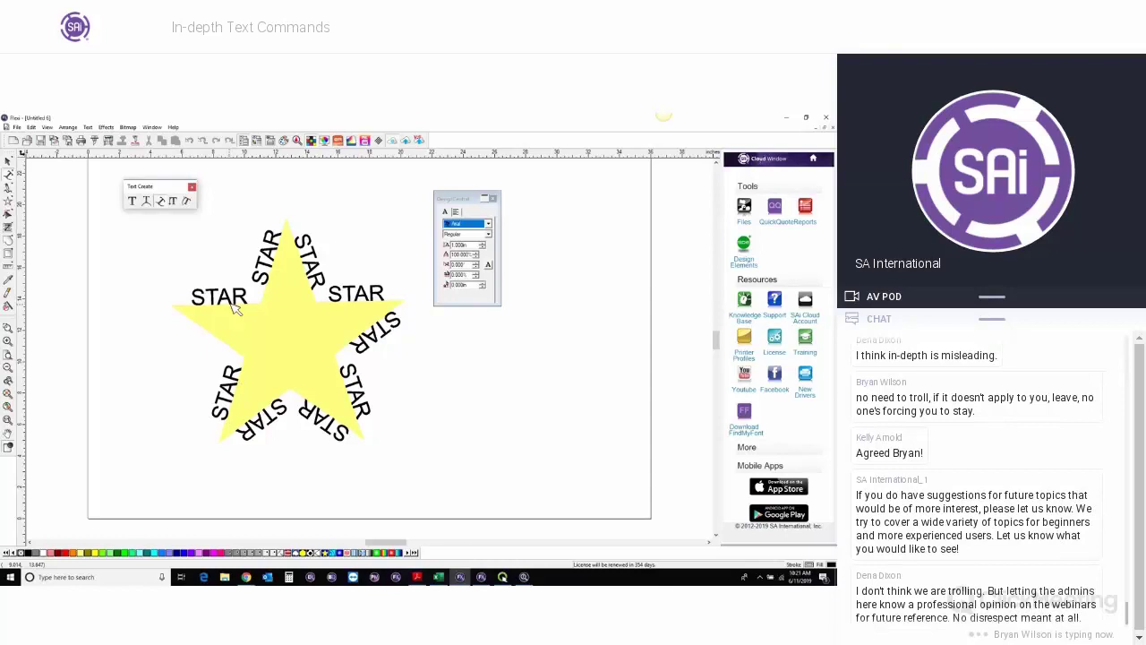
type(" STAR")
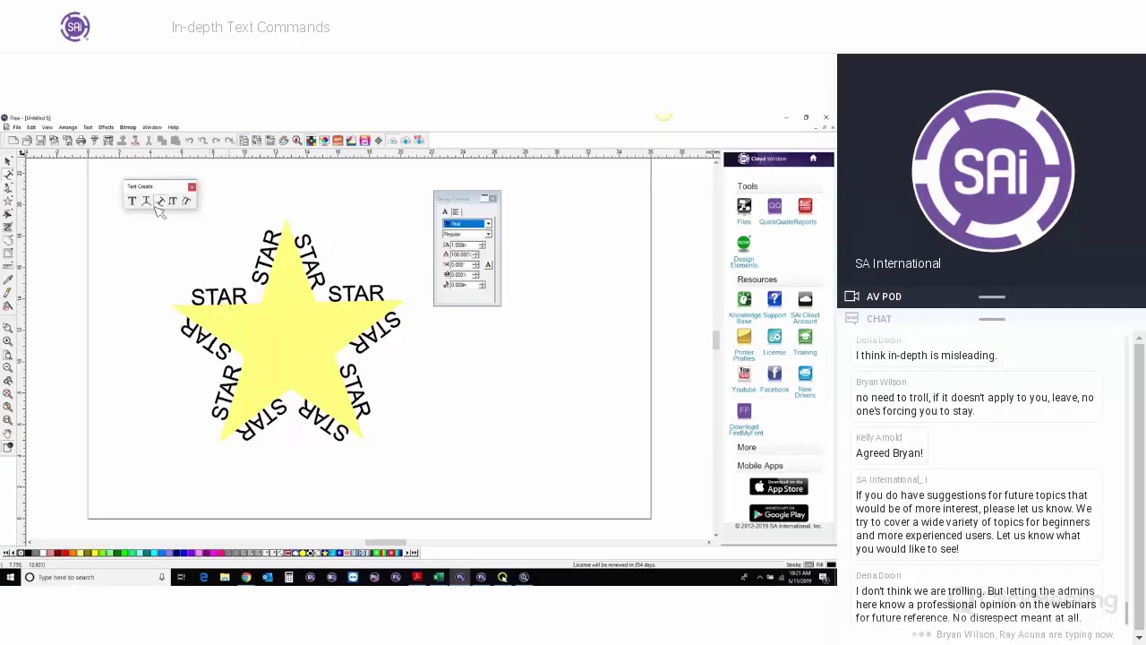
left_click(9, 163)
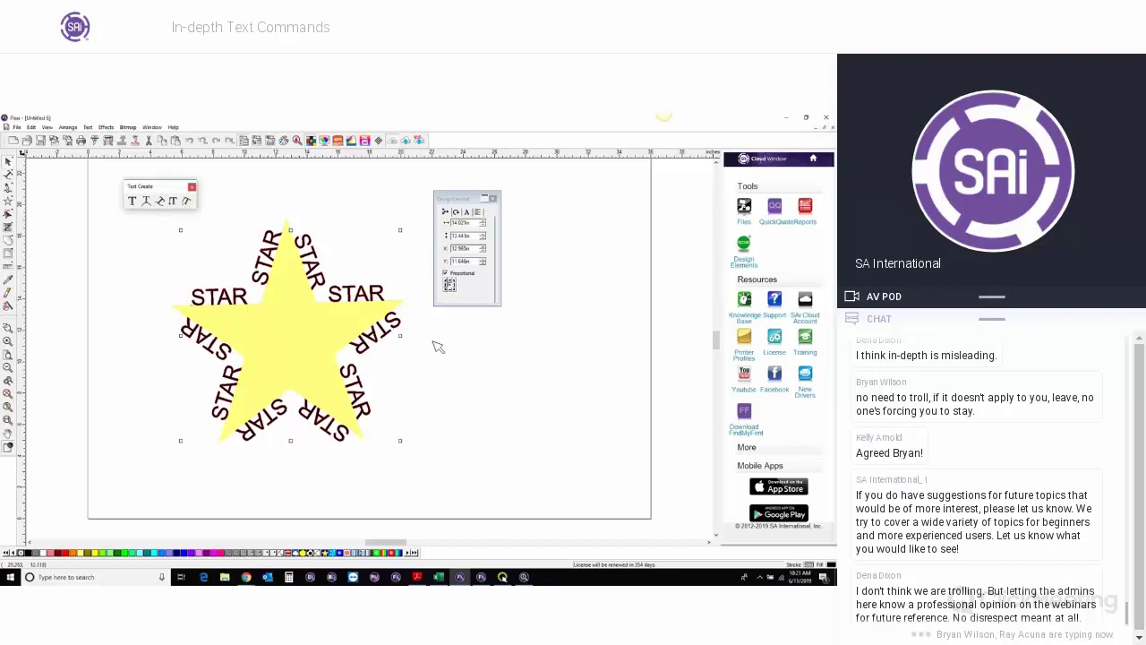
Delete the yellow star beneath the text and select the remaining star-shaped ring of words.
left_click(412, 448)
left_click(299, 353)
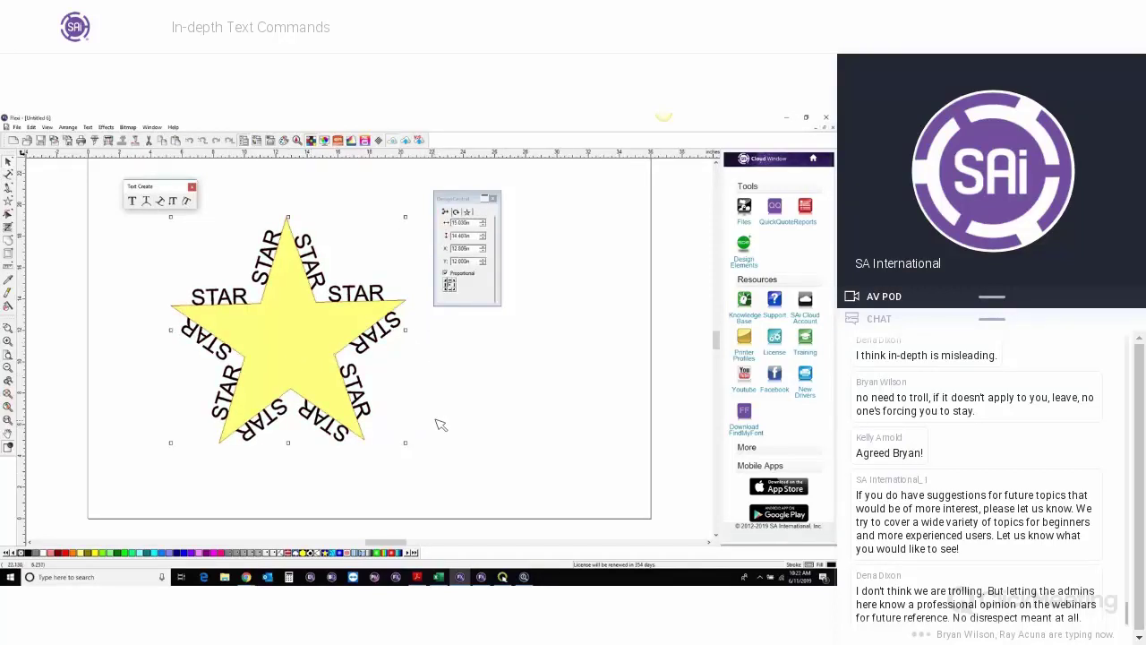
key("Delete")
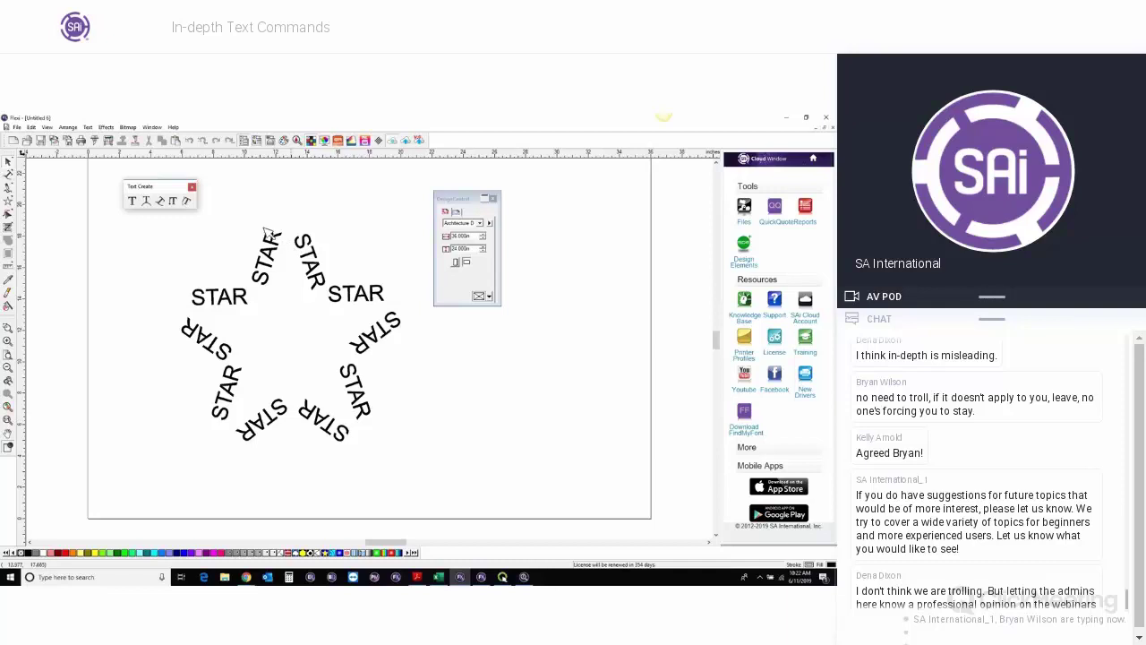
left_click(271, 267)
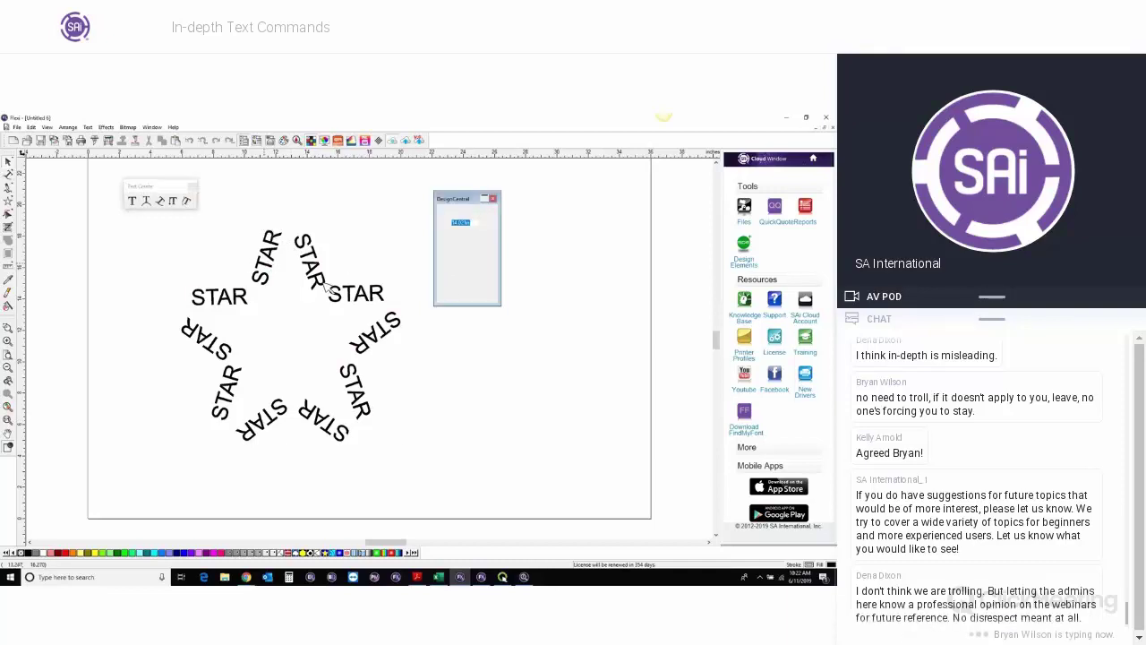
left_click_drag(392, 210, 322, 283)
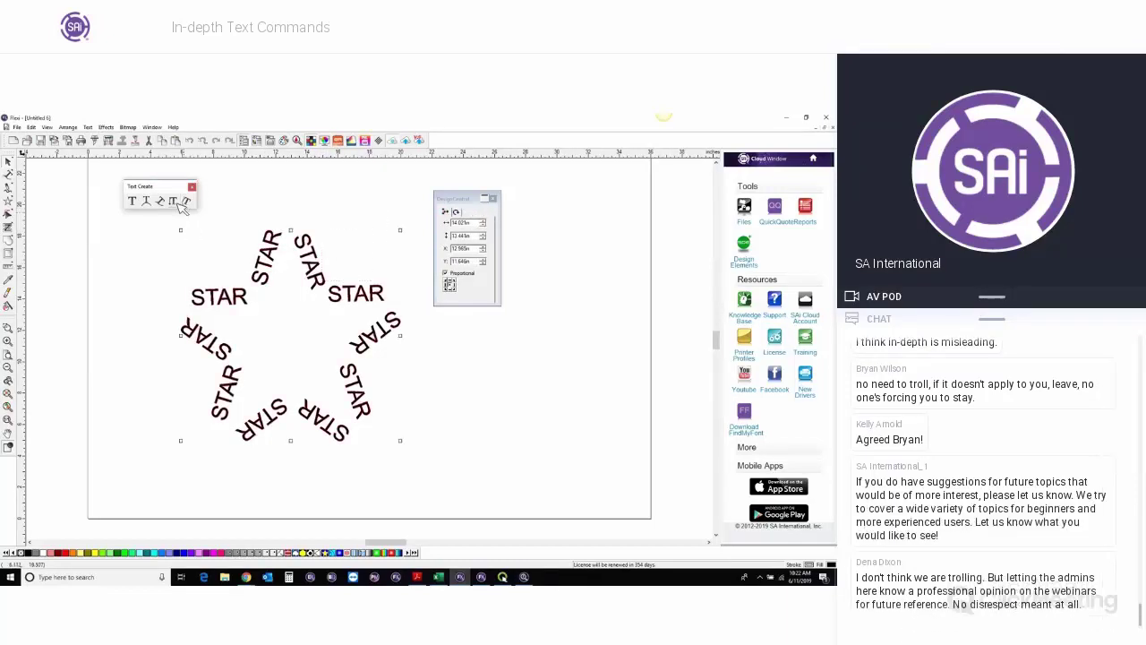
Add the vertical text VERTICAL on the page to the left of the star-shaped text.
left_click(177, 200)
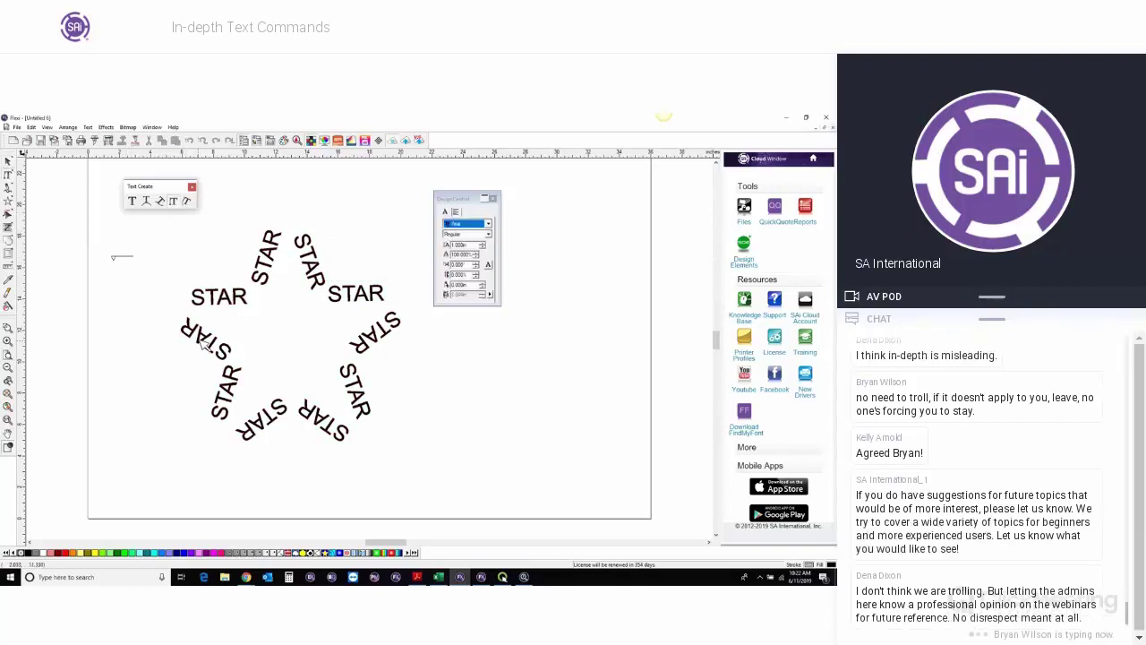
type("VERTICAL")
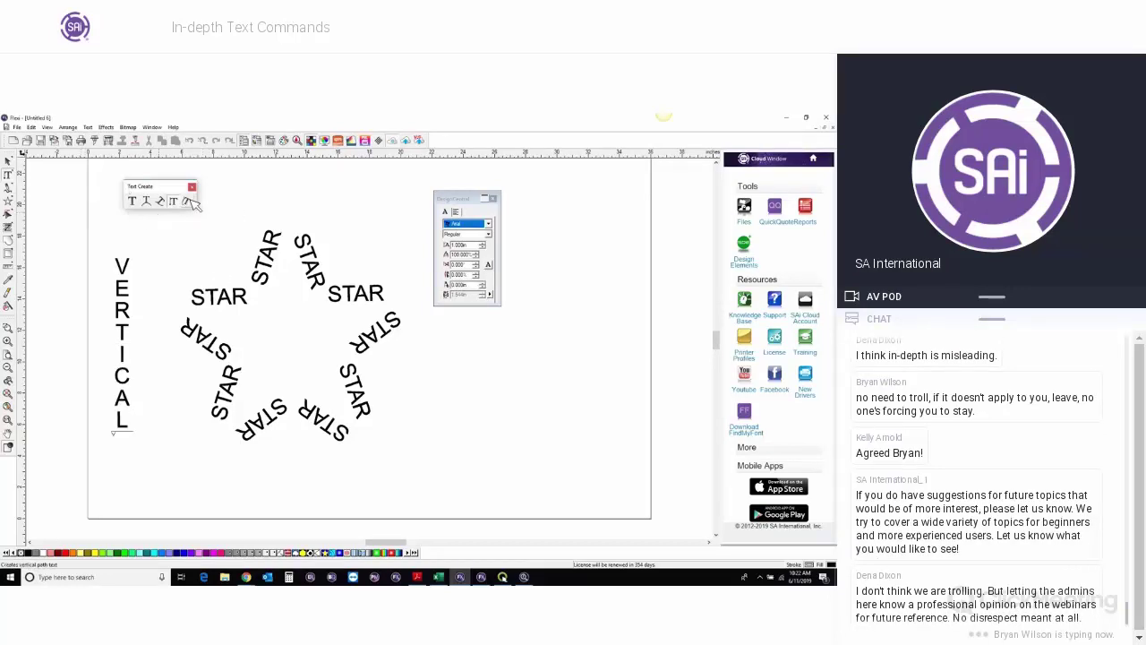
key("Escape")
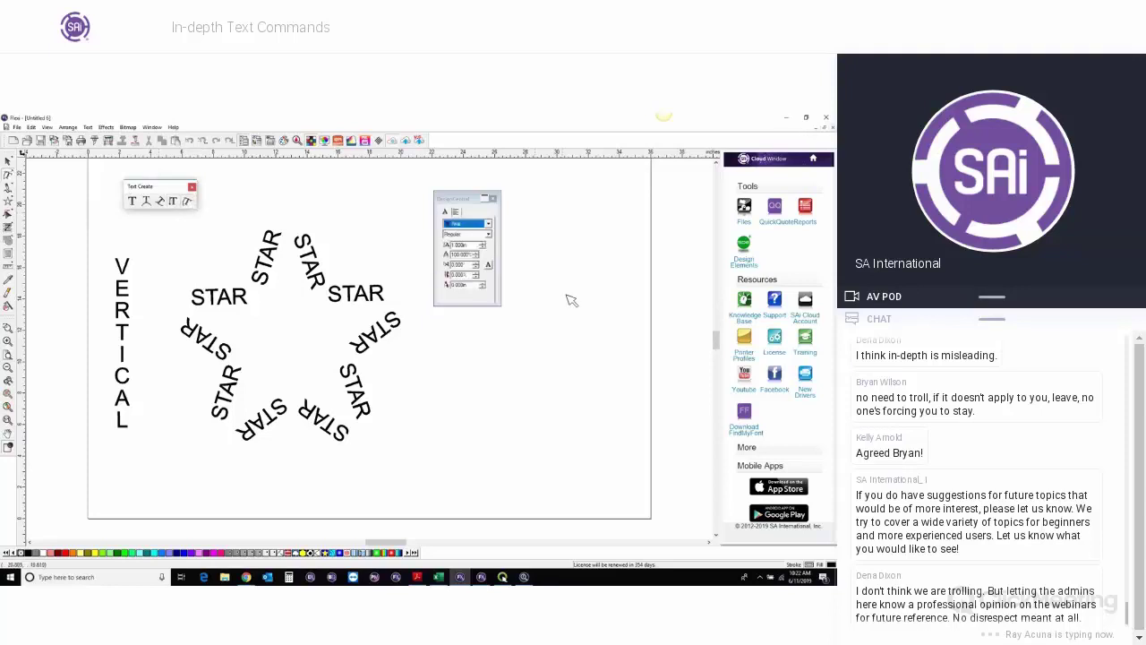
Draw a wavy freehand path running down the right part of the page.
left_click(7, 208)
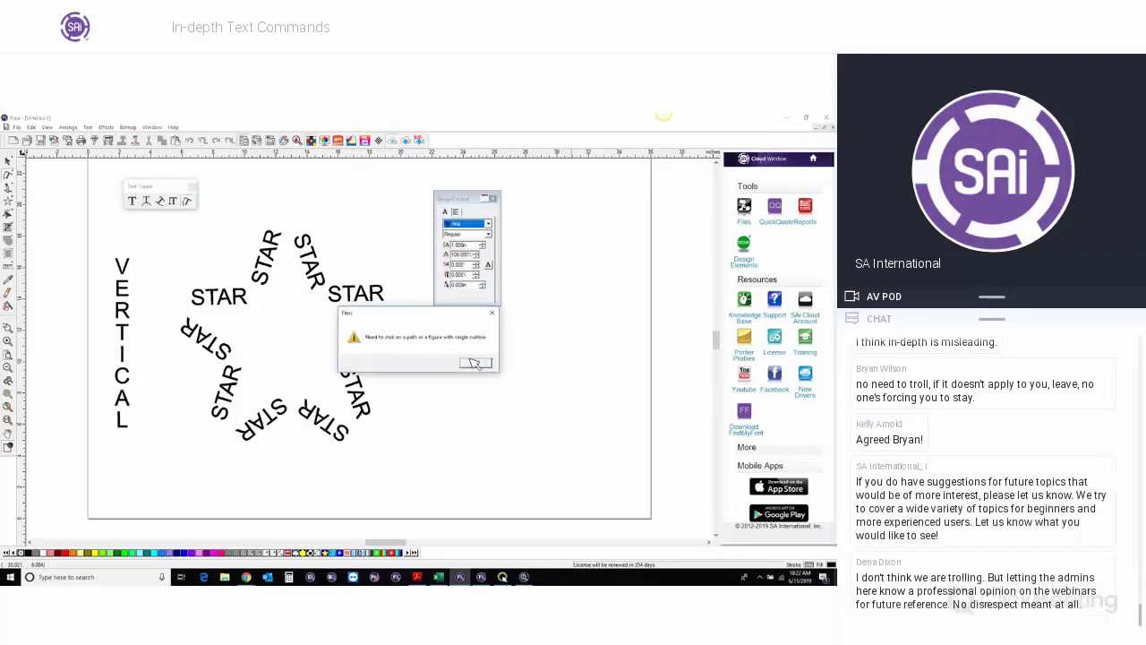
key("Return")
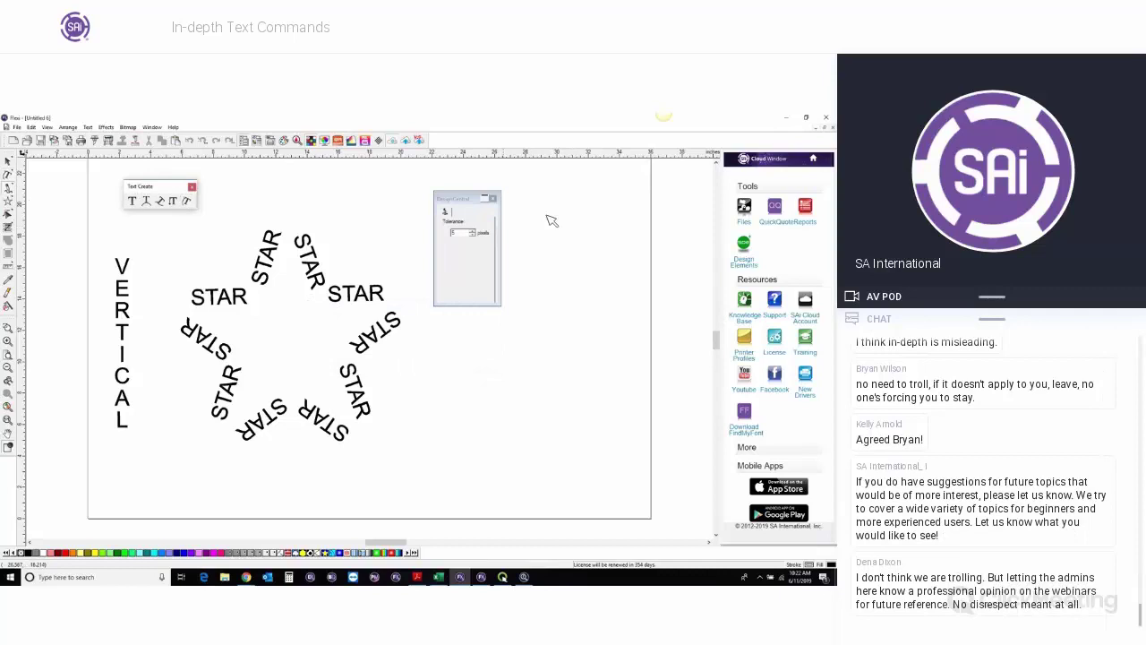
left_click_drag(564, 403, 582, 475)
Add vertical path text reading VERTICAL along the wavy freehand line and select it as an object.
left_click(187, 200)
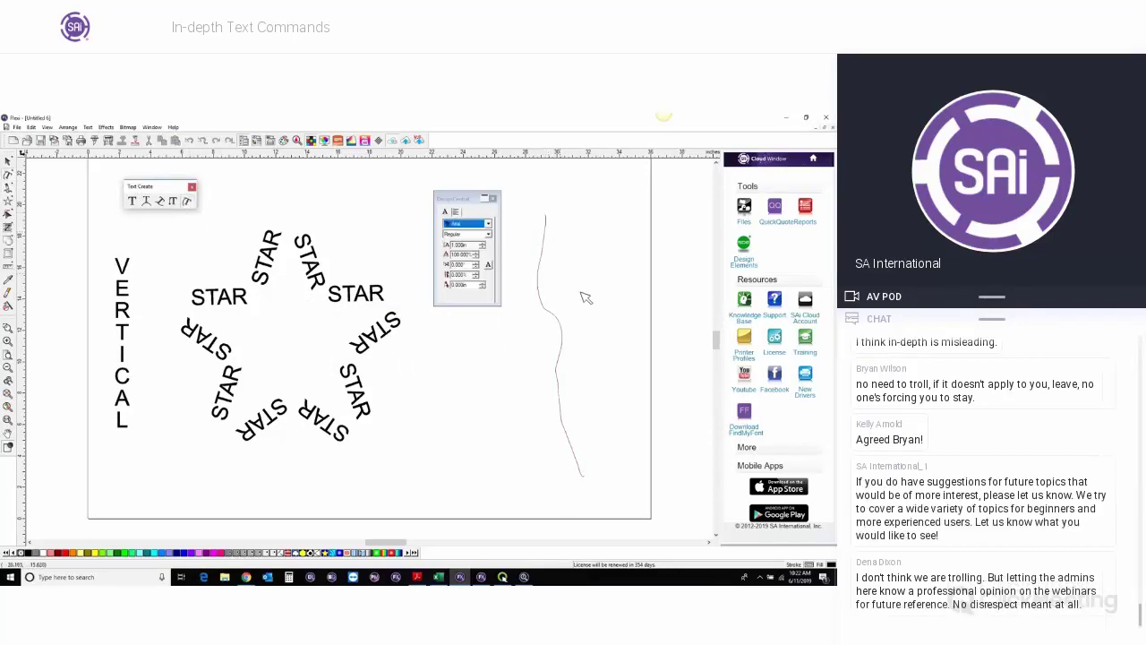
type("VERTICAL")
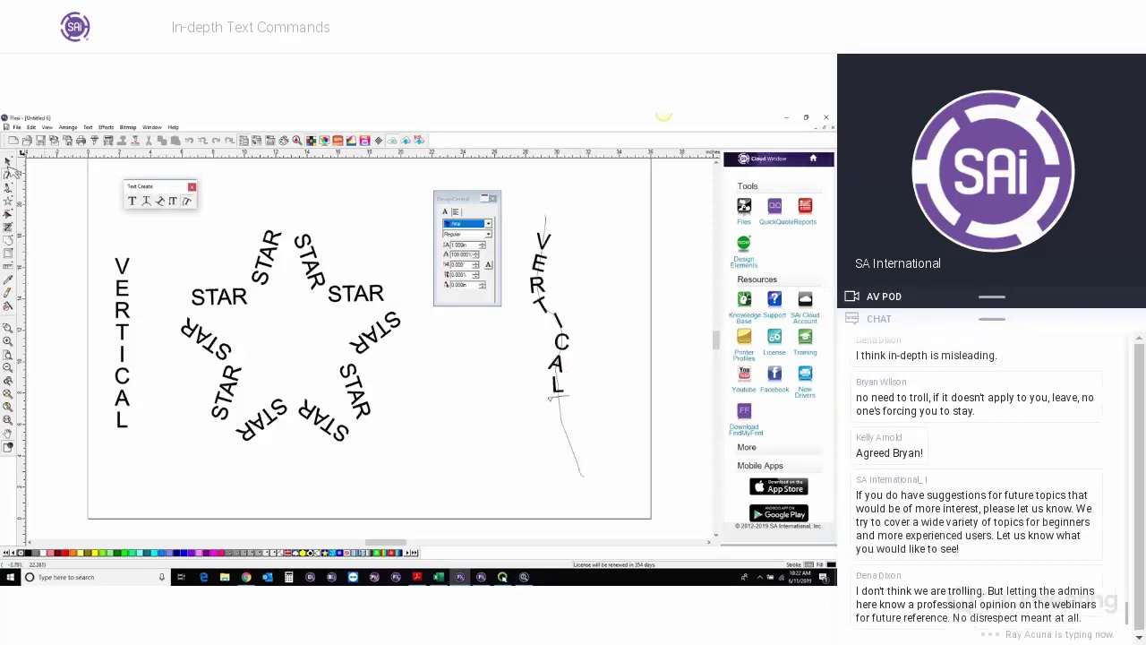
left_click(9, 163)
left_click(541, 266)
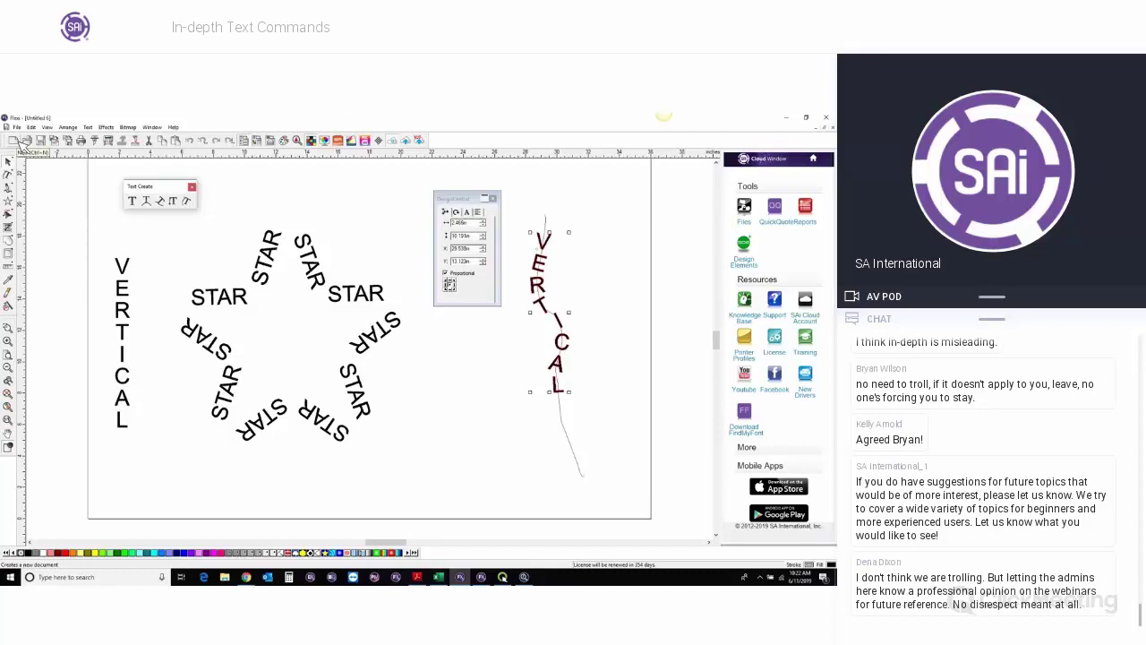
Create a new blank document and look at the Braille conversion options among the text commands.
left_click(14, 143)
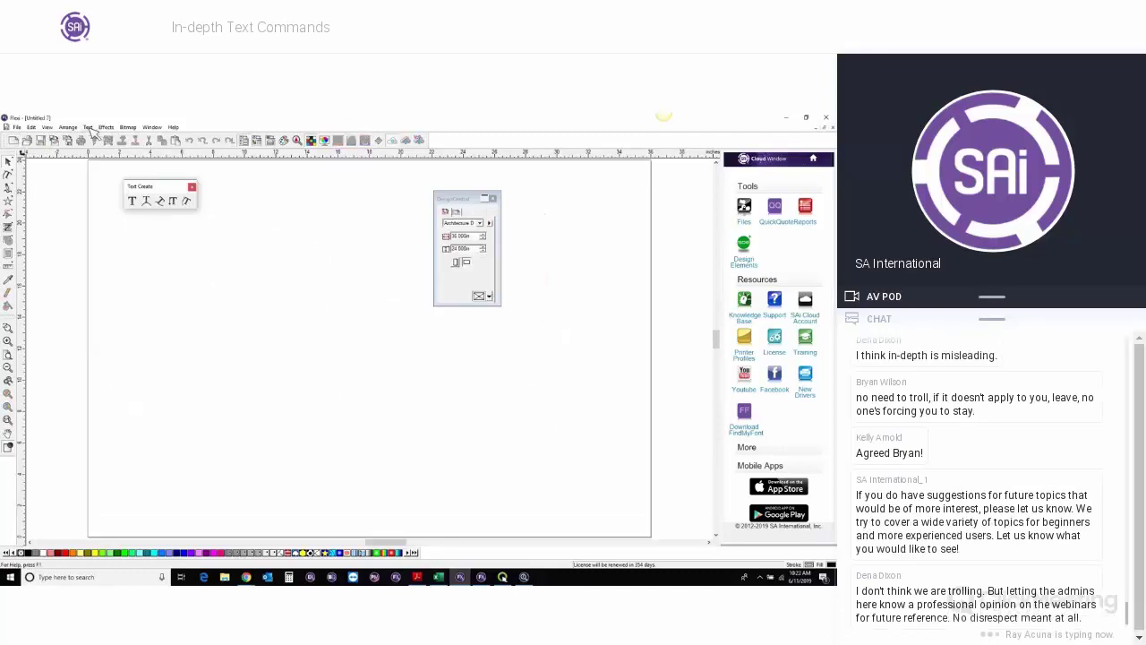
left_click(89, 127)
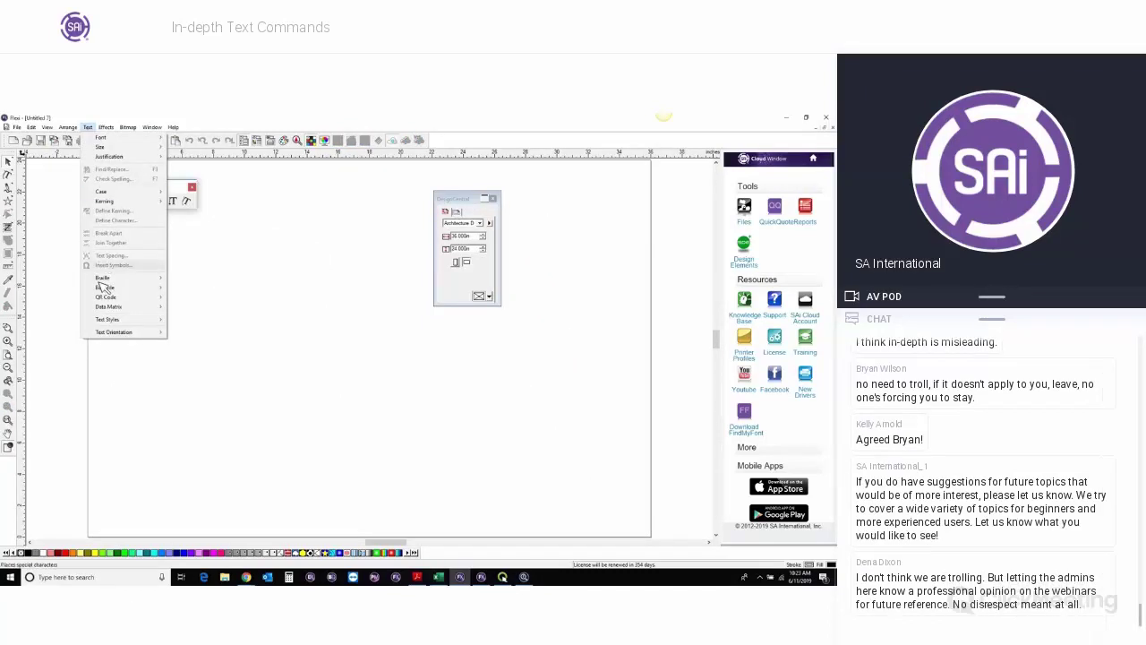
mouse_move(101, 280)
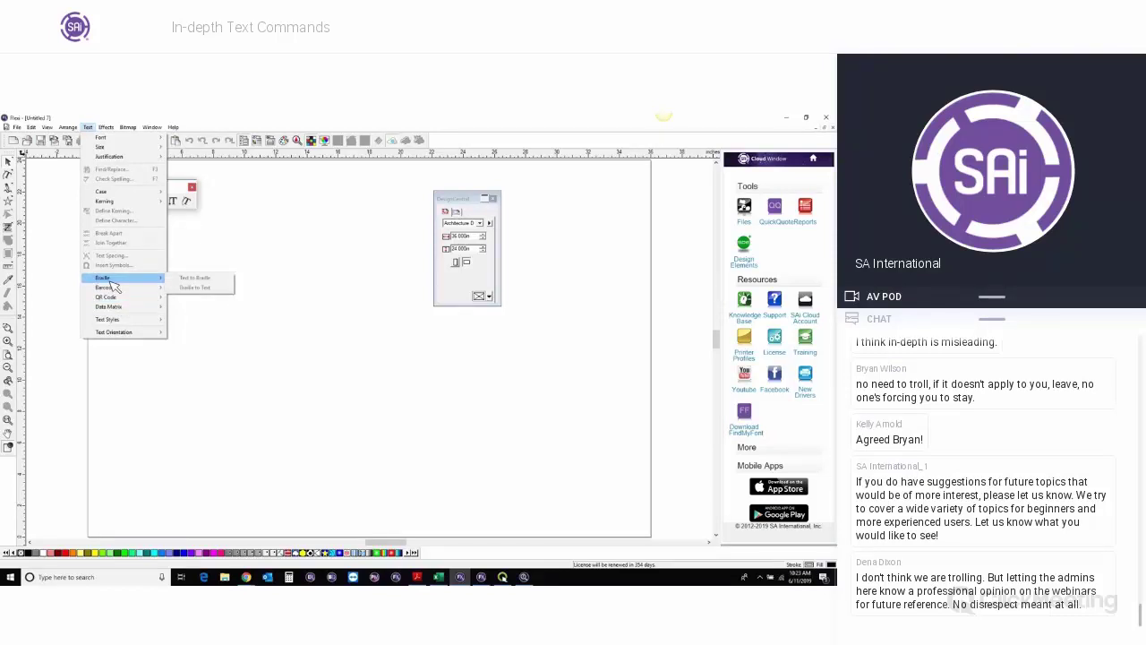
left_click(10, 176)
left_click(10, 176)
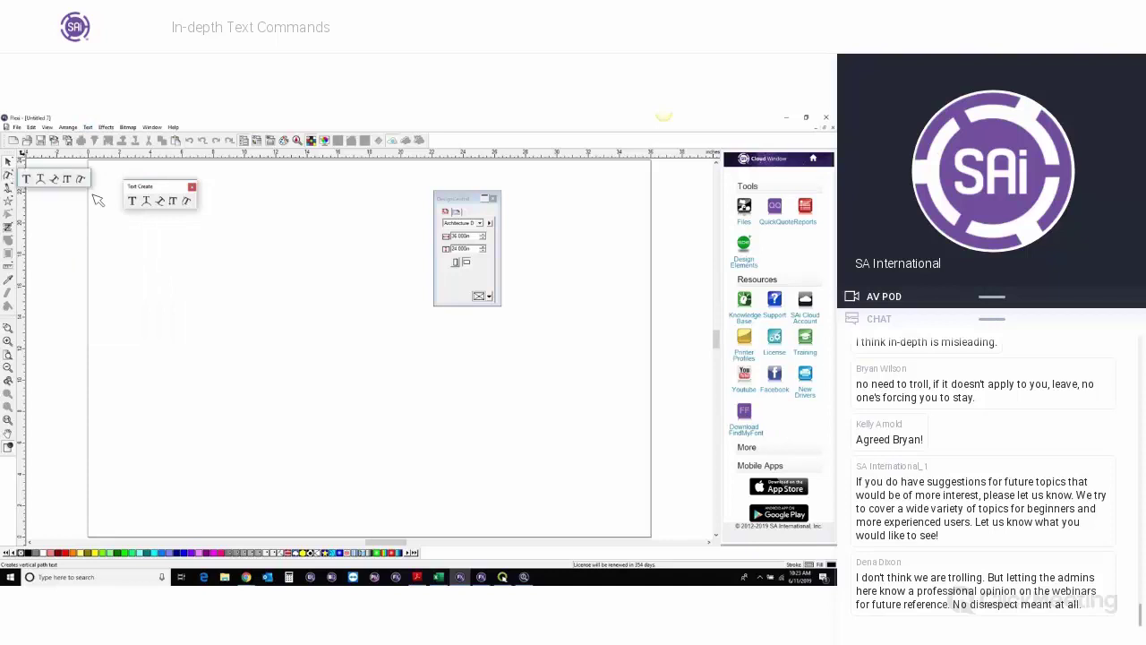
left_click(27, 180)
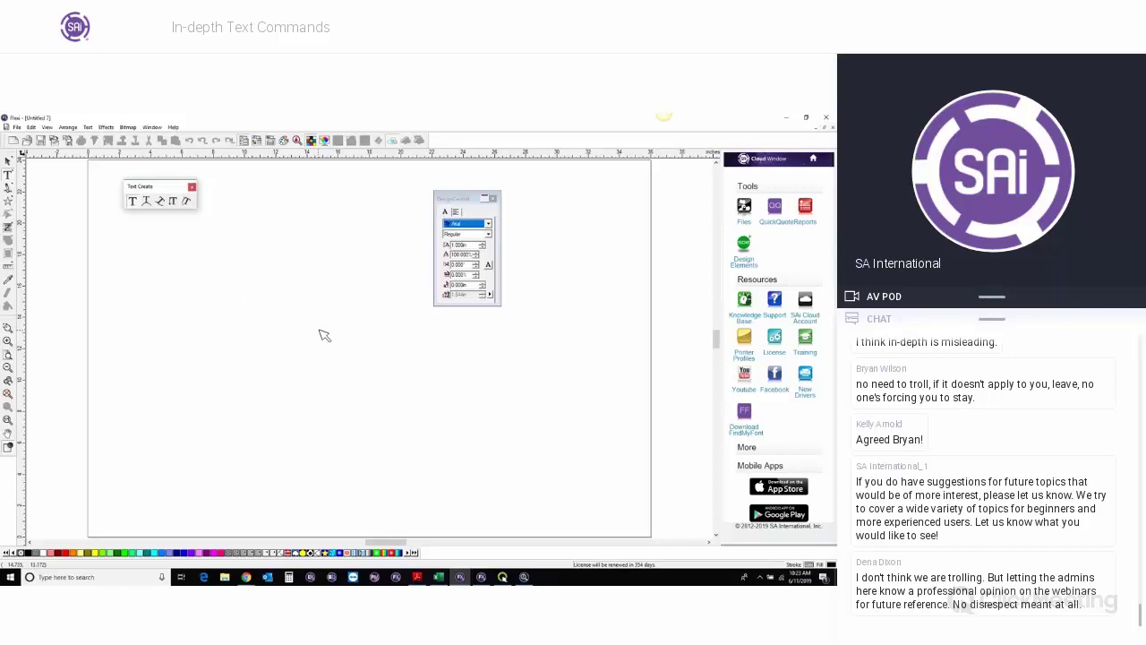
type("WWW")
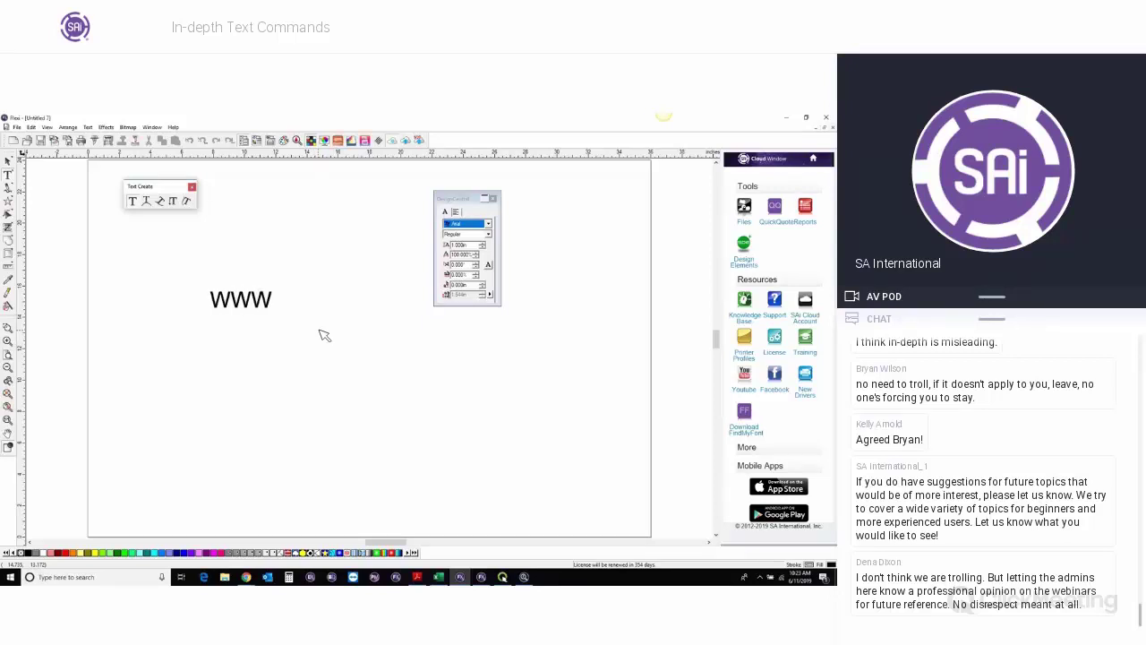
type(".THINKSAI.COM")
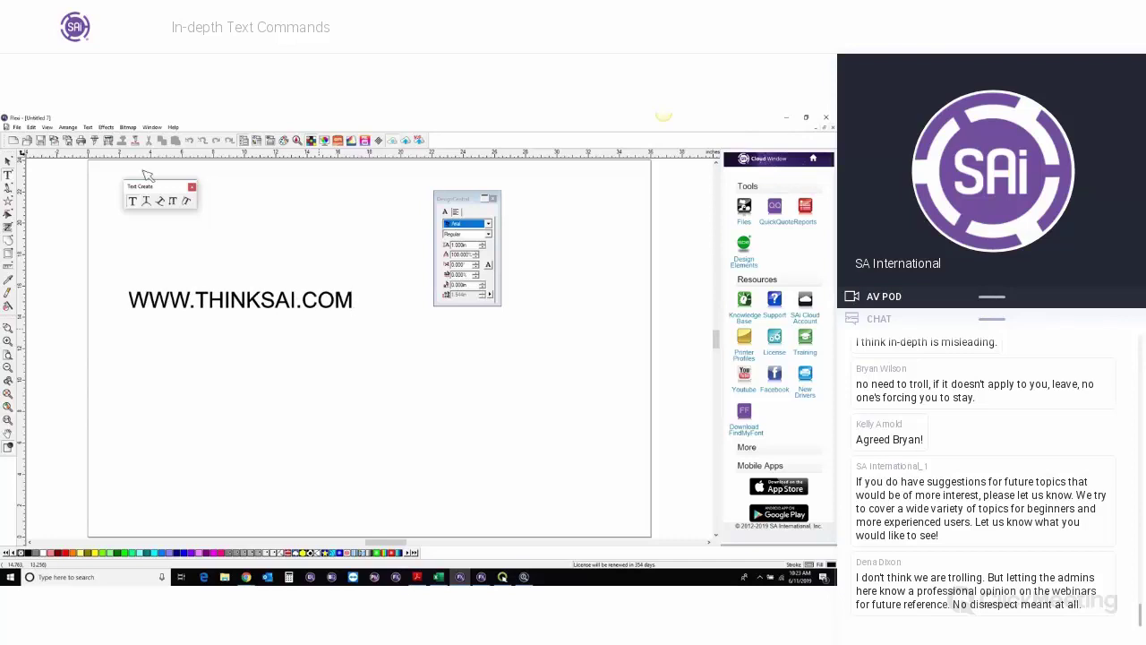
left_click(8, 161)
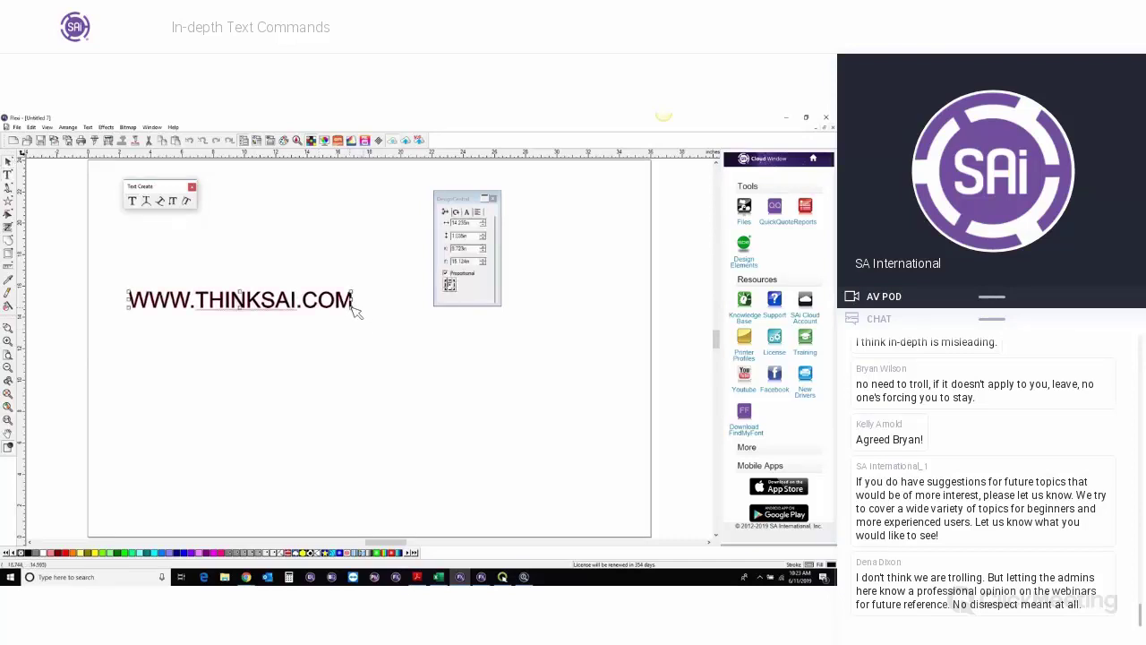
left_click_drag(356, 306, 504, 318)
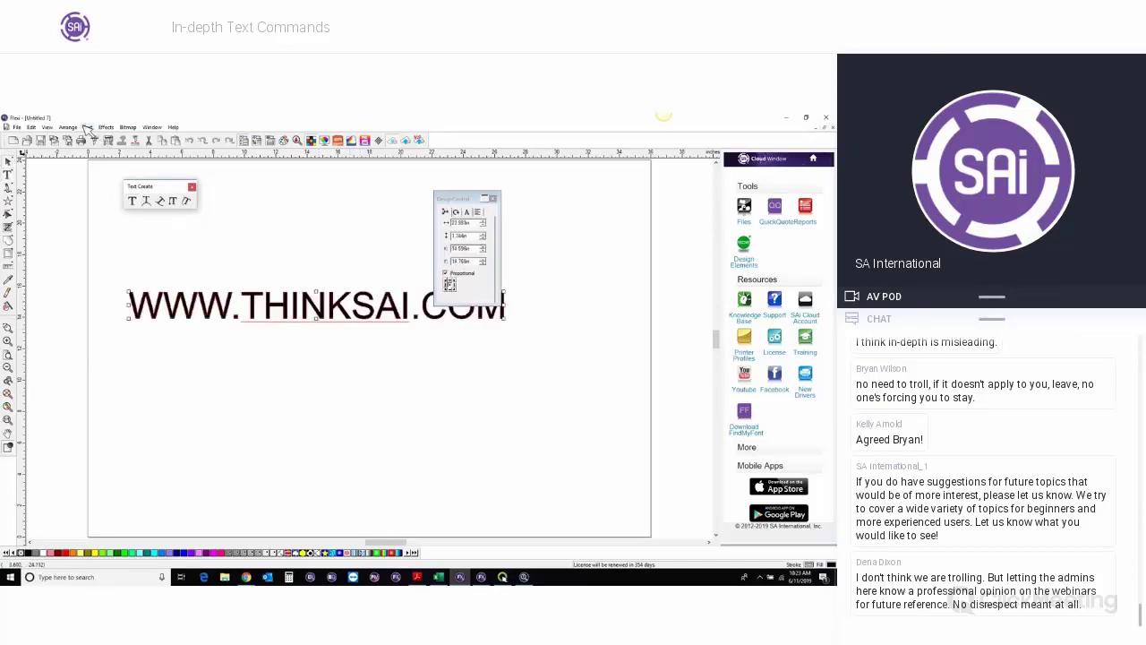
left_click(106, 127)
mouse_move(88, 127)
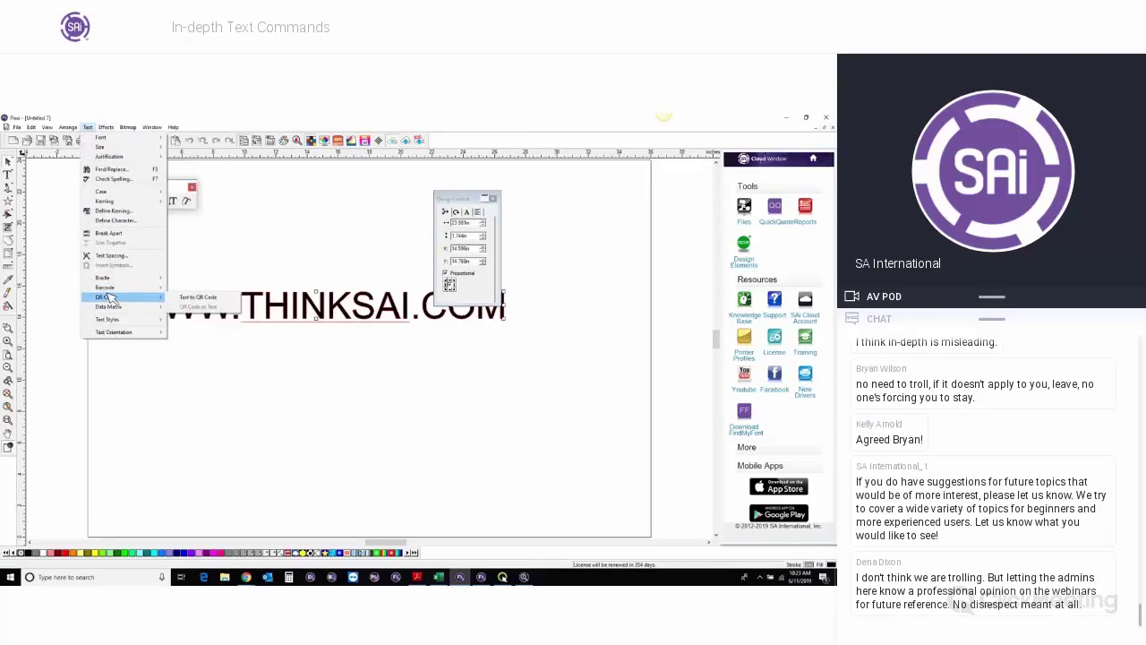
mouse_move(148, 297)
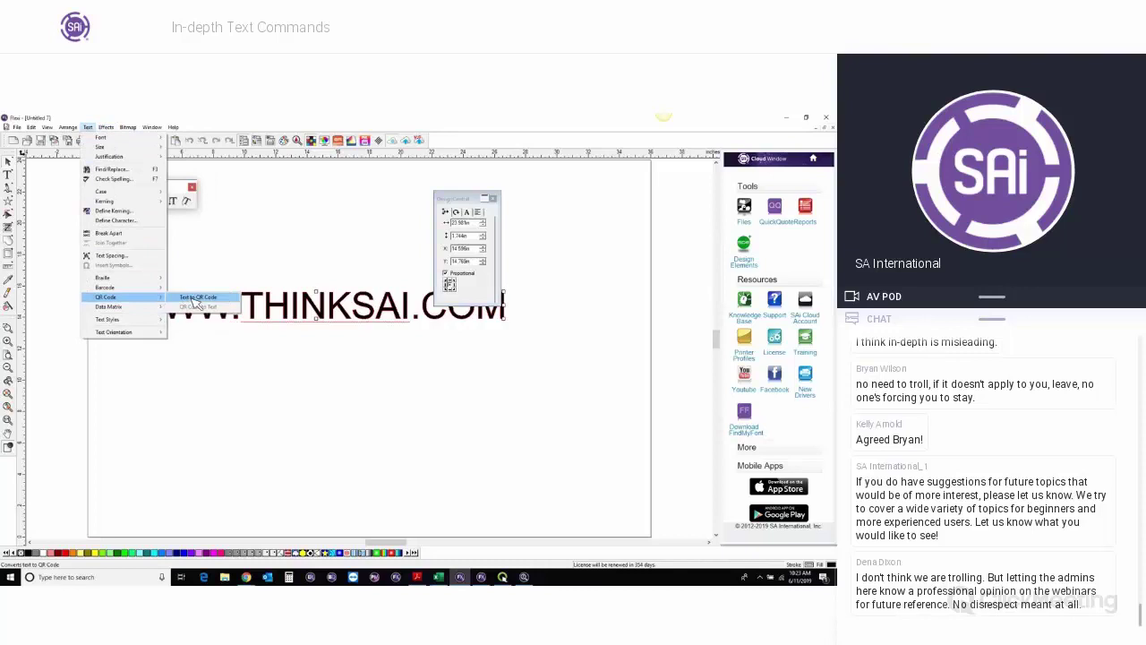
left_click(199, 297)
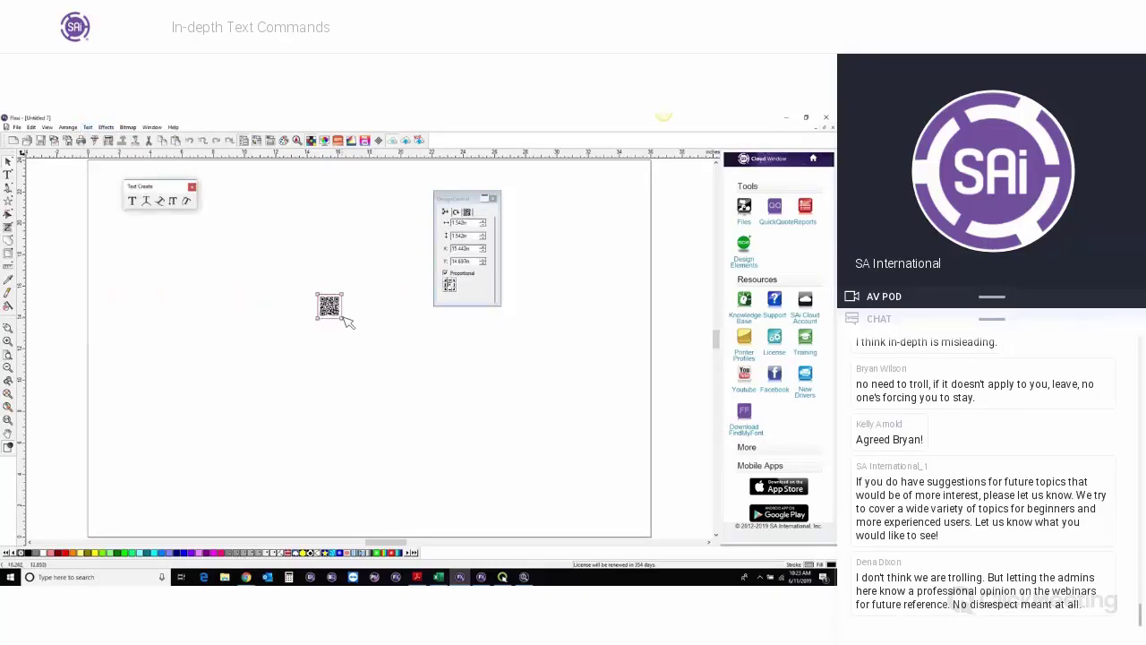
Enlarge the QR code to about 8.3 inches square, shift it up and to the left, and set its type to Web URL.
left_click_drag(345, 320, 448, 424)
left_click_drag(407, 366, 316, 327)
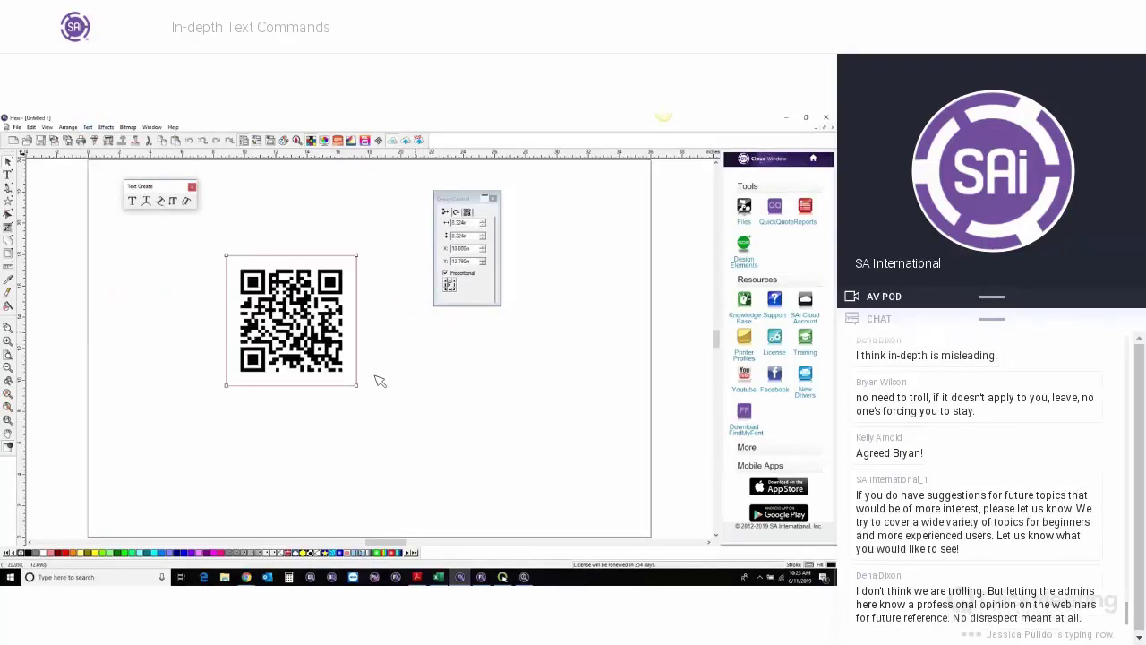
left_click(466, 212)
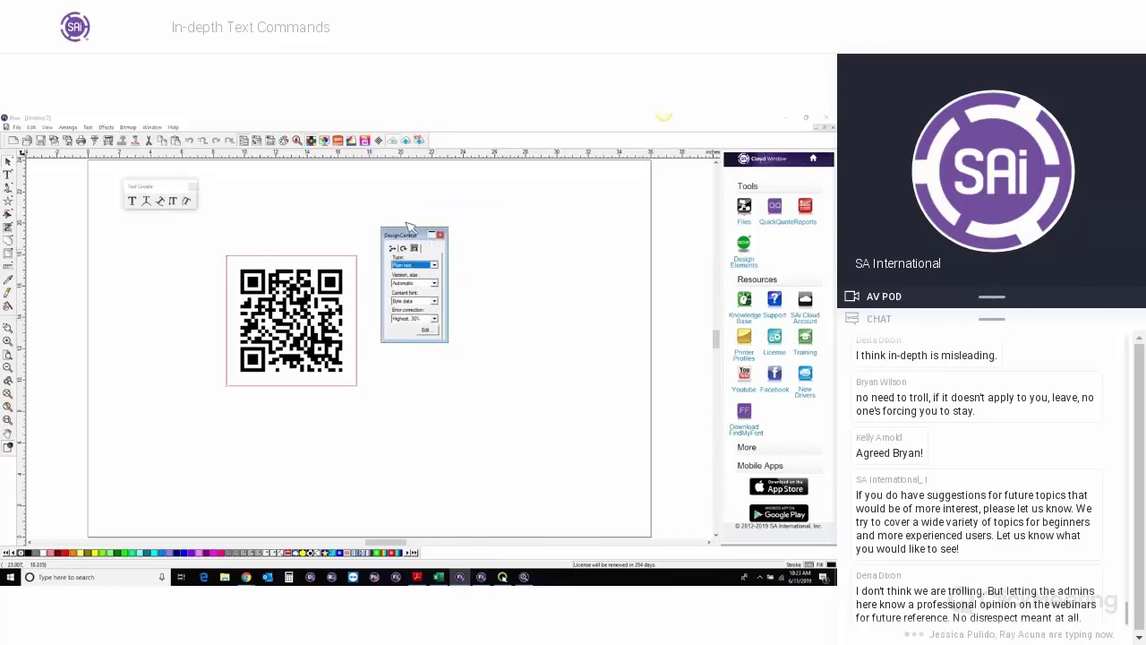
left_click(438, 266)
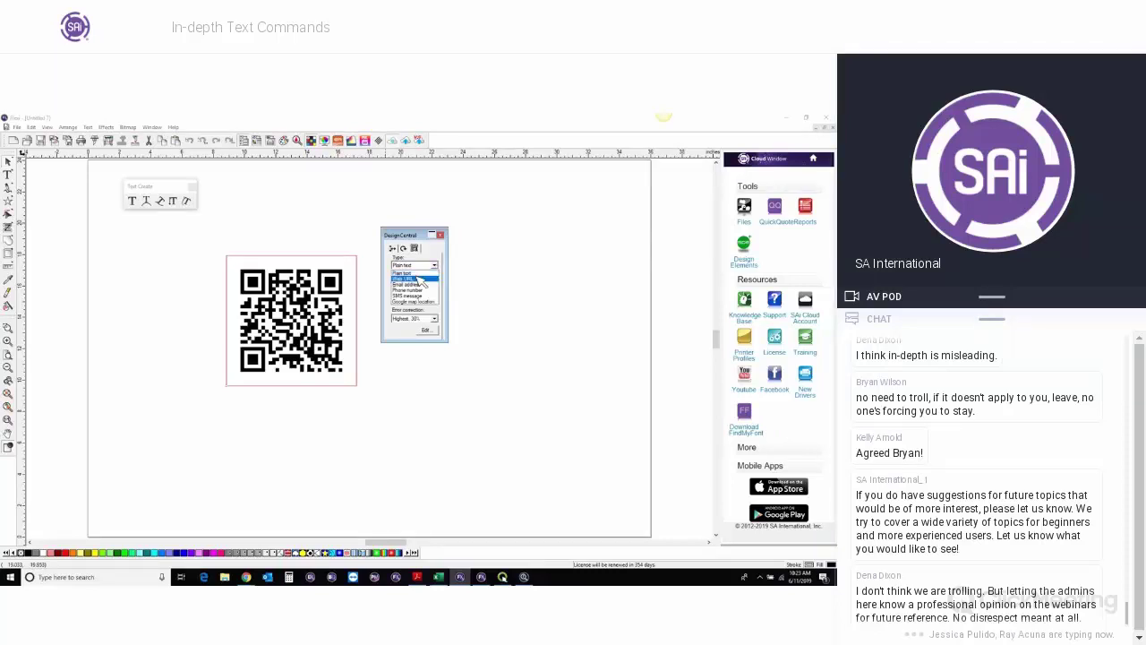
left_click(420, 280)
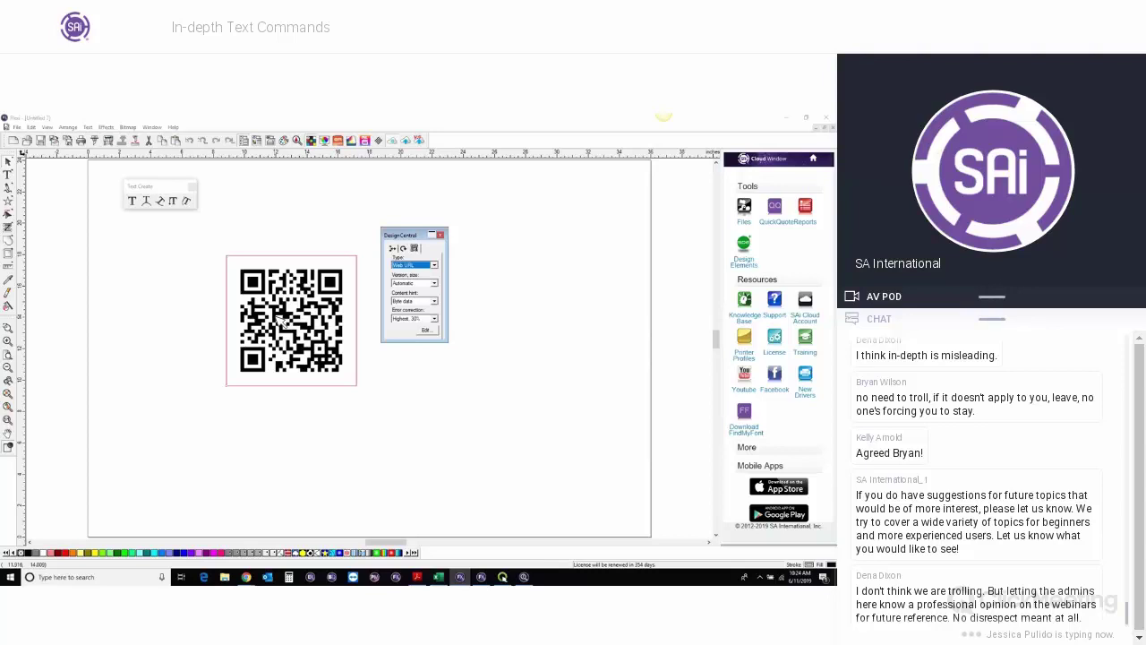
left_click(426, 265)
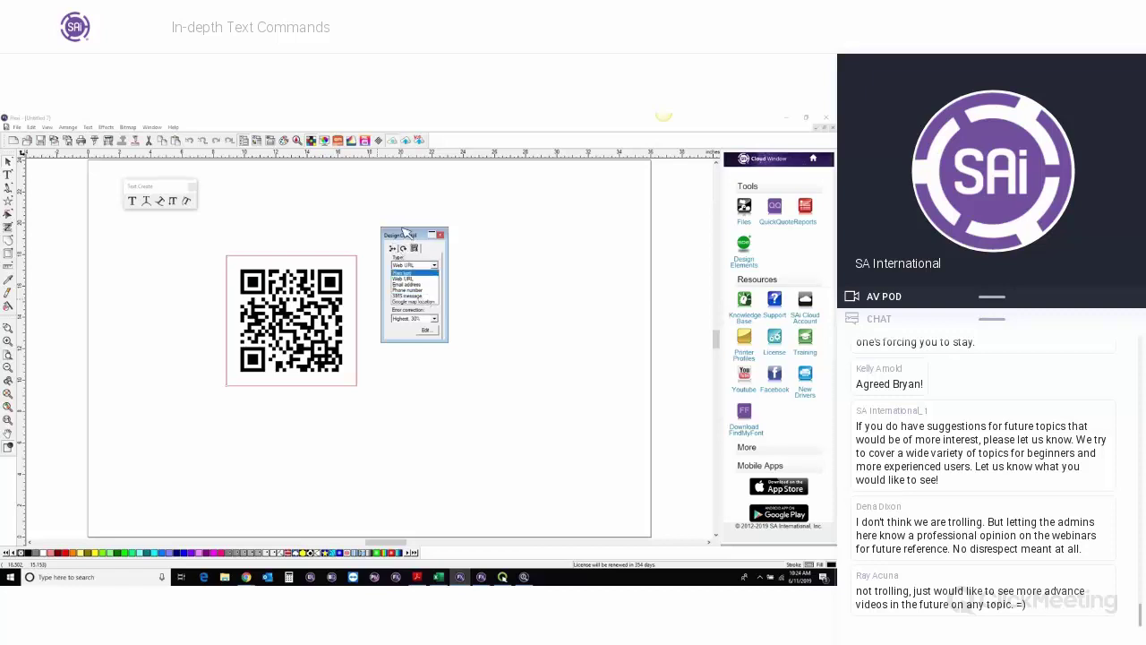
left_click(376, 221)
Look at the Data Matrix and QR Code conversion options among the text commands.
left_click(106, 127)
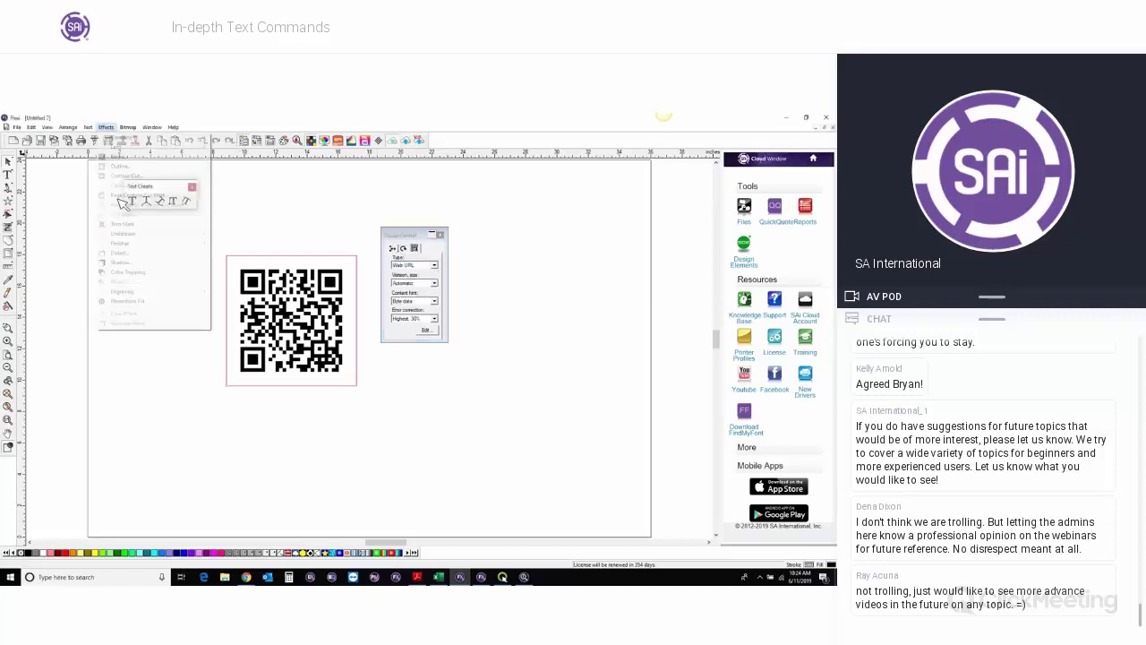
mouse_move(88, 127)
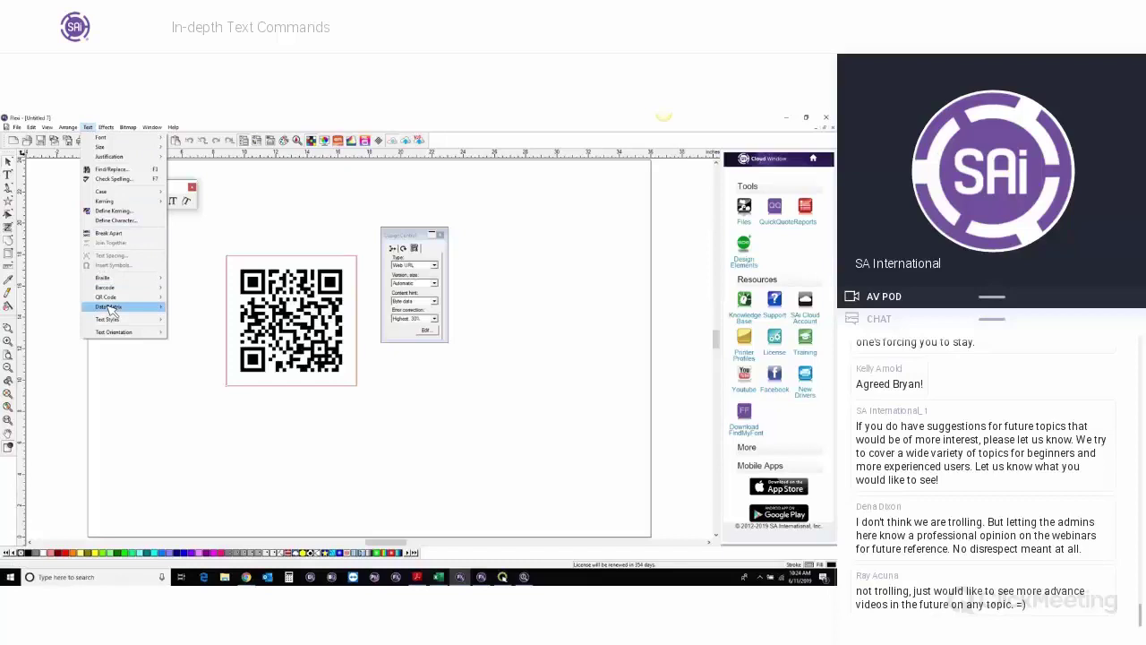
mouse_move(111, 309)
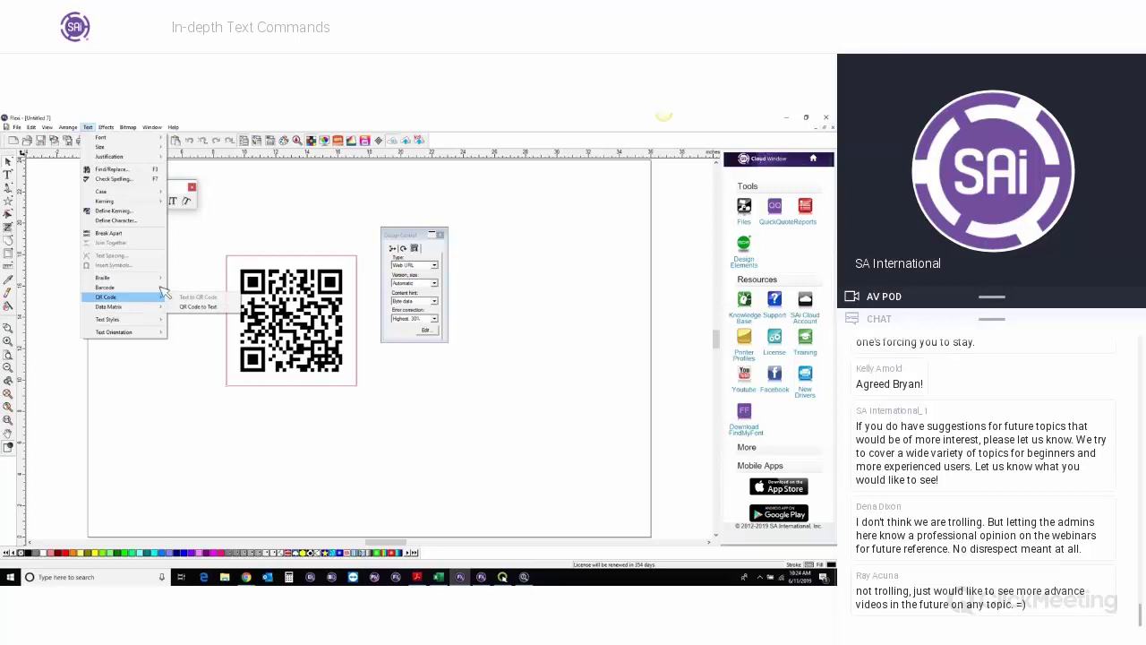
left_click(38, 207)
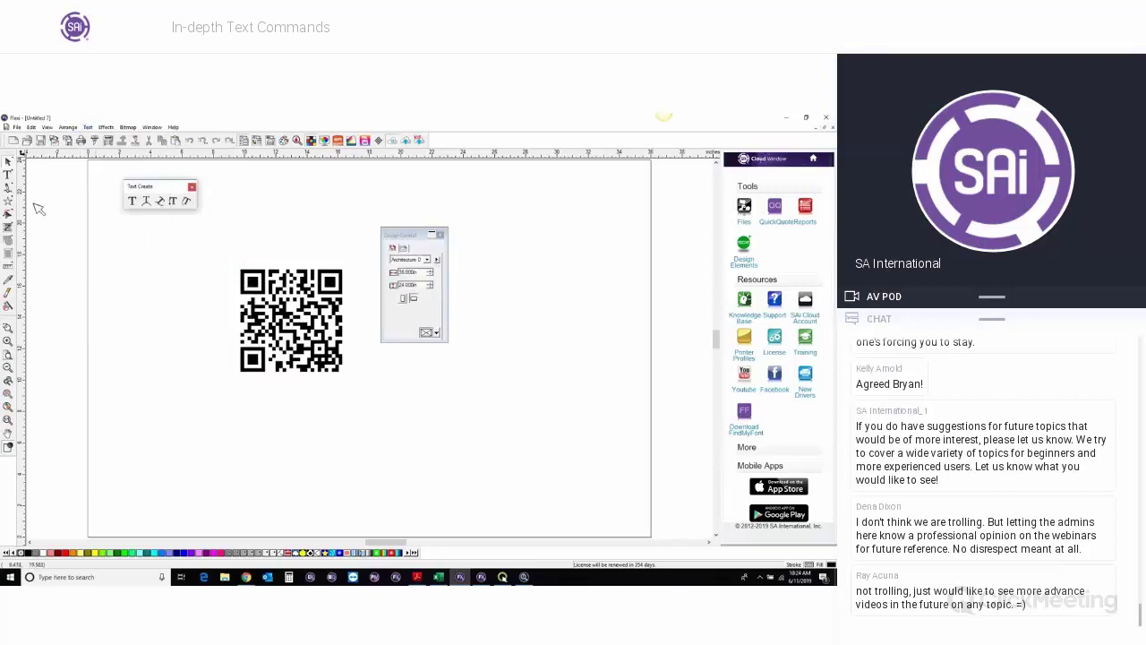
Delete the QR code, add horizontal text reading BARCODE to the page and select it as an object.
left_click(249, 287)
key("Delete")
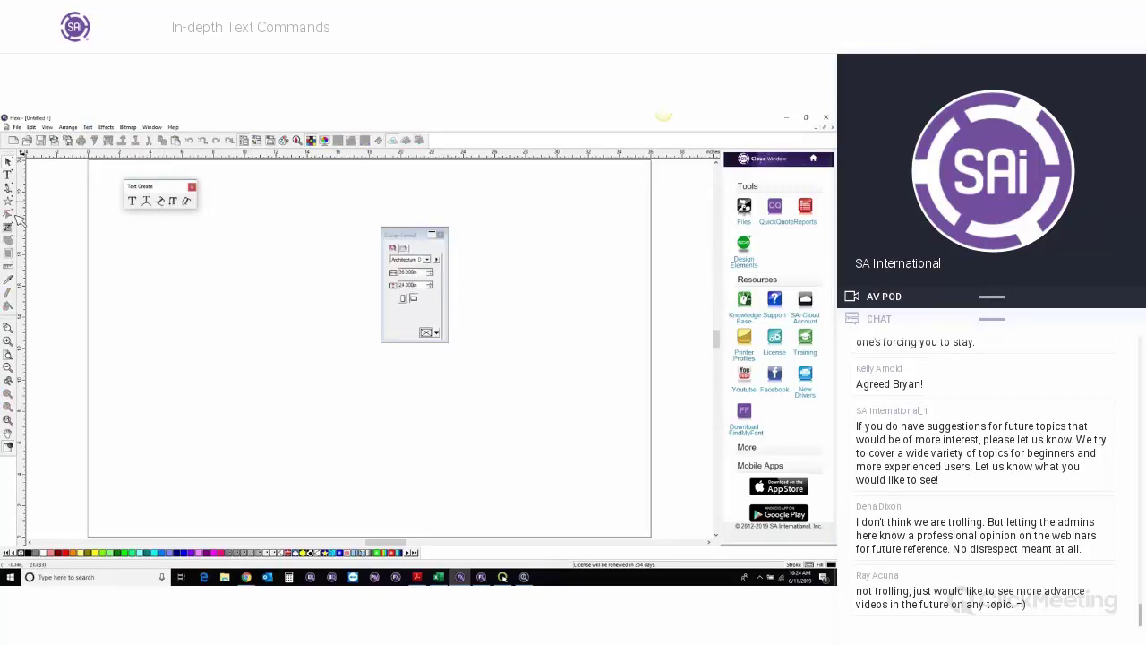
key("t")
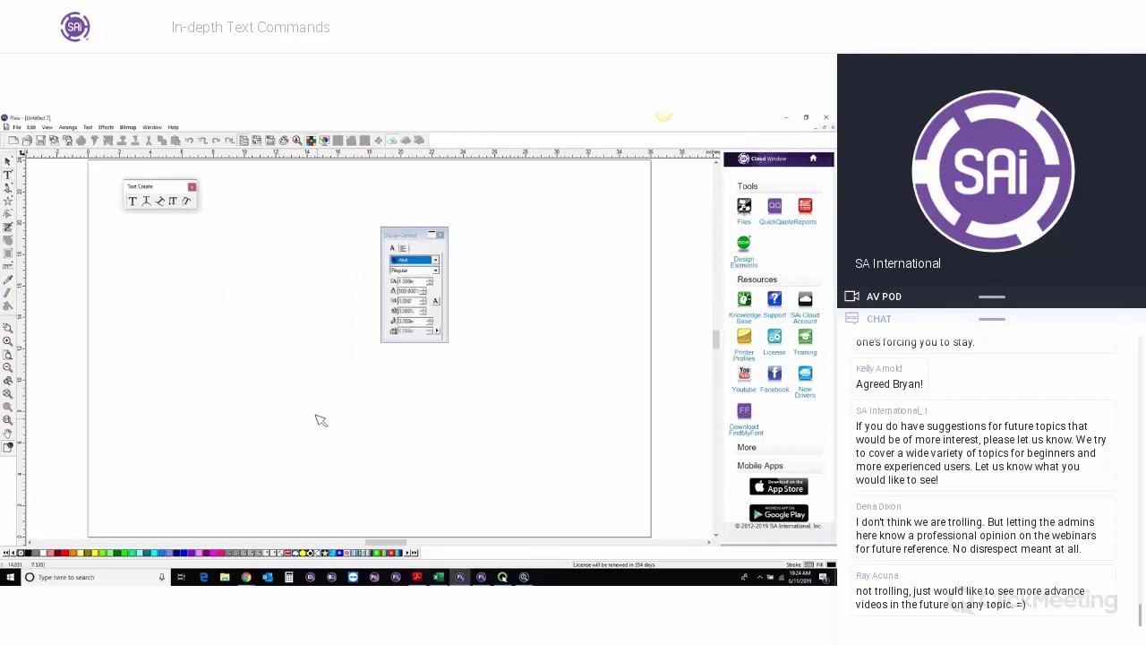
left_click(225, 355)
type("ba")
key("BackSpace")
key("BackSpace")
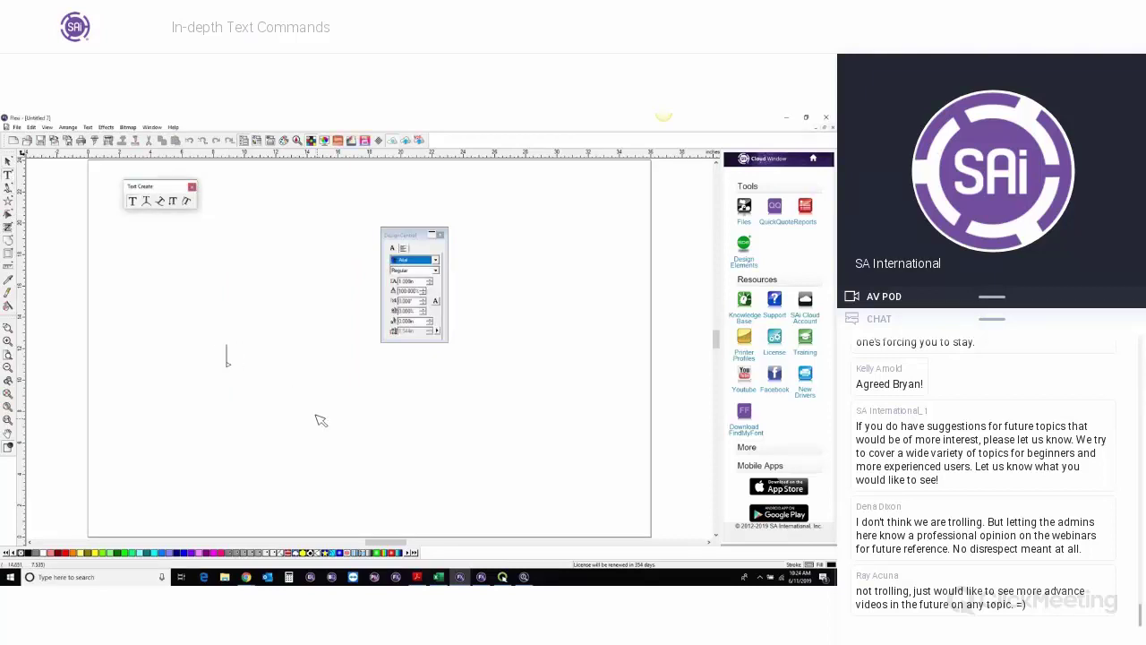
type("BARCODE")
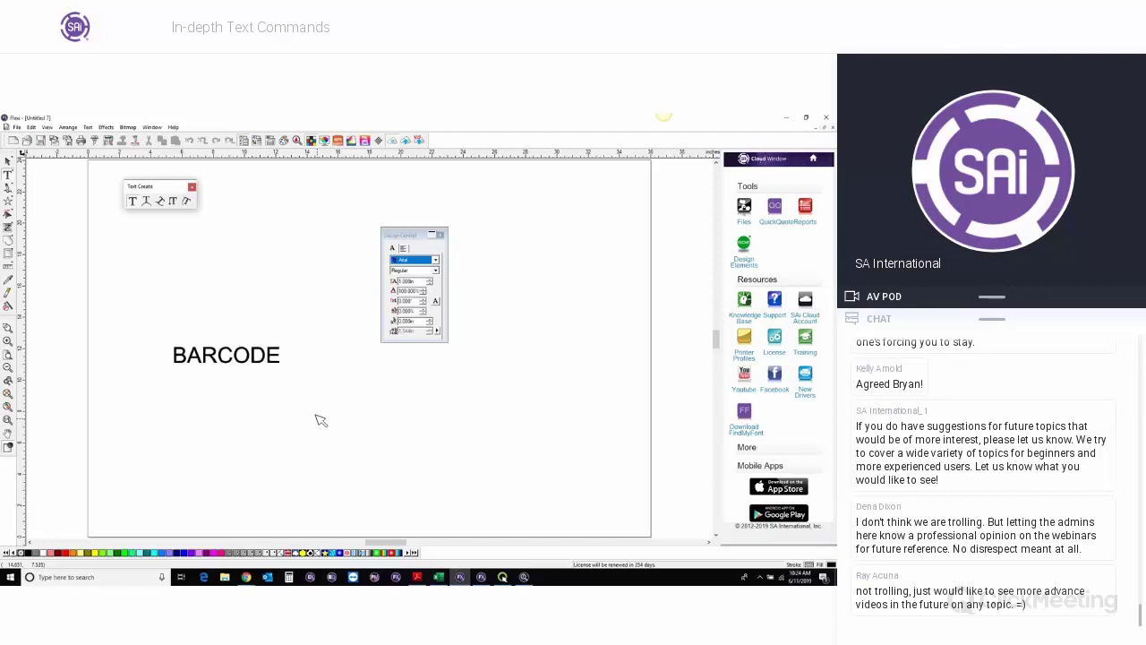
left_click(7, 160)
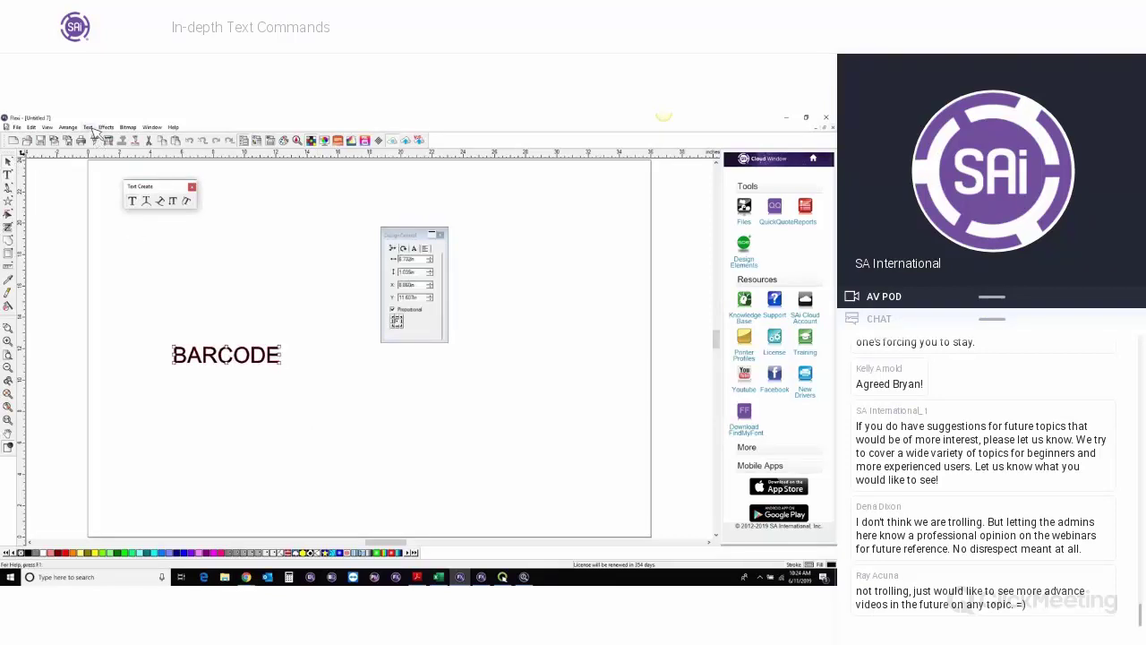
Convert the BARCODE text to a Barcode 39 code and move DesignCentral clear of it.
left_click(88, 126)
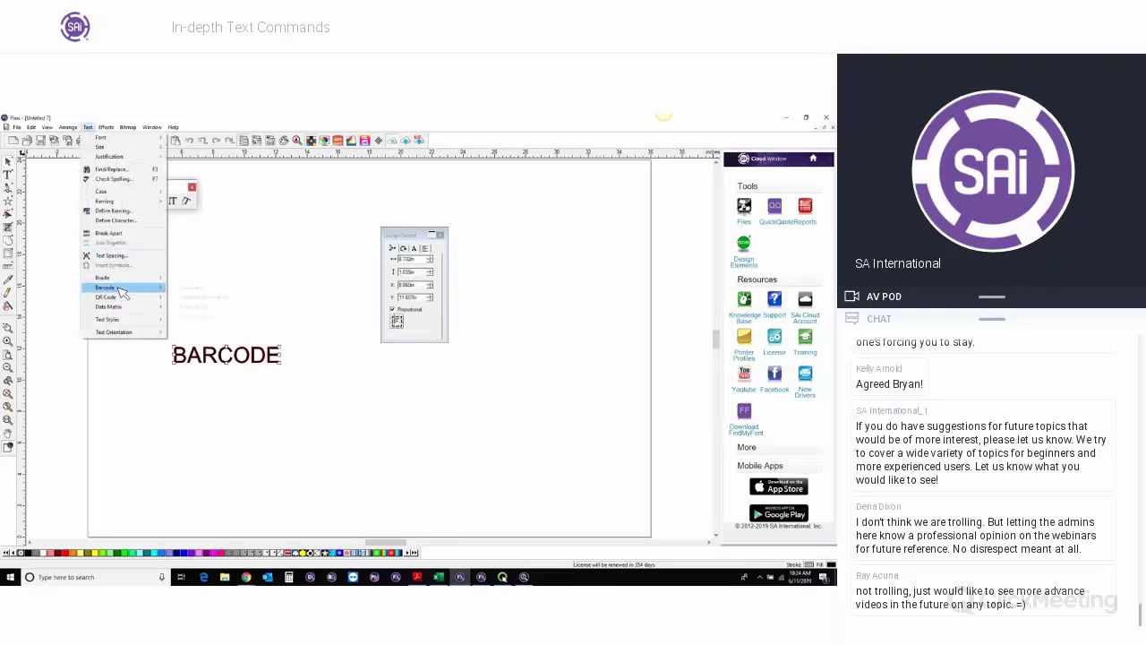
mouse_move(123, 287)
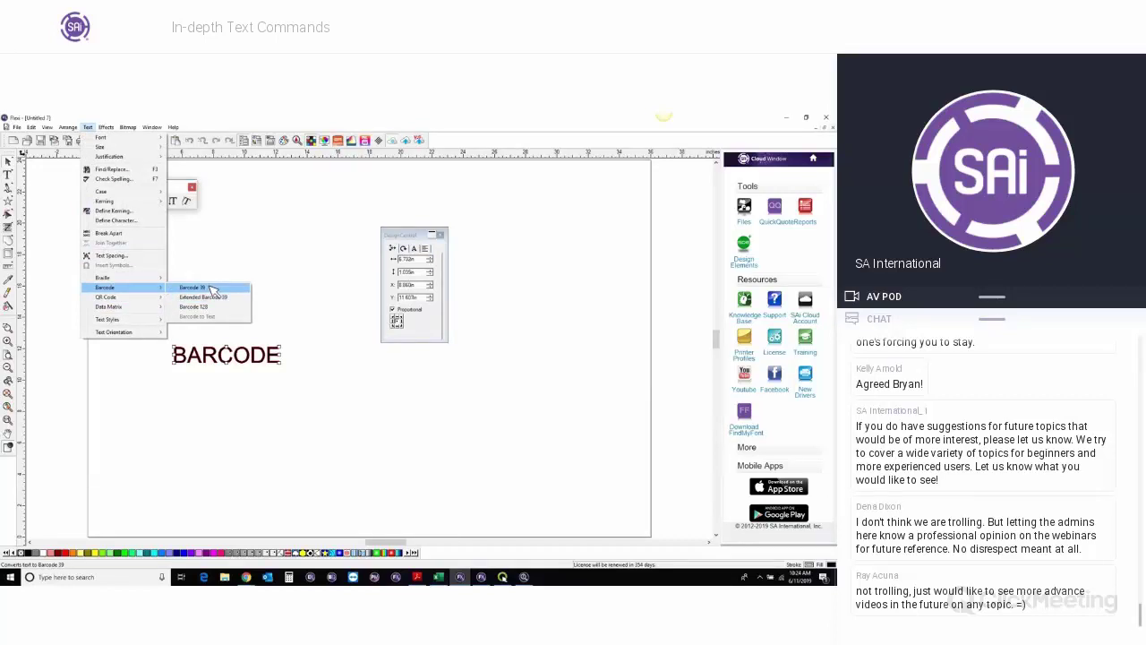
left_click(213, 289)
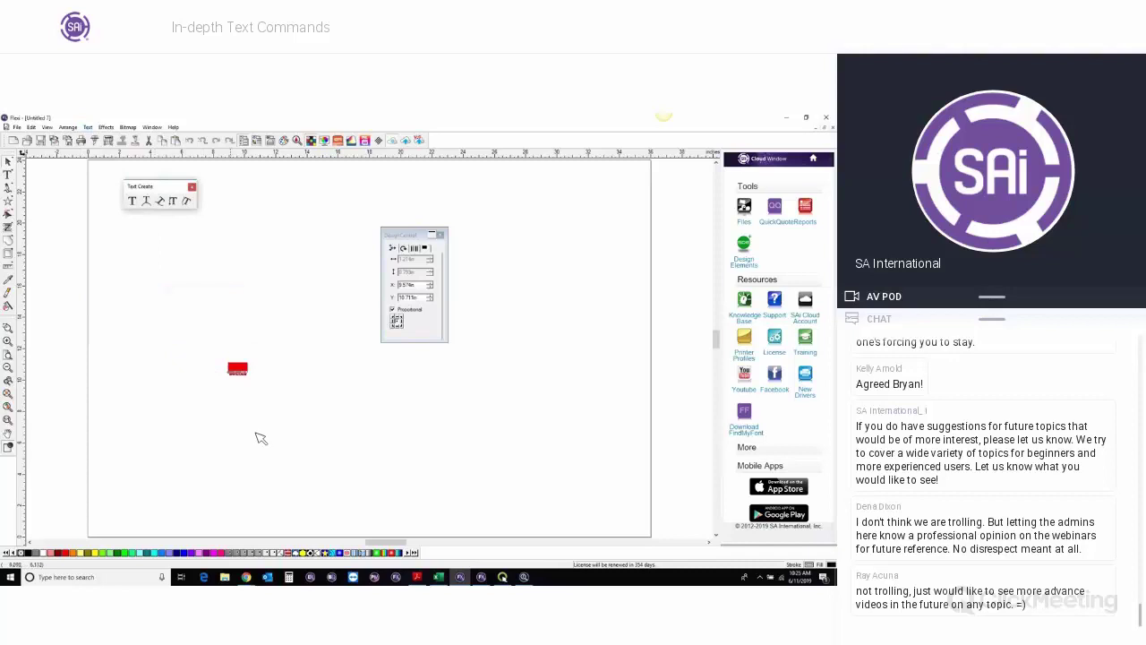
left_click(237, 369)
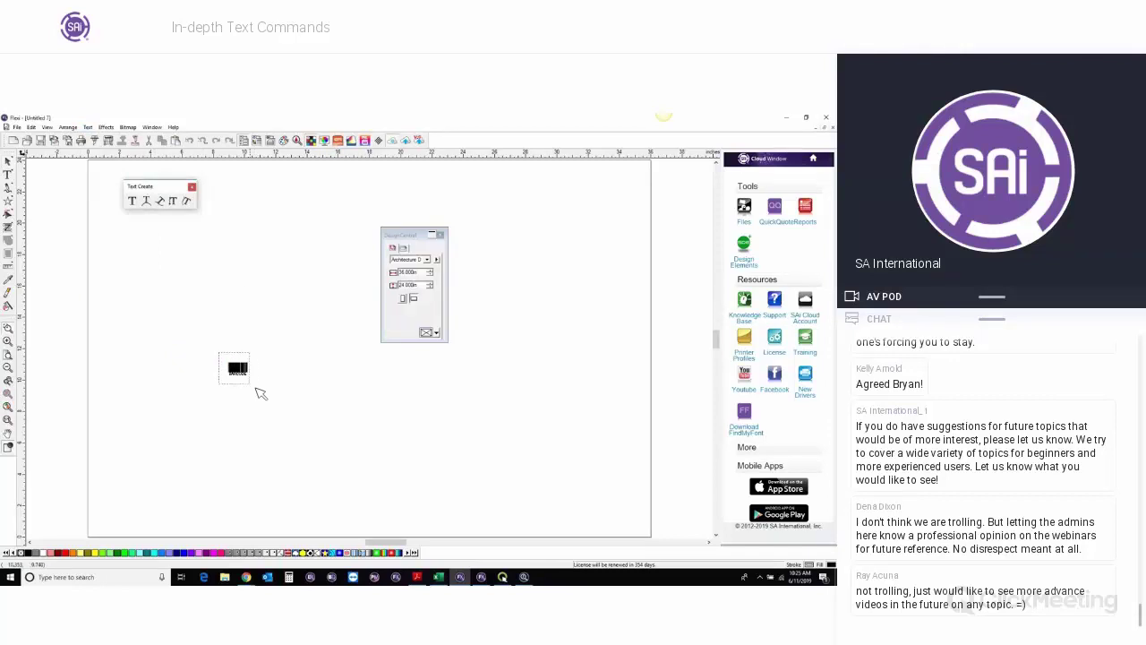
key("F4")
left_click_drag(415, 241, 562, 218)
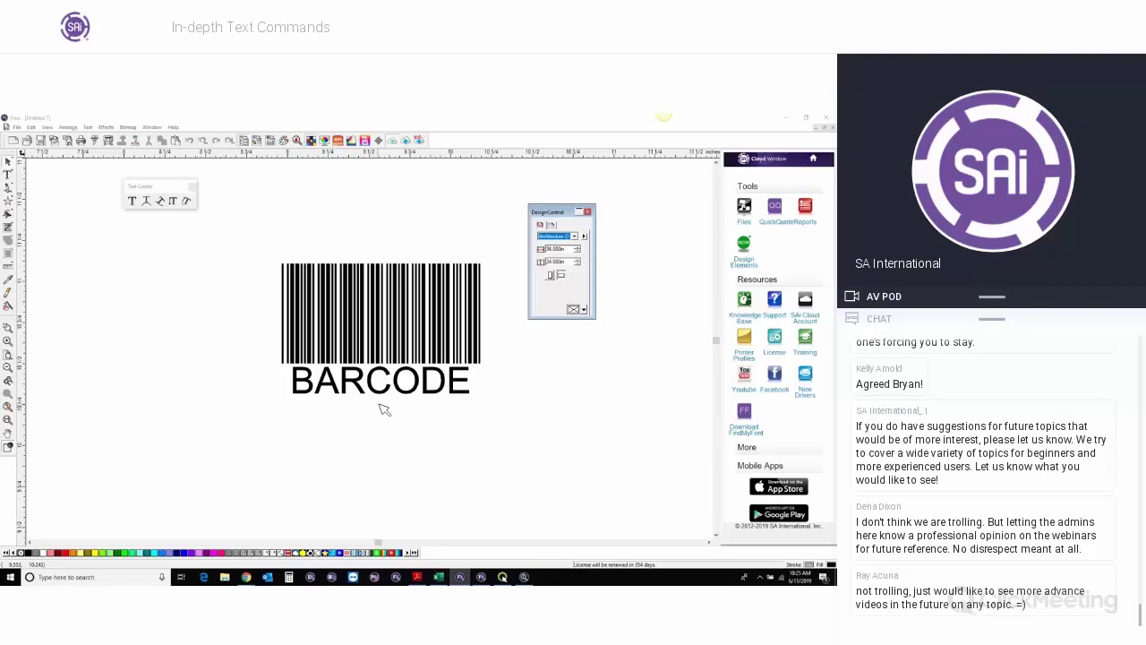
Delete the barcode and clear the workspace by closing Text Create and moving DesignCentral aside.
left_click(368, 349)
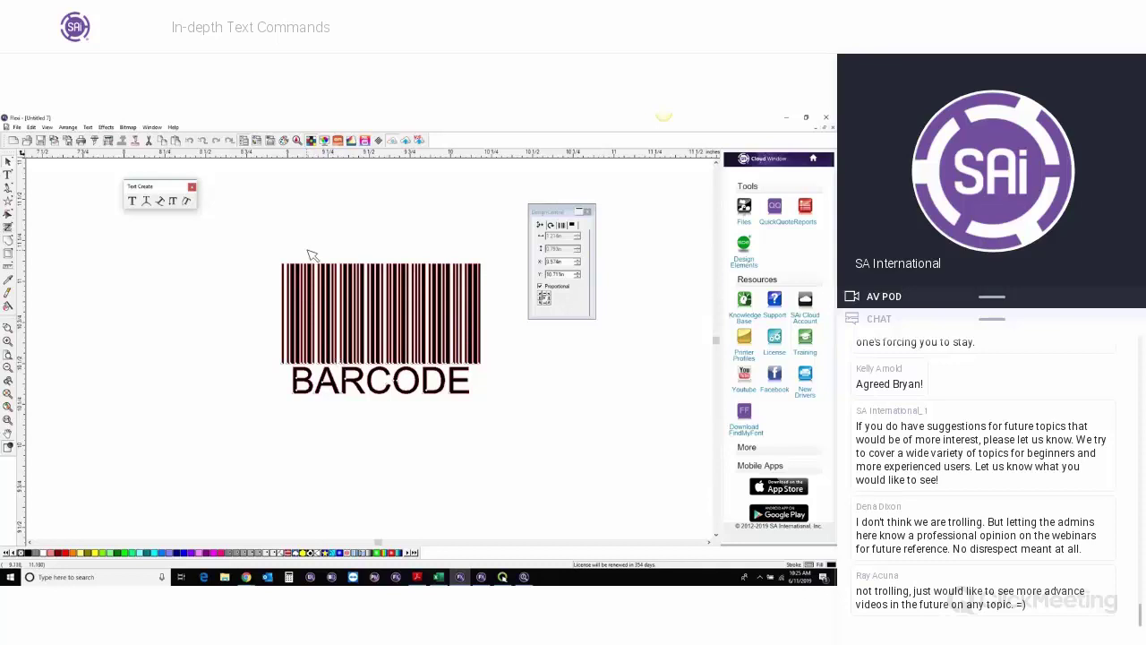
key("Delete")
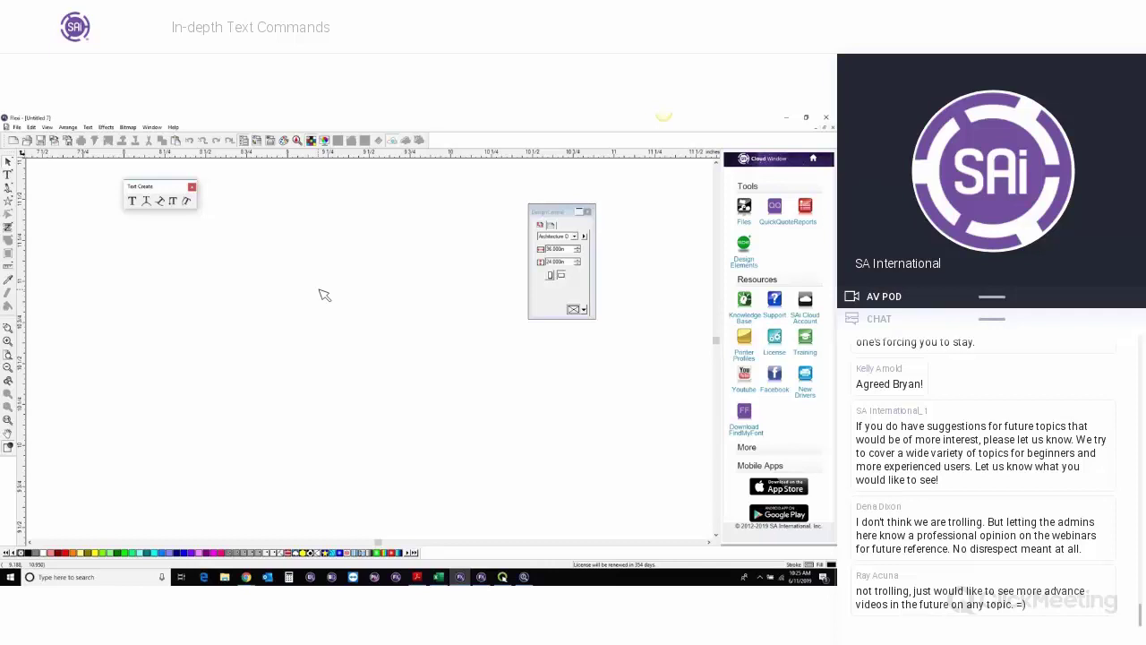
left_click(192, 187)
left_click_drag(569, 214, 654, 170)
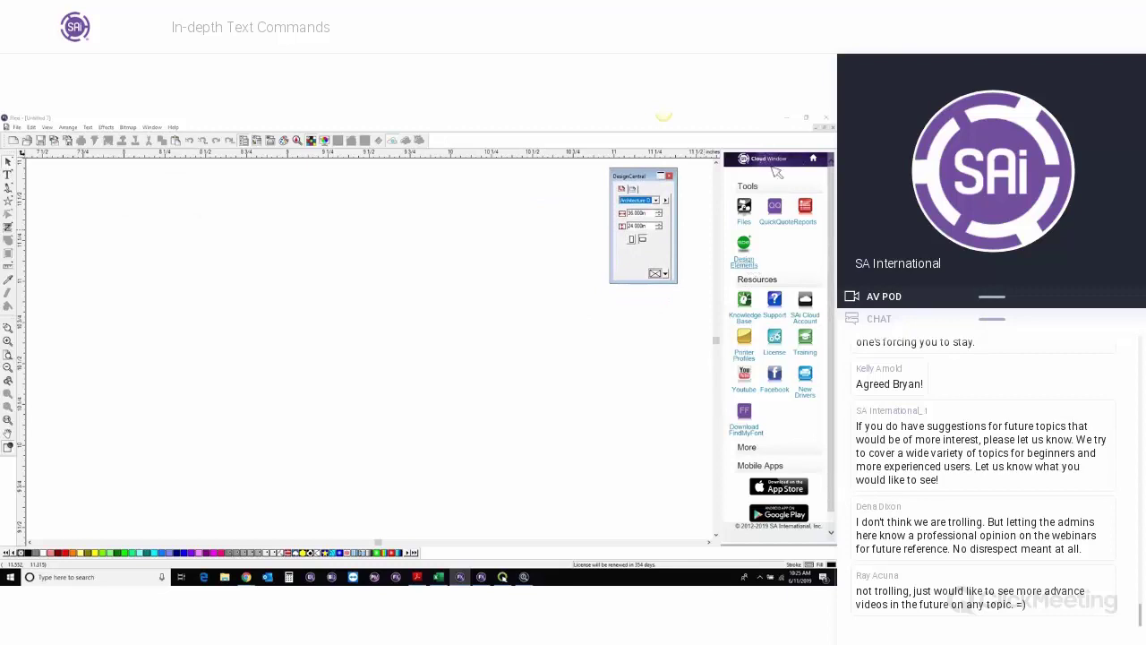
Log in to the Design Elements website with the saved SAi Cloud account and open the first recently viewed font.
left_click(753, 264)
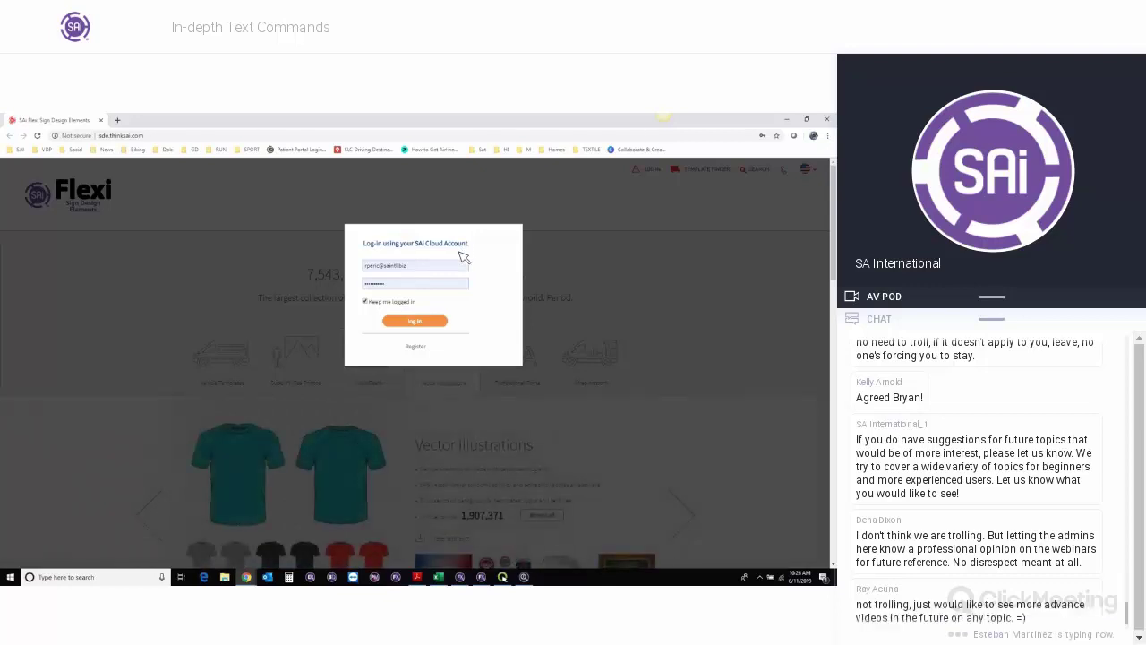
left_click(426, 322)
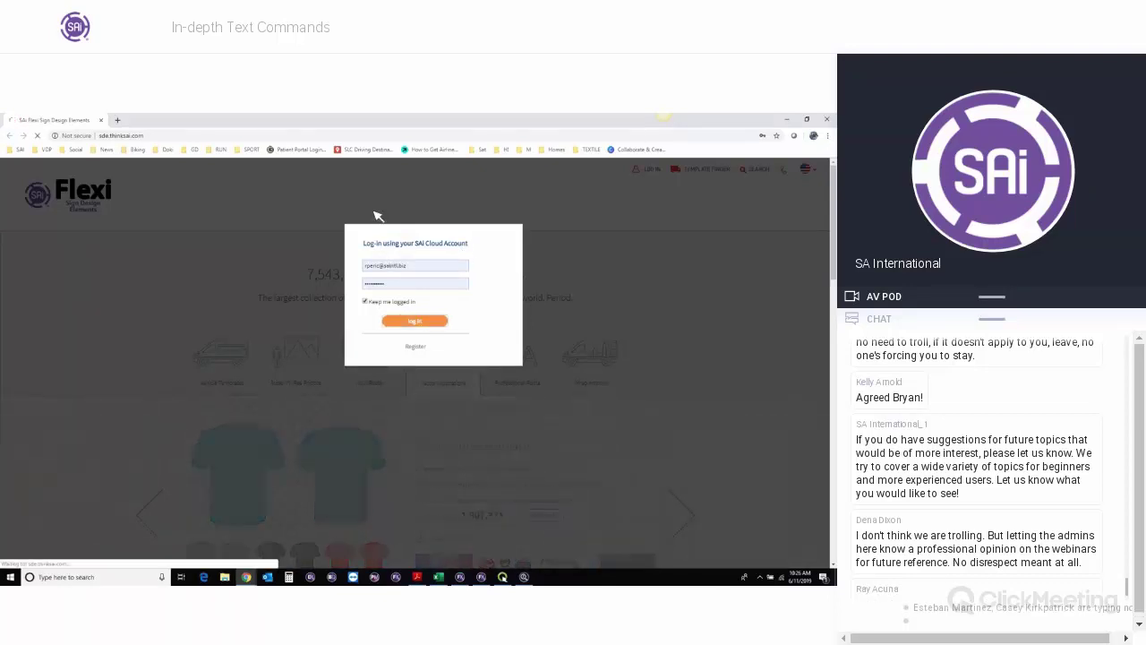
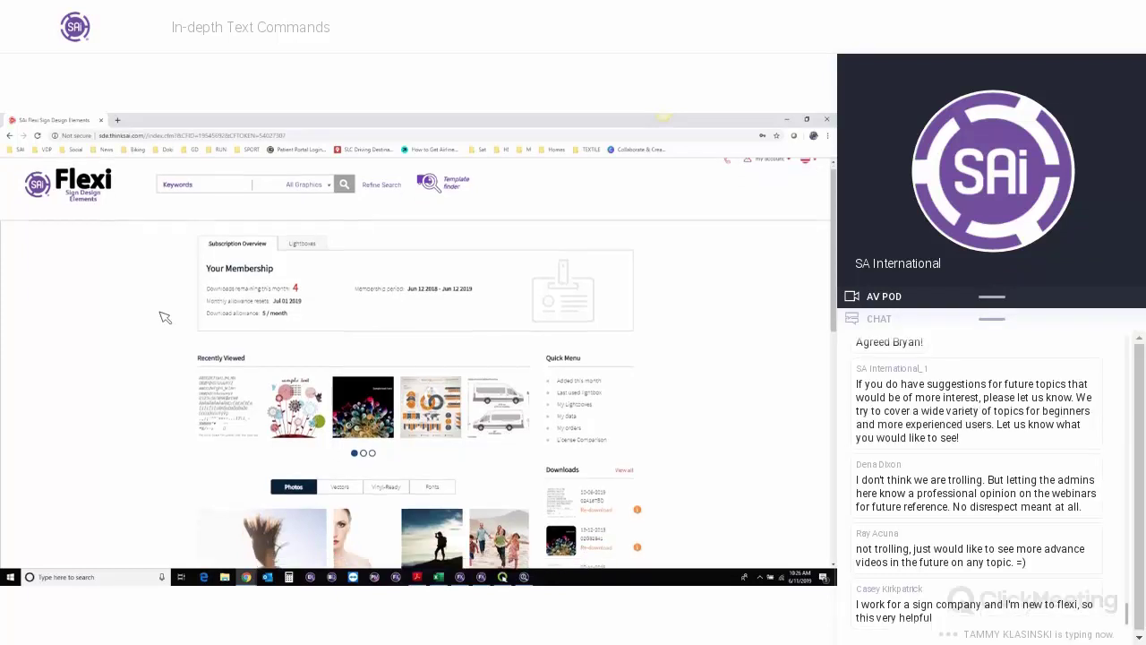
scroll(165, 317, "down", 3)
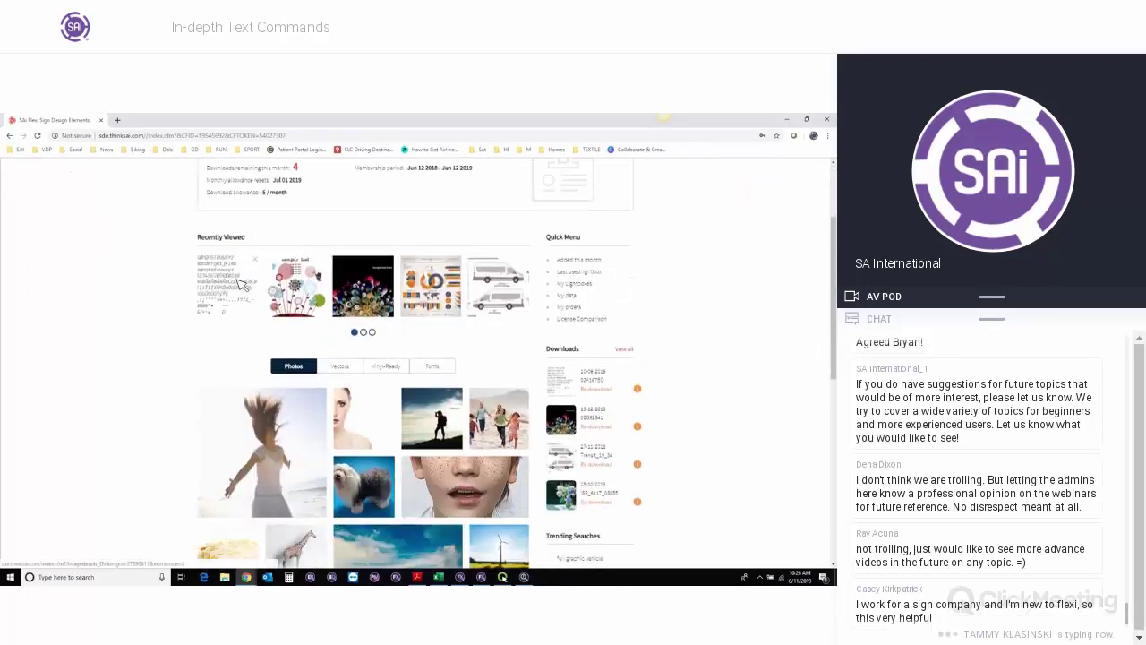
left_click(242, 283)
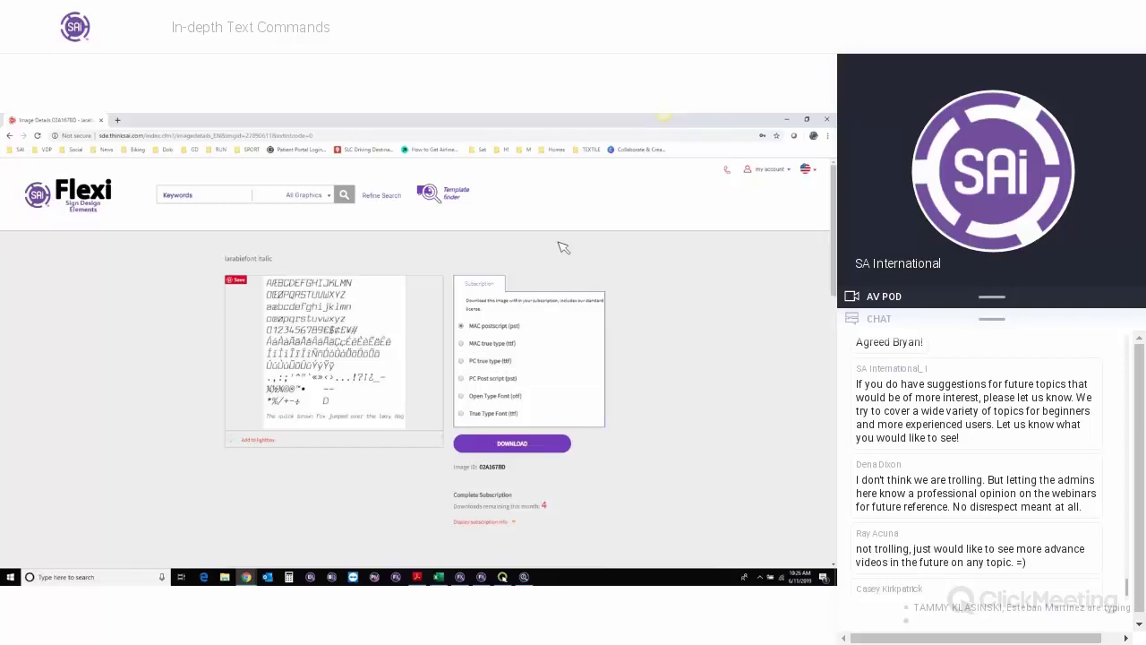
Search the Design Elements website for the keyword FONTS.
left_click(225, 195)
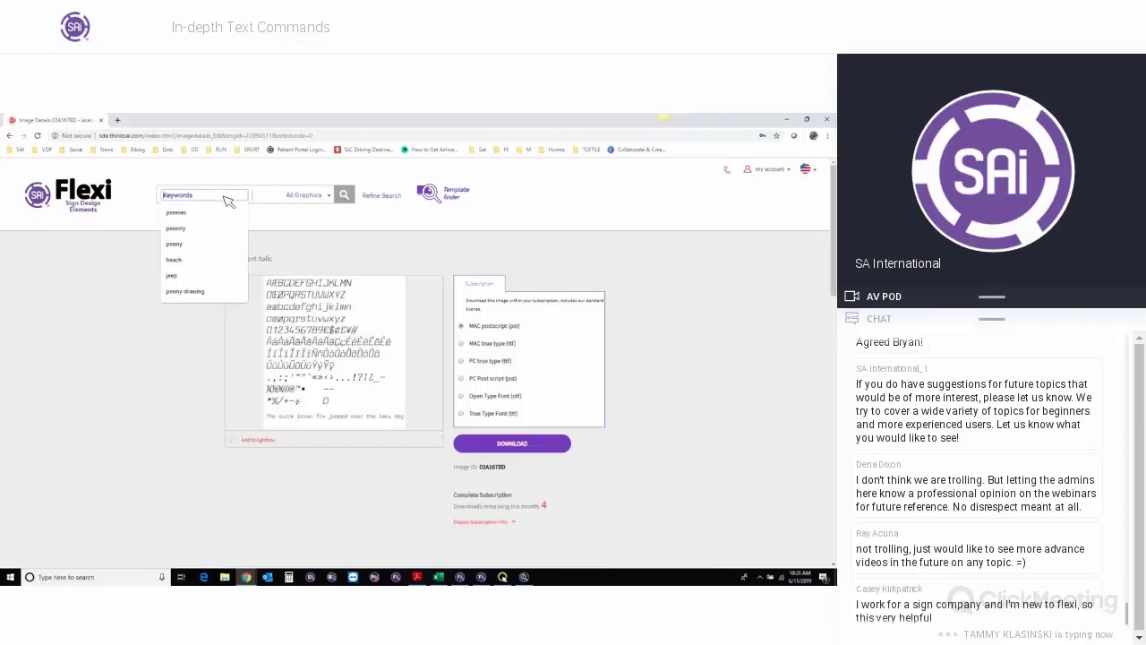
left_click(242, 201)
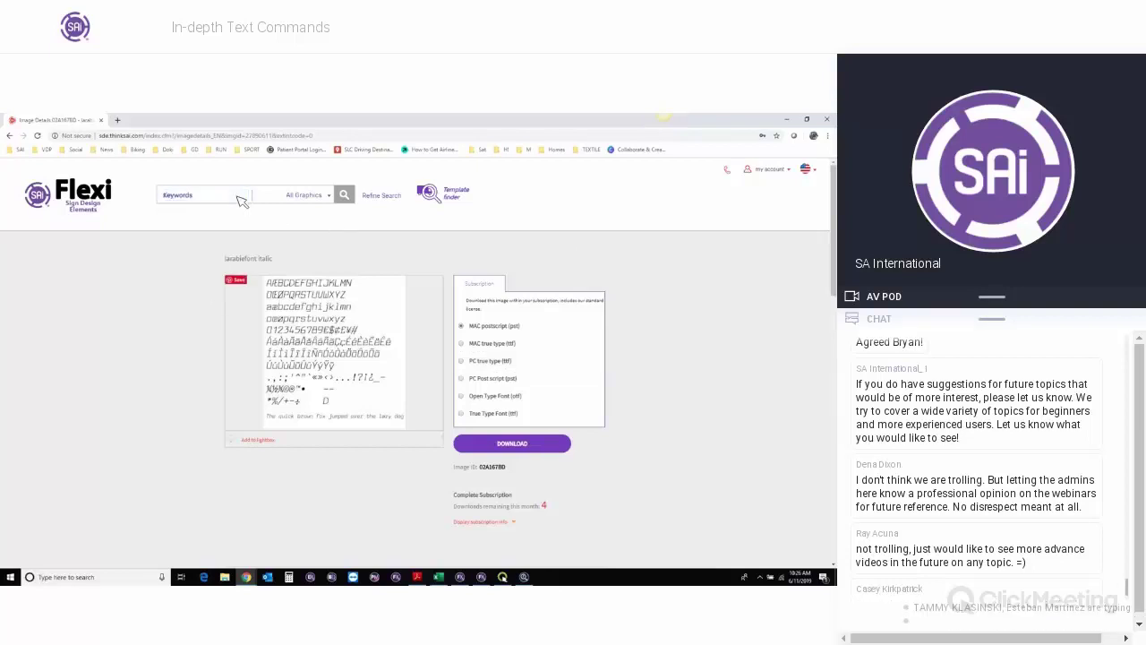
left_click(240, 197)
type("FONTS")
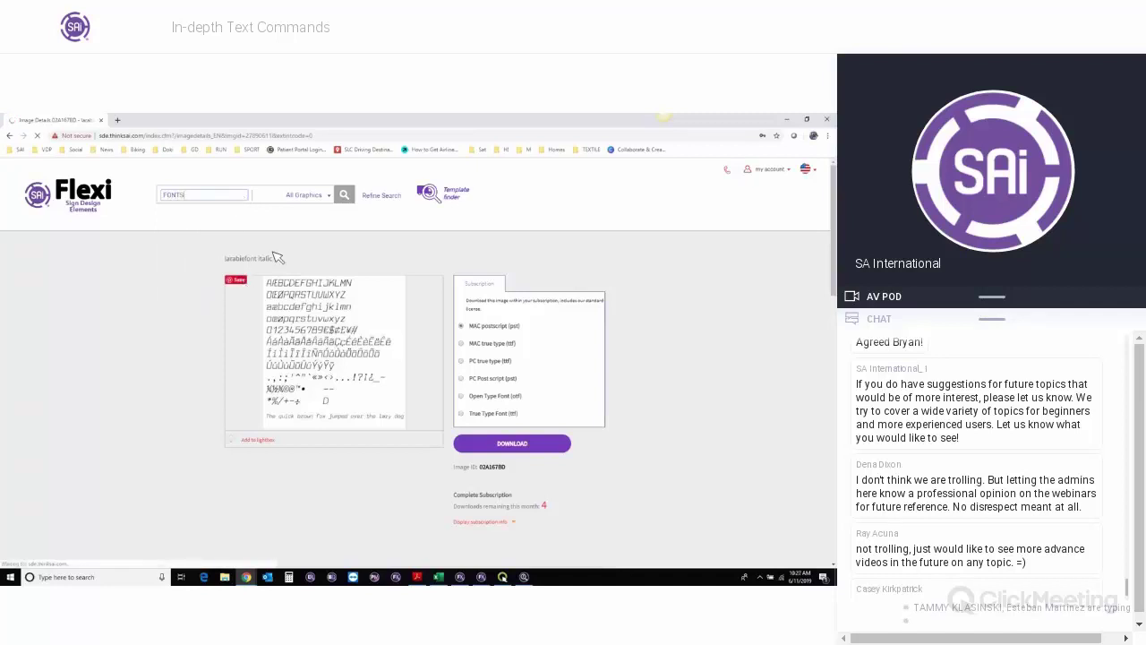
key("Return")
Restrict the FONTS search from All Graphics to the Fonts category.
left_click(307, 195)
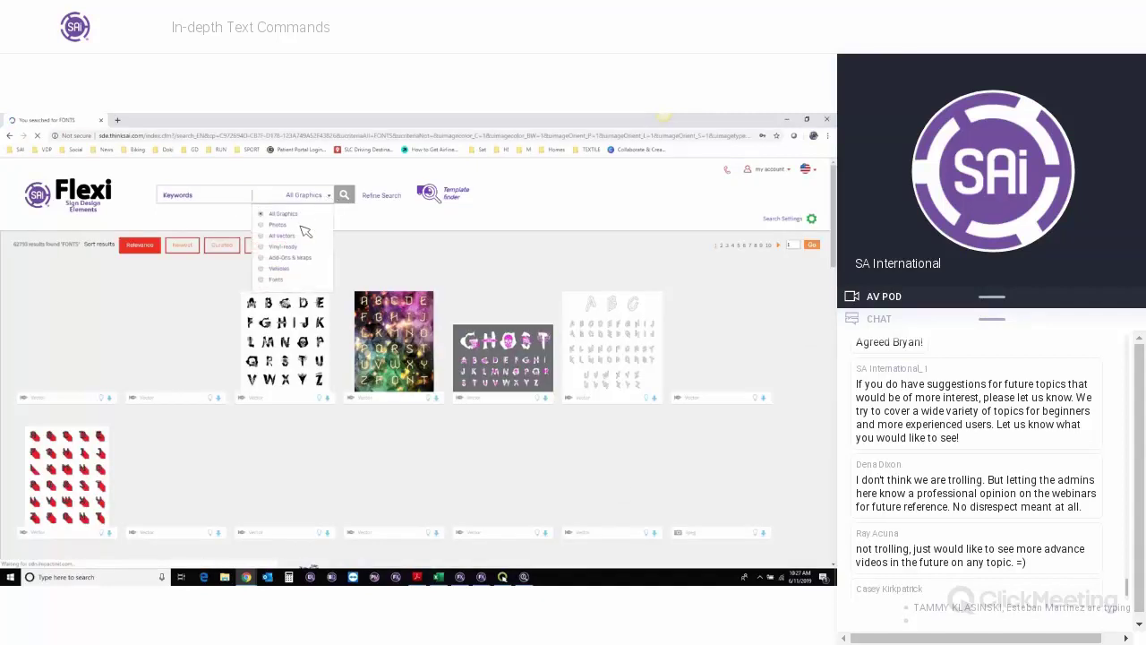
left_click(268, 280)
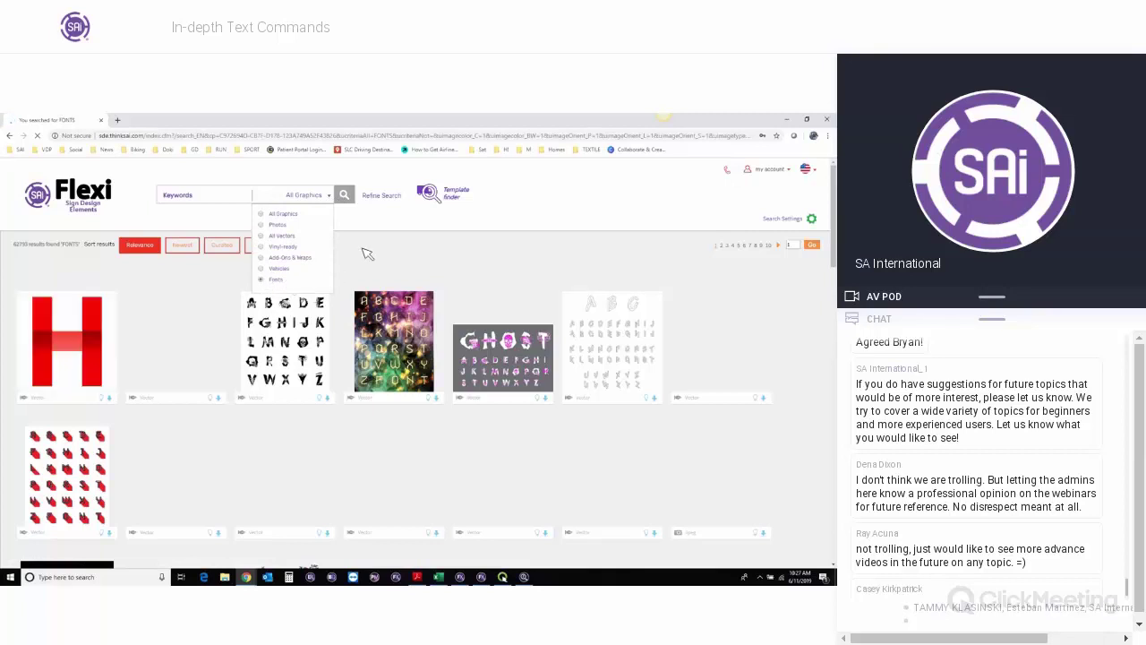
left_click(331, 224)
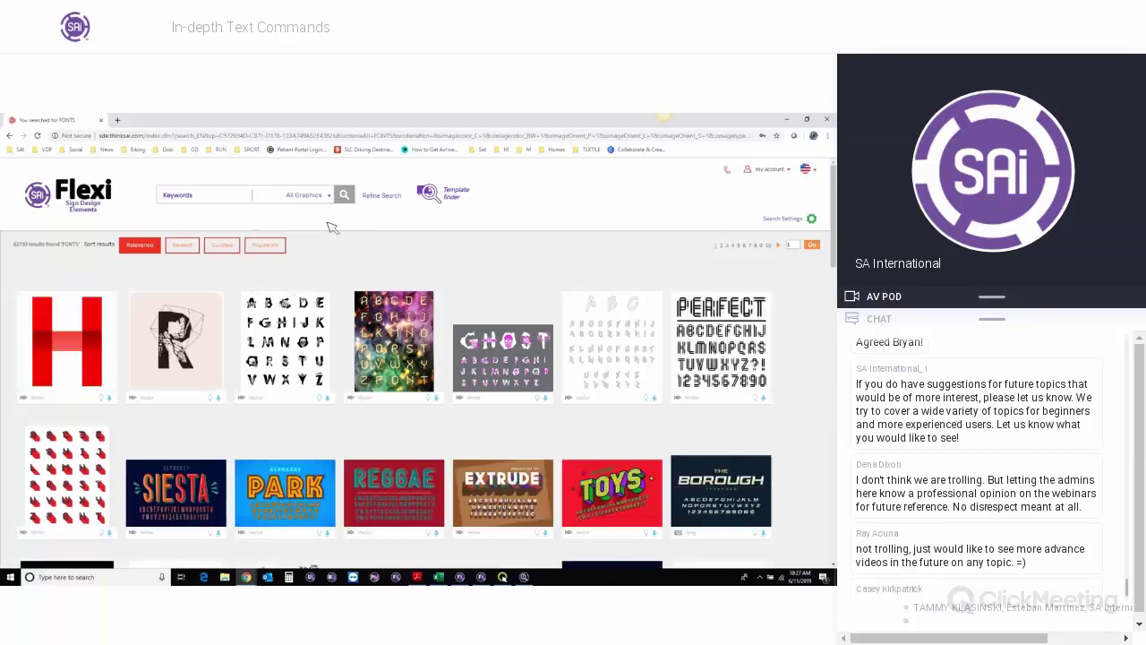
left_click(307, 195)
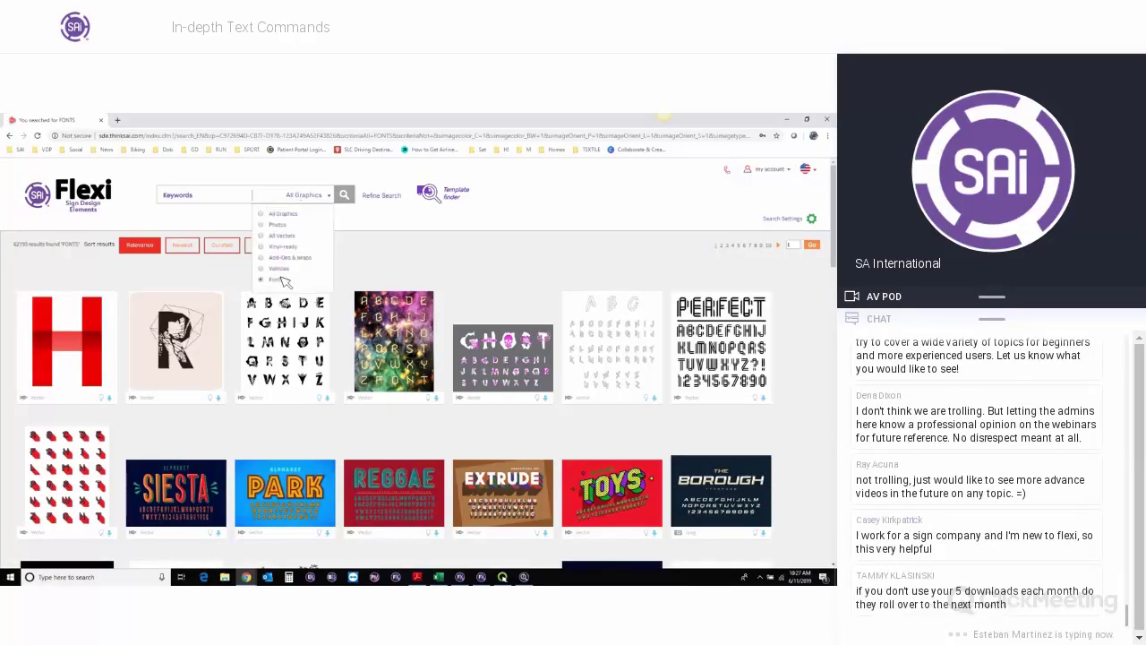
left_click(277, 280)
scroll(479, 261, "down", 3)
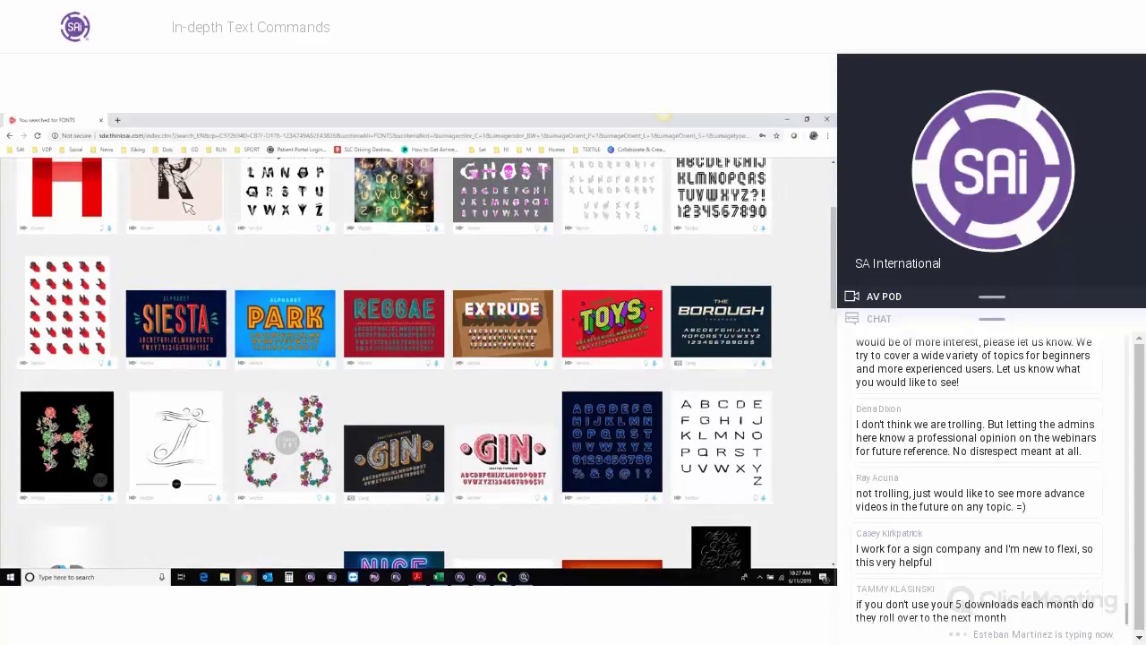
left_click(383, 210)
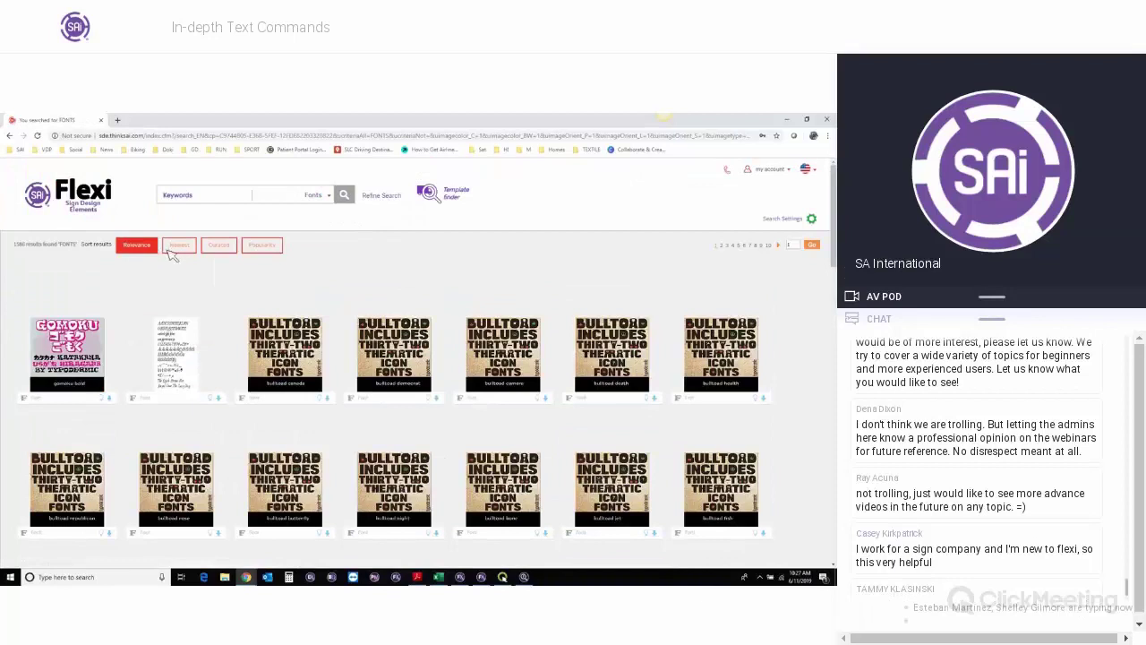
Download the 2011 Slimtype-Ita font as an Open Type Font and show the downloaded zip file in its folder.
left_click(183, 354)
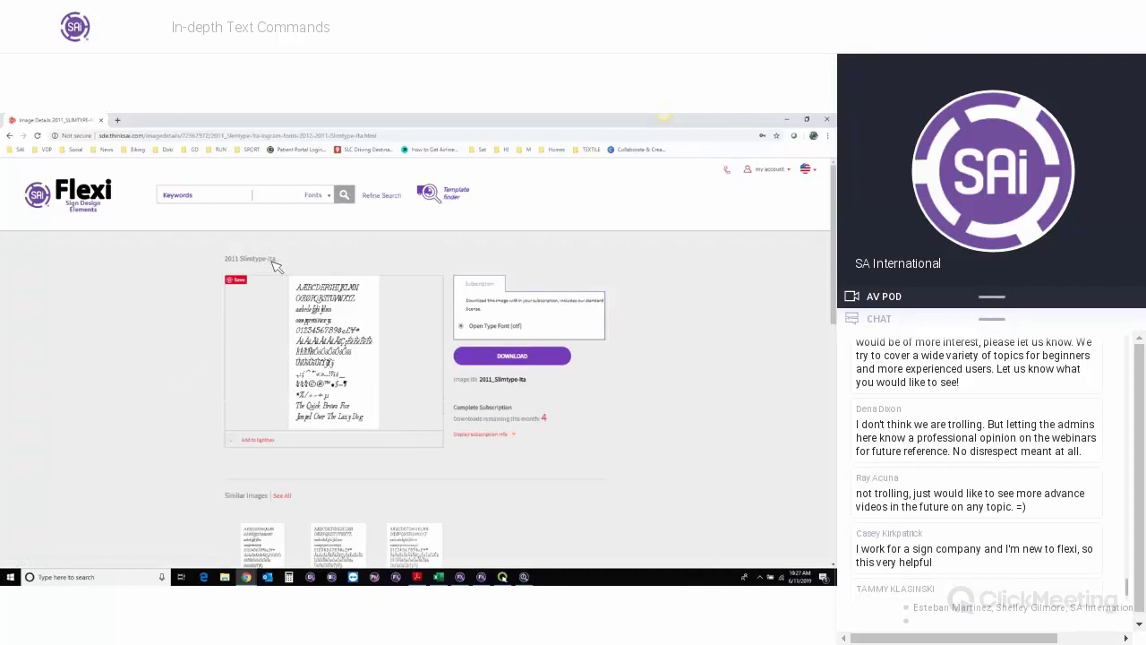
left_click(520, 357)
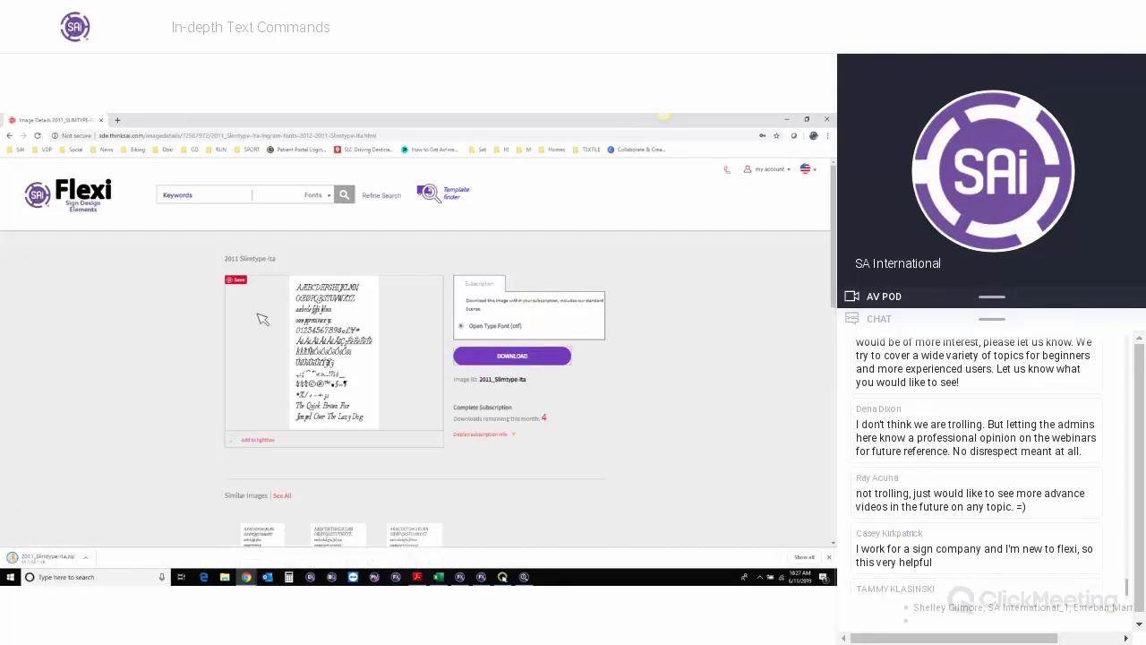
left_click(94, 562)
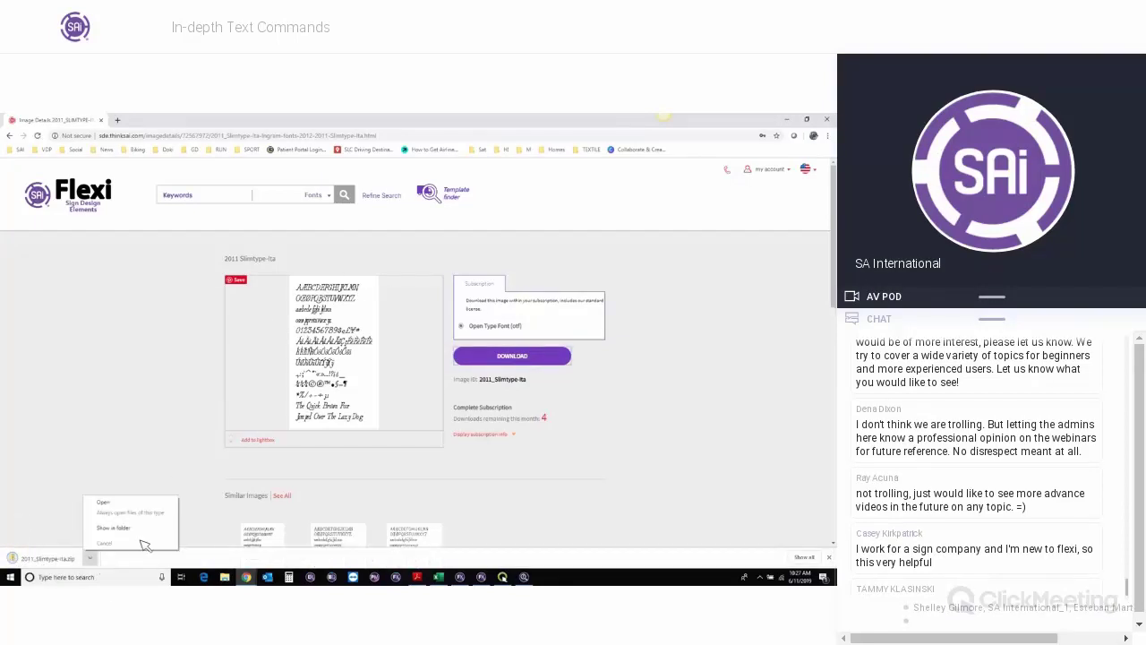
left_click(130, 530)
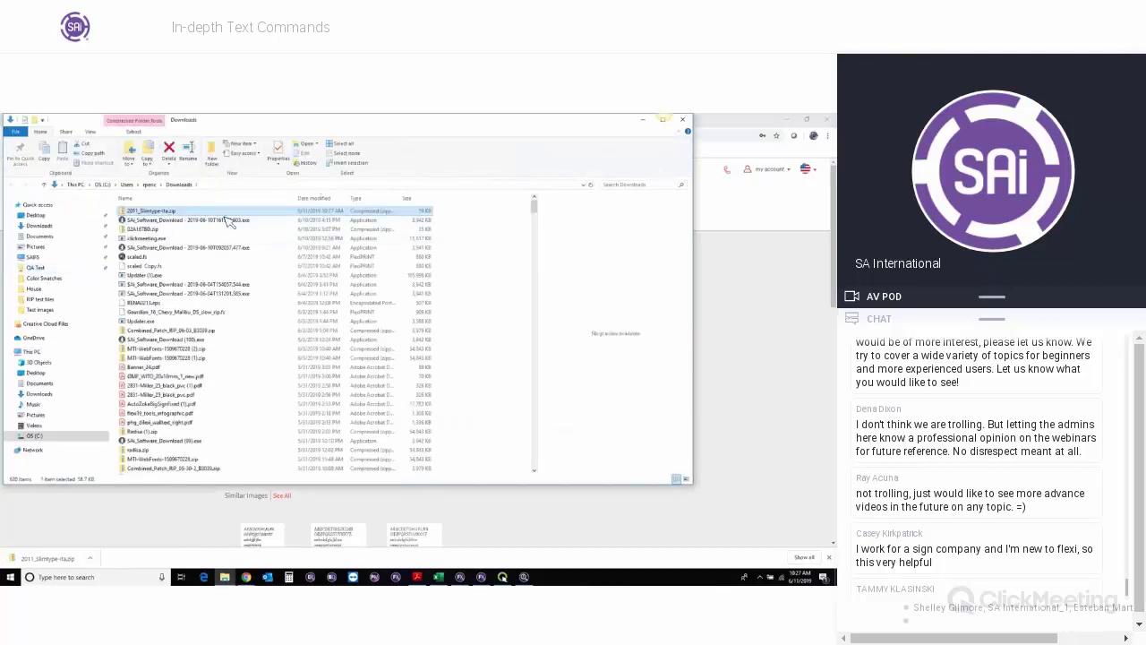
Extract 2011_Slimtype-Ita.zip to the suggested Downloads subfolder and install the extracted OpenType font file.
right_click(165, 212)
left_click(196, 239)
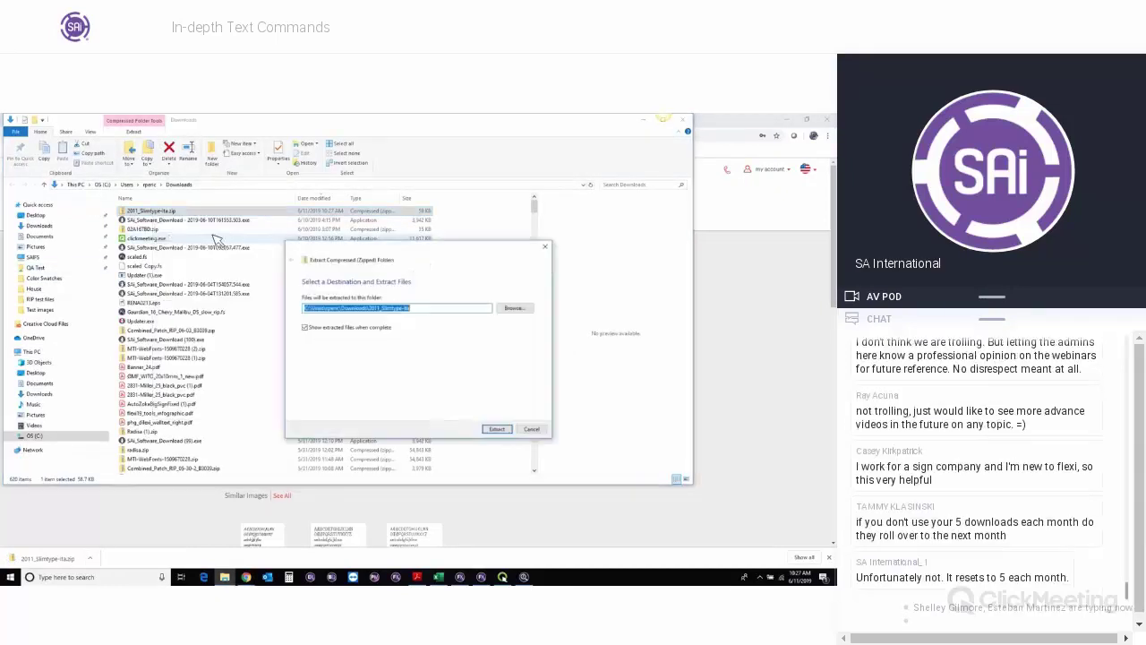
key("Return")
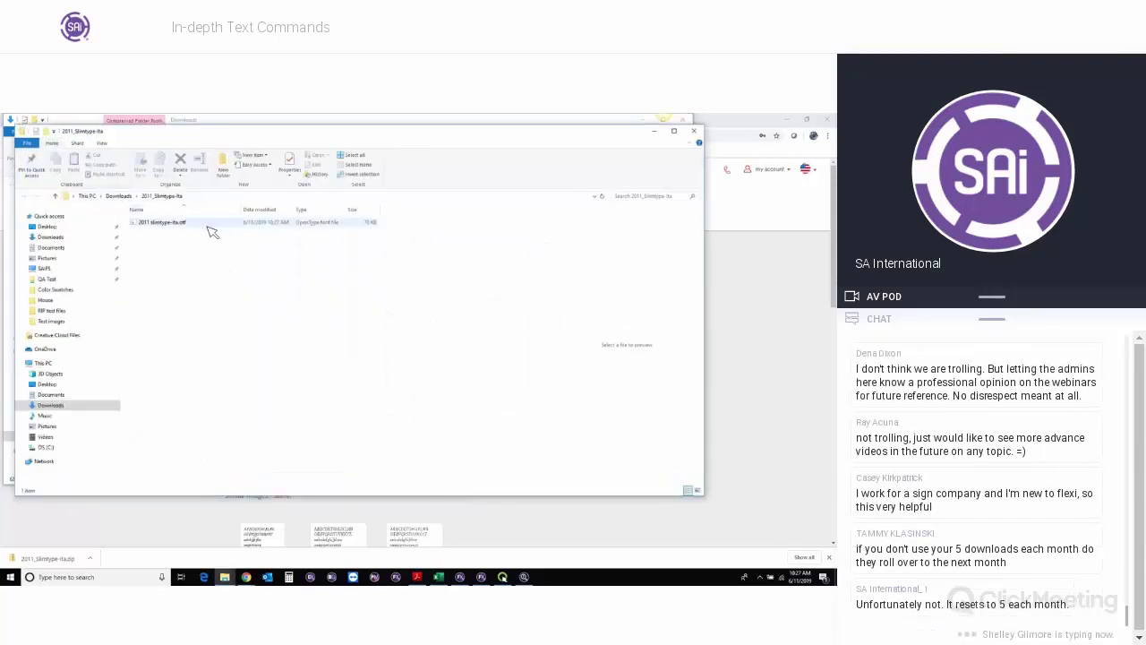
right_click(184, 223)
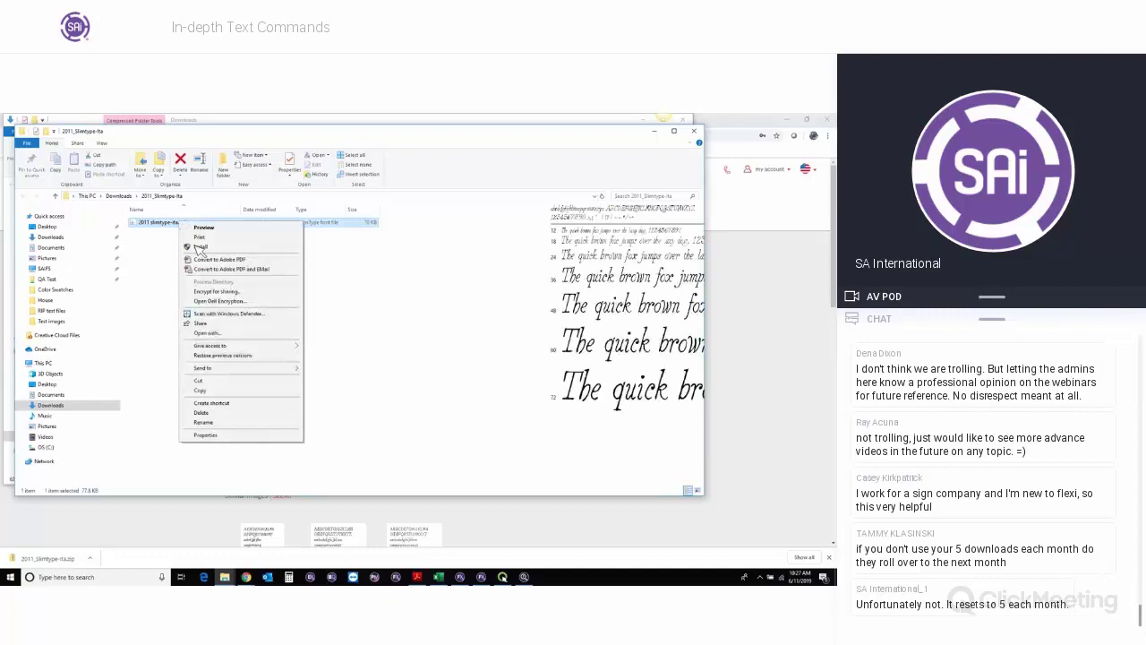
left_click(202, 247)
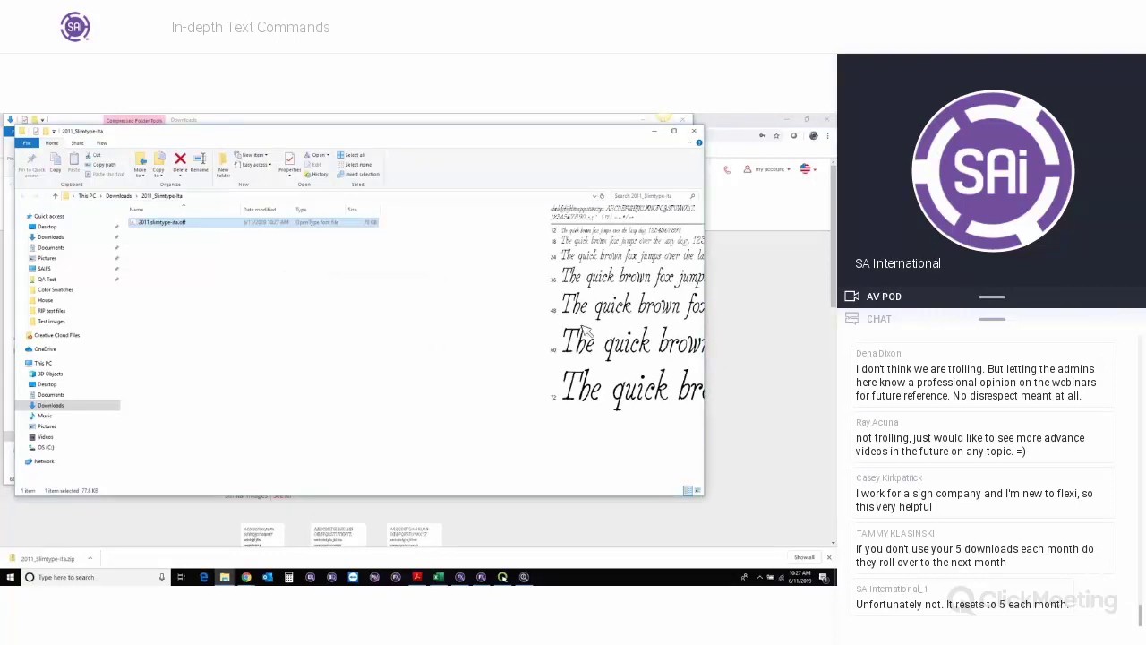
Minimize the file and browser windows to return to Flexi, and reload the list of available fonts.
left_click(654, 131)
left_click(643, 119)
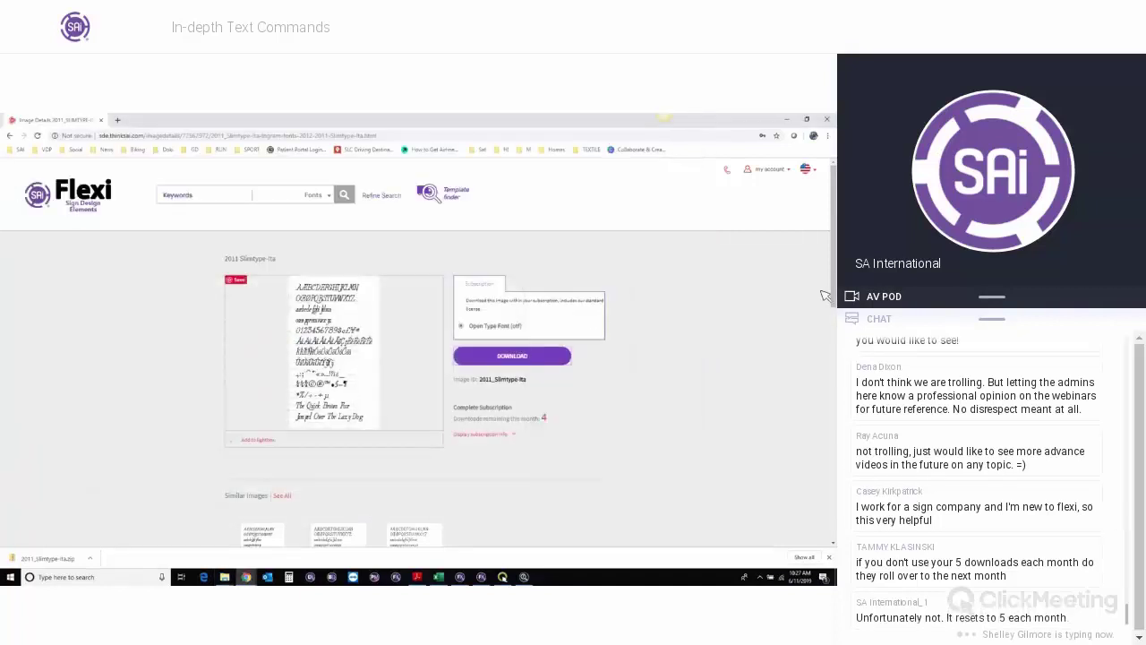
left_click(788, 119)
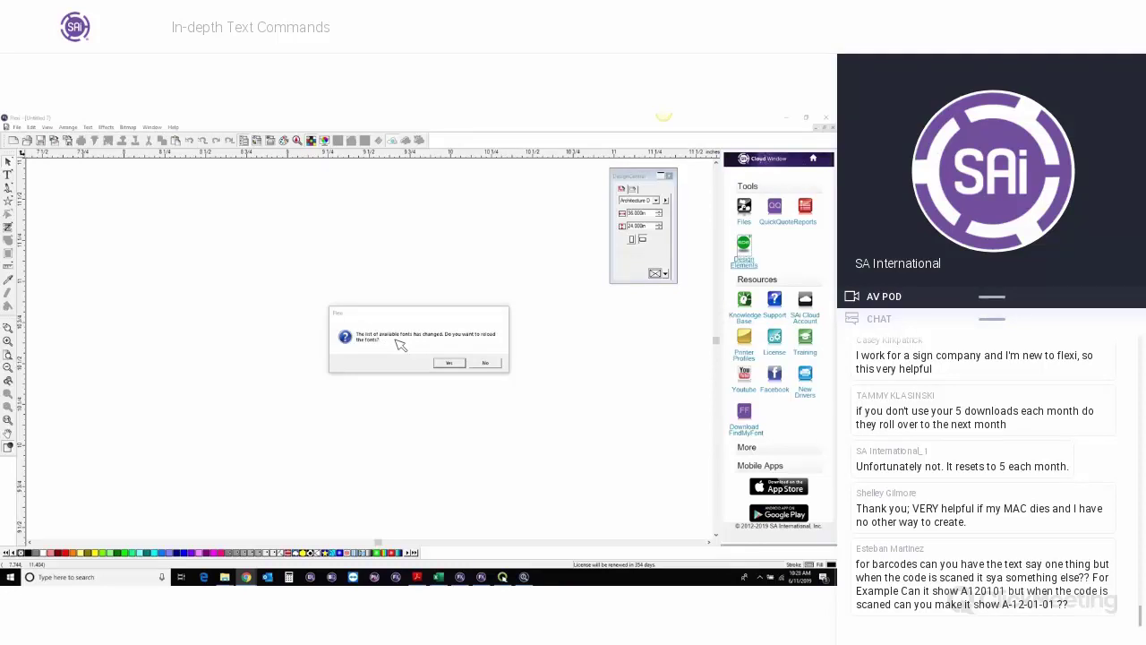
left_click(451, 364)
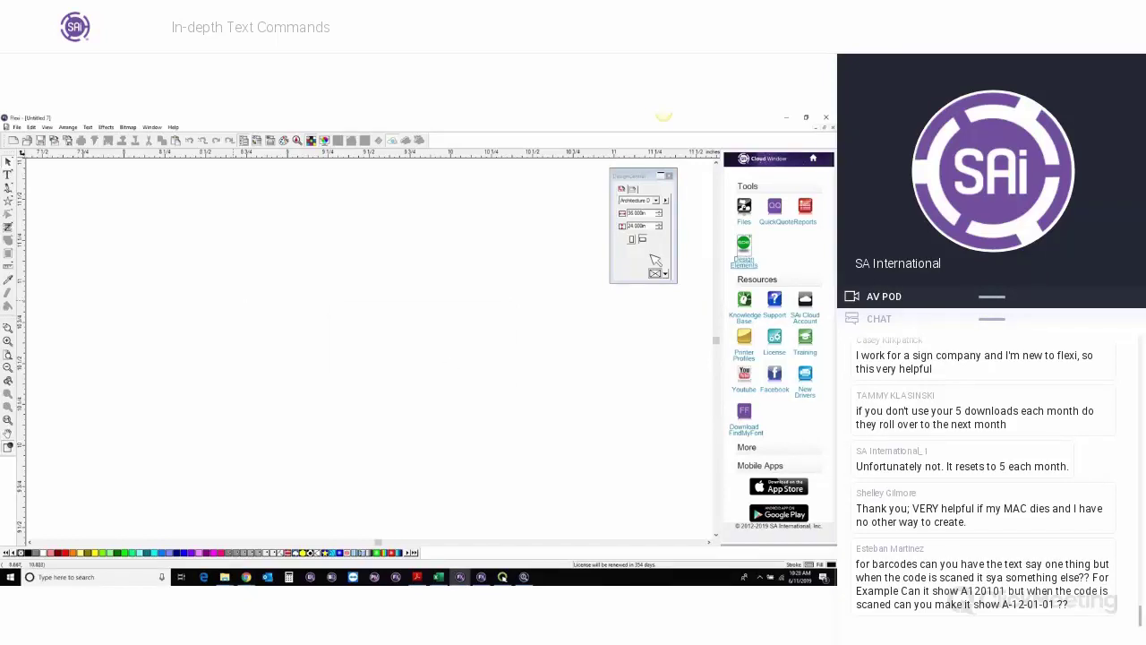
Activate the Text tool and look through the fonts and their previews in DesignCentral, leaving the font unchanged.
left_click(665, 201)
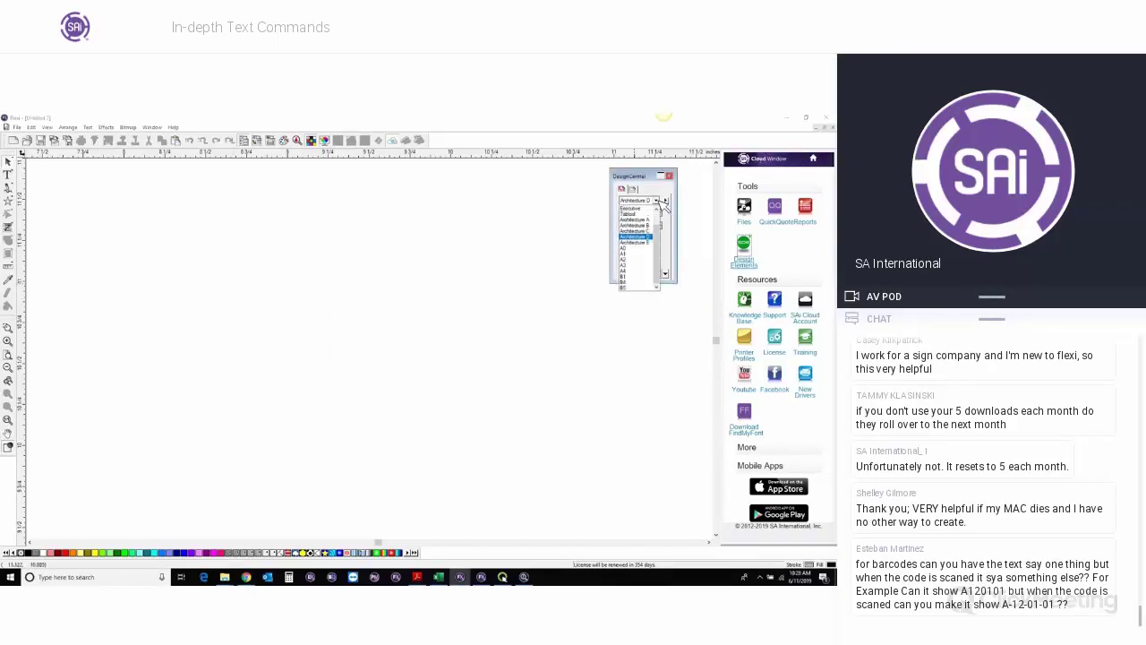
left_click(59, 200)
left_click(18, 172)
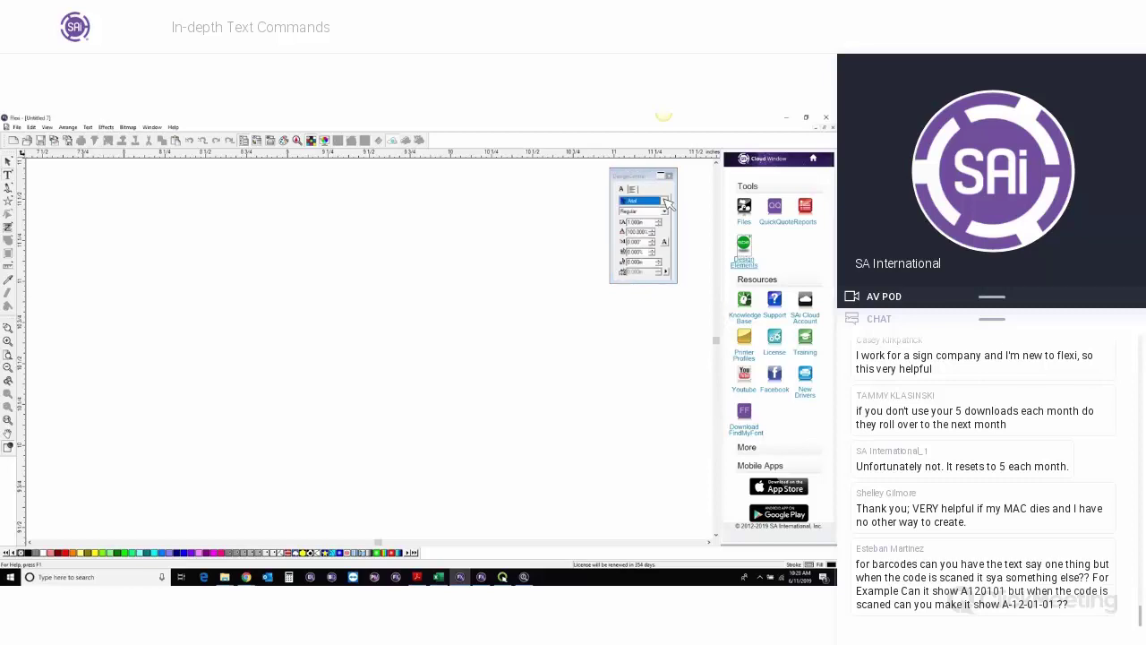
left_click(665, 200)
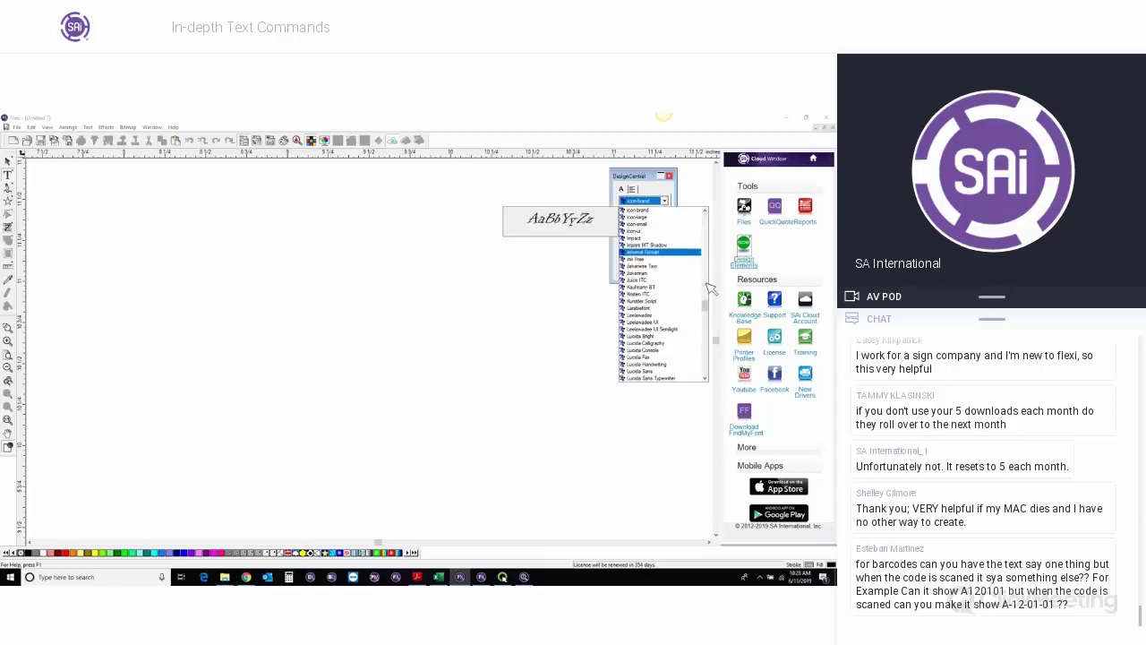
scroll(706, 307, "up", 1)
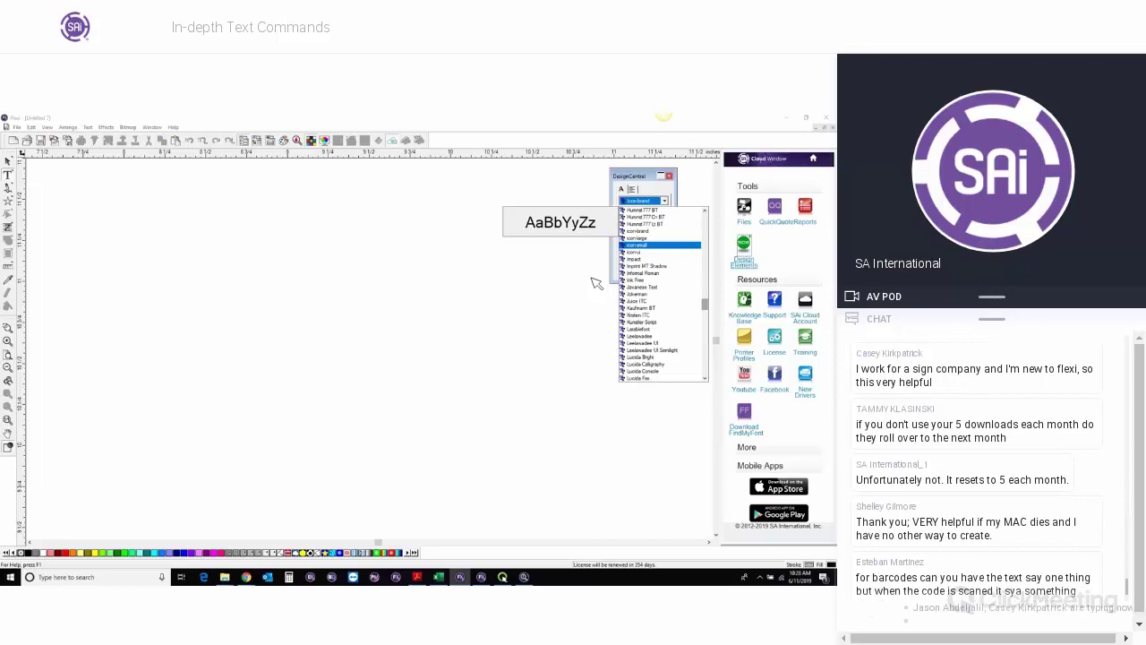
key("Up")
key("Up")
key("Up")
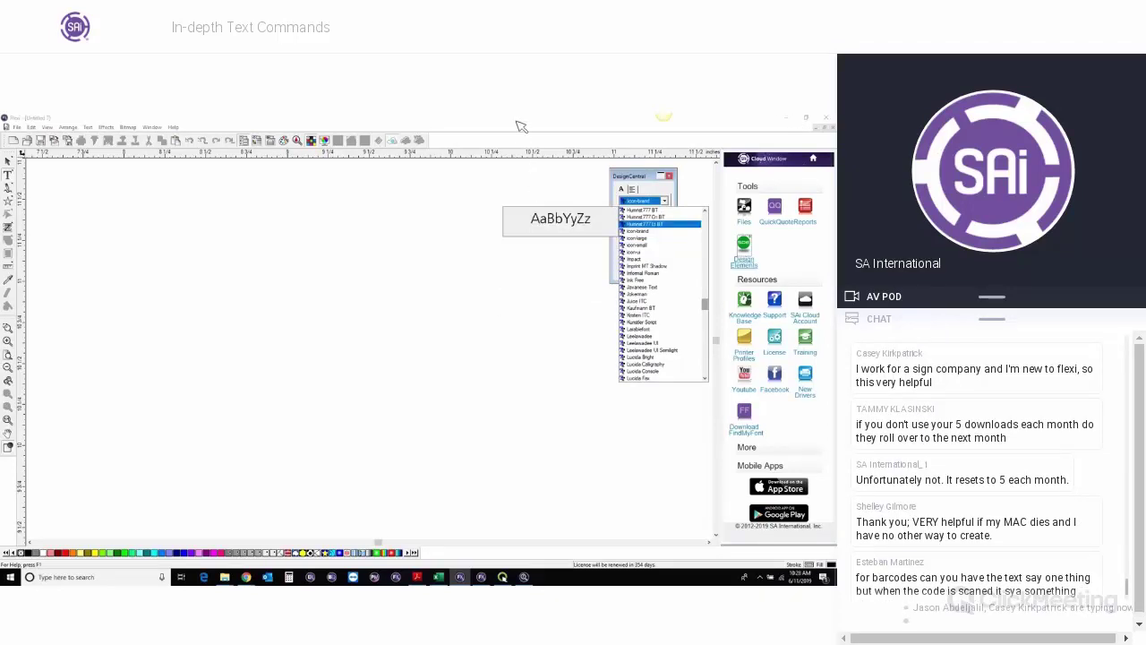
left_click(601, 192)
left_click_drag(638, 179, 583, 177)
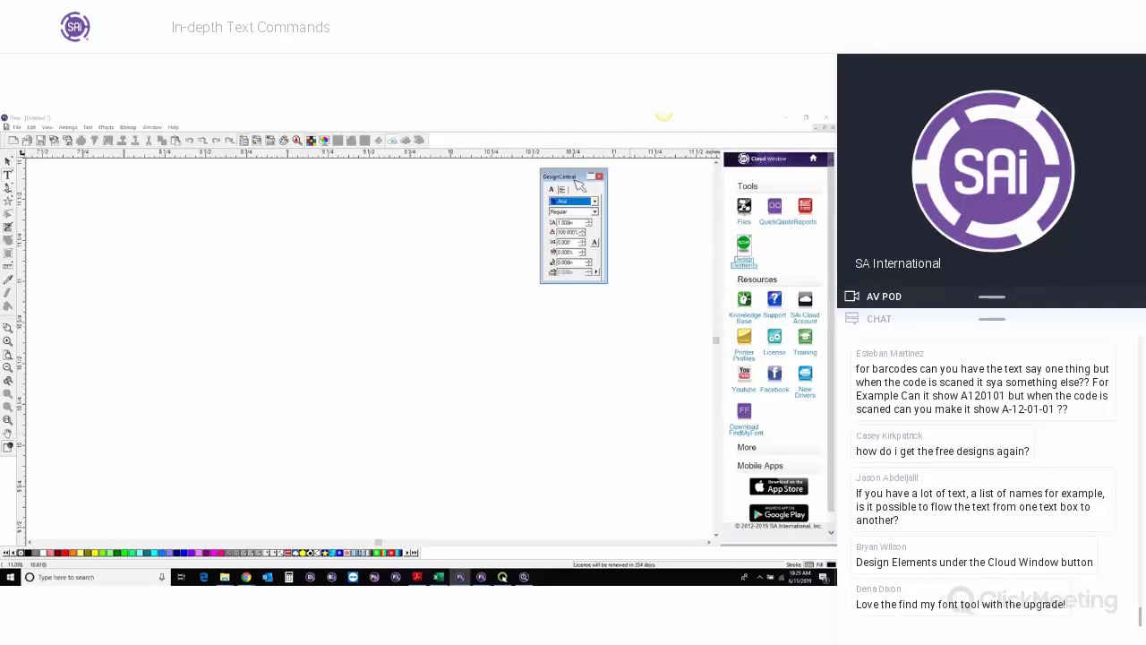
left_click_drag(581, 184, 660, 186)
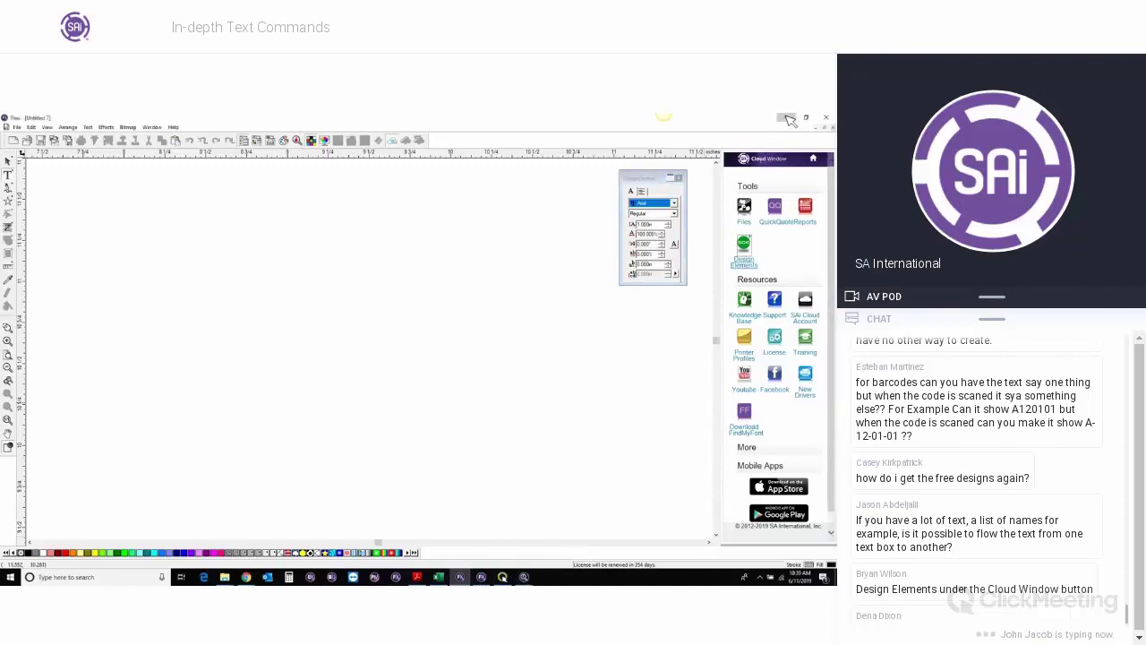
Switch to Find my Font and open the sample image FMF_Test-4.jpg for font identification.
left_click(526, 577)
left_click_drag(729, 194, 727, 183)
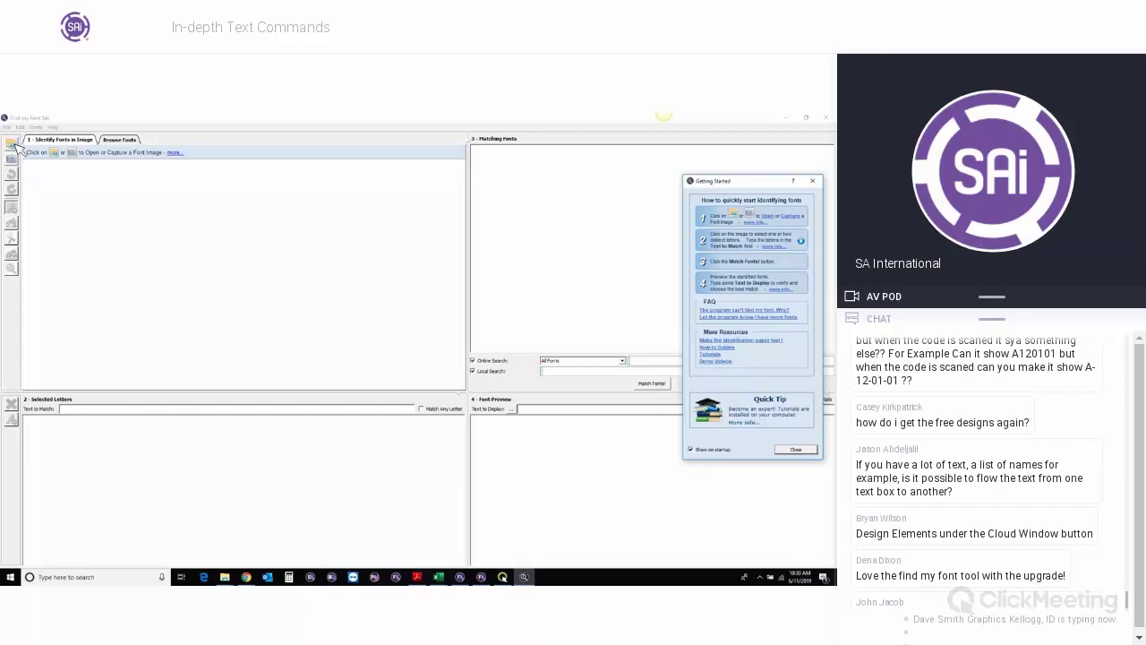
left_click(11, 144)
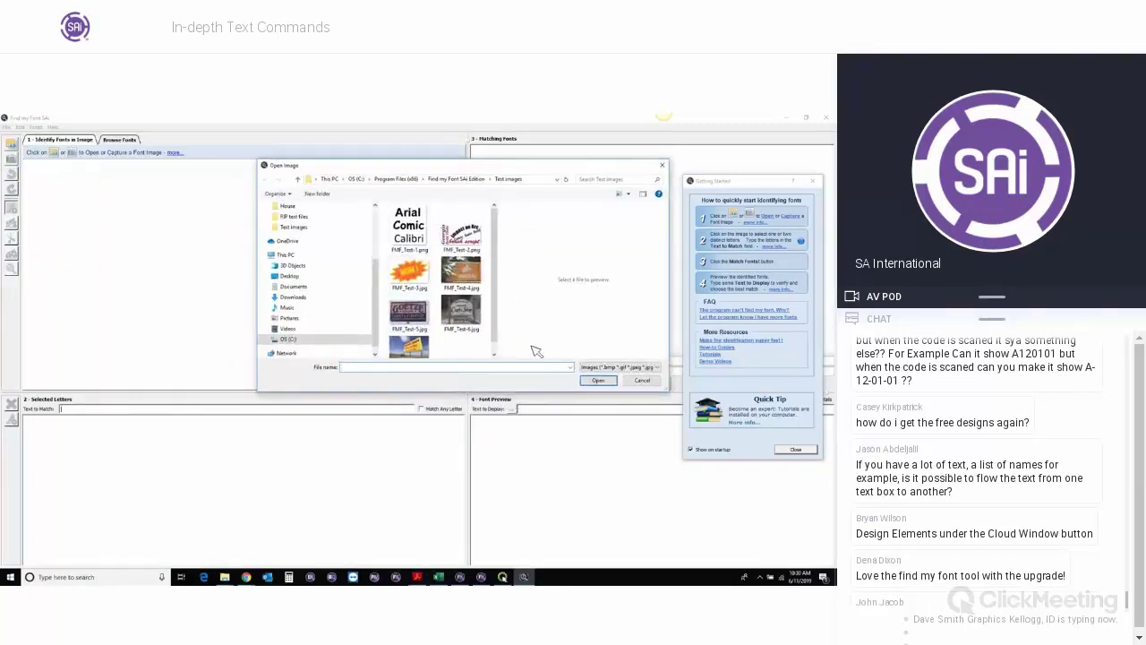
left_click(461, 272)
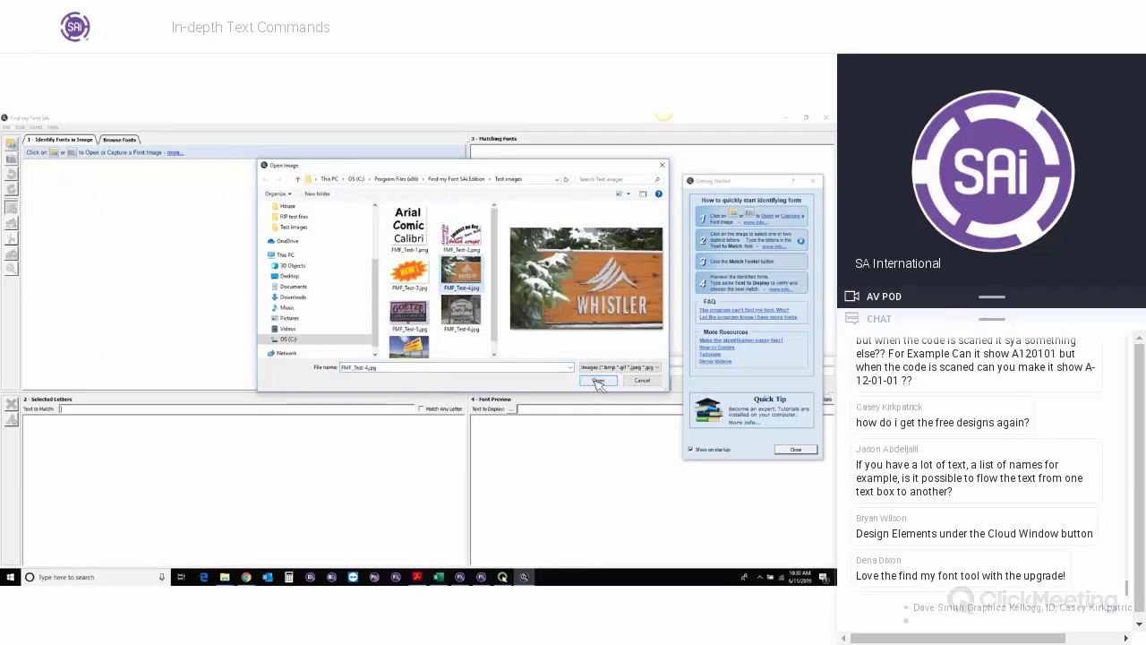
left_click(597, 380)
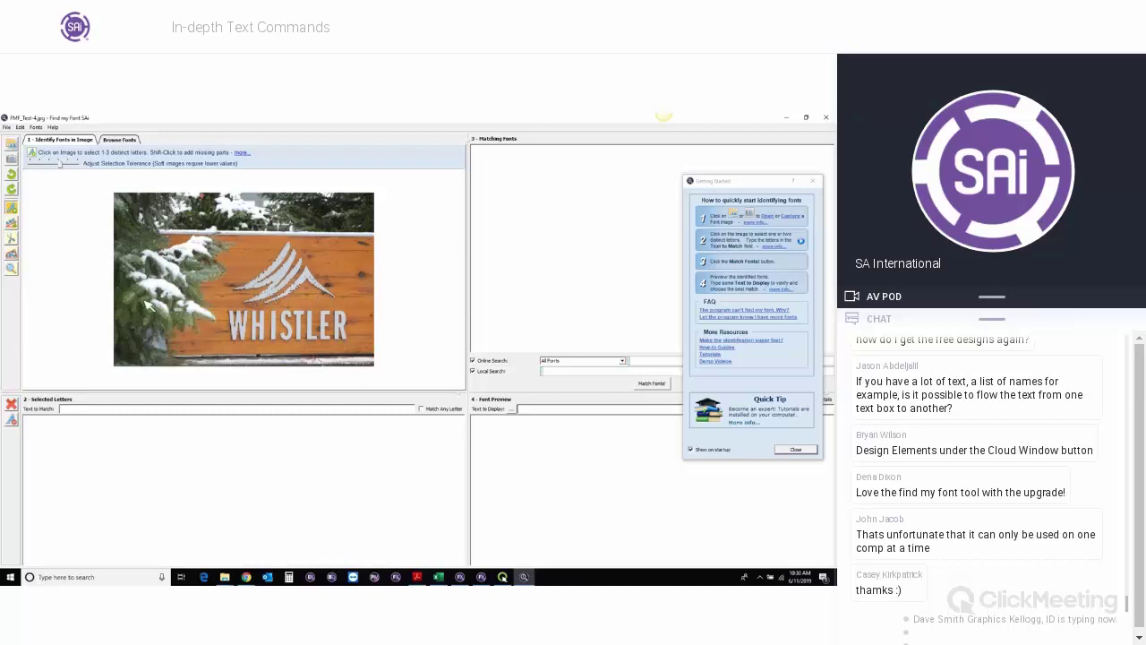
Select the letters W, S and R of the word WHISTLER in the image for font matching.
scroll(267, 291, "up", 1)
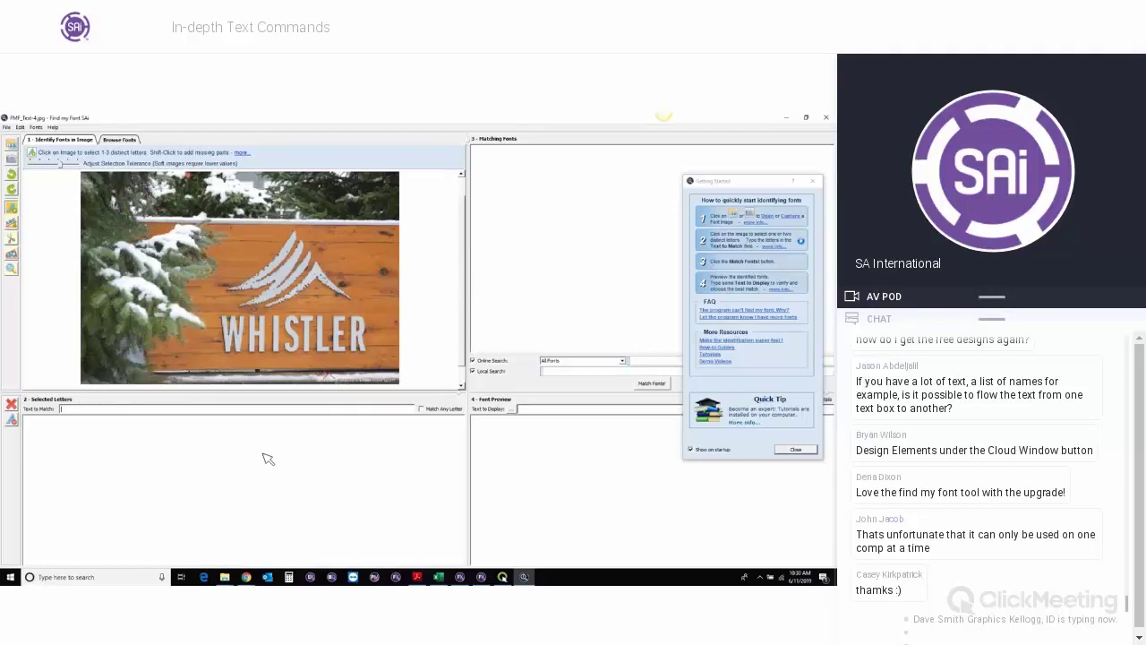
left_click(235, 343)
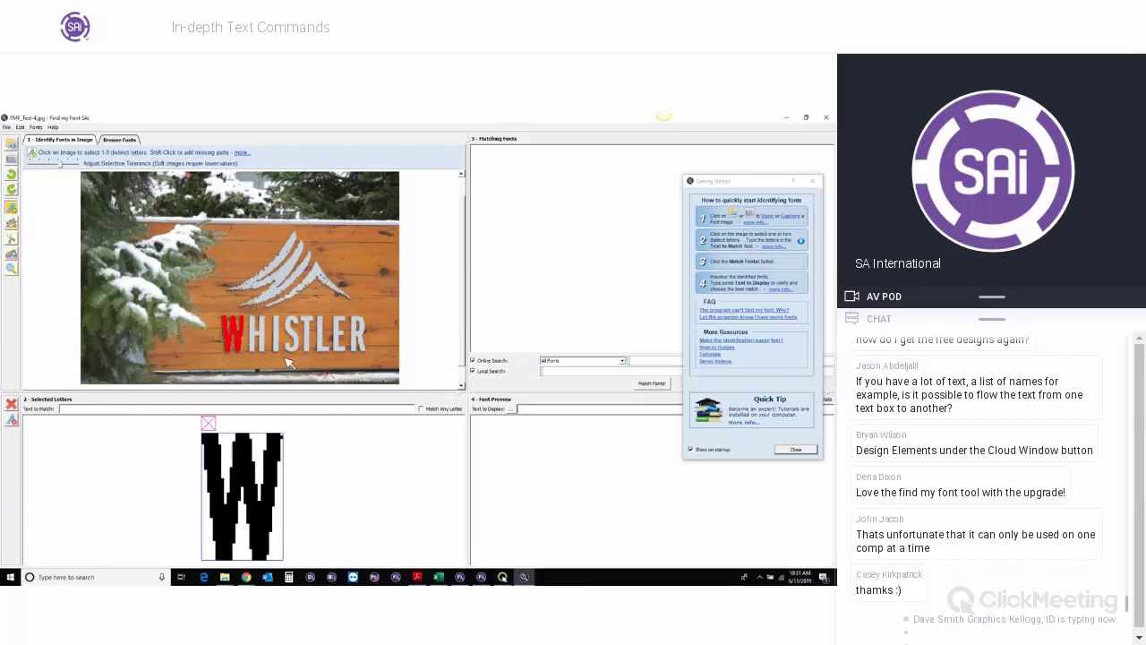
left_click(292, 340)
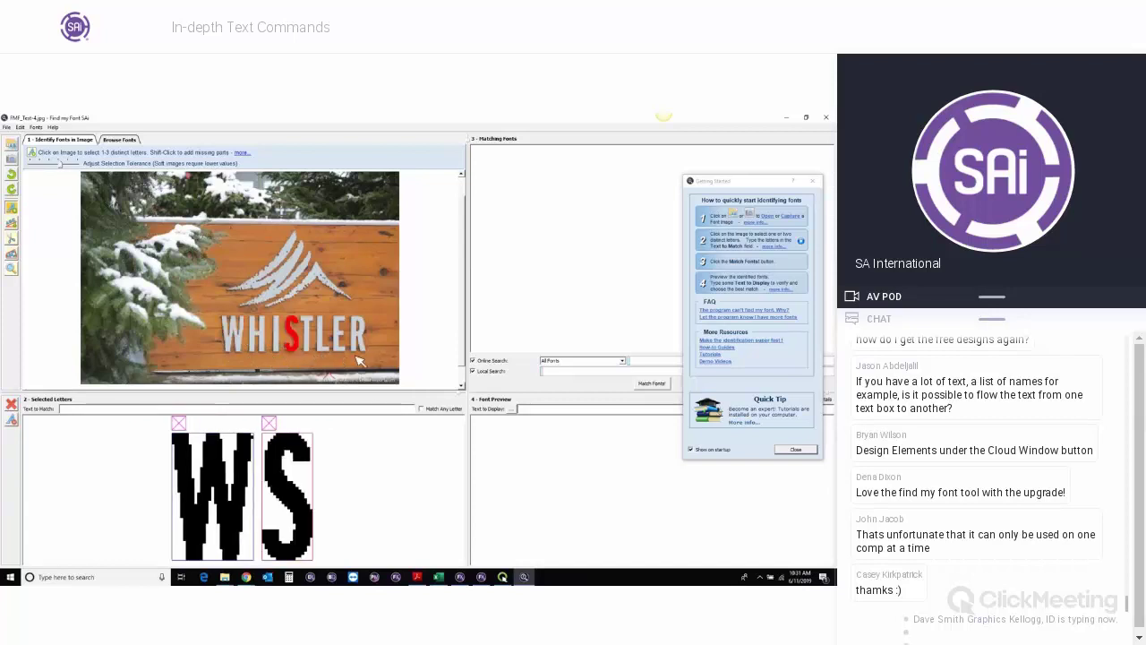
left_click(358, 336)
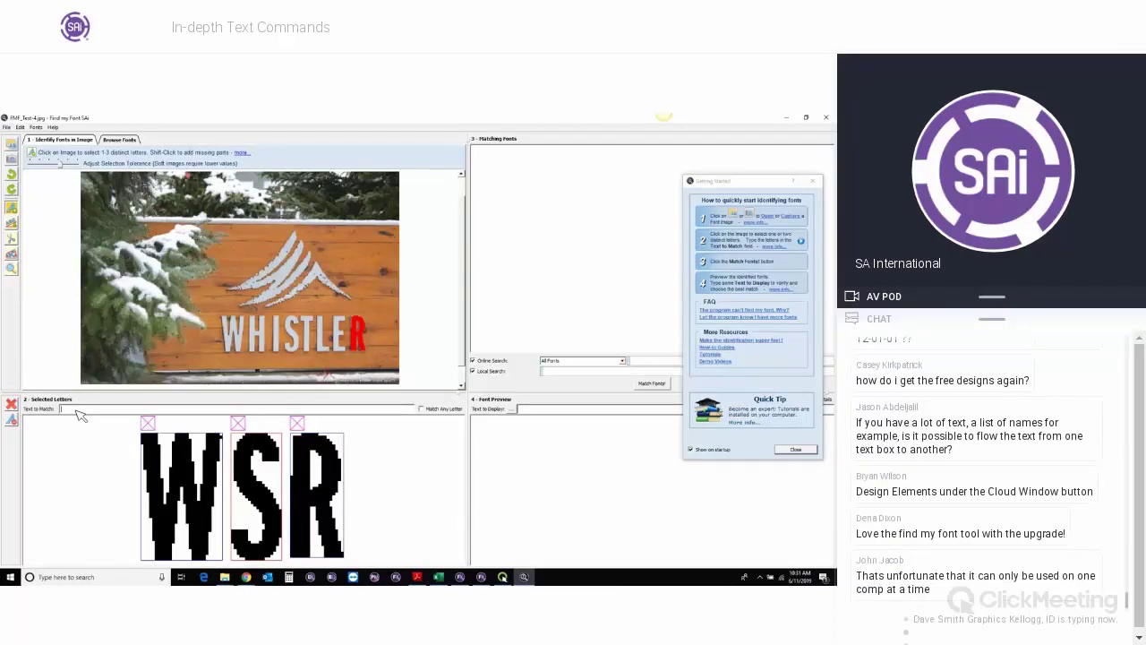
Enter WSR as the text for the selected letters and run the font match with online and local search.
type("W")
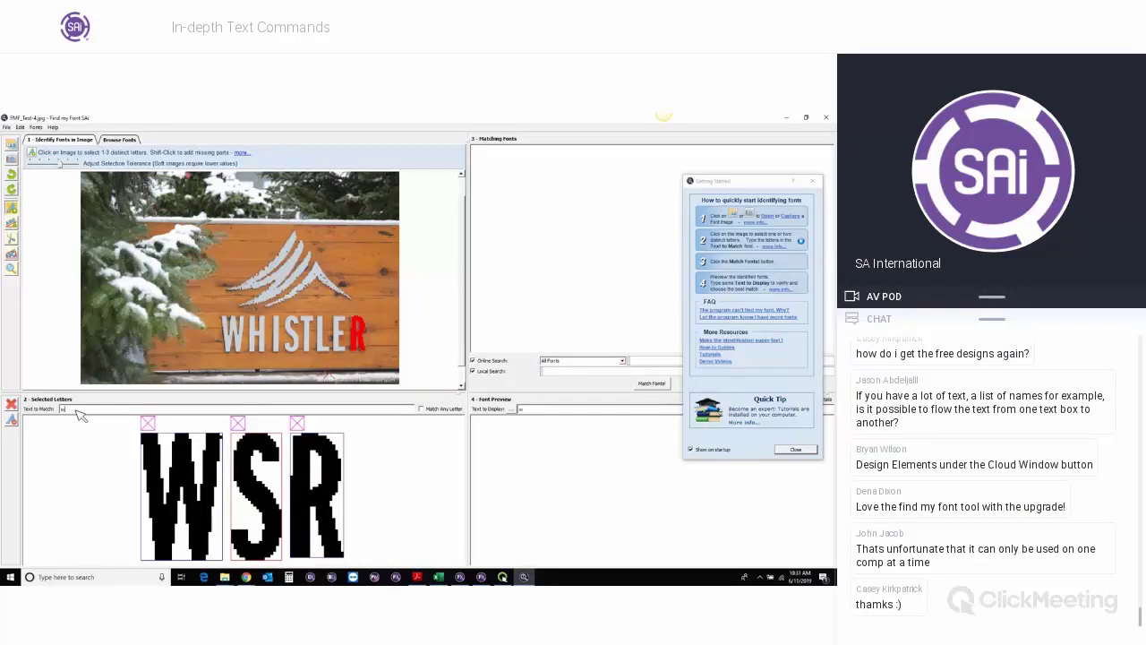
type("SR")
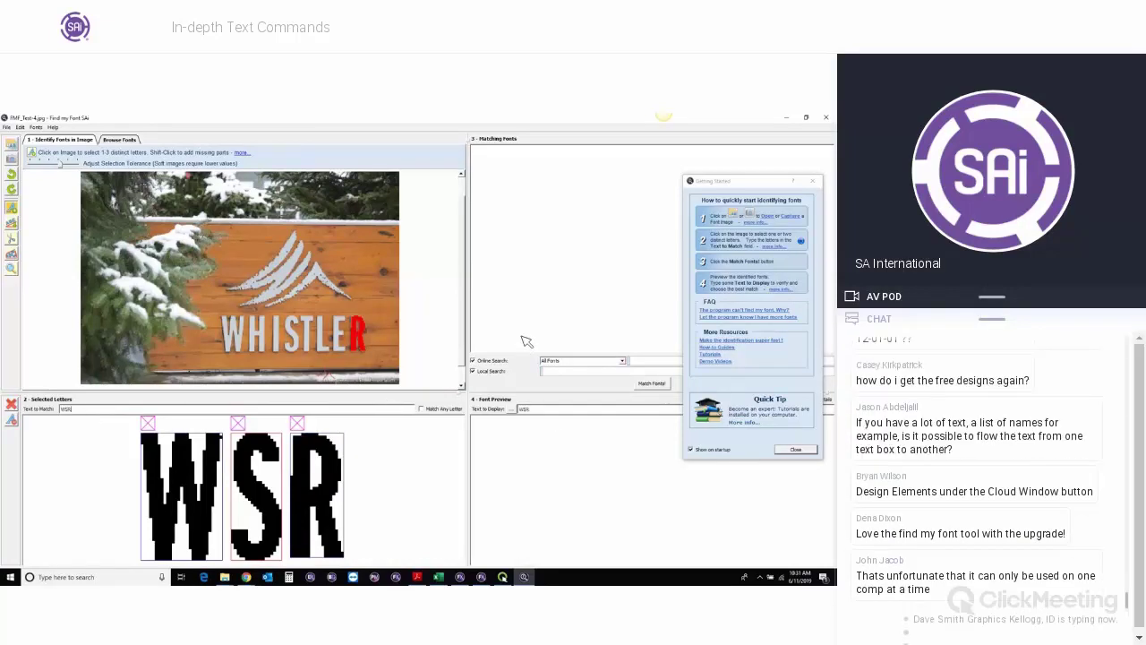
left_click(812, 181)
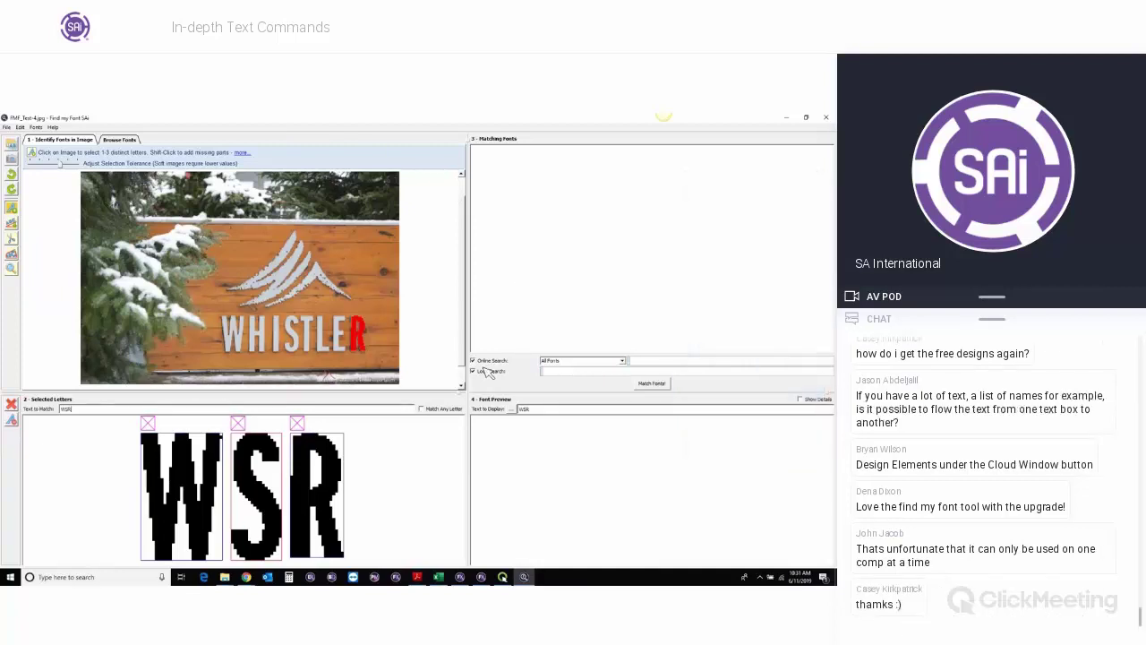
left_click(652, 383)
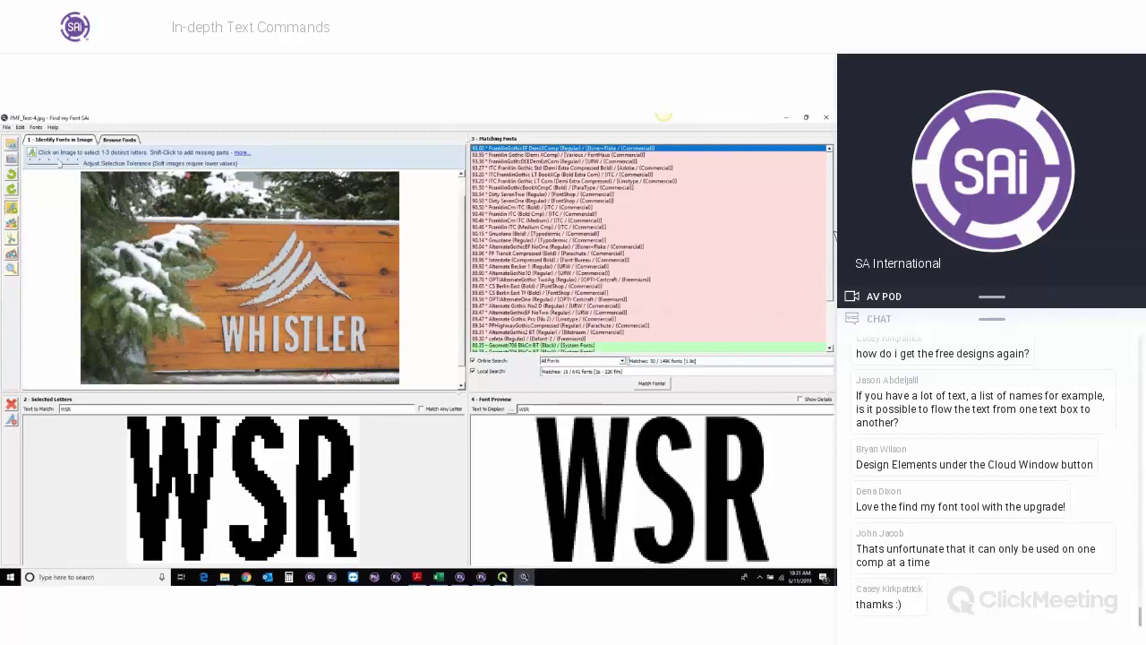
Choose the matching system font Geometr706 BlkCn BT (Black) and preview it with the display text WHISTLER.
scroll(834, 235, "down", 3)
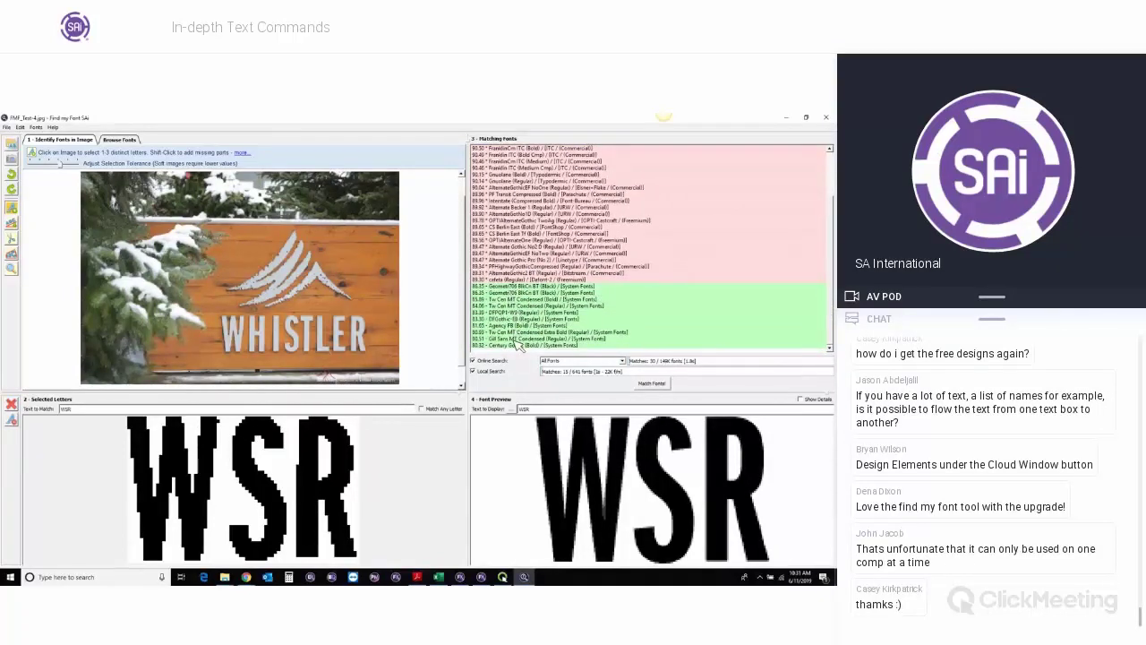
scroll(557, 265, "up", 3)
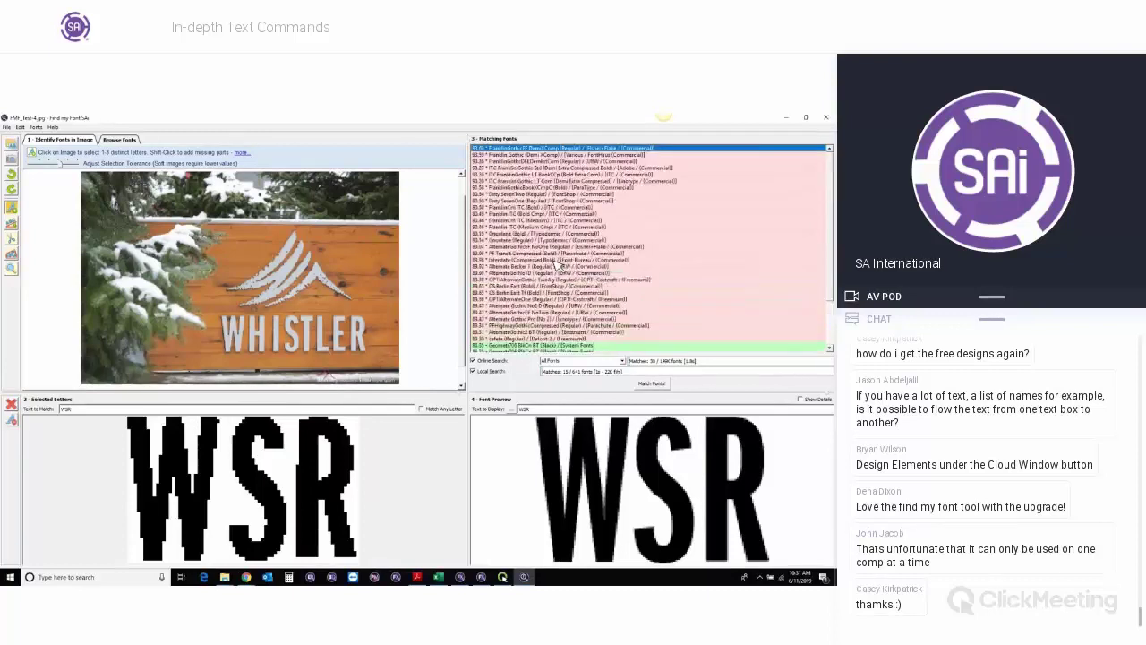
scroll(558, 265, "down", 3)
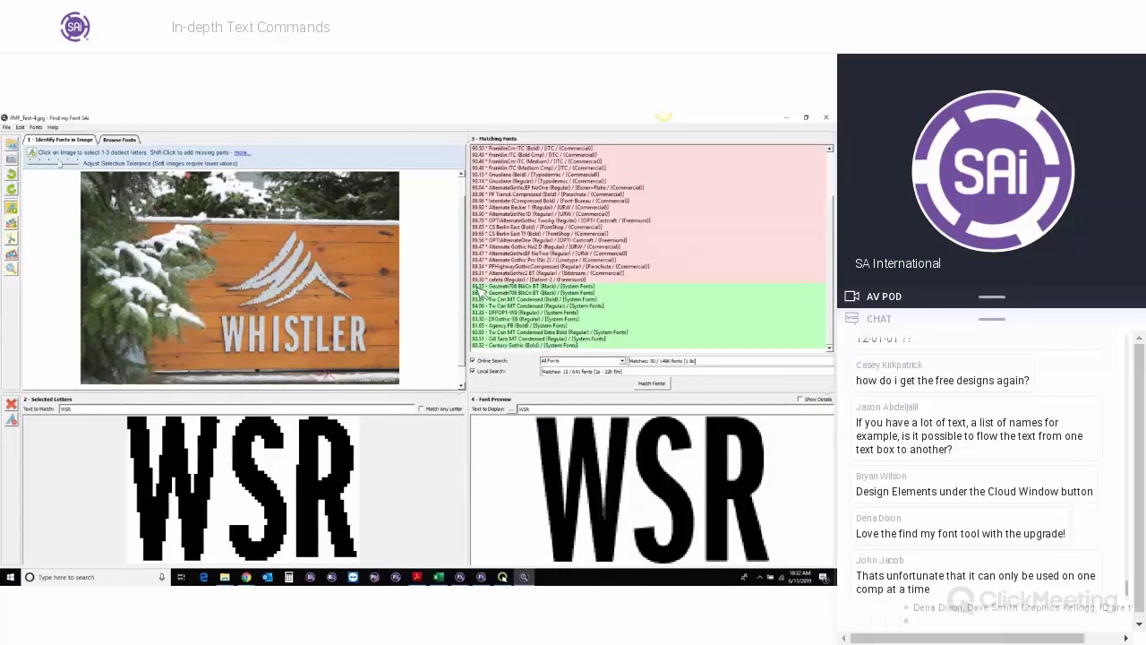
left_click(506, 287)
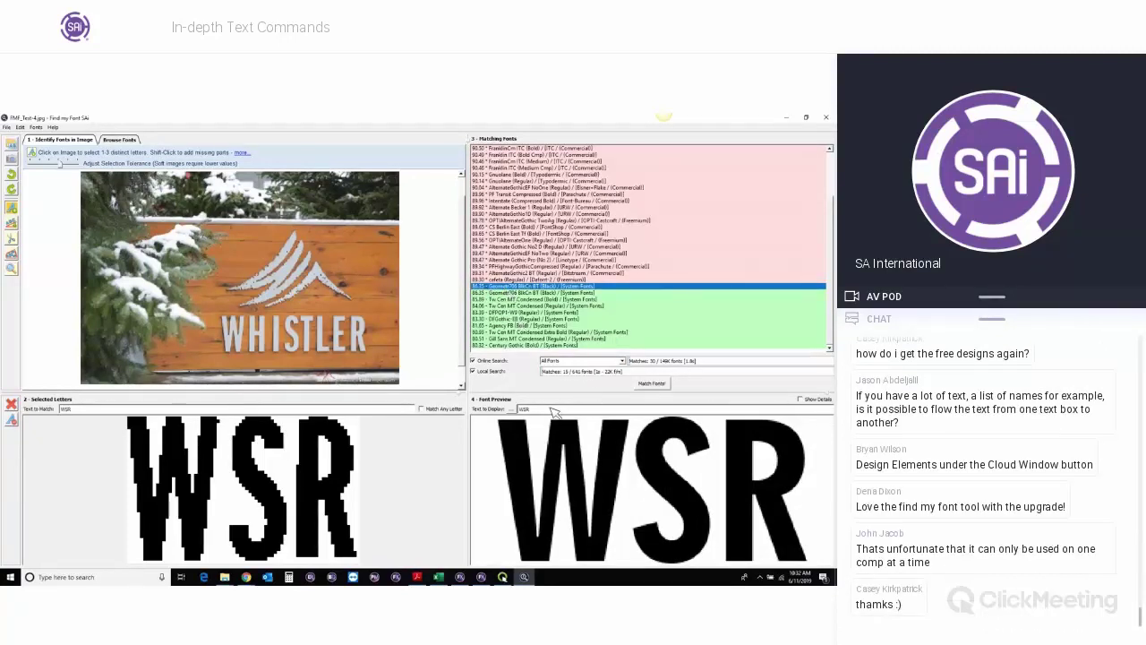
double_click(520, 409)
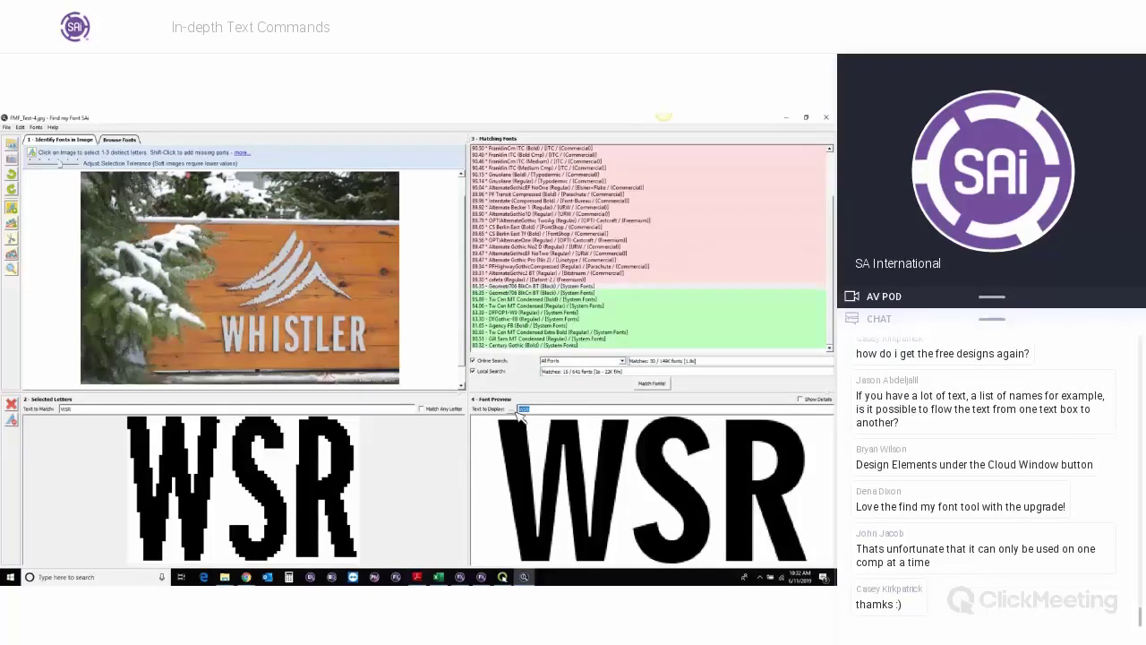
type("WHISTLE")
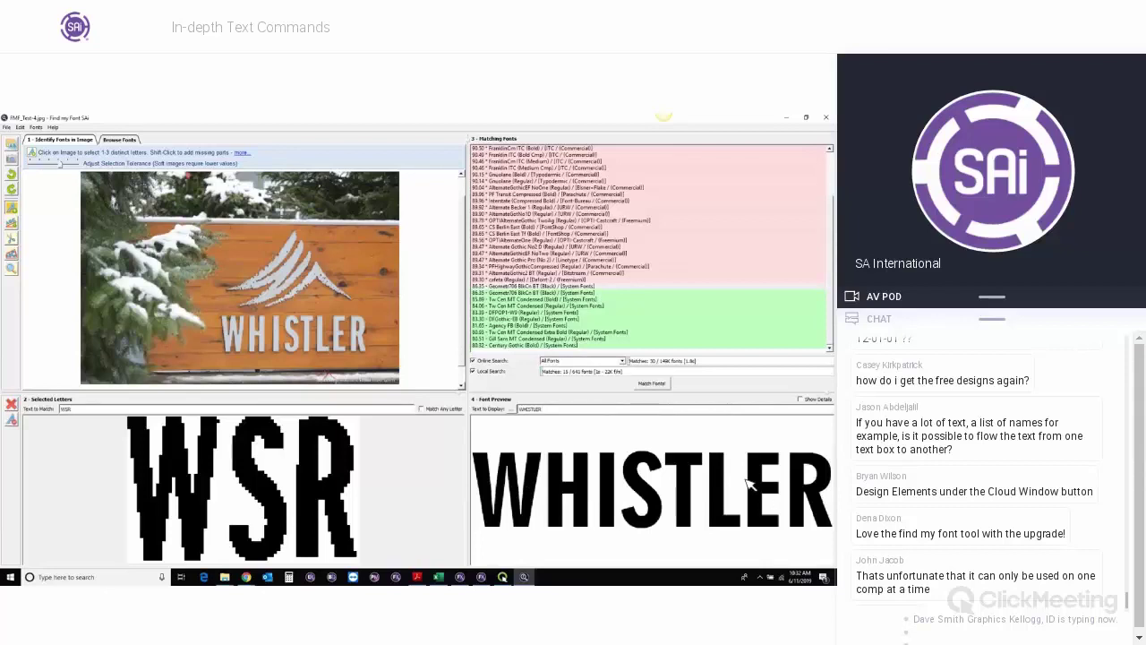
Compare the WHISTLER preview in several matching fonts, including DFGothic-EB, Tw Cen MT Condensed Extra Bold, FranklinGothicEF DemiXComp and OPTIAlternateGothic TwoAg.
left_click(529, 311)
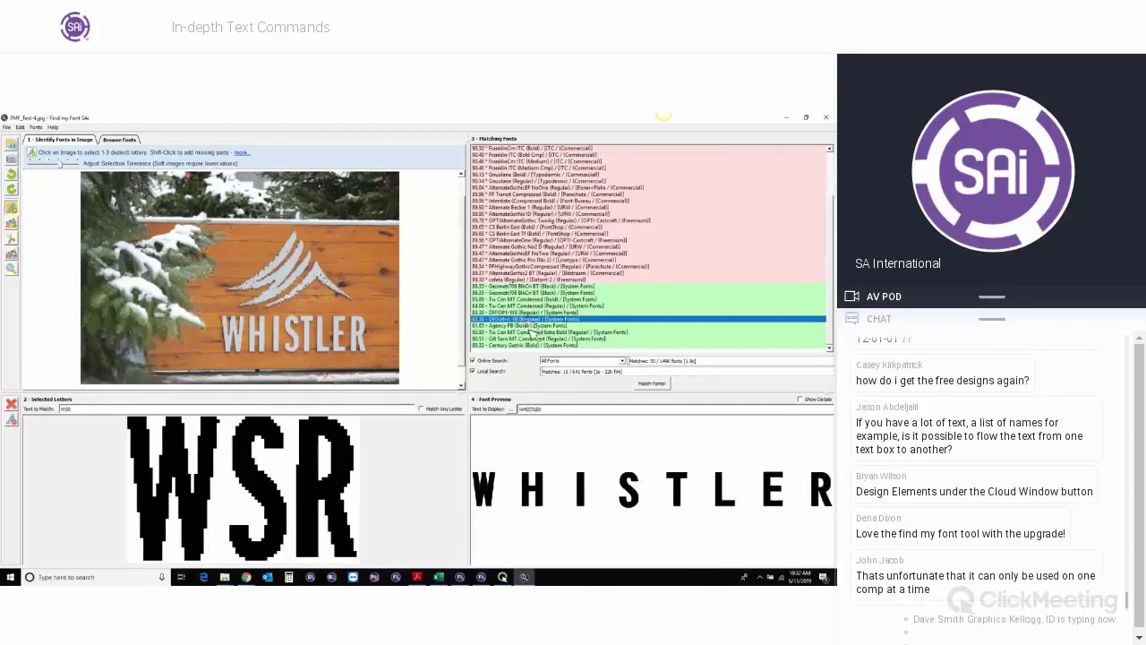
left_click(535, 333)
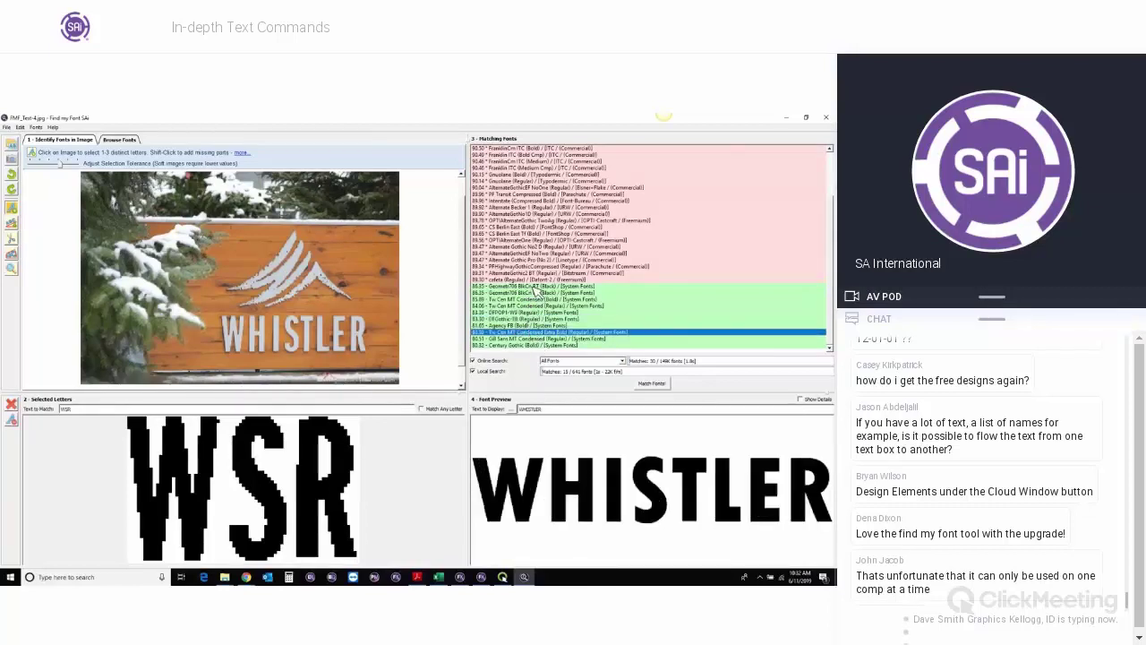
left_click(537, 287)
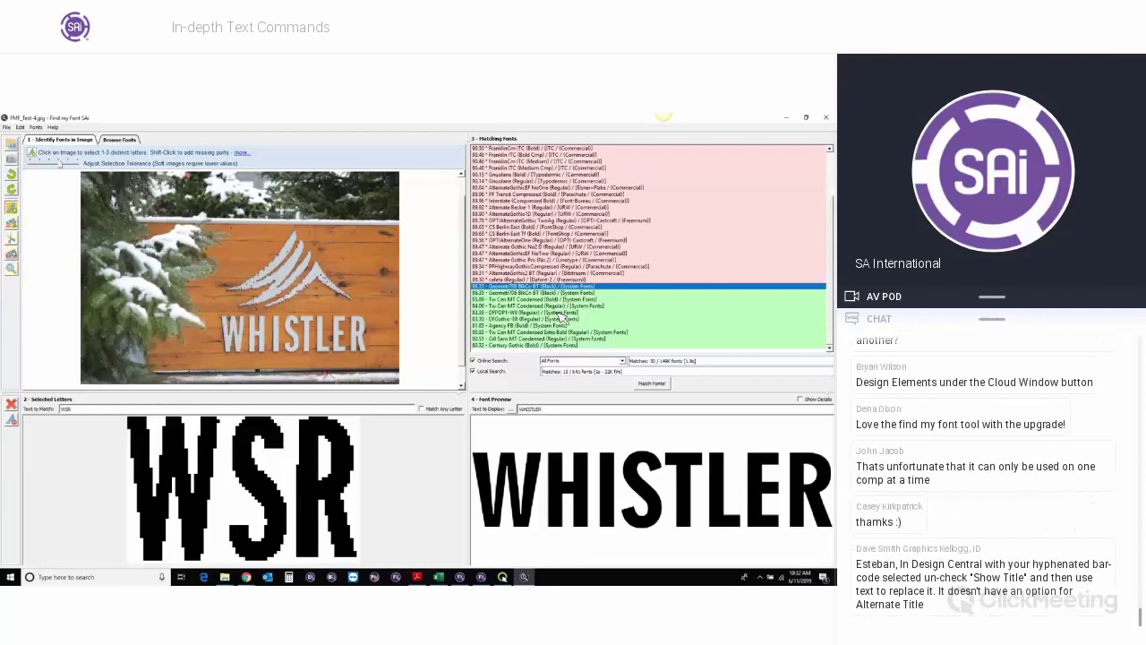
scroll(557, 336, "up", 3)
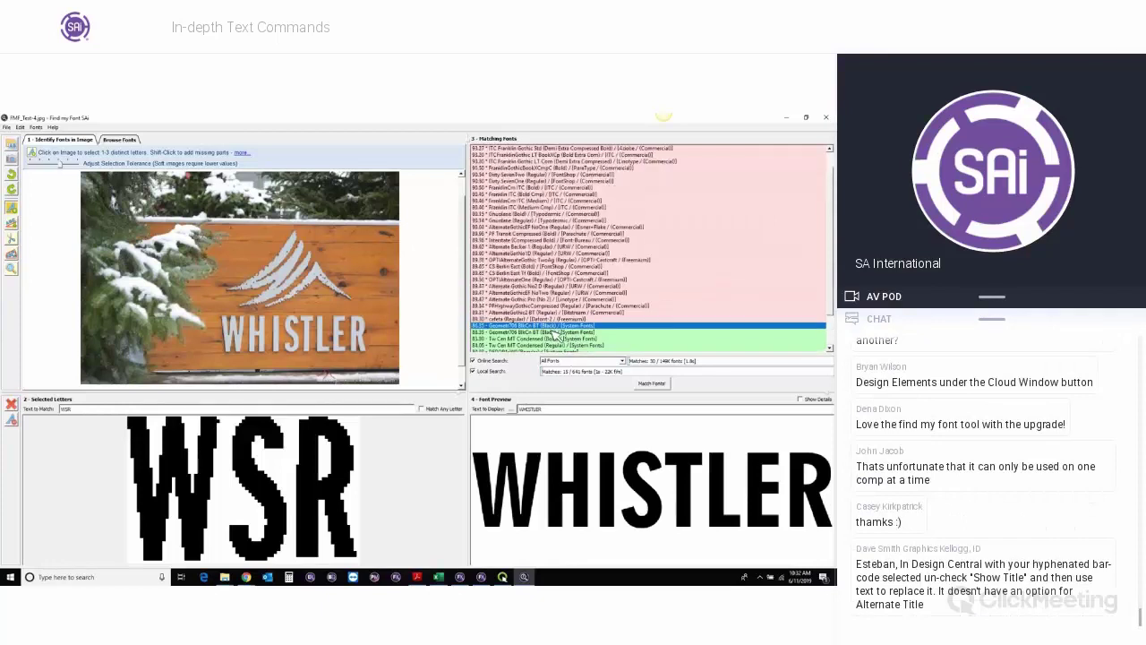
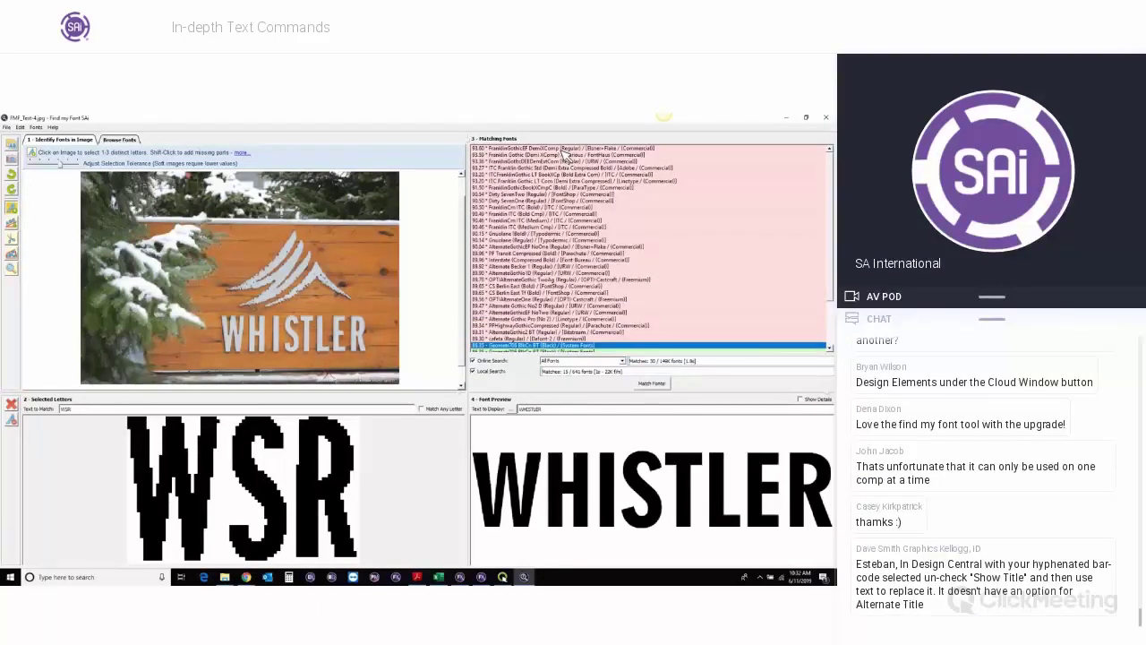
left_click(506, 149)
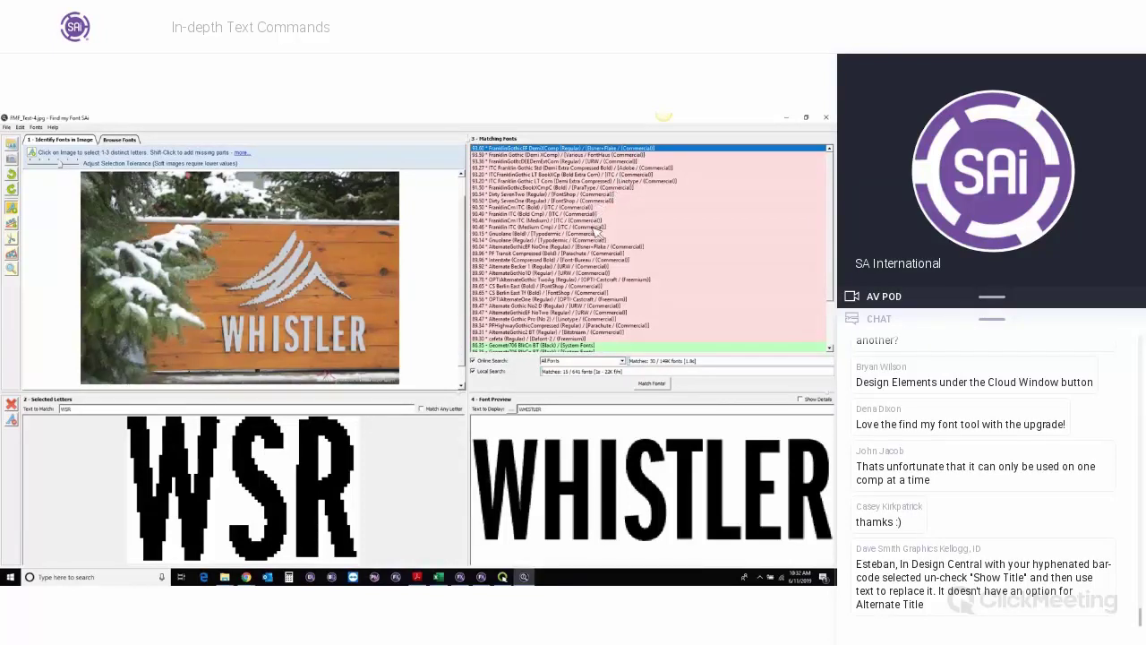
left_click(613, 280)
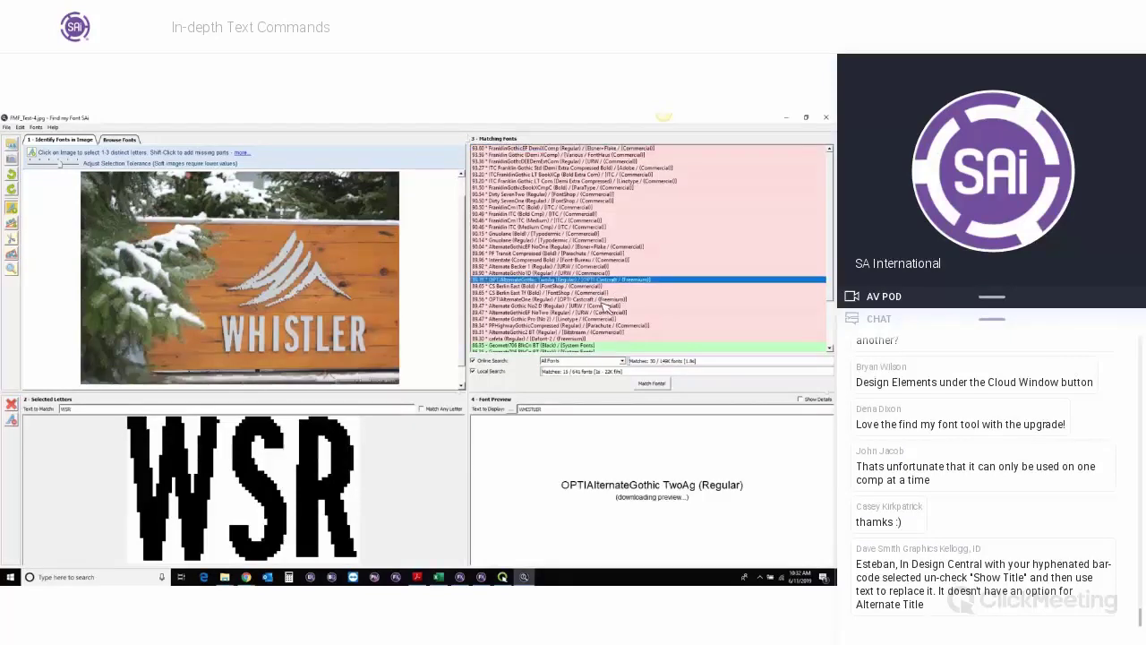
View the web page of Franklin Gothic EF Demi XComp and its MyFonts offers, and return to the system font match Geometr706 BlkCn BT.
left_click(634, 154)
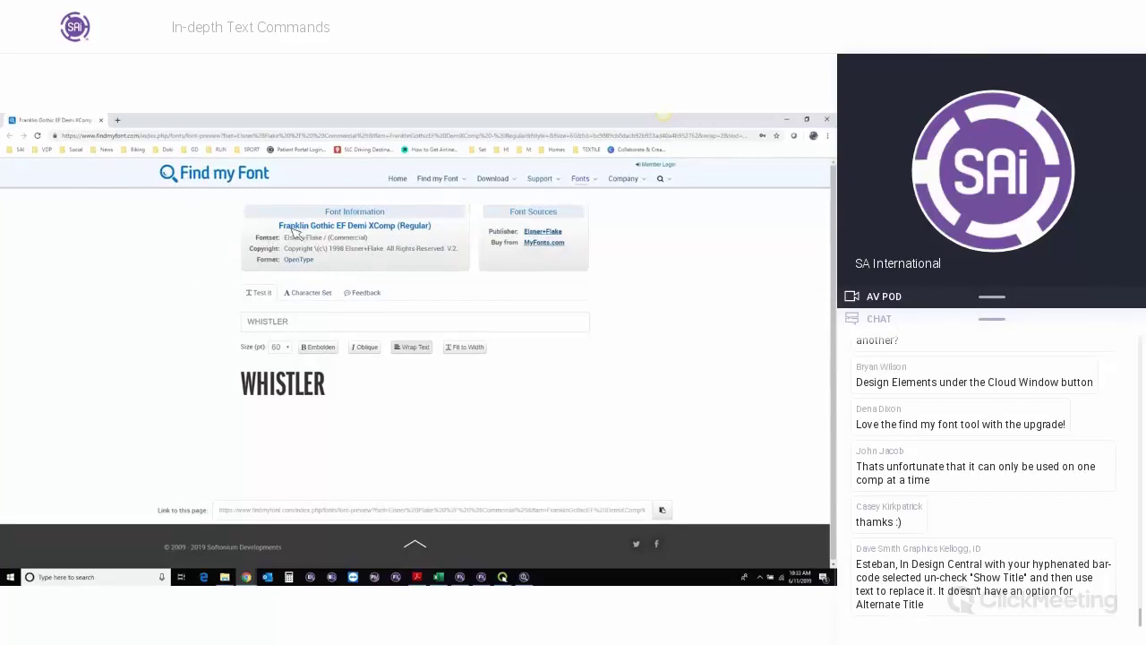
left_click(550, 246)
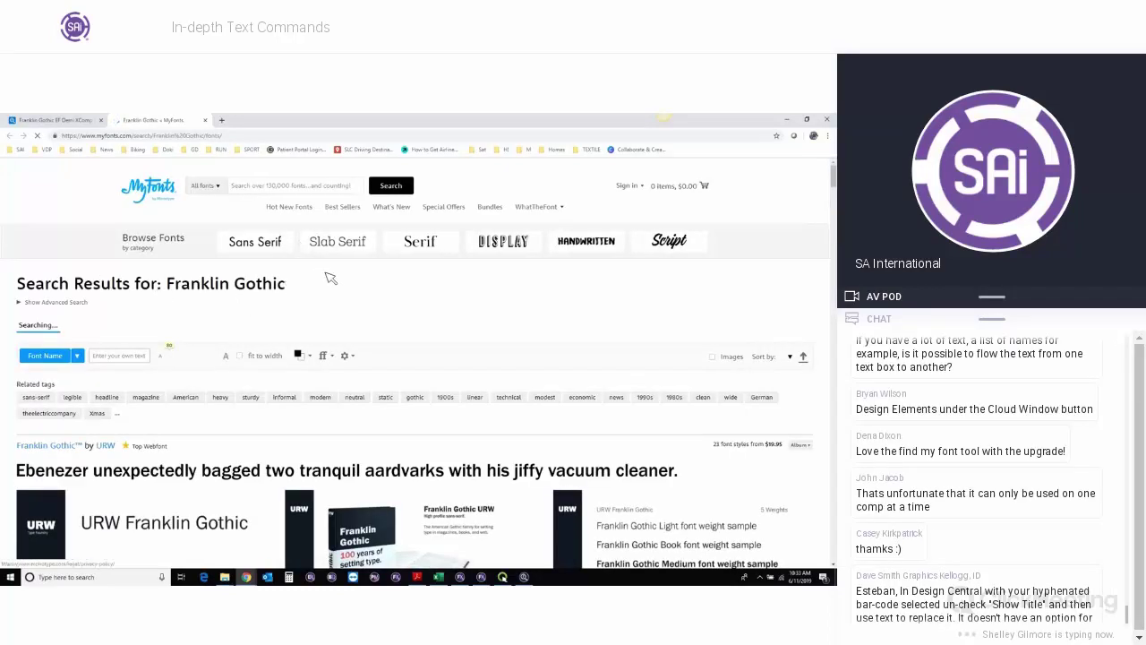
scroll(296, 232, "down", 1)
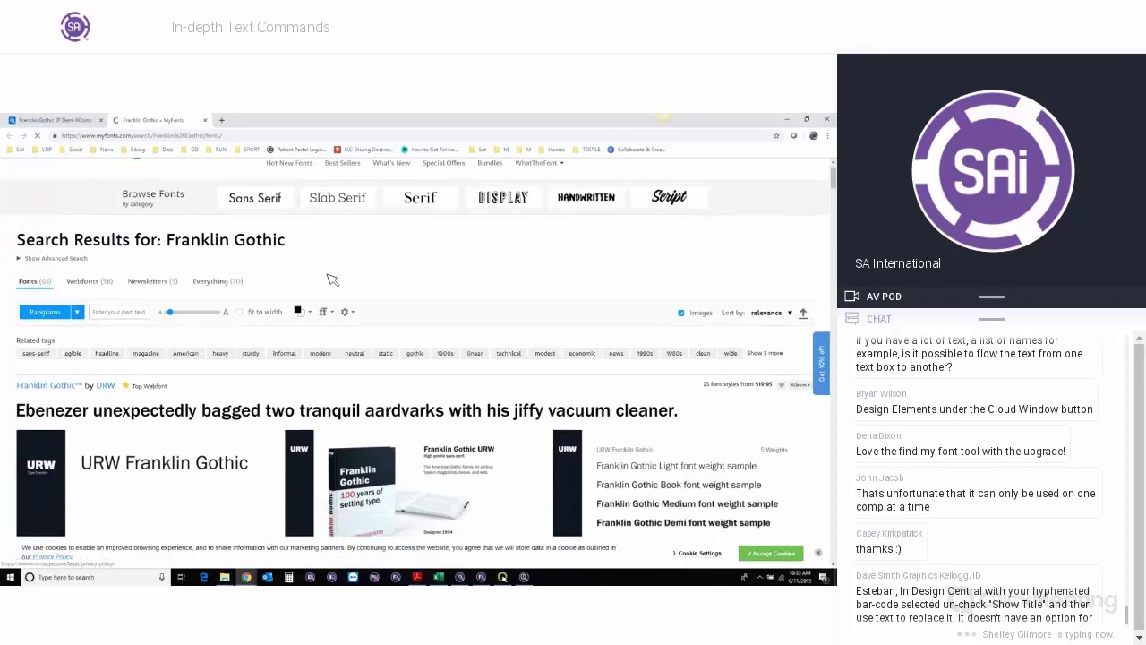
left_click(786, 119)
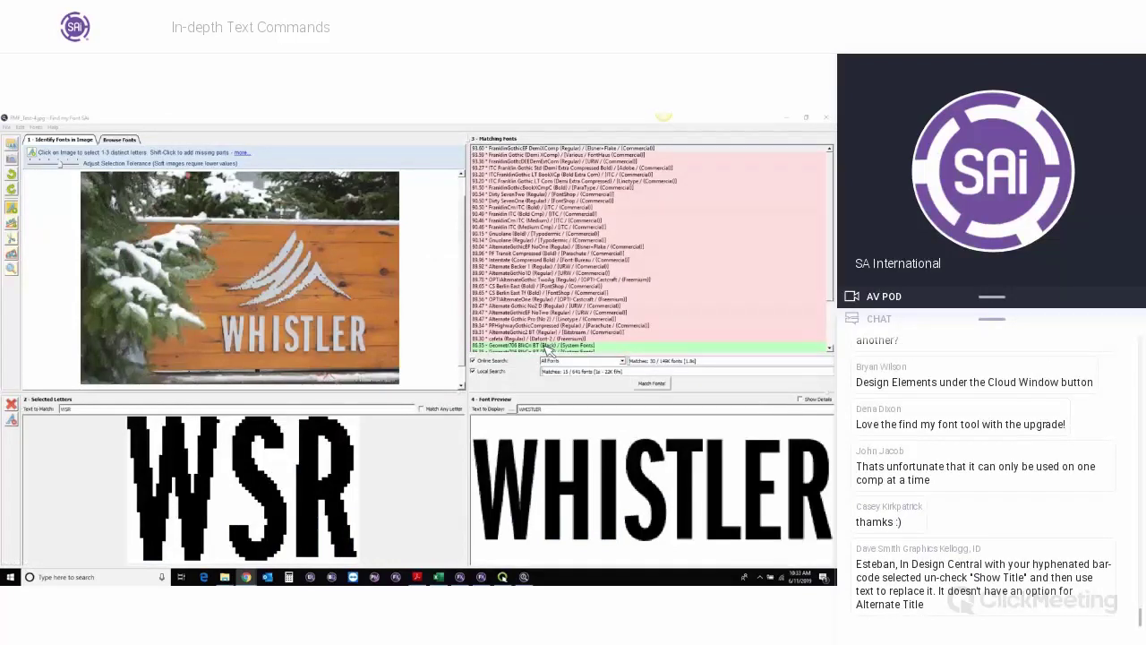
left_click(548, 346)
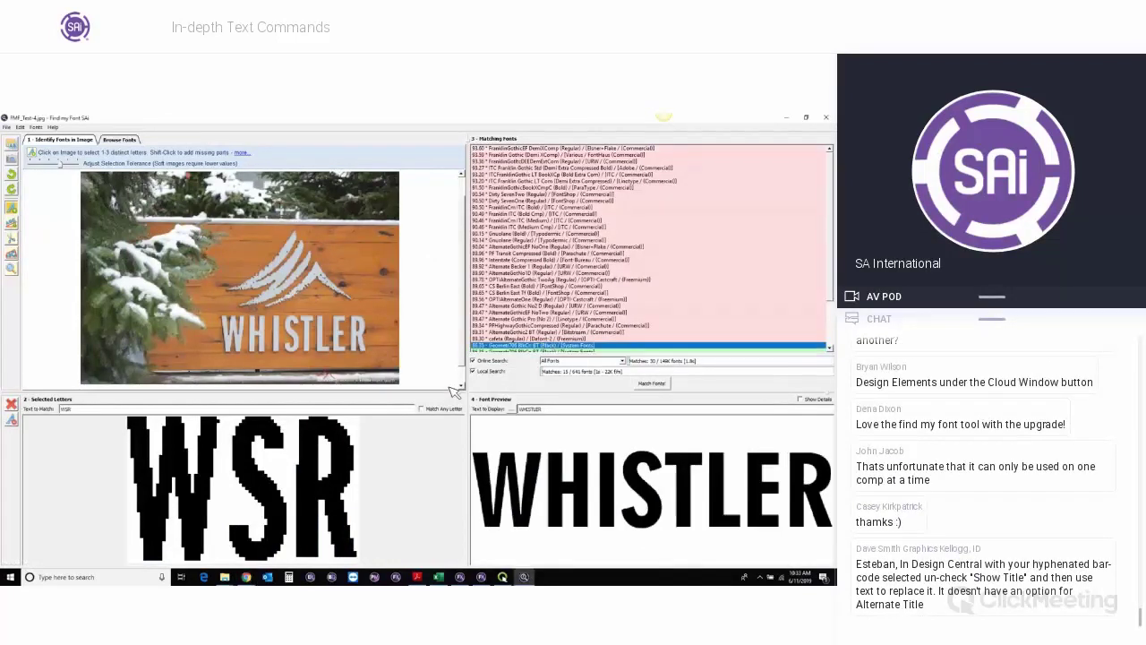
Open the sample image FMF_Test-2.png for font identification.
left_click(463, 296)
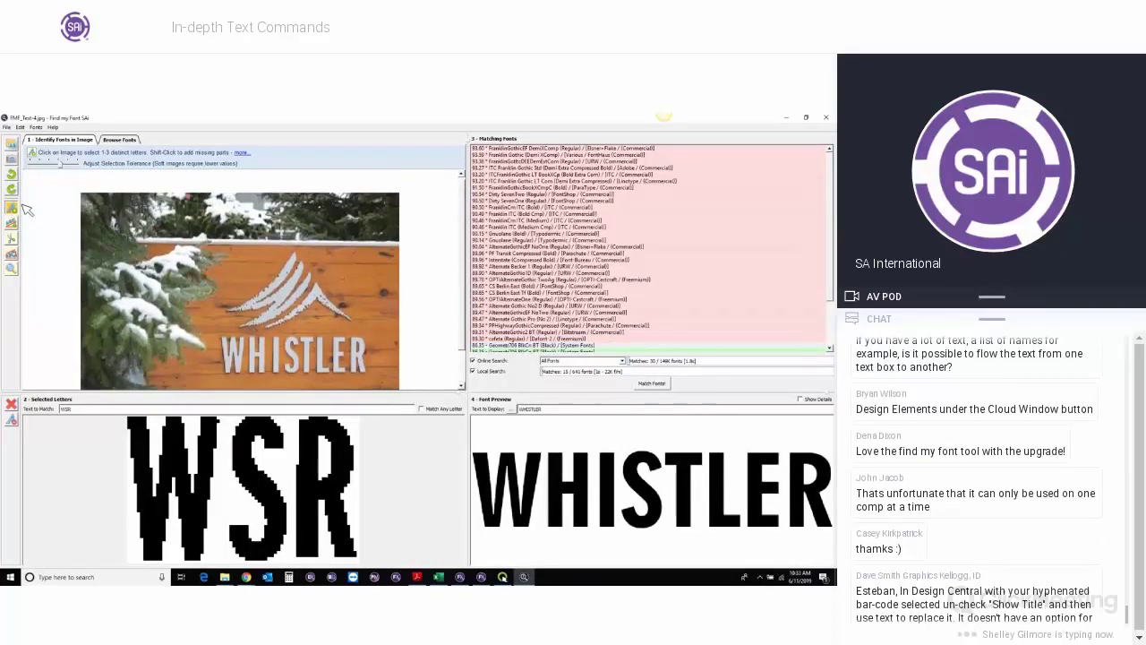
left_click(12, 146)
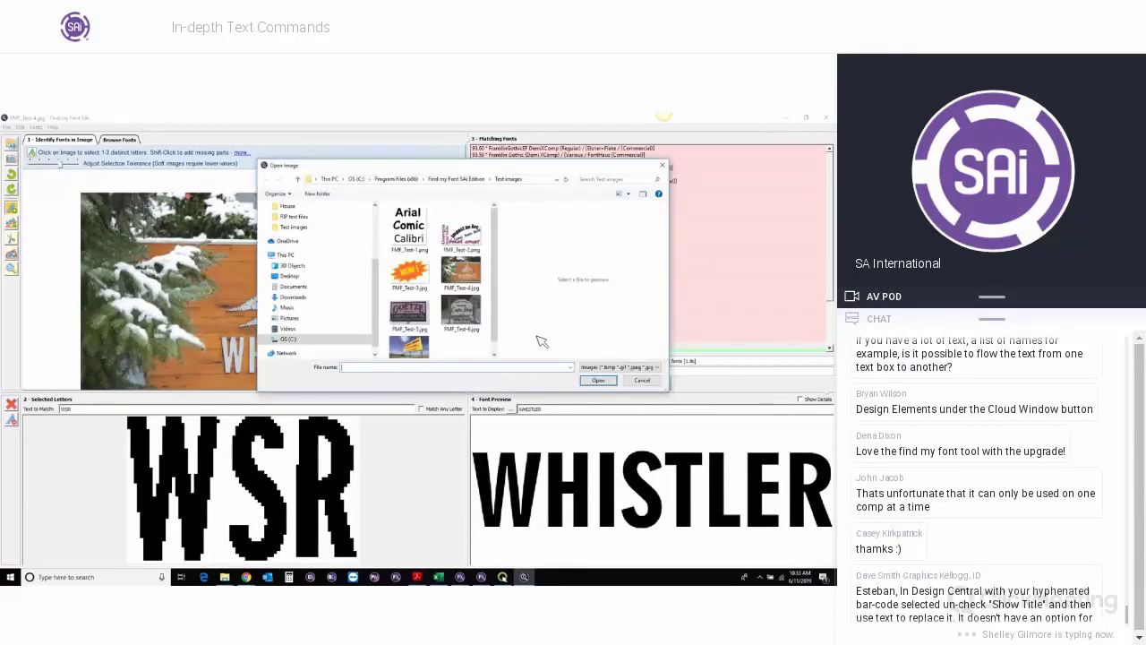
left_click(468, 240)
left_click(599, 380)
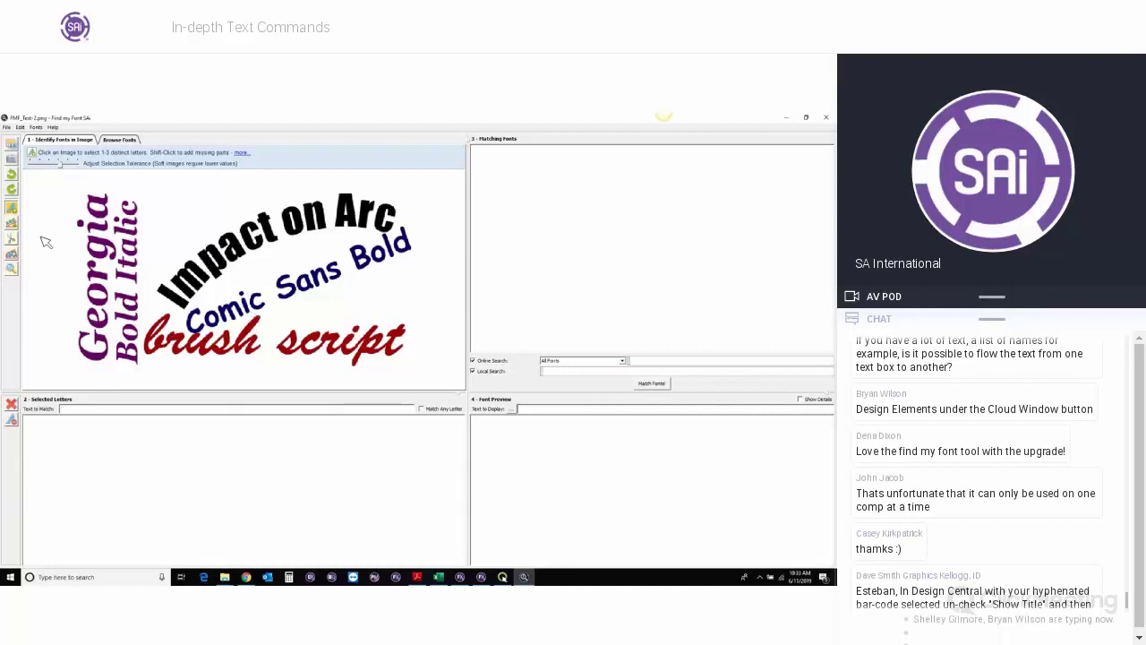
Straighten the slanted Comic Sans Bold text to horizontal by drawing a rotation line parallel to its baseline.
left_click(12, 224)
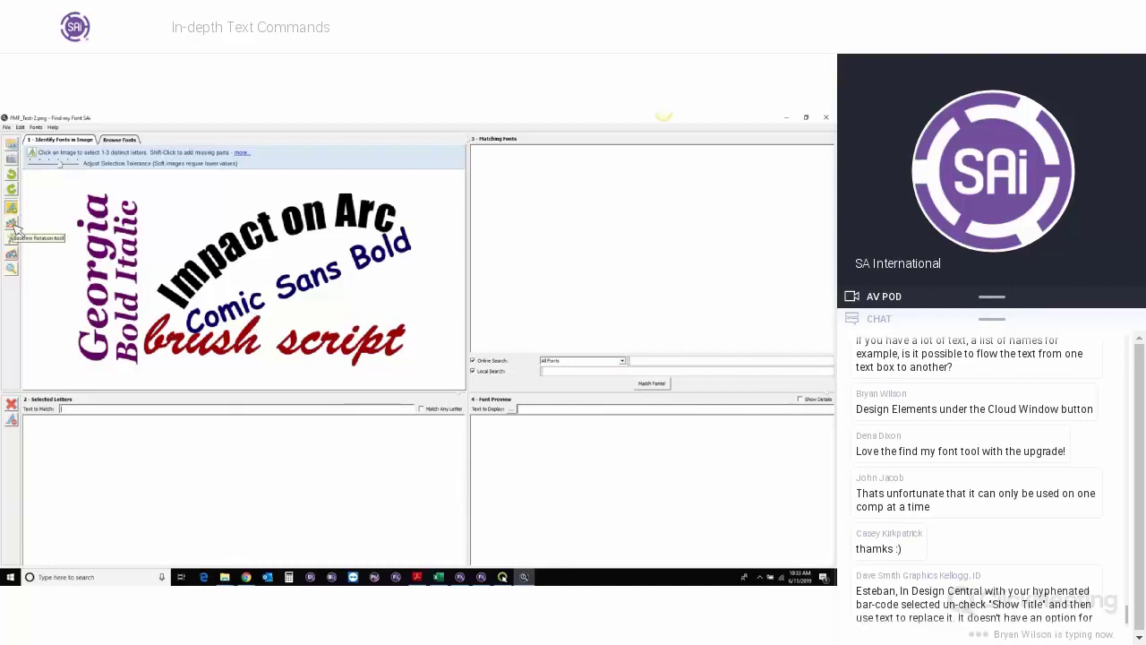
scroll(213, 316, "up", 1)
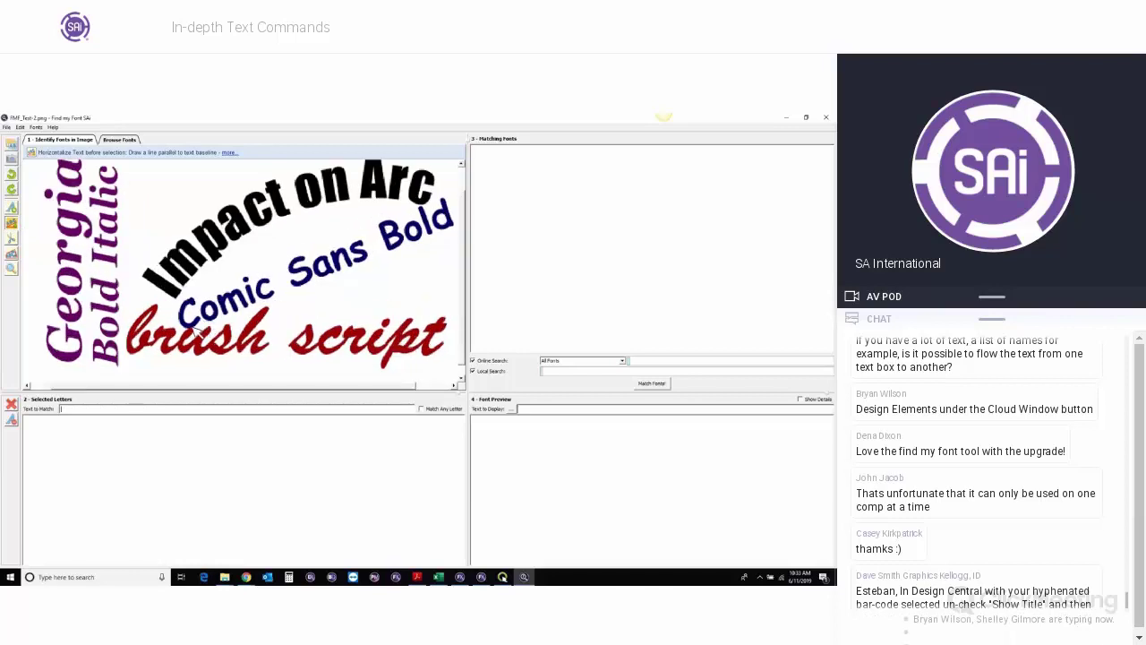
left_click_drag(191, 328, 288, 297)
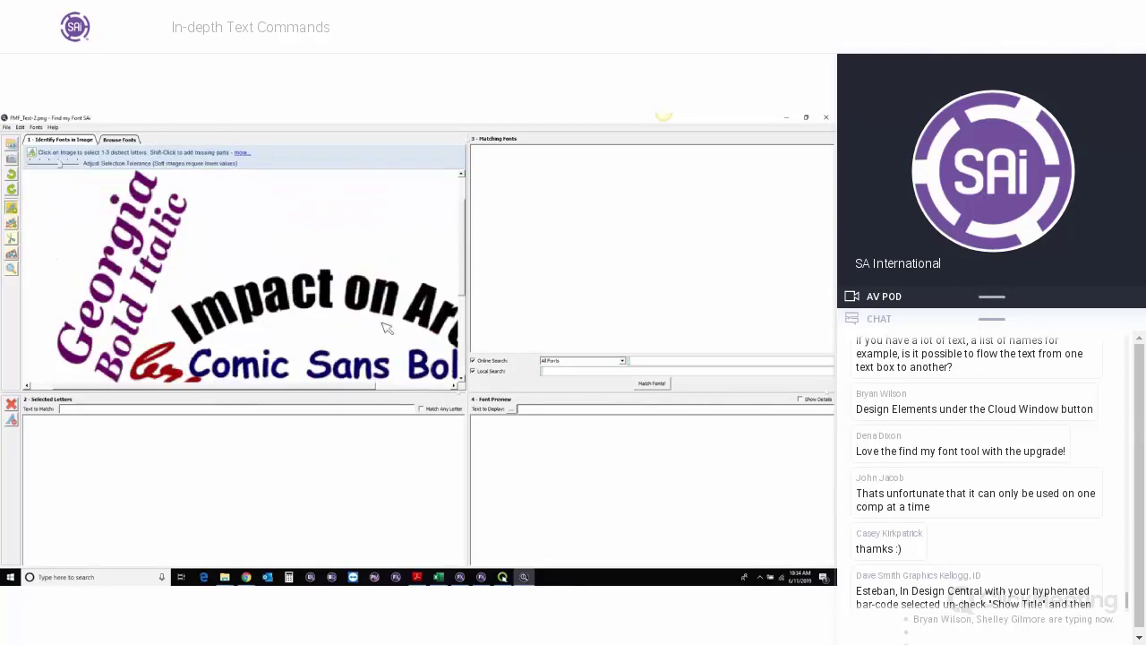
left_click_drag(467, 272, 467, 288)
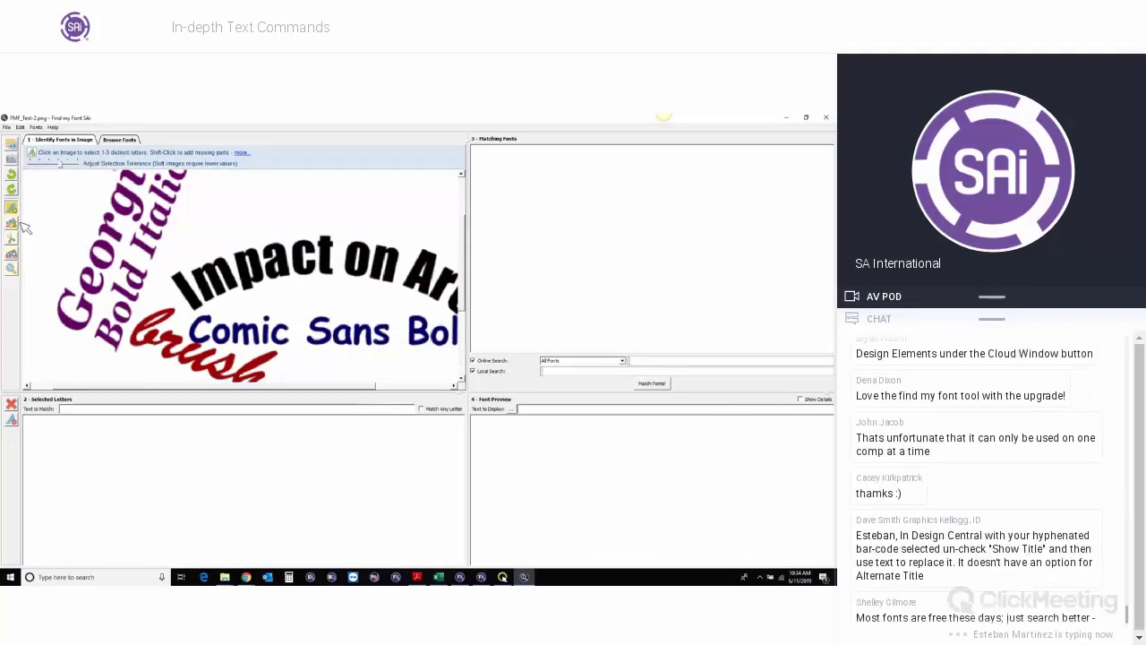
Select the letters C, m and c of the word Comic and match fonts using the text Cmc.
left_click(201, 337)
left_click(243, 340)
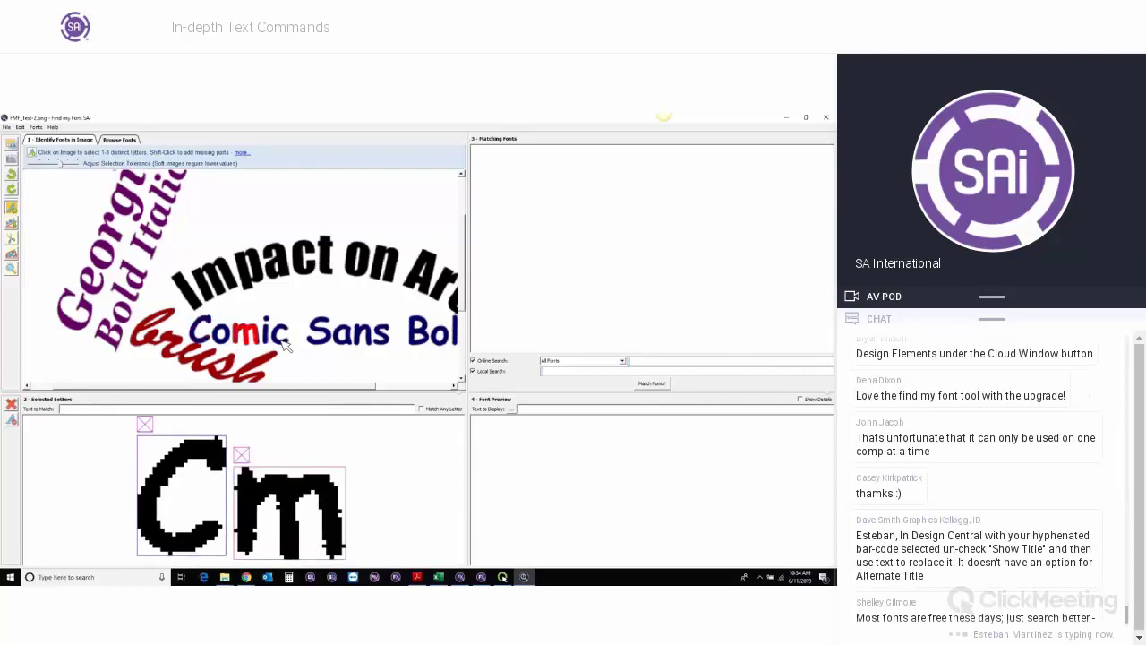
left_click(283, 339)
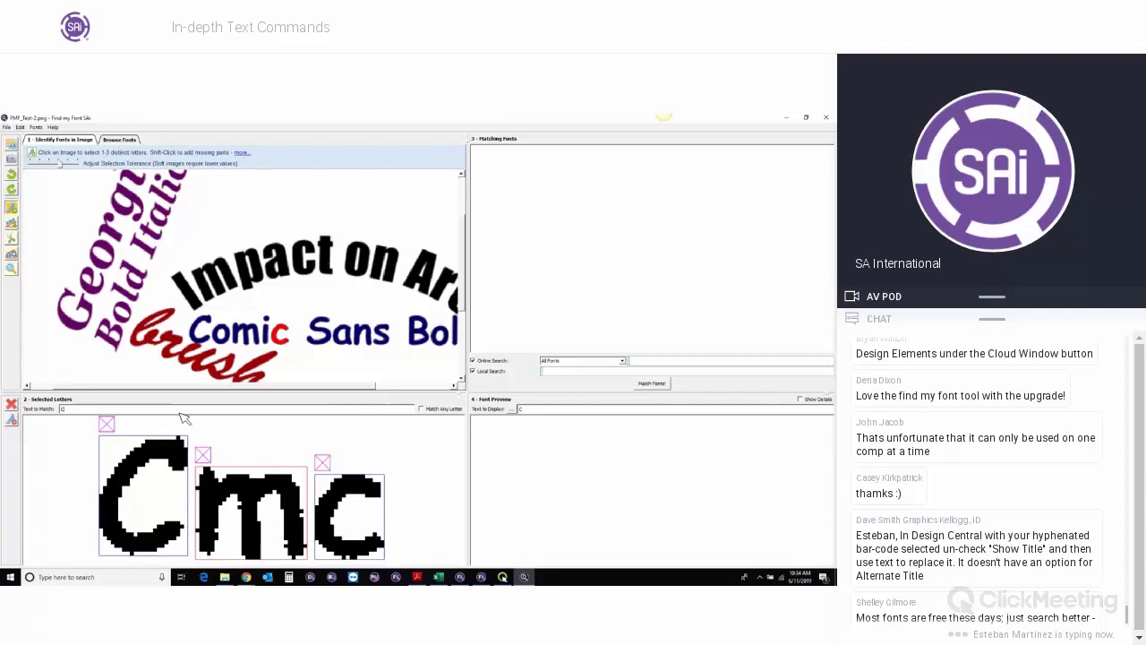
left_click(652, 382)
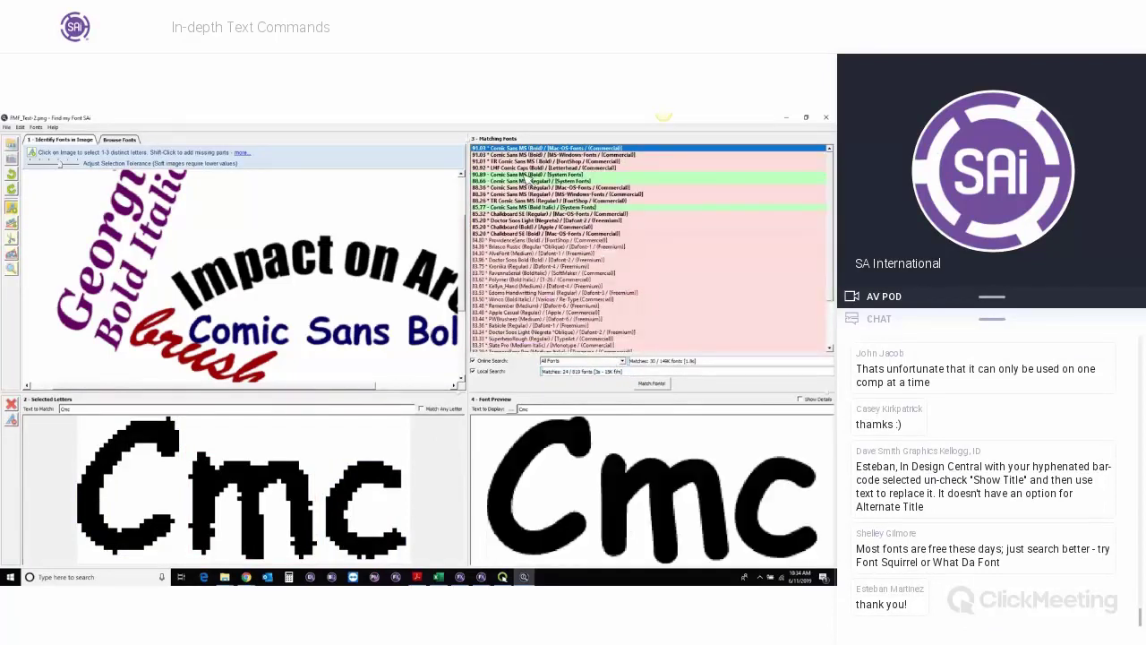
Choose the system font match Comic Sans MS (Bold) and preview it with the display text Comic.
left_click(528, 175)
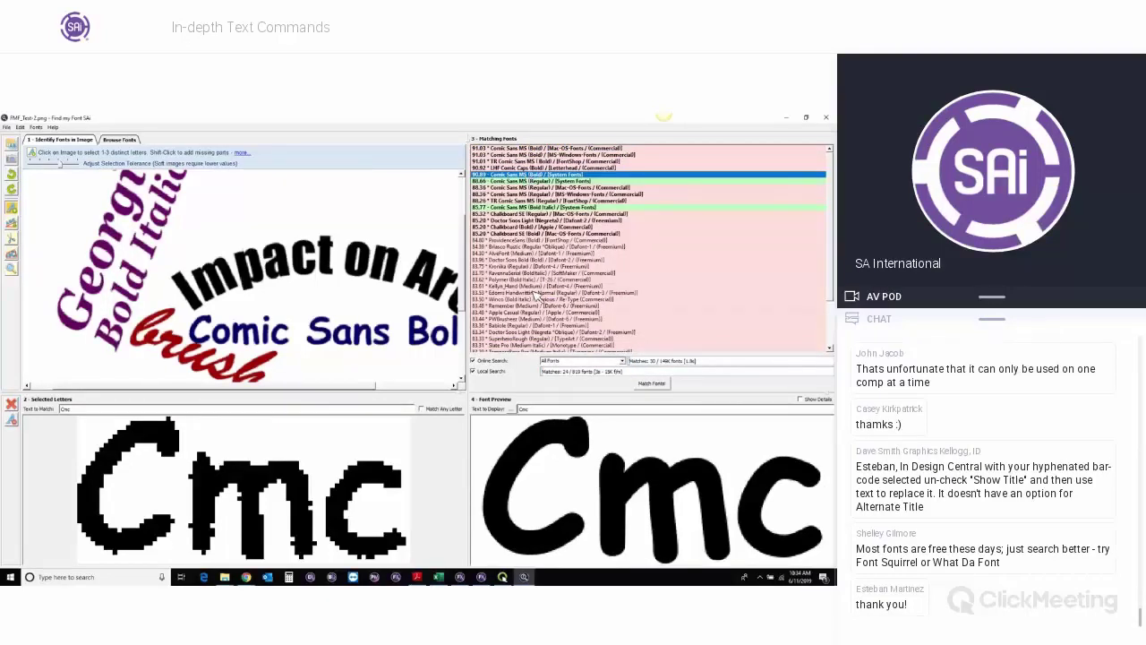
left_click_drag(560, 412, 490, 409)
type("Comic")
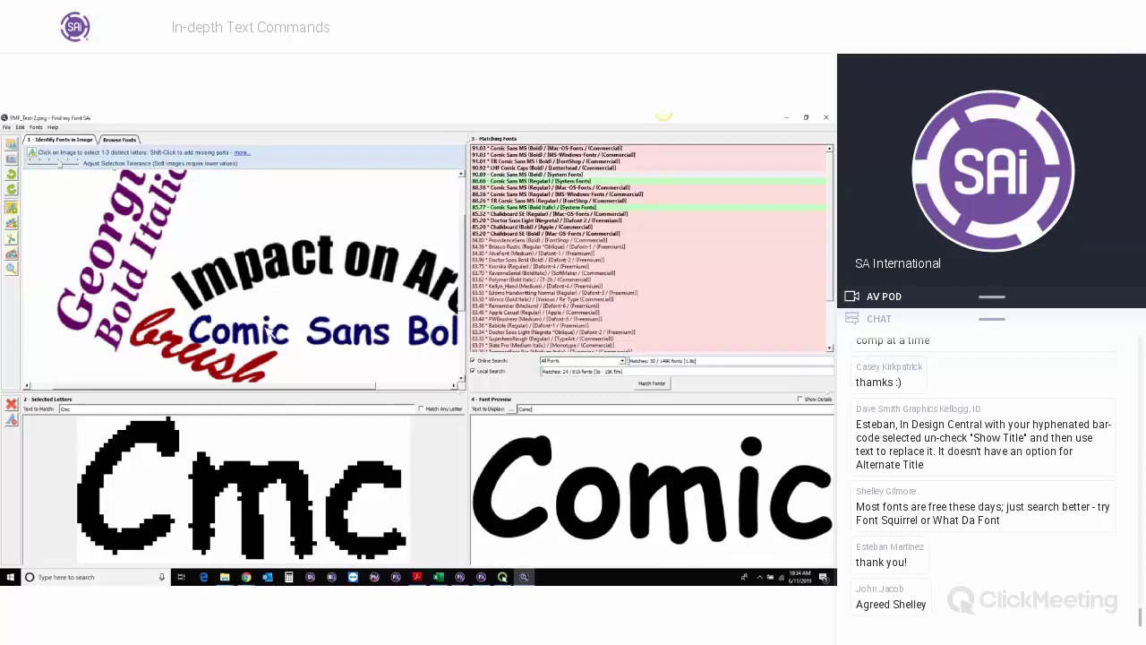
scroll(269, 332, "down", 1)
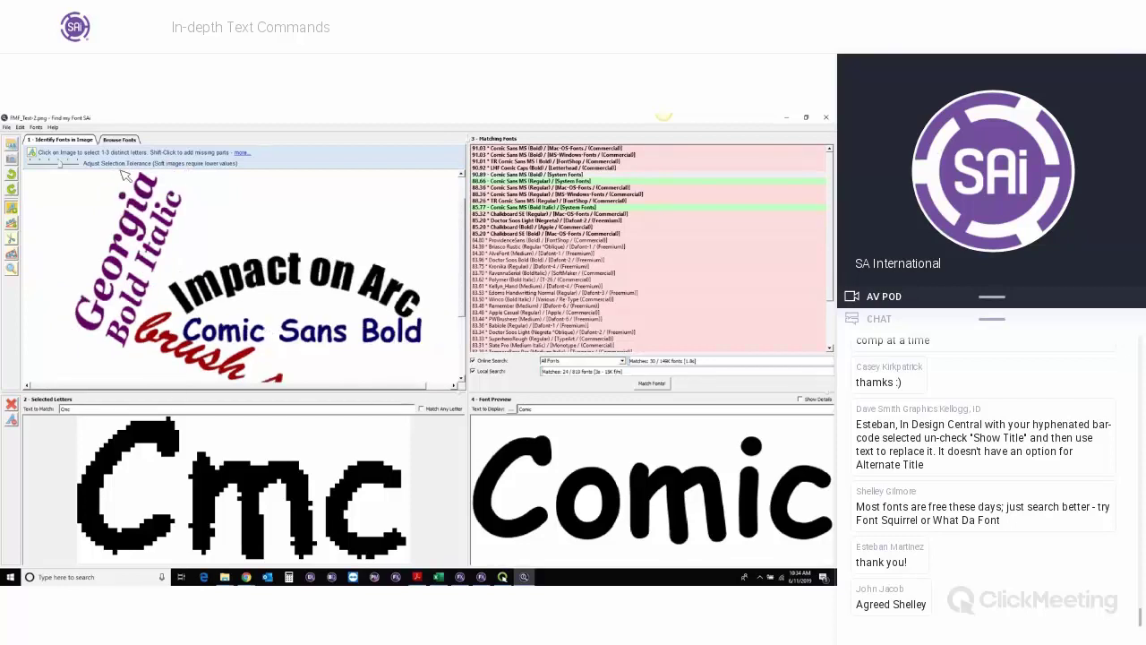
Open the Find my Font tutorials documentation, look through the tutorial page, and put the help window away.
left_click(53, 127)
left_click(231, 256)
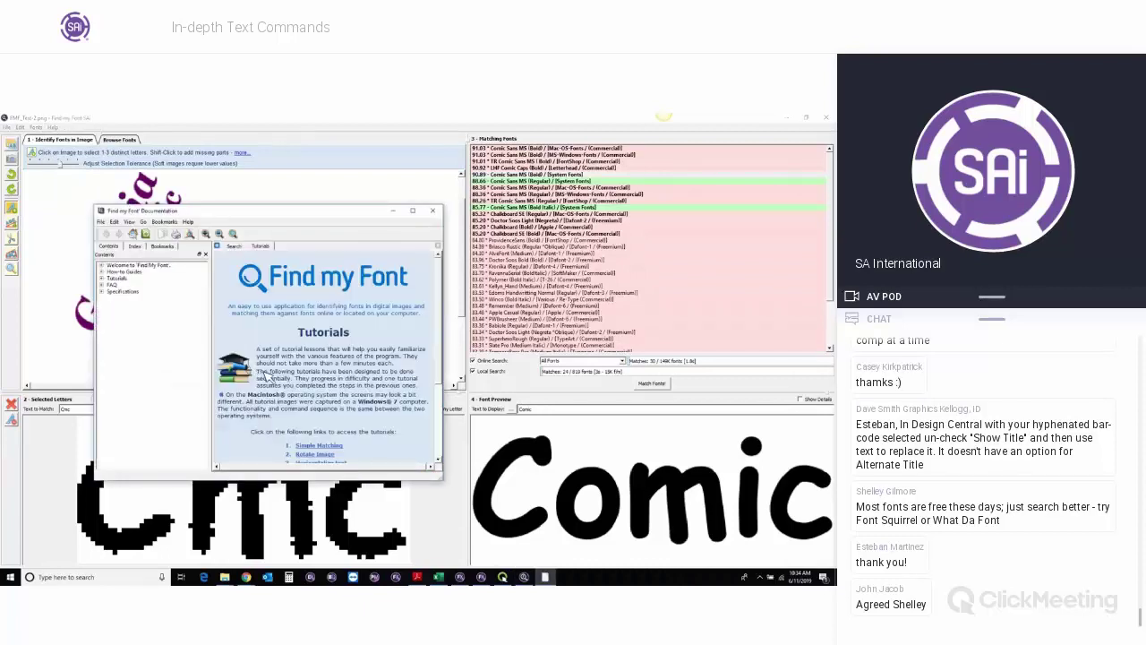
scroll(267, 377, "down", 3)
scroll(268, 377, "up", 3)
left_click(394, 210)
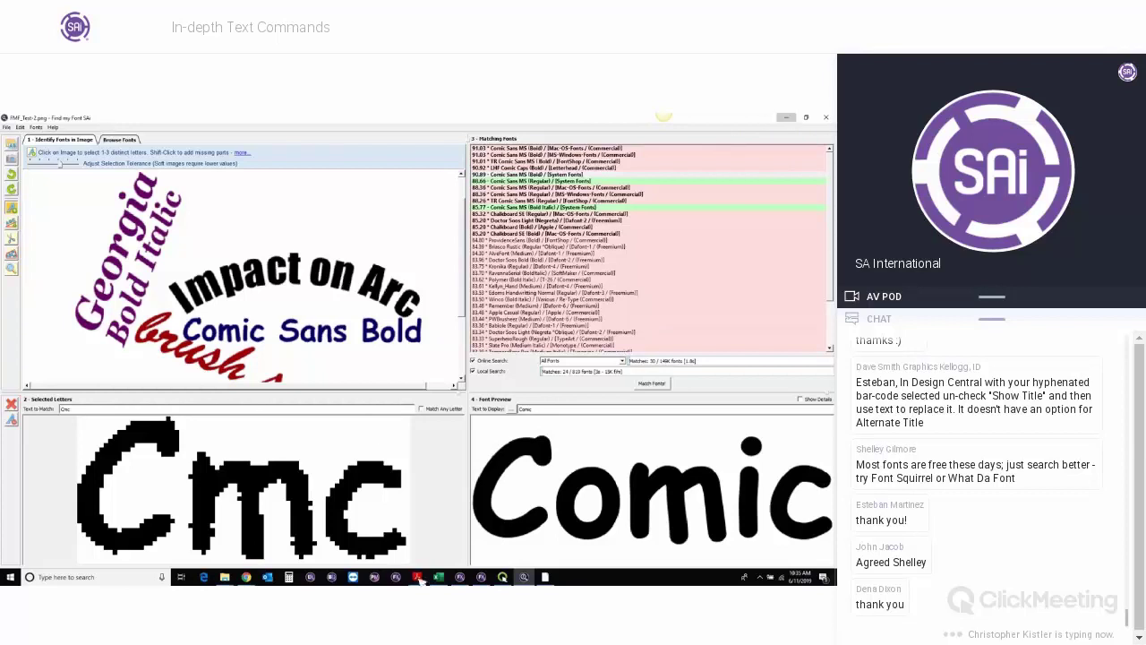
Switch to Flexi and add a person's first name as 1-inch Arial text in the upper-left part of the page.
left_click(461, 578)
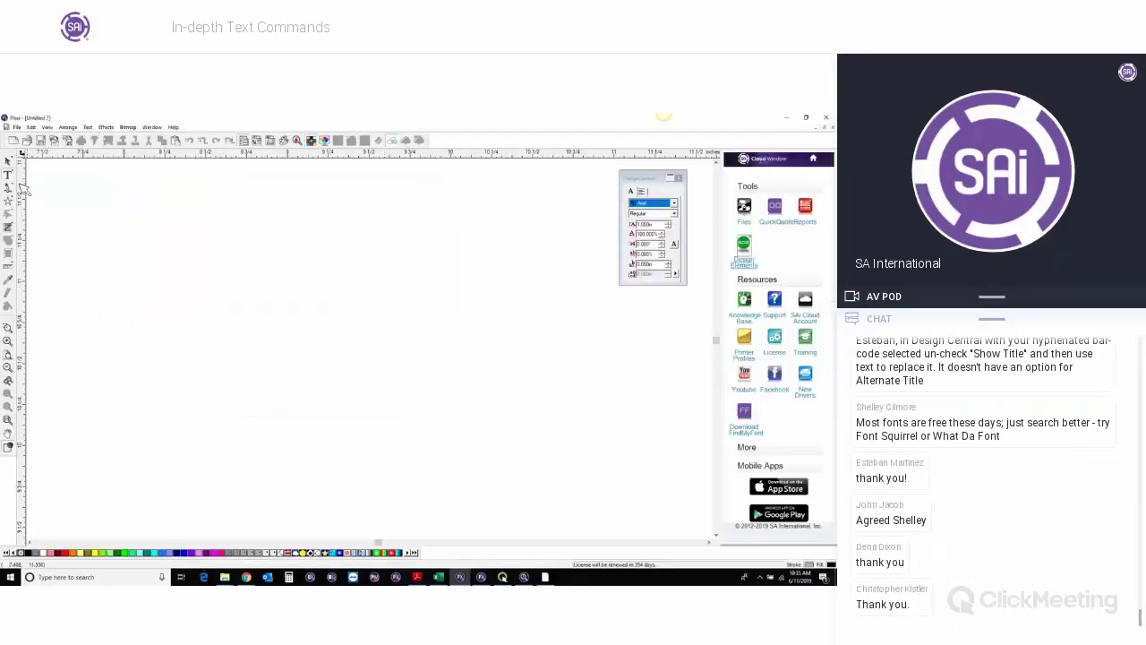
left_click(10, 367)
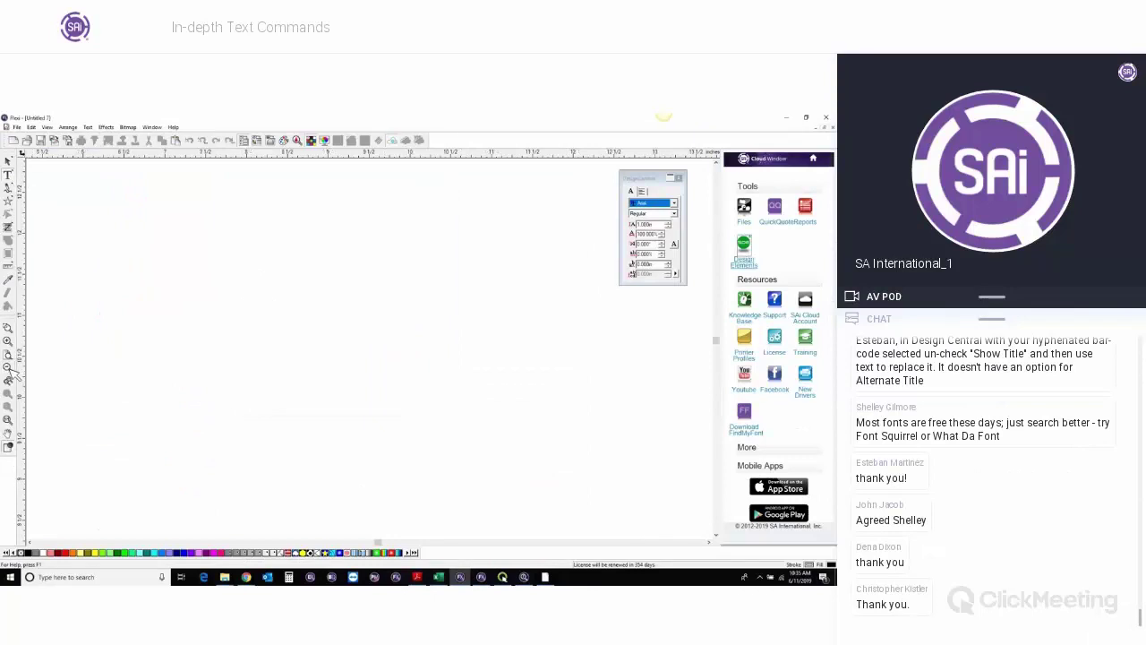
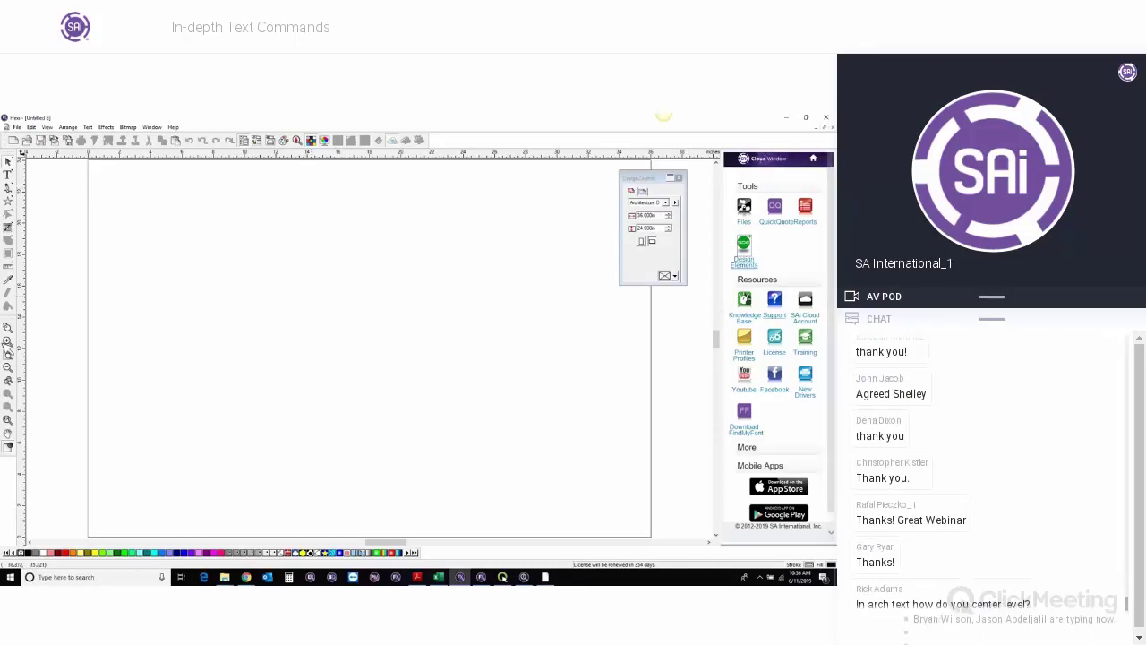
left_click(9, 174)
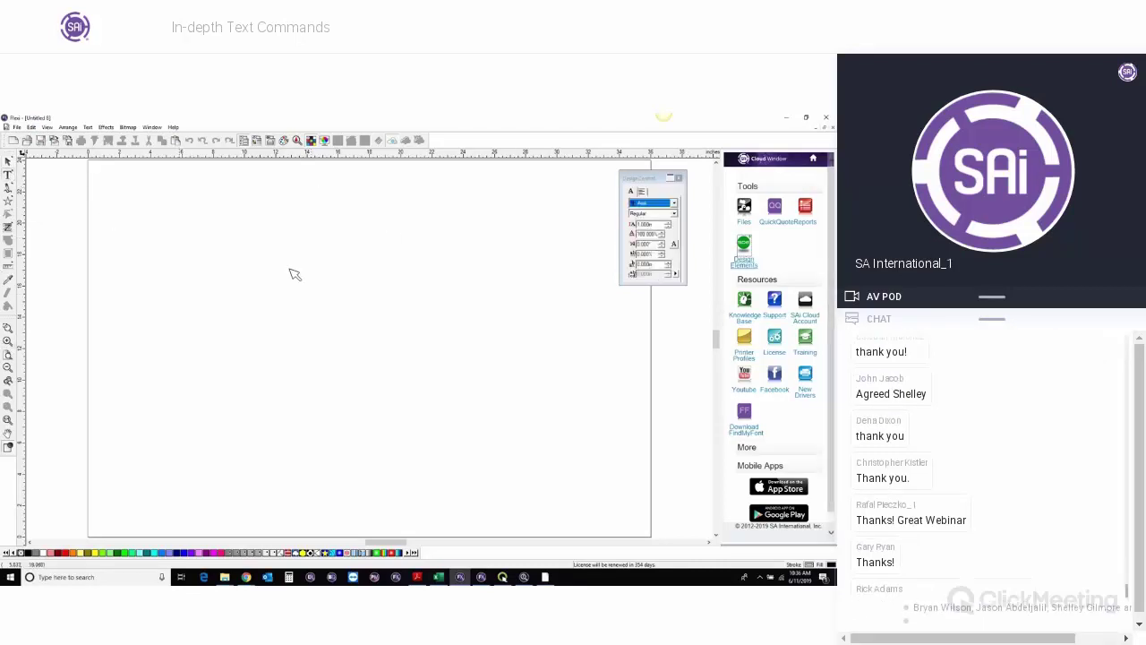
type("R")
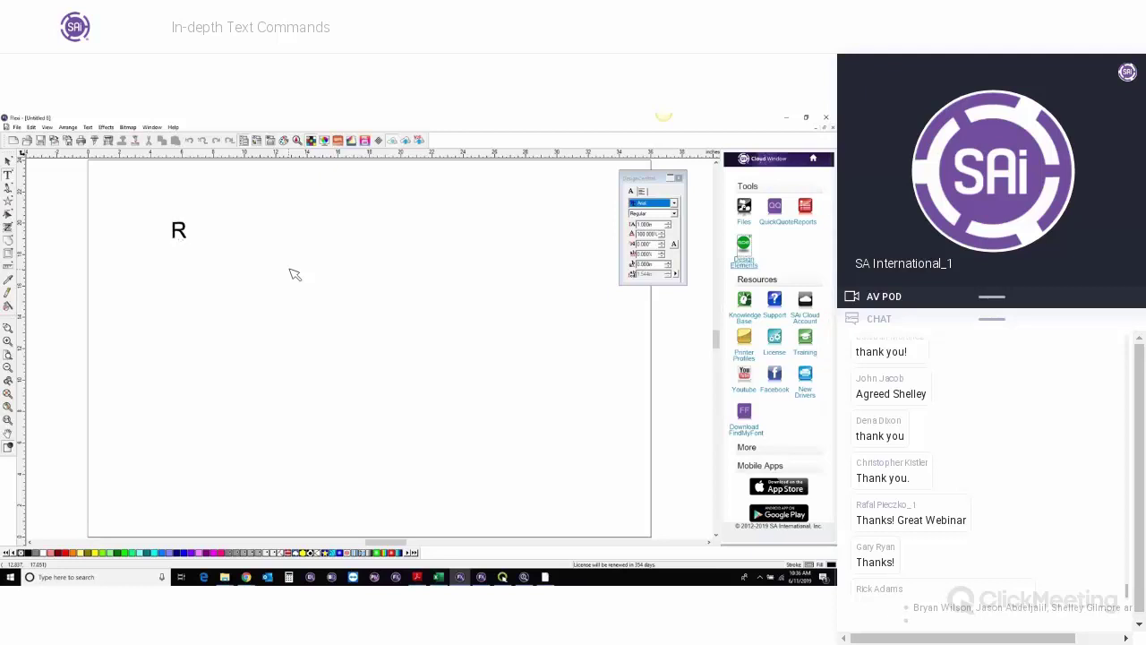
type("adisa")
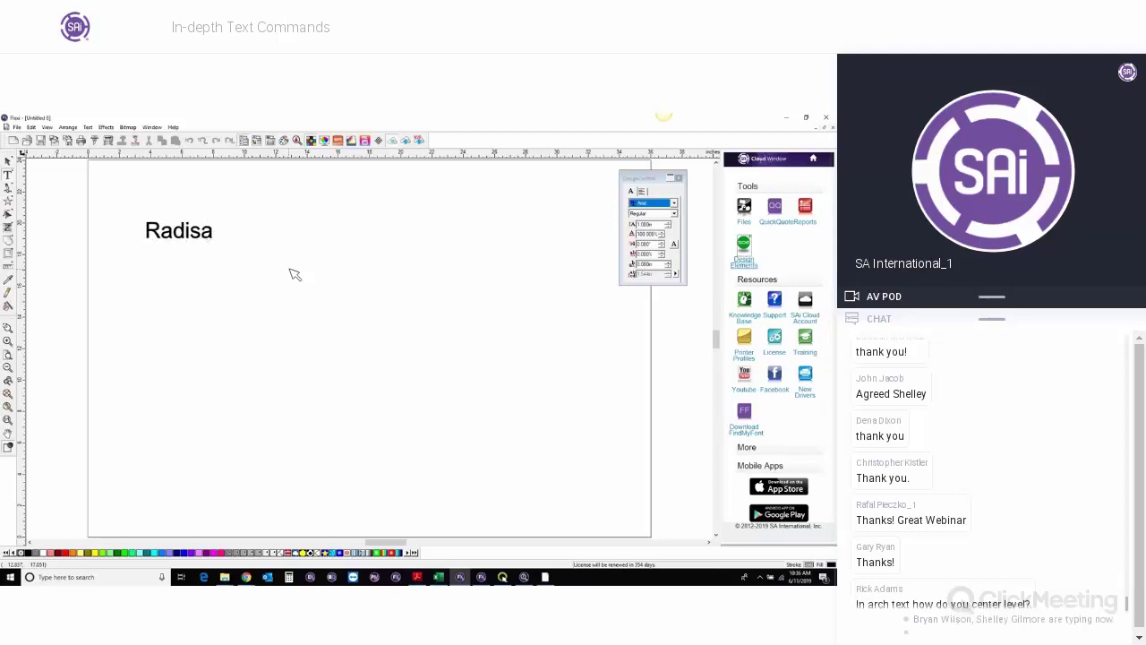
left_click(9, 163)
left_click(206, 239)
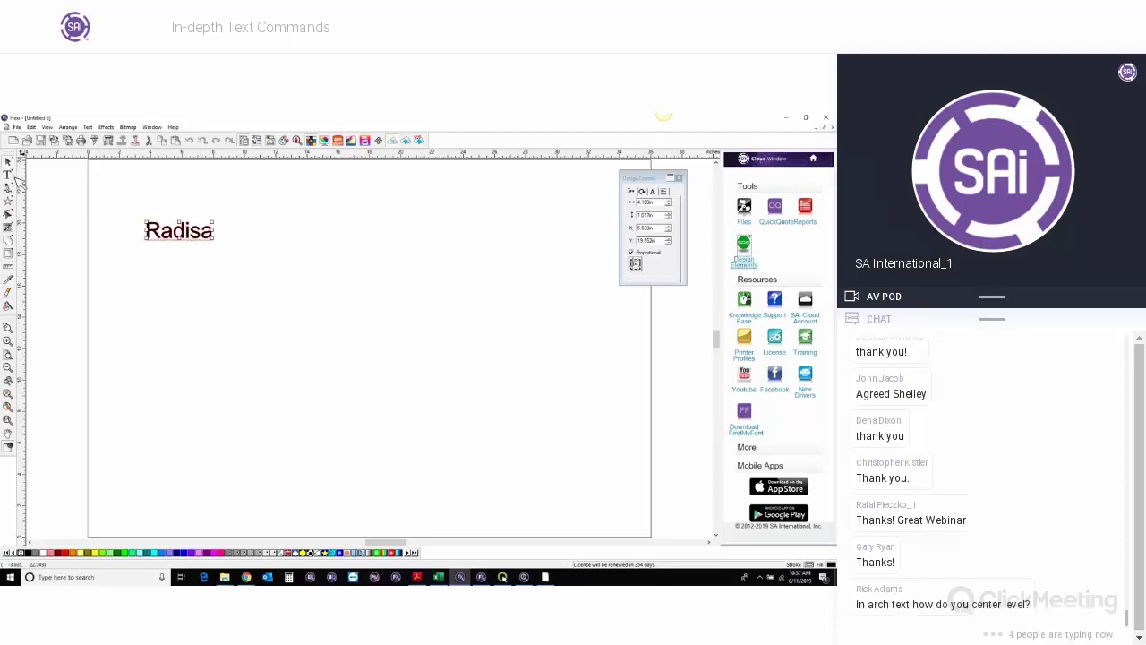
Add another person's first name as a second line of the existing text, followed by a line break.
left_click(8, 175)
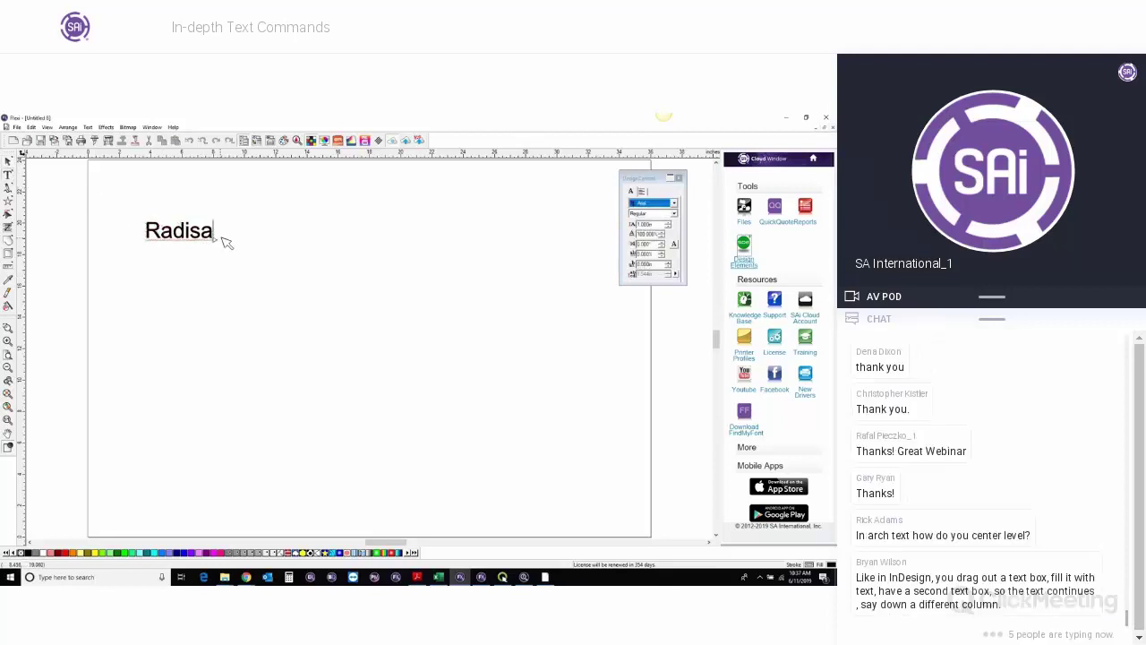
key("Return")
type("Stuart")
key("Return")
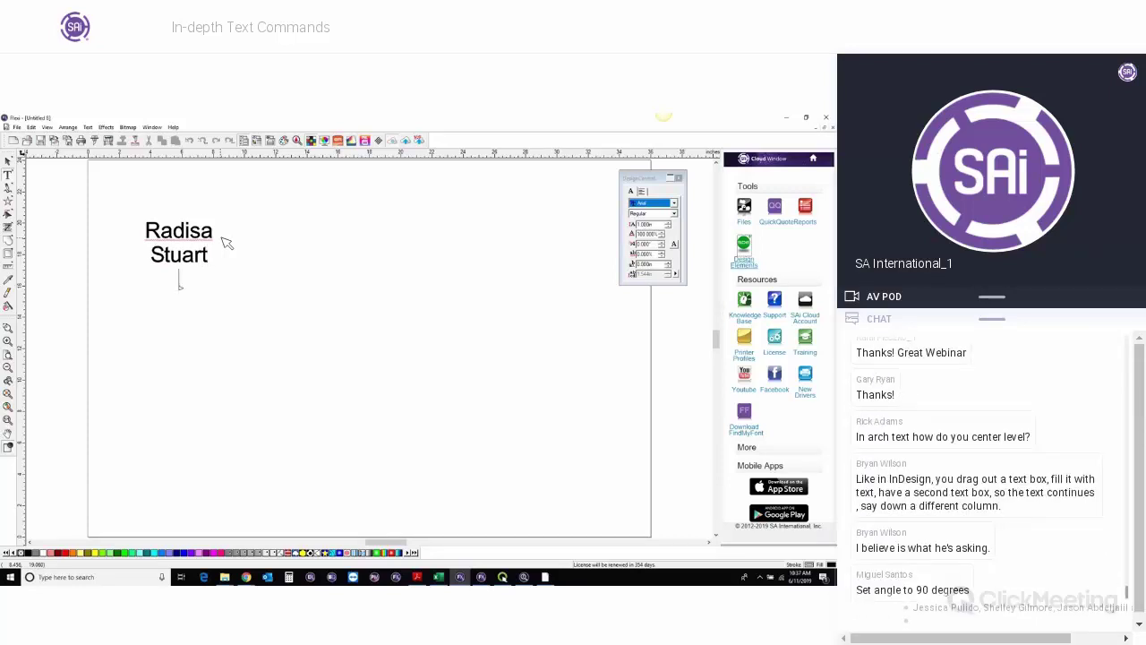
Create arc text reading TEXT ON ARC on a circle with a radius of about 7.5 in below the names.
left_click(8, 177)
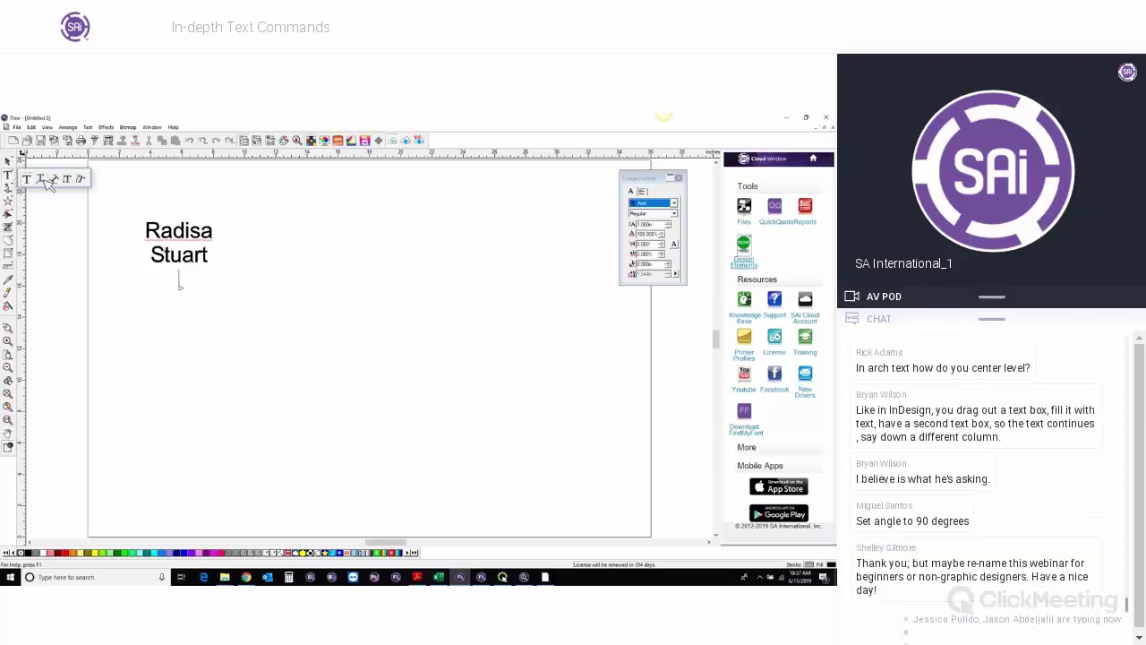
left_click(51, 179)
left_click_drag(391, 356, 438, 287)
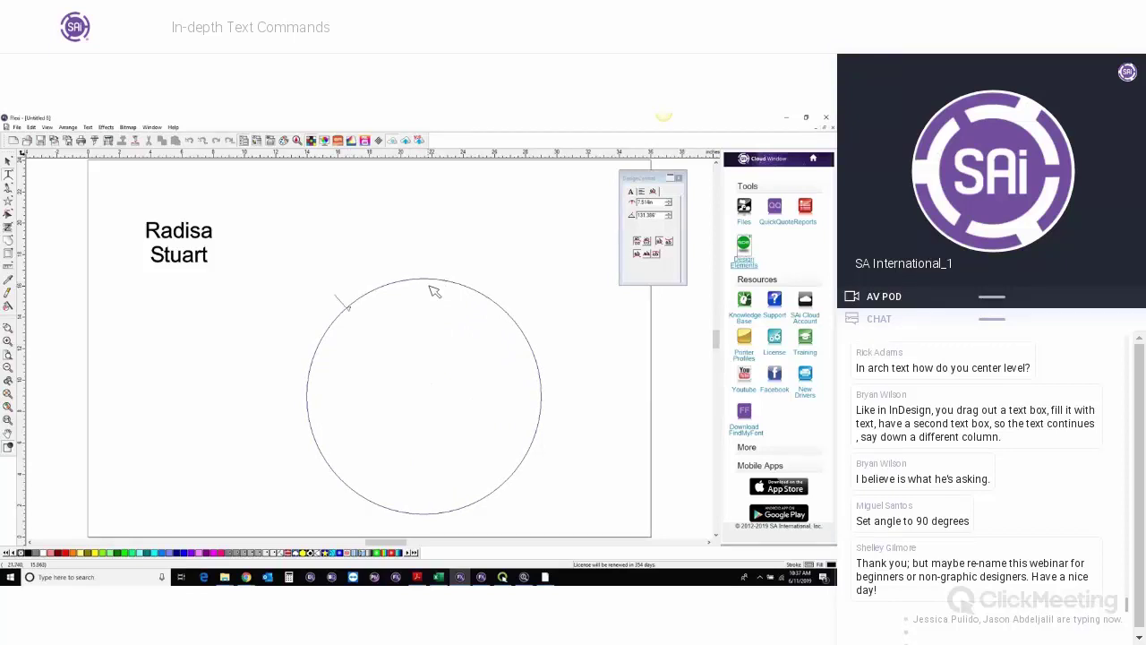
type("TEXT ON")
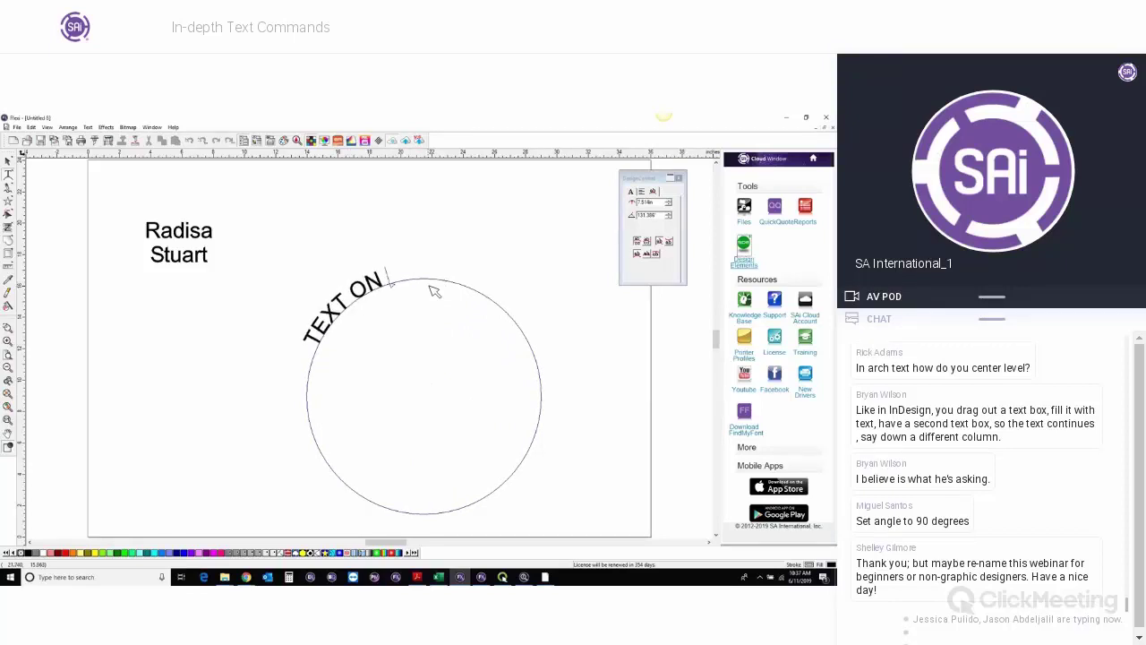
type(" ARC")
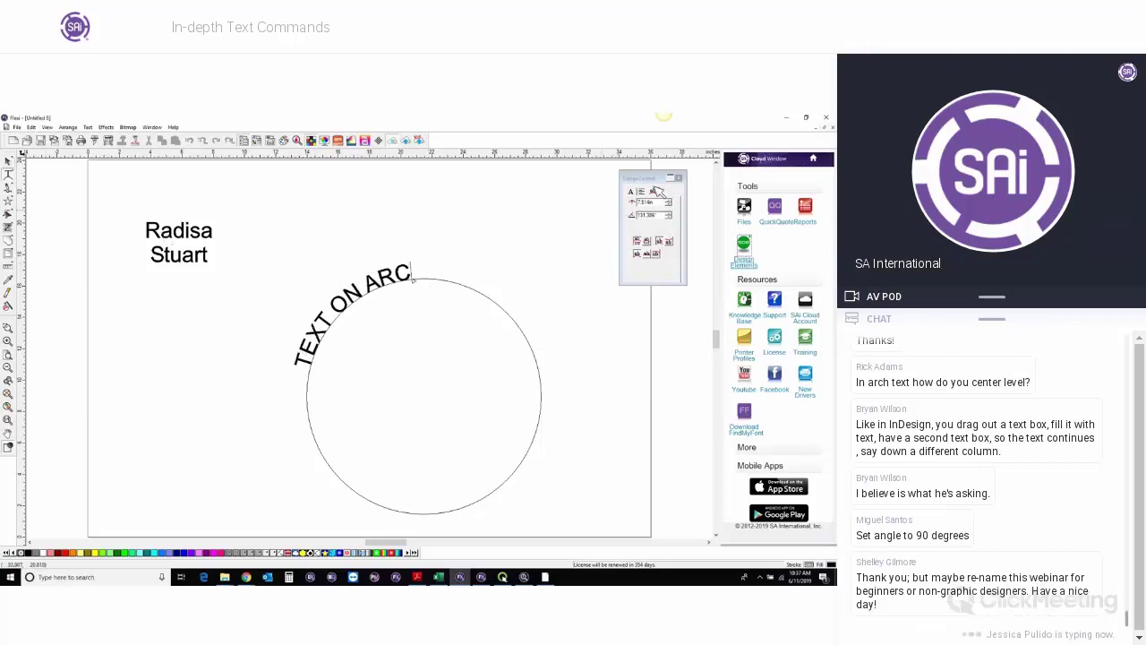
Set the arc text's angle to 90 degrees to center it at the top of the circle.
left_click_drag(656, 182, 549, 197)
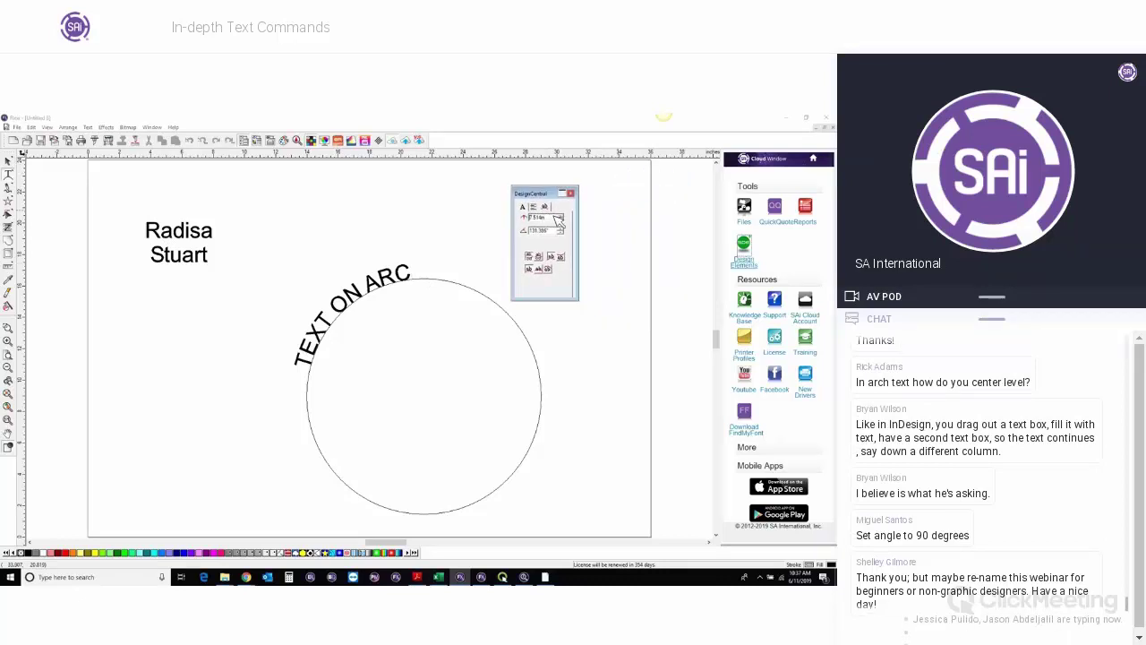
double_click(554, 217)
double_click(539, 231)
type("90")
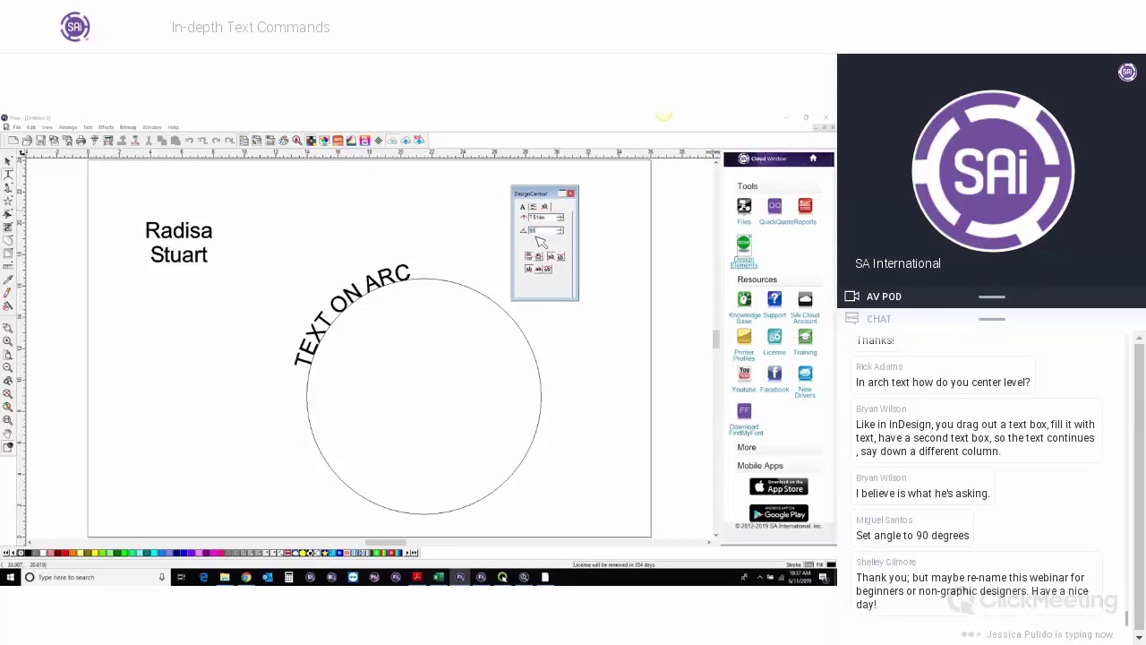
key("Return")
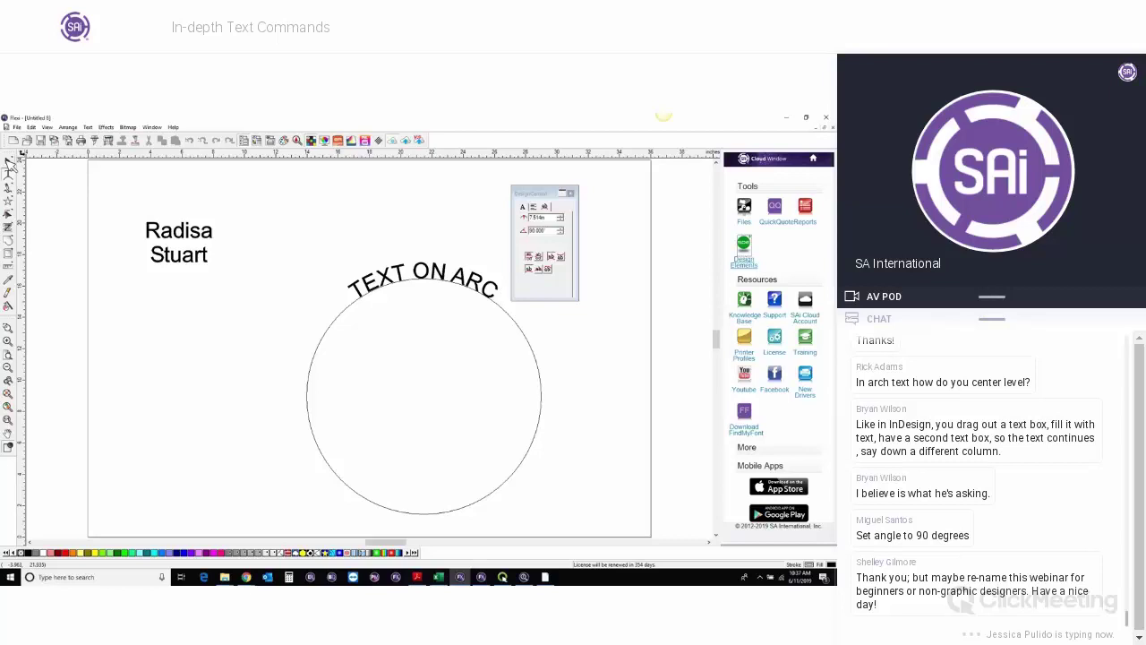
Select the TEXT ON ARC text and reopen it for editing on its guide circle.
left_click(8, 161)
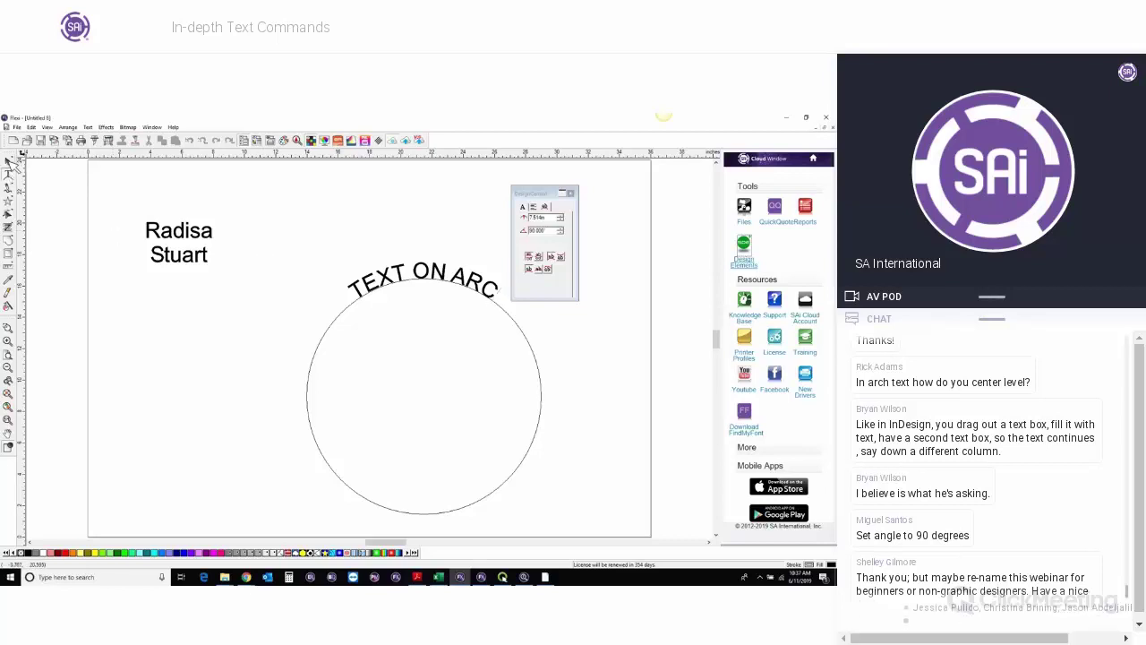
left_click(474, 262)
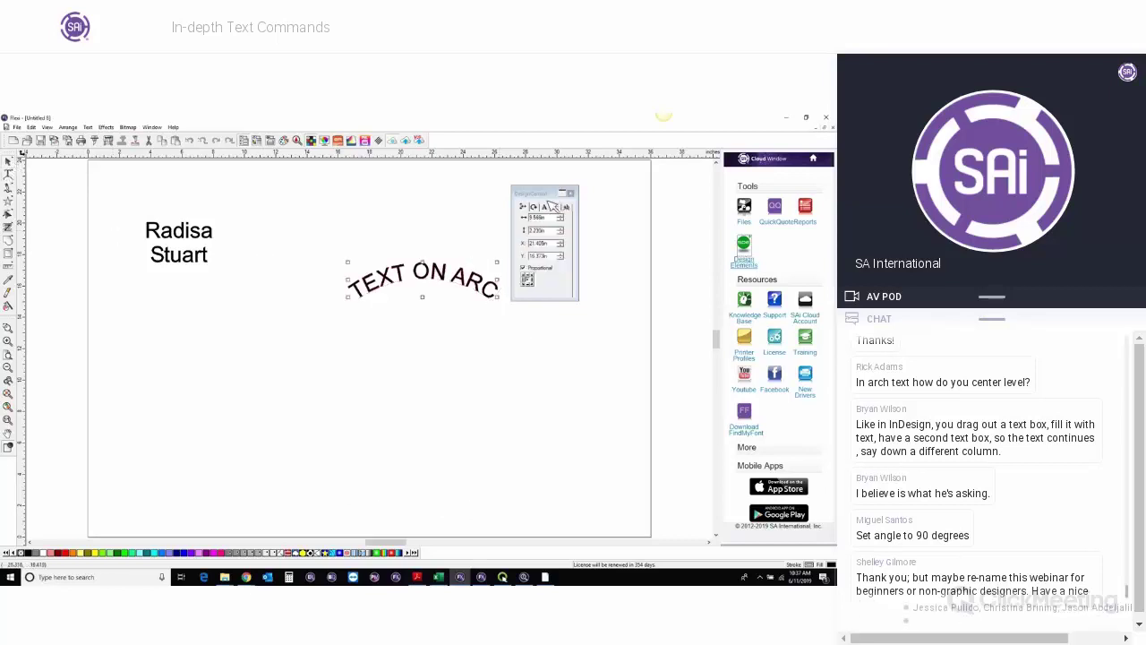
double_click(420, 294)
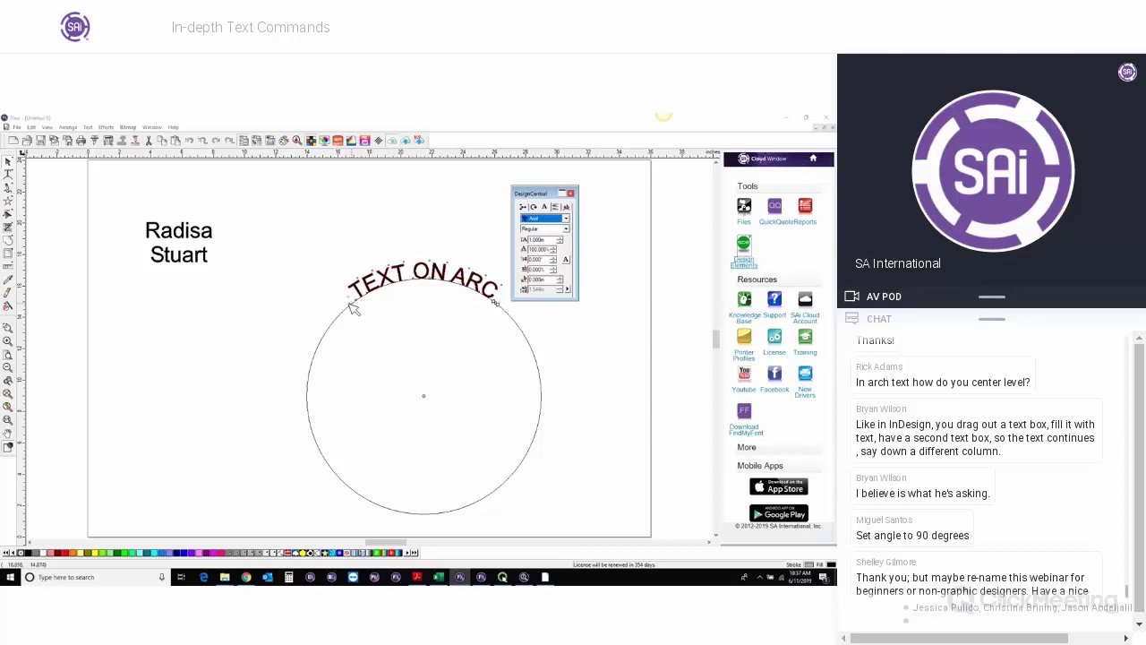
mouse_move(352, 307)
left_mouse_down()
mouse_move(332, 303)
mouse_move(301, 408)
mouse_move(313, 342)
mouse_move(354, 304)
left_mouse_up()
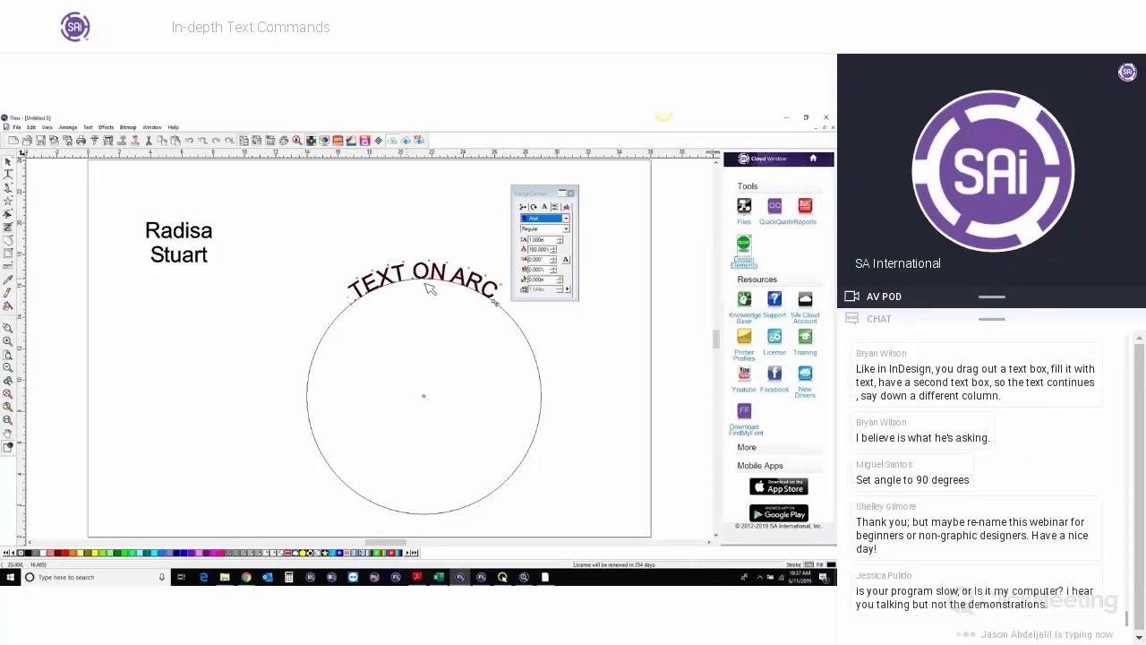
Lower the arc text's vertical alignment onto the circle line and flip the text to the bottom of the circle.
left_click(566, 206)
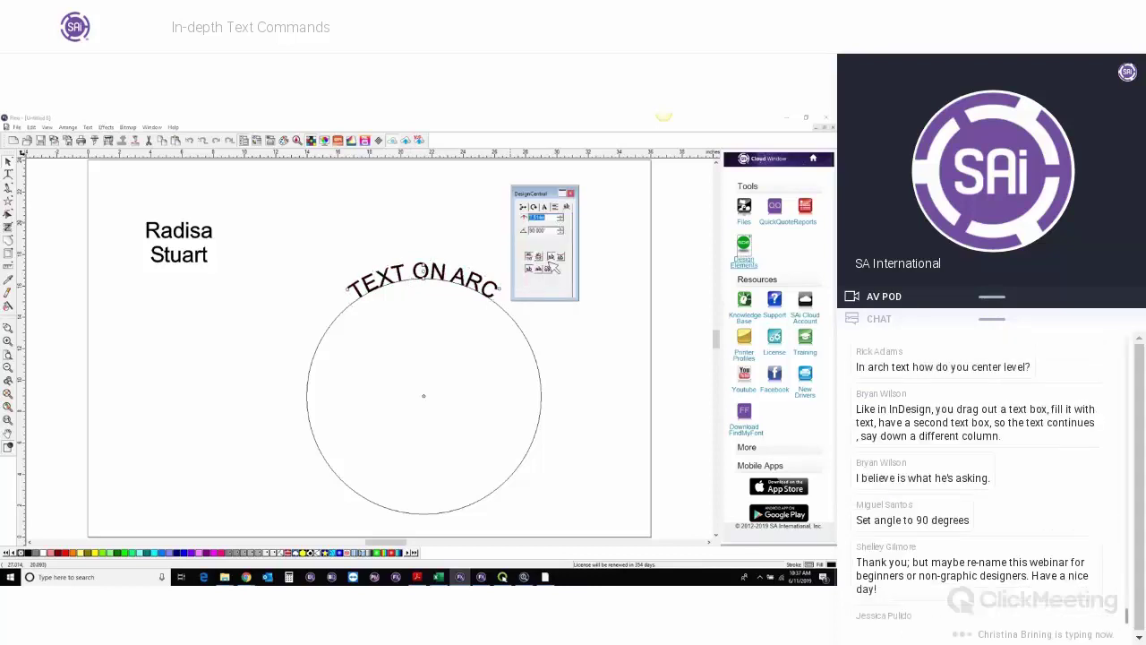
left_click(542, 270)
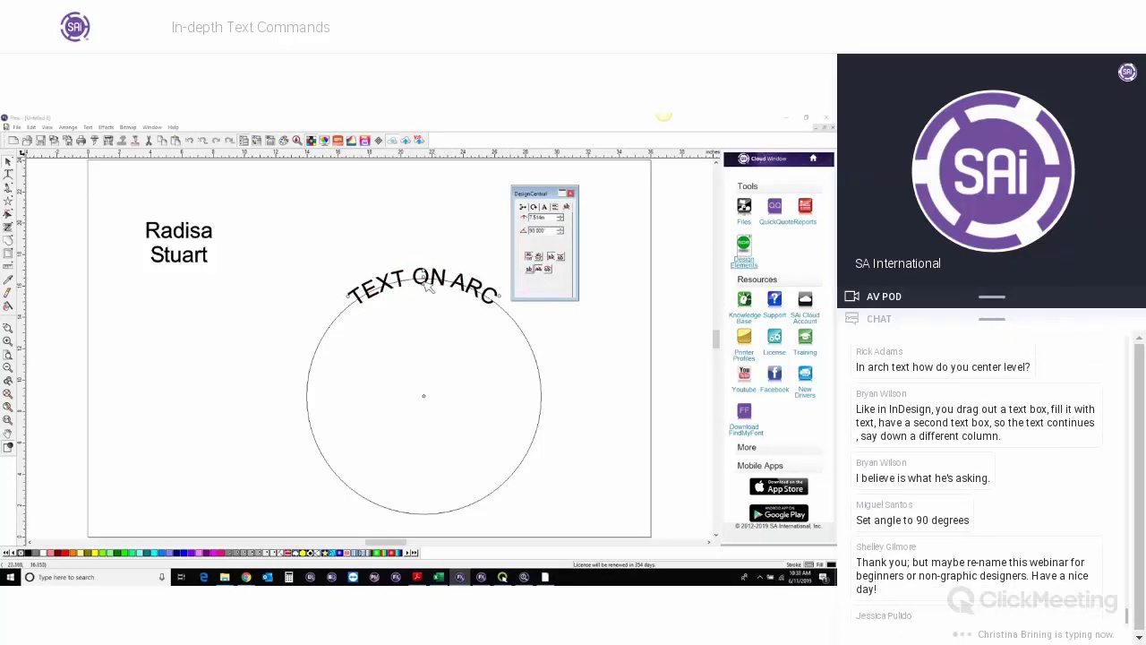
left_click(548, 268)
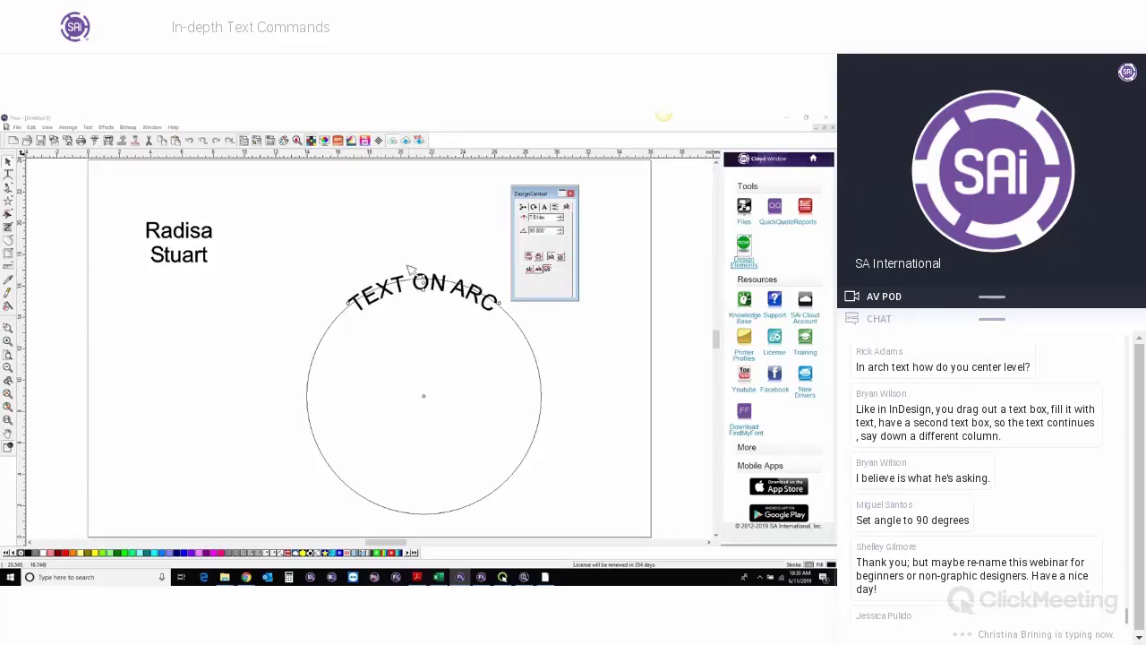
left_click(559, 257)
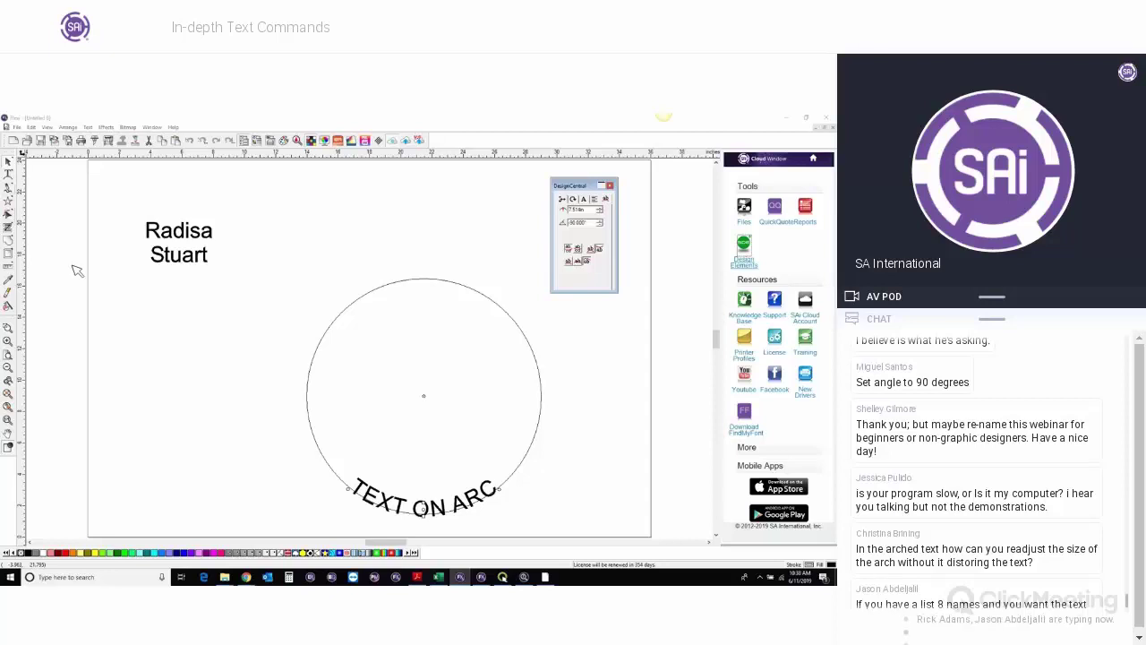
Start a new document and draw a paragraph text box about 30 in wide near the top of the page.
left_click(9, 177)
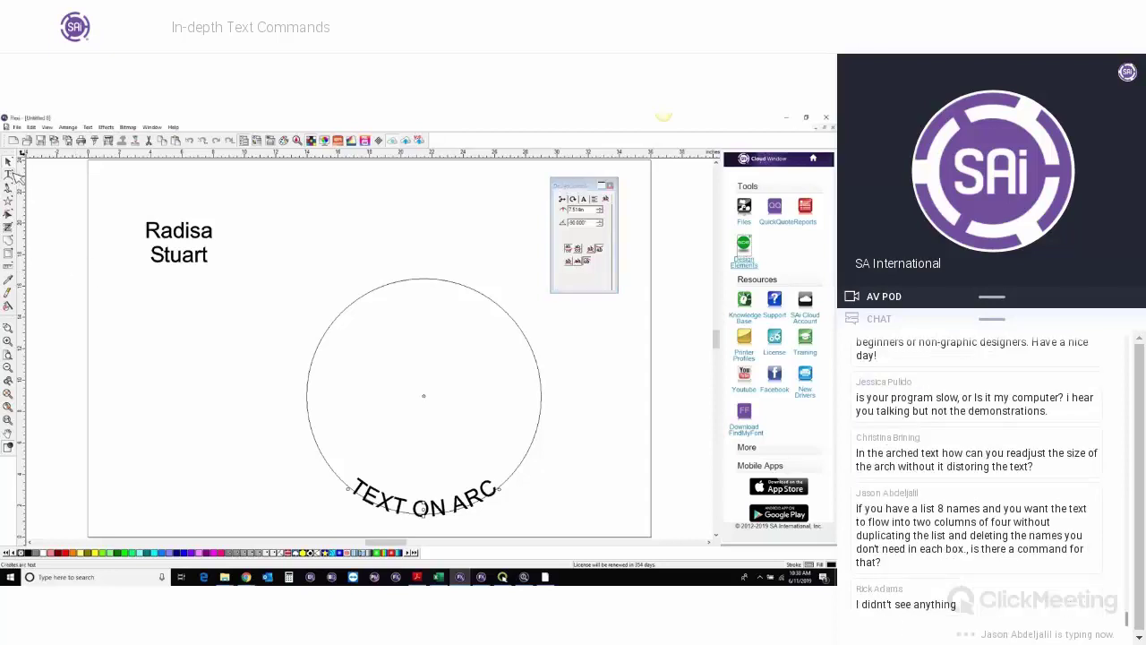
left_click_drag(93, 193, 17, 168)
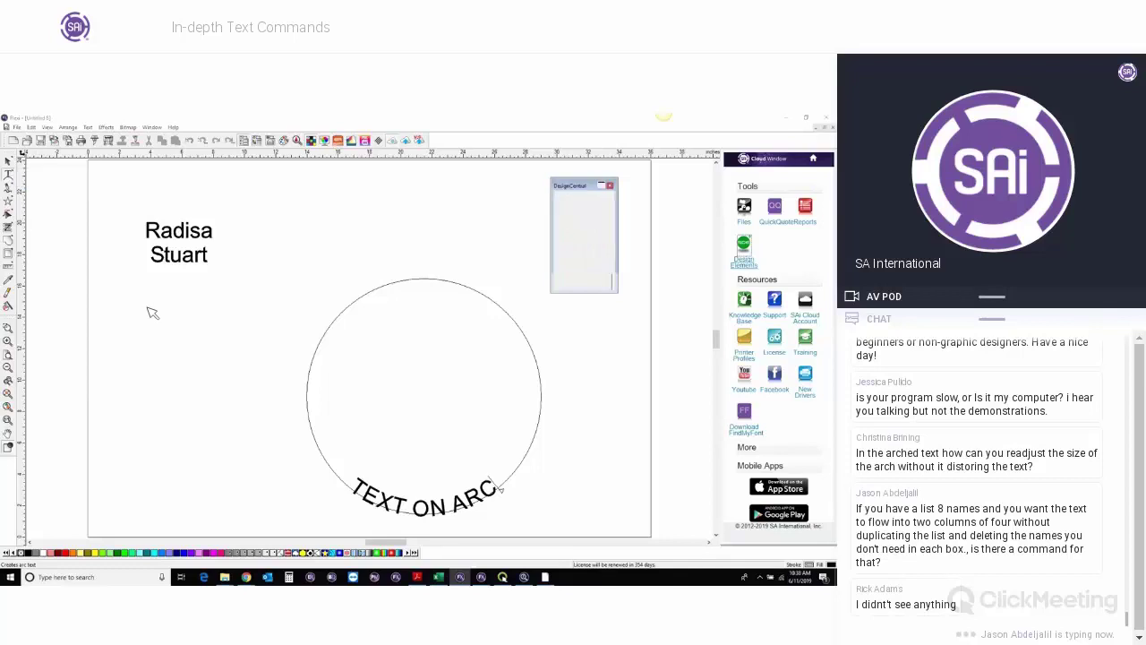
left_click(26, 141)
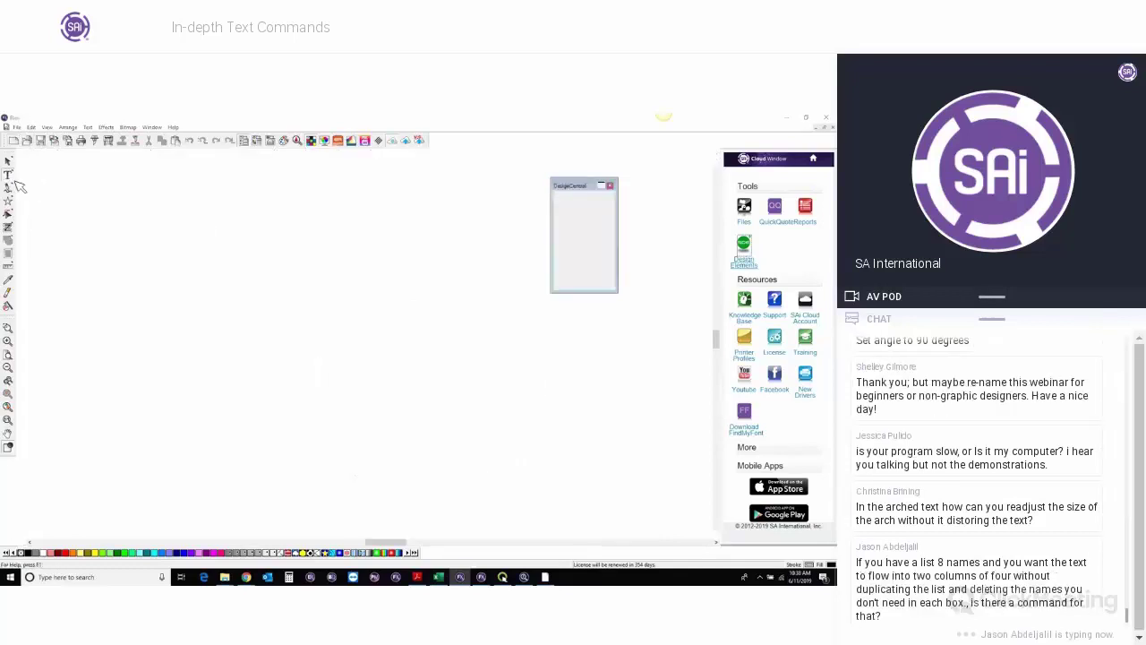
left_click(9, 176)
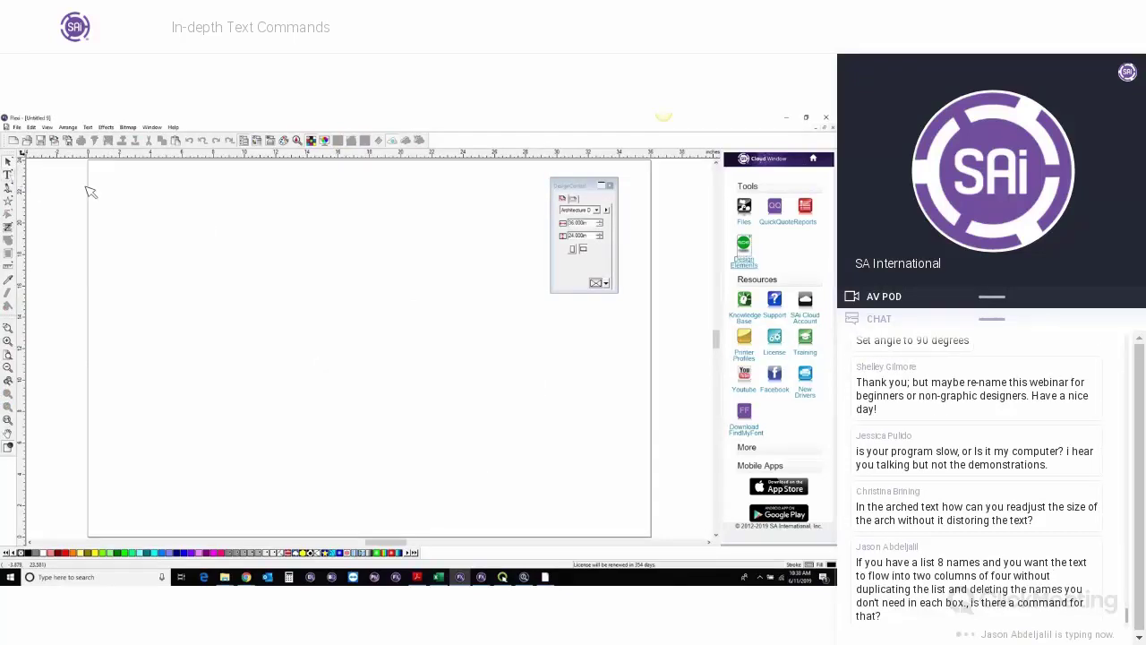
left_click_drag(102, 175, 169, 275)
left_click_drag(254, 306, 267, 215)
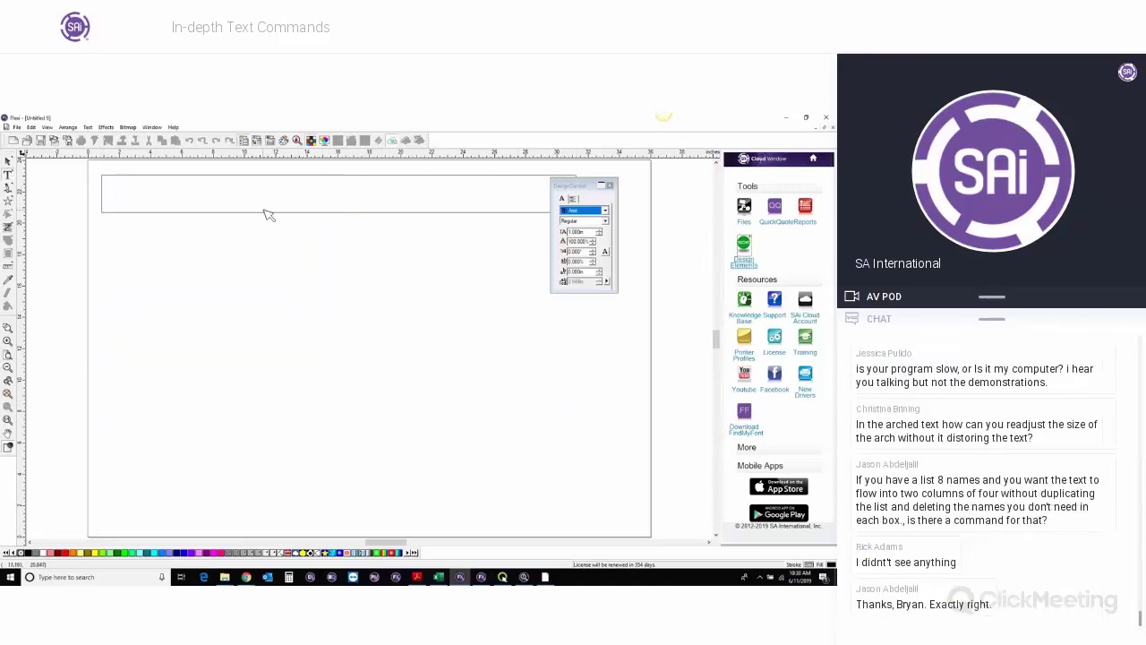
Fill the paragraph box with random capital letters until they wrap onto a third line, and move DesignCentral clear of the text.
type("LKJALKSJDLKAJSDLK")
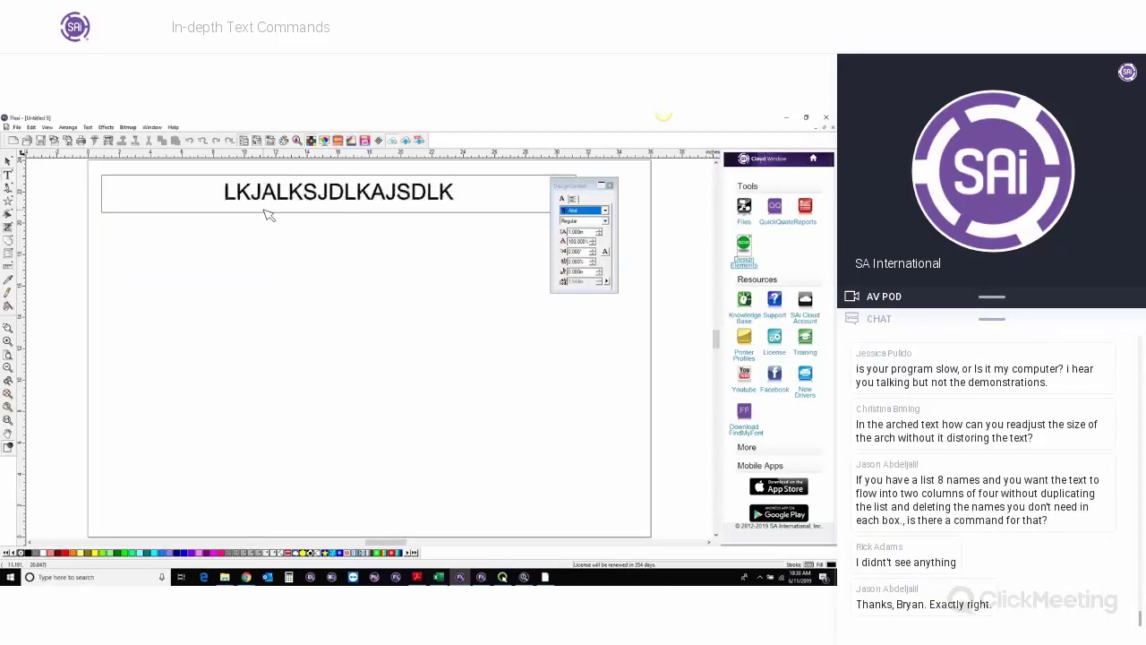
type("JASLKDJLAKSJDLAKDLAKSJDLKAJSLDKASDASDASDASDASDADASD")
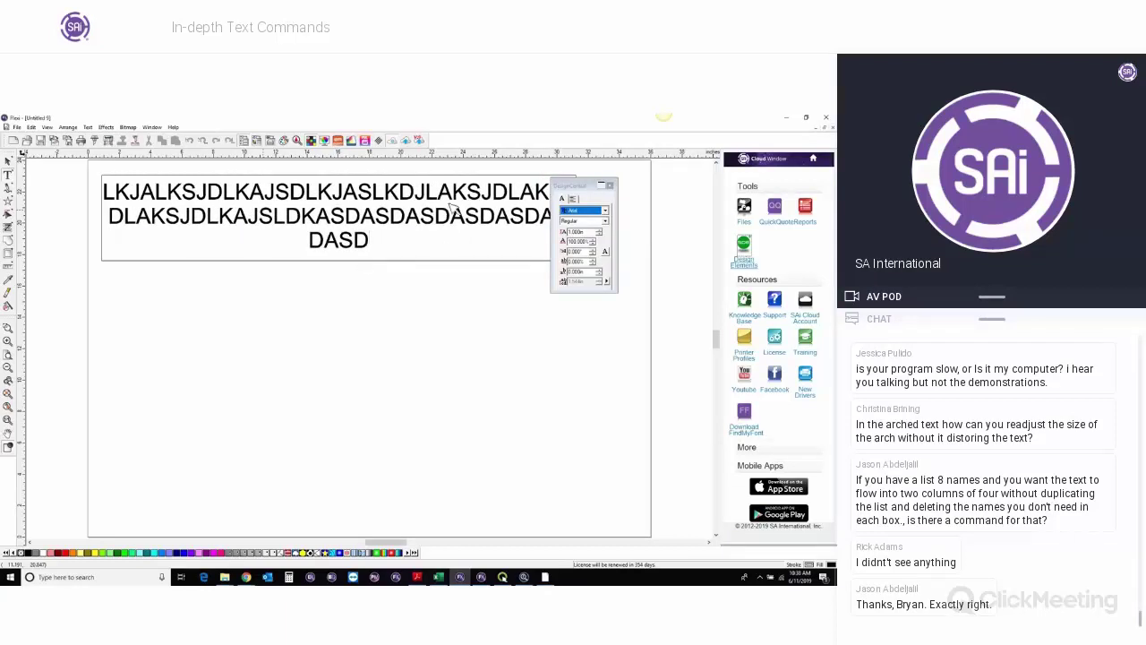
left_click_drag(581, 187, 622, 180)
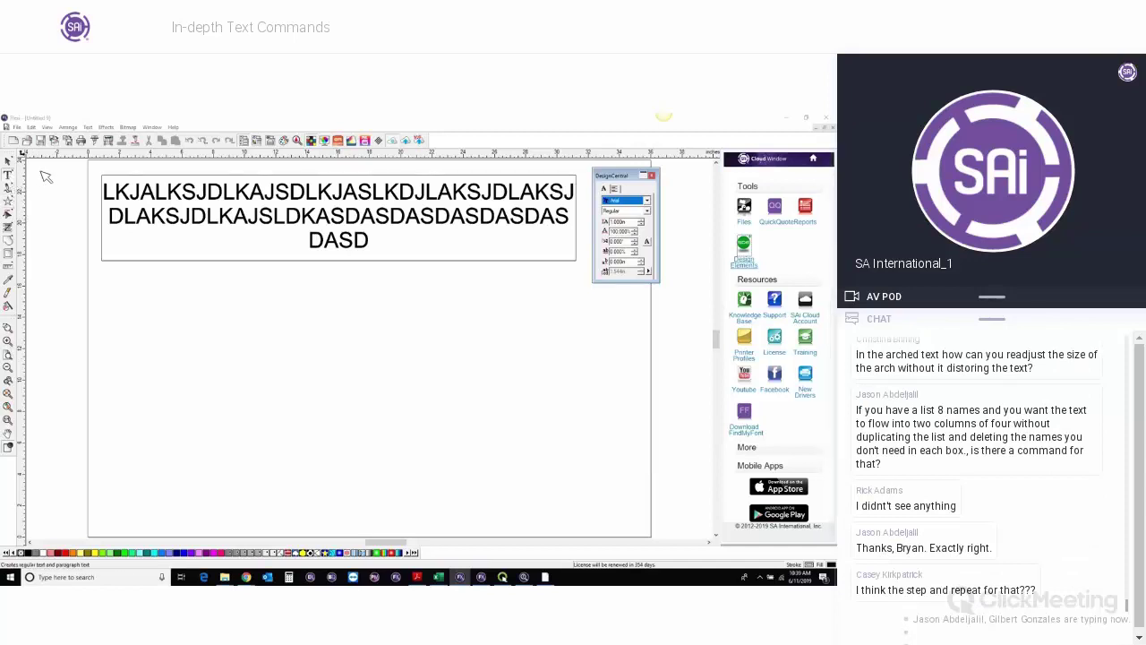
Draw an arc text circle about 16 in across below the paragraph text and enter ACR TEXT along it.
left_click(8, 176)
left_click_drag(266, 353, 404, 371)
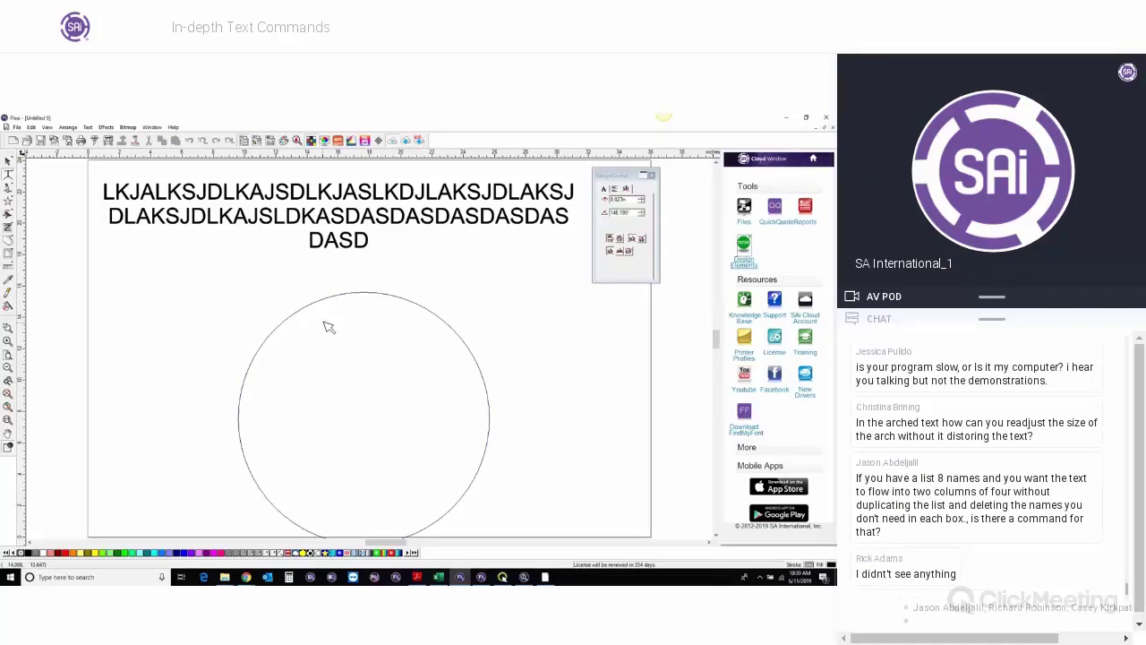
type("art")
key("BackSpace")
key("BackSpace")
key("BackSpace")
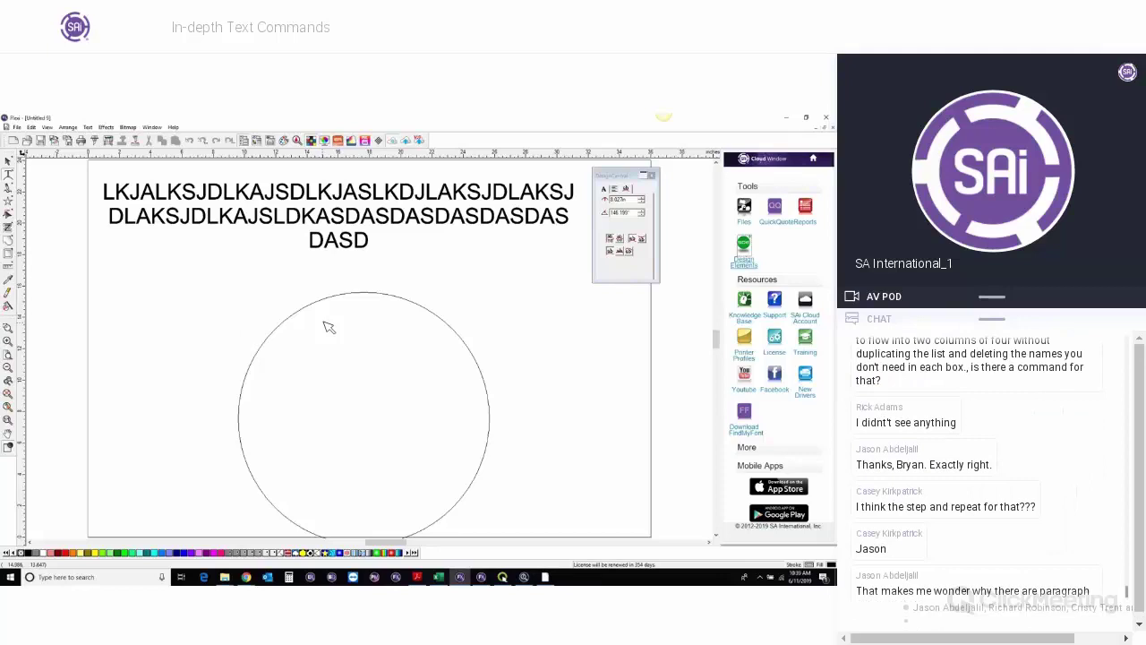
type("ACR")
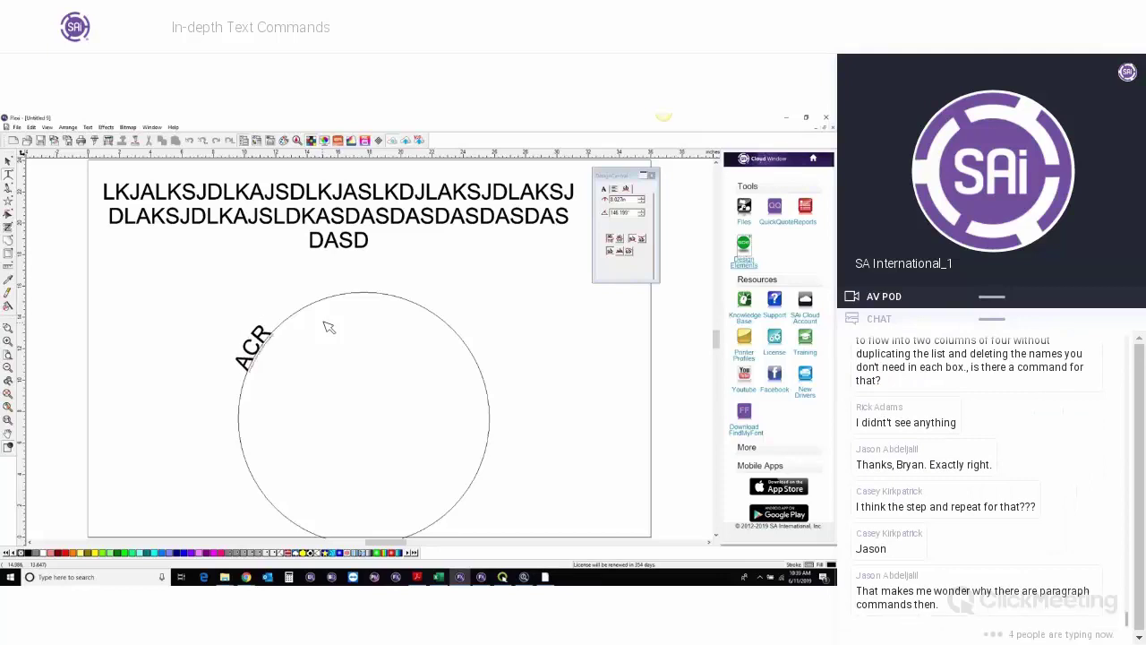
type(" T")
key("BackSpace")
type("TE")
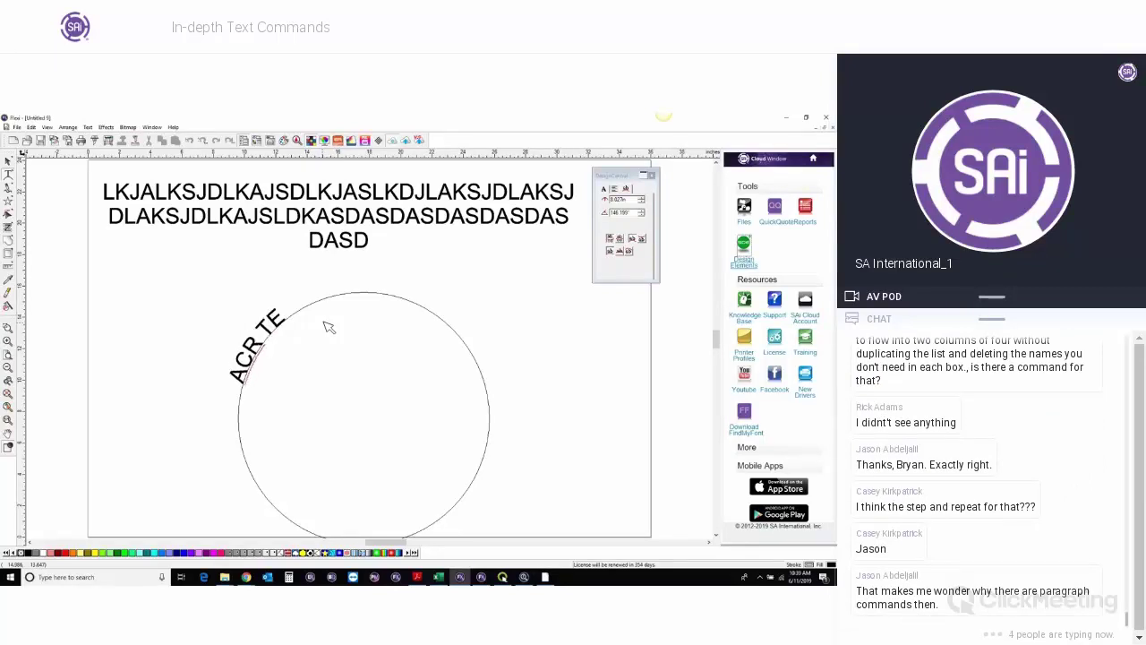
type("XT")
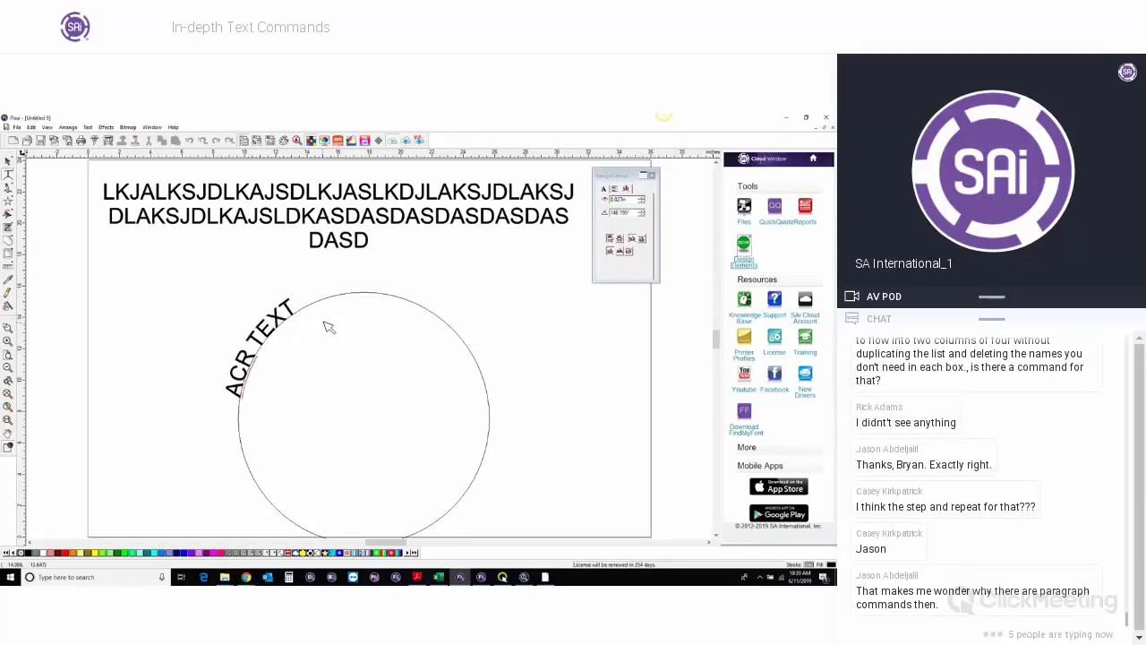
Set the arc text's angle to 90° to center it at the top of the circle.
left_click(638, 209)
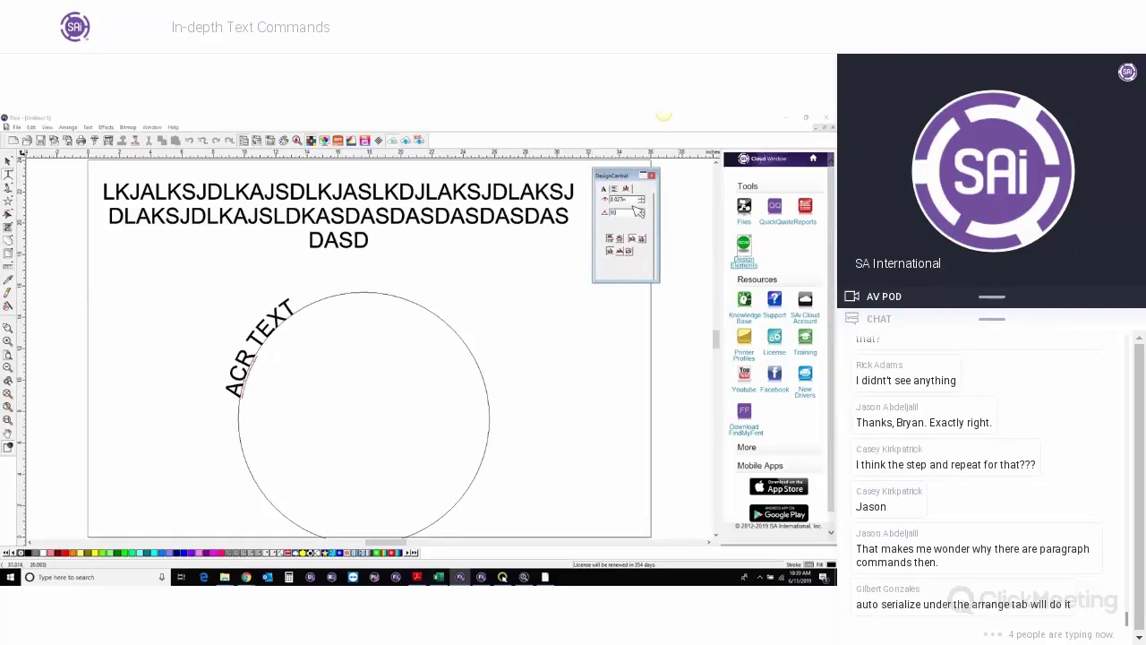
key("Return")
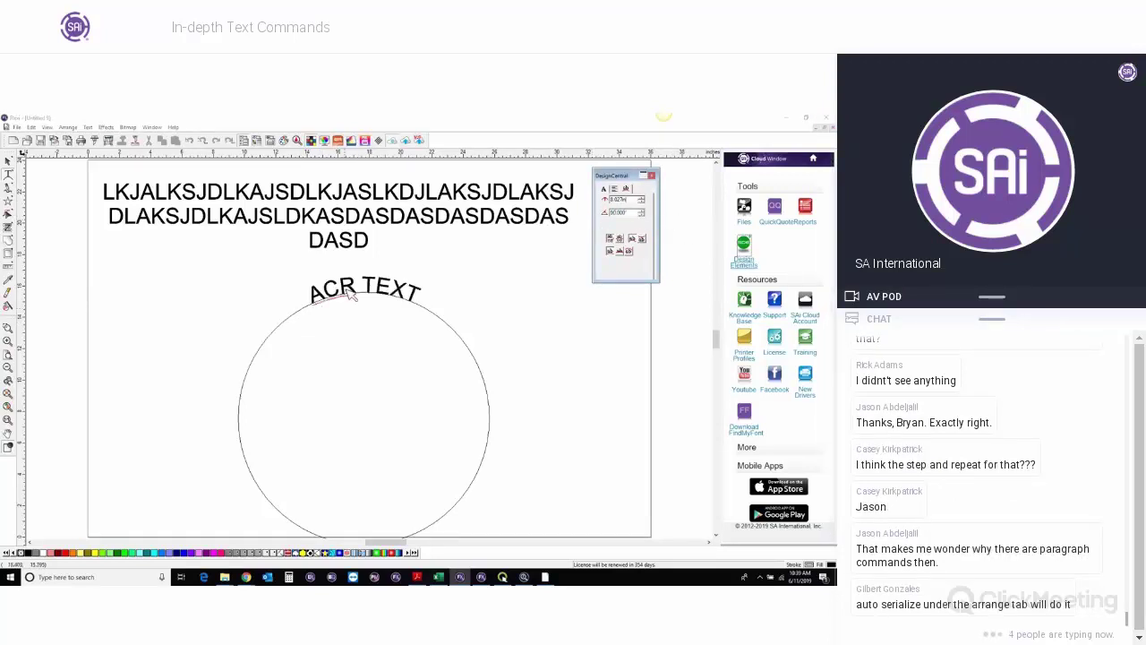